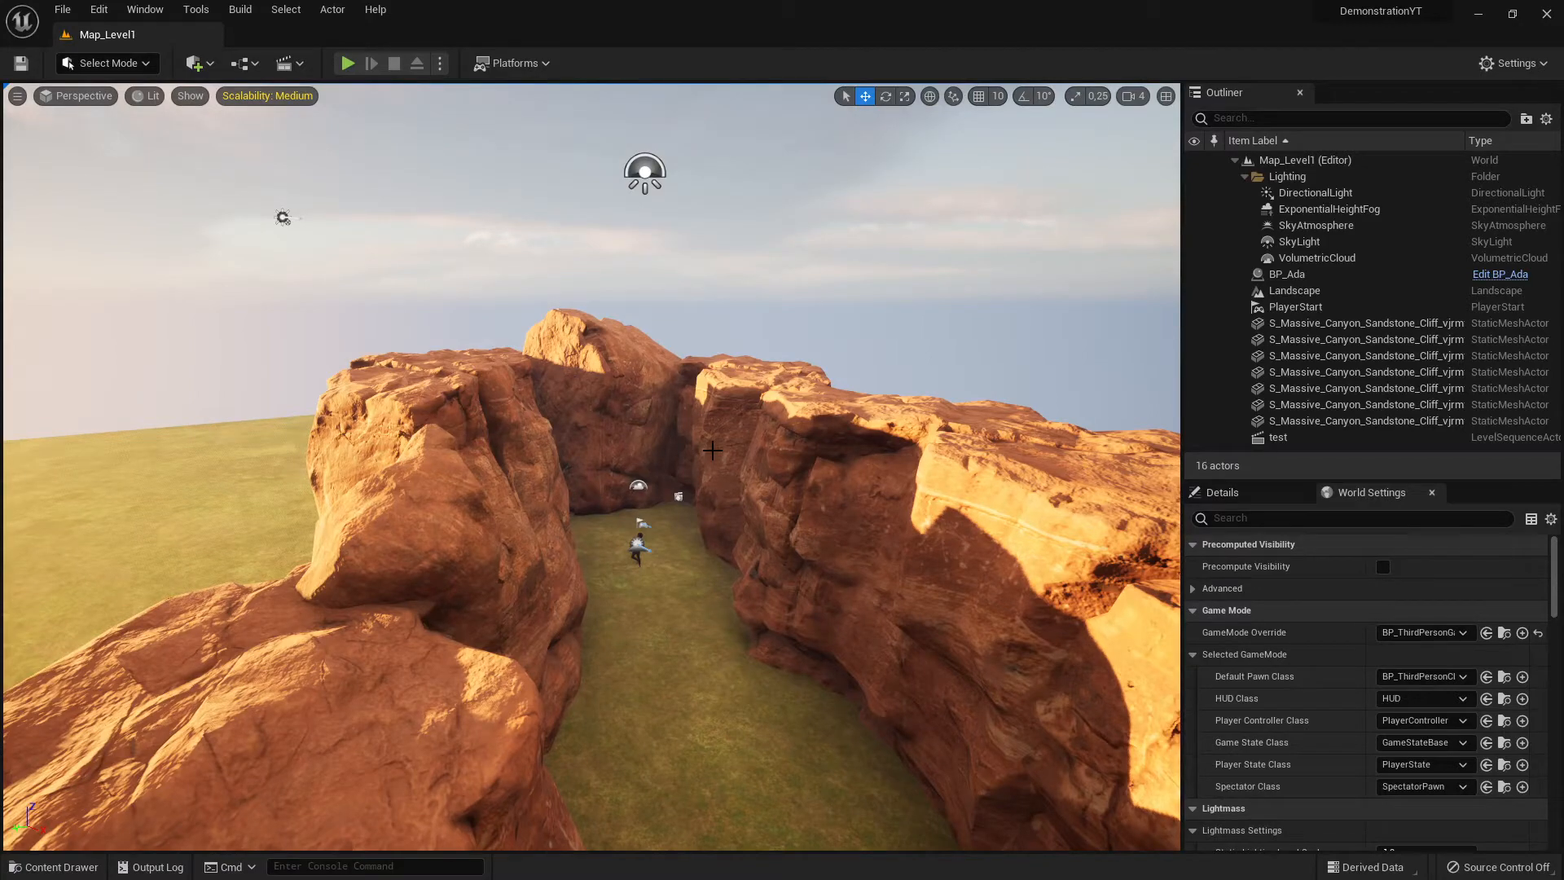
right_drag(712, 451, 688, 424)
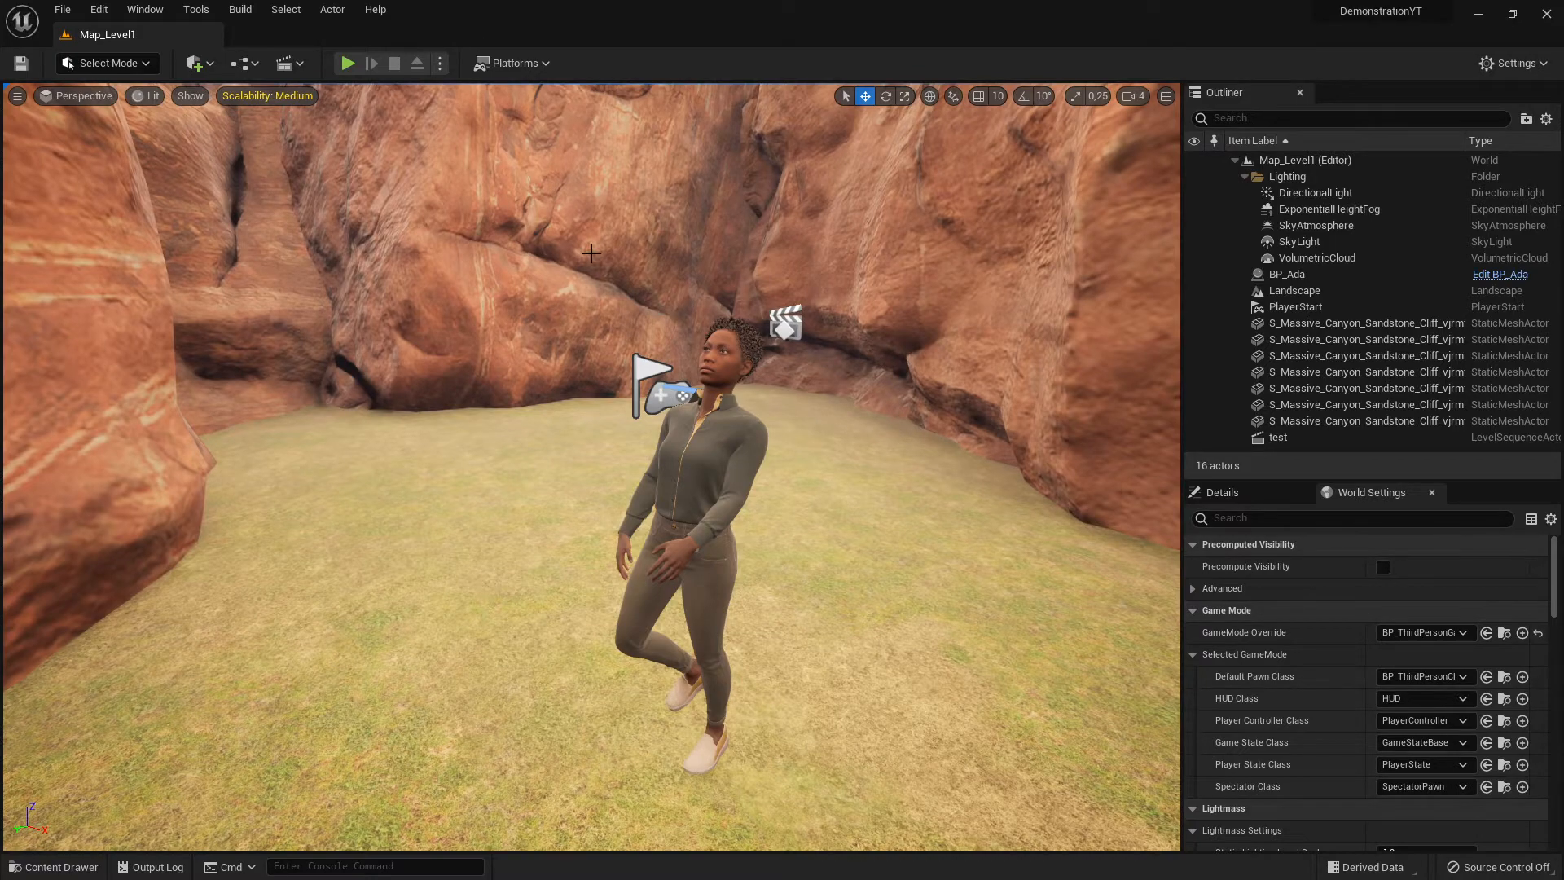
mouse_move(665, 295)
right_down()
mouse_move(665, 204)
mouse_move(664, 298)
right_up()
key(w)
key(s)
key(w)
key(s)
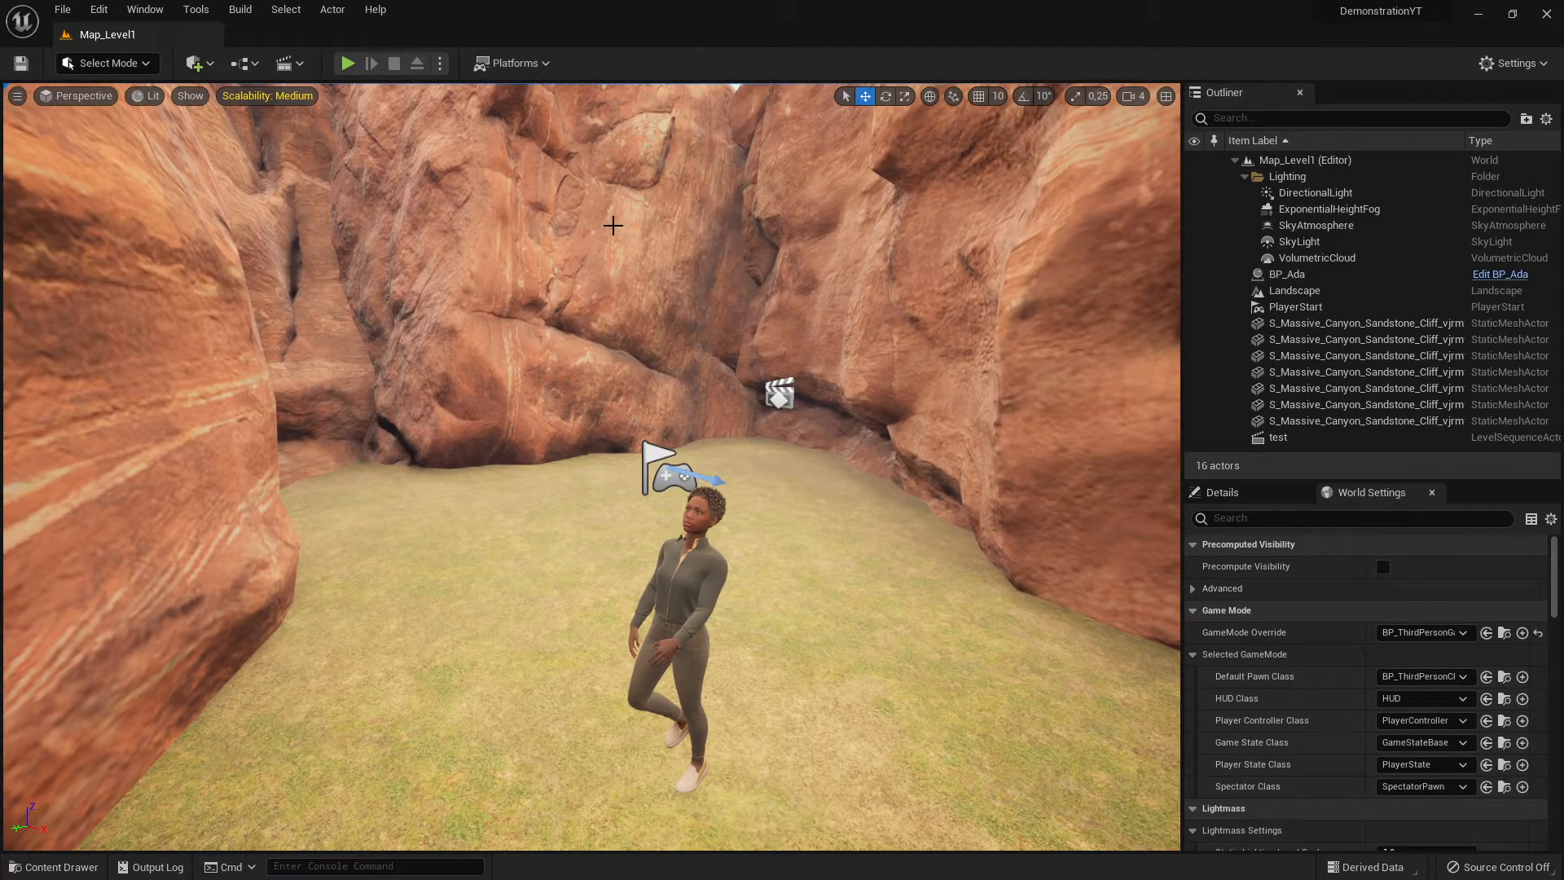
Step: Play-test the level by running the mannequin around the animated female character, and end the play session
click(349, 65)
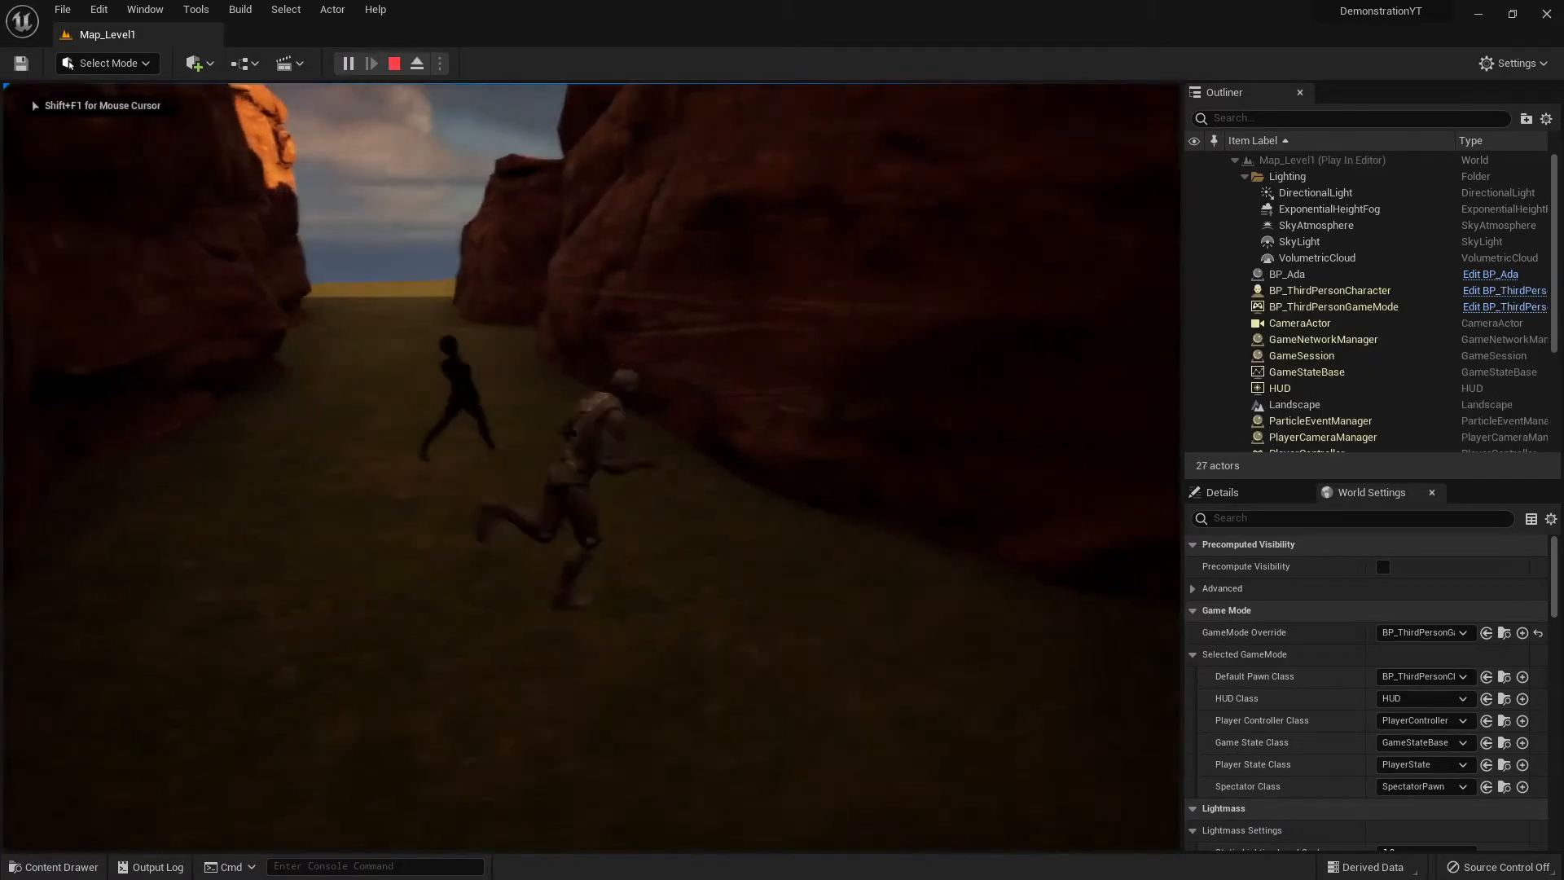
key(w)
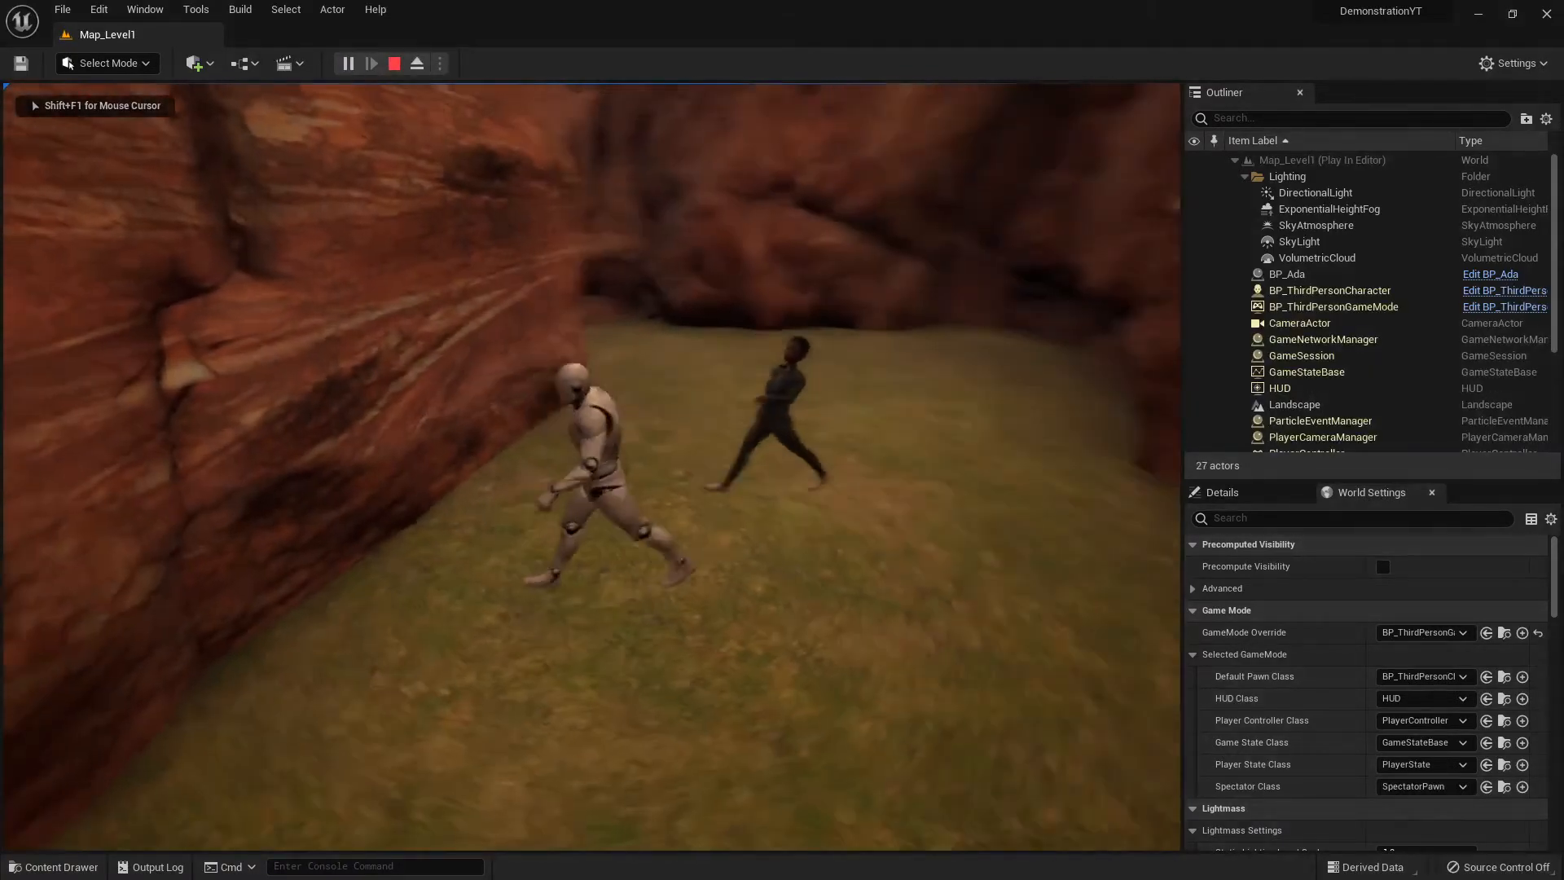
key(w)
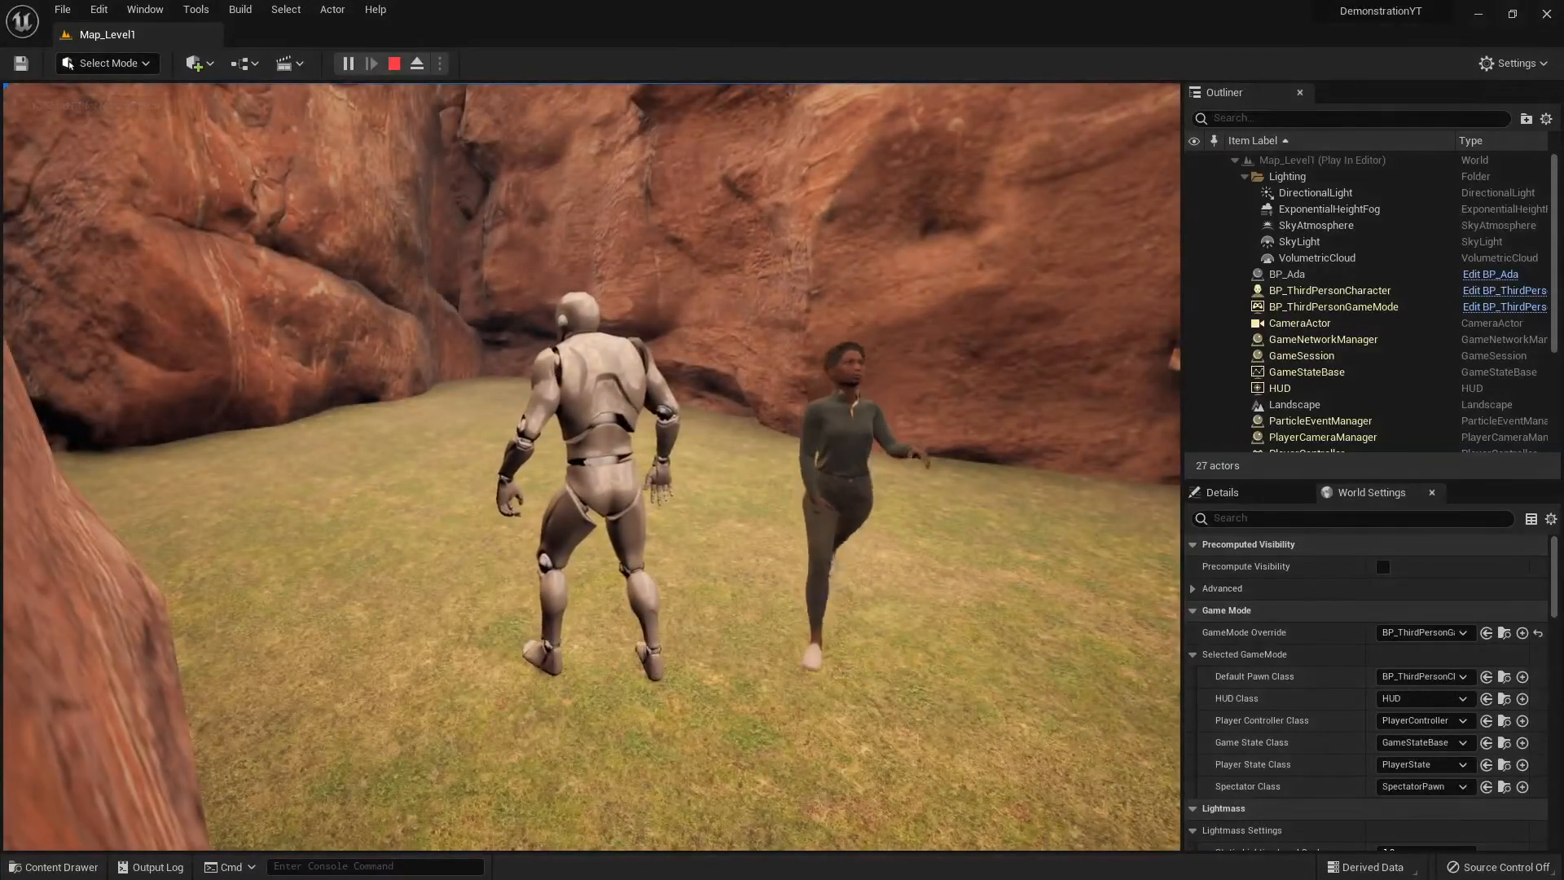
key(a)
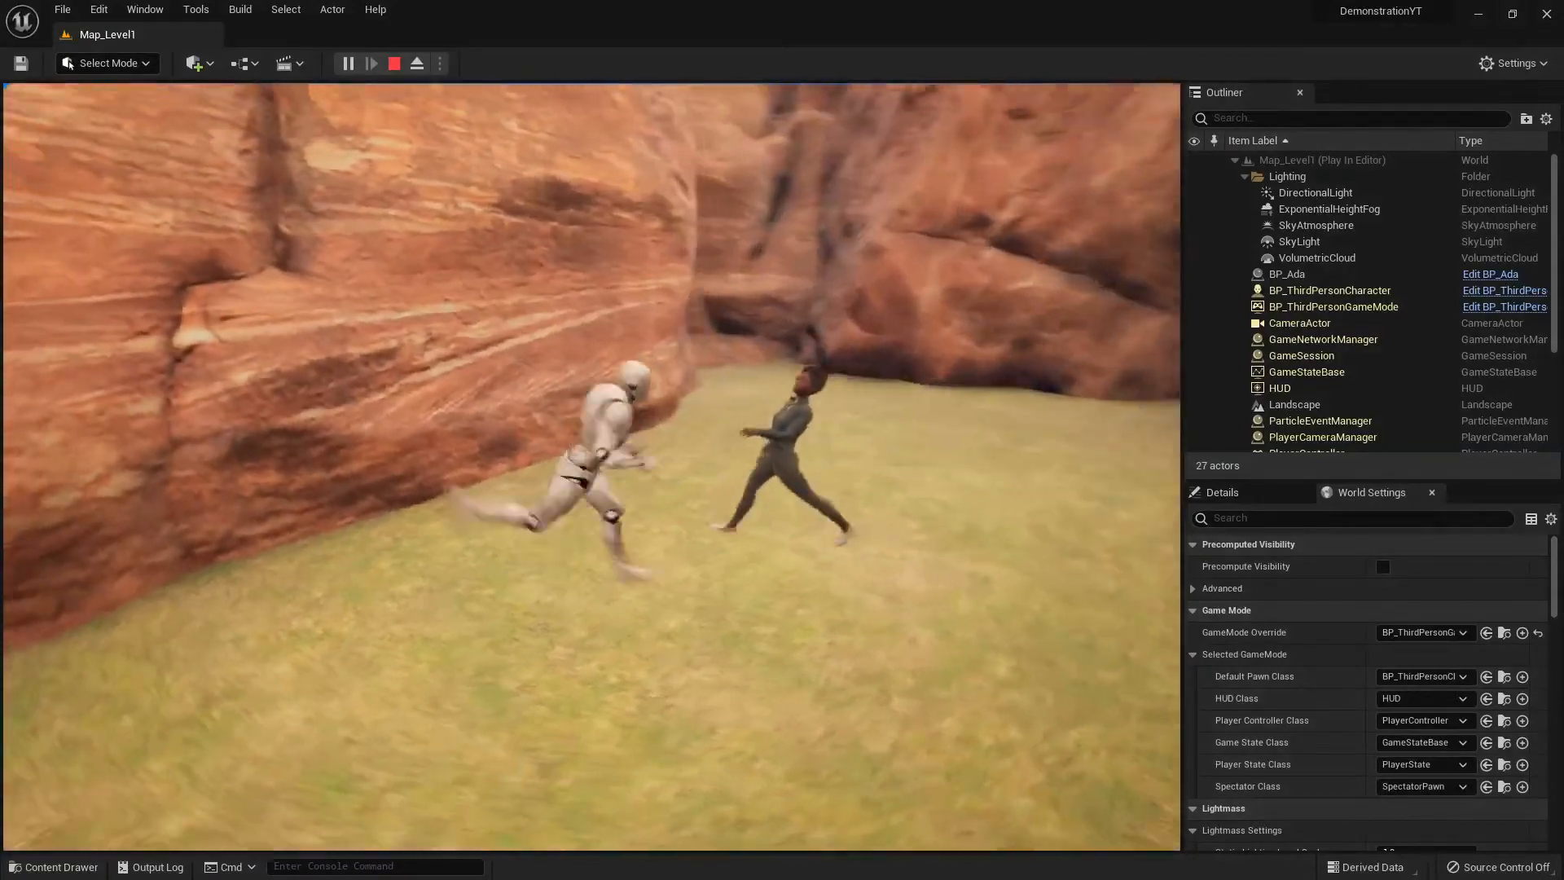
key(w)
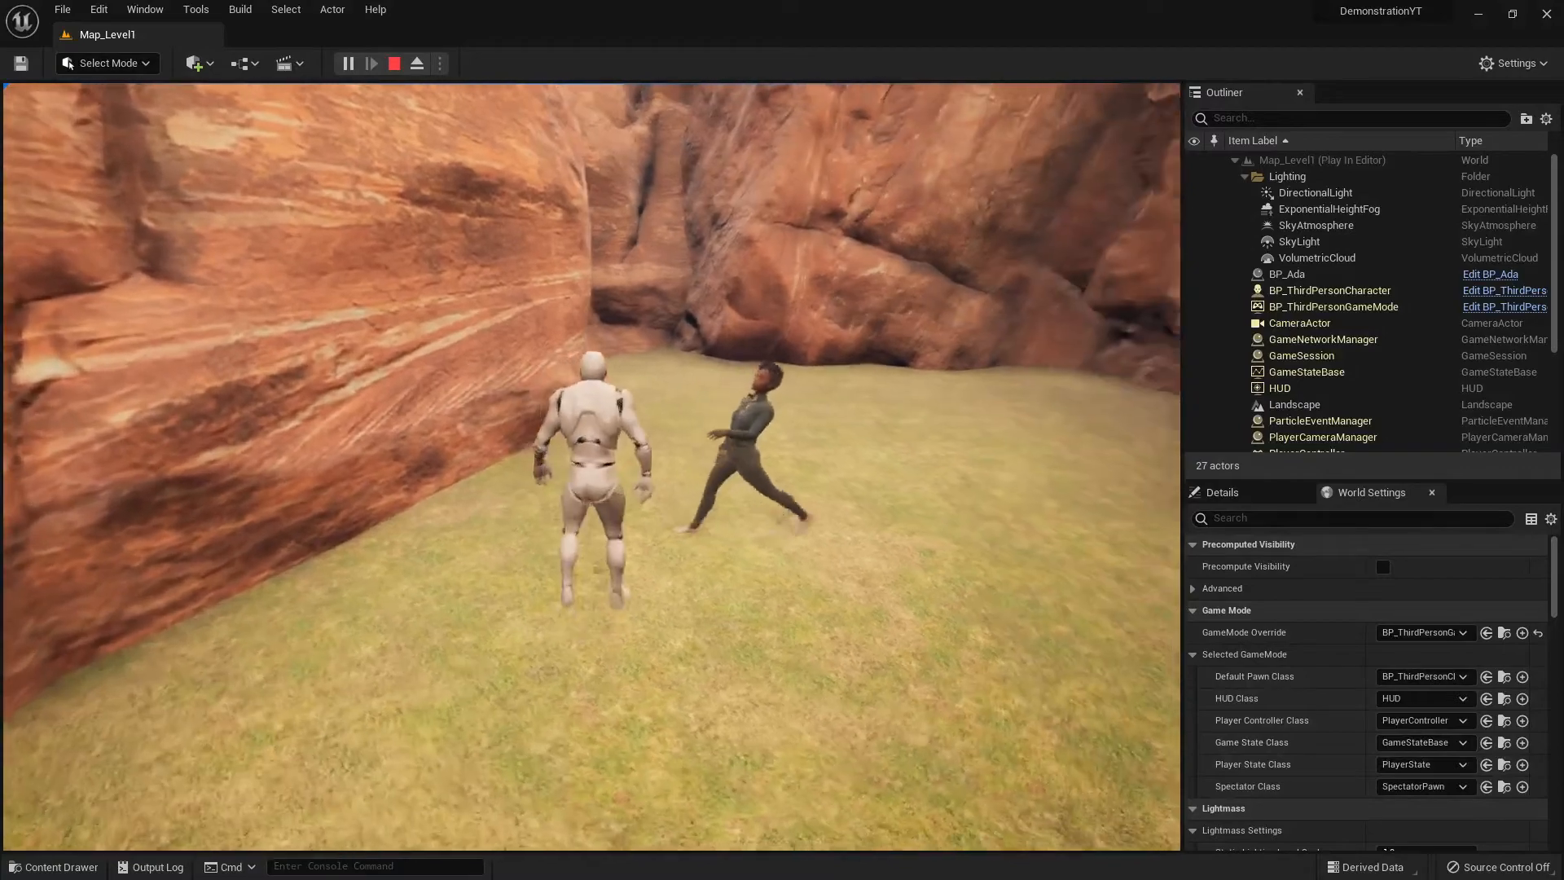
key(w)
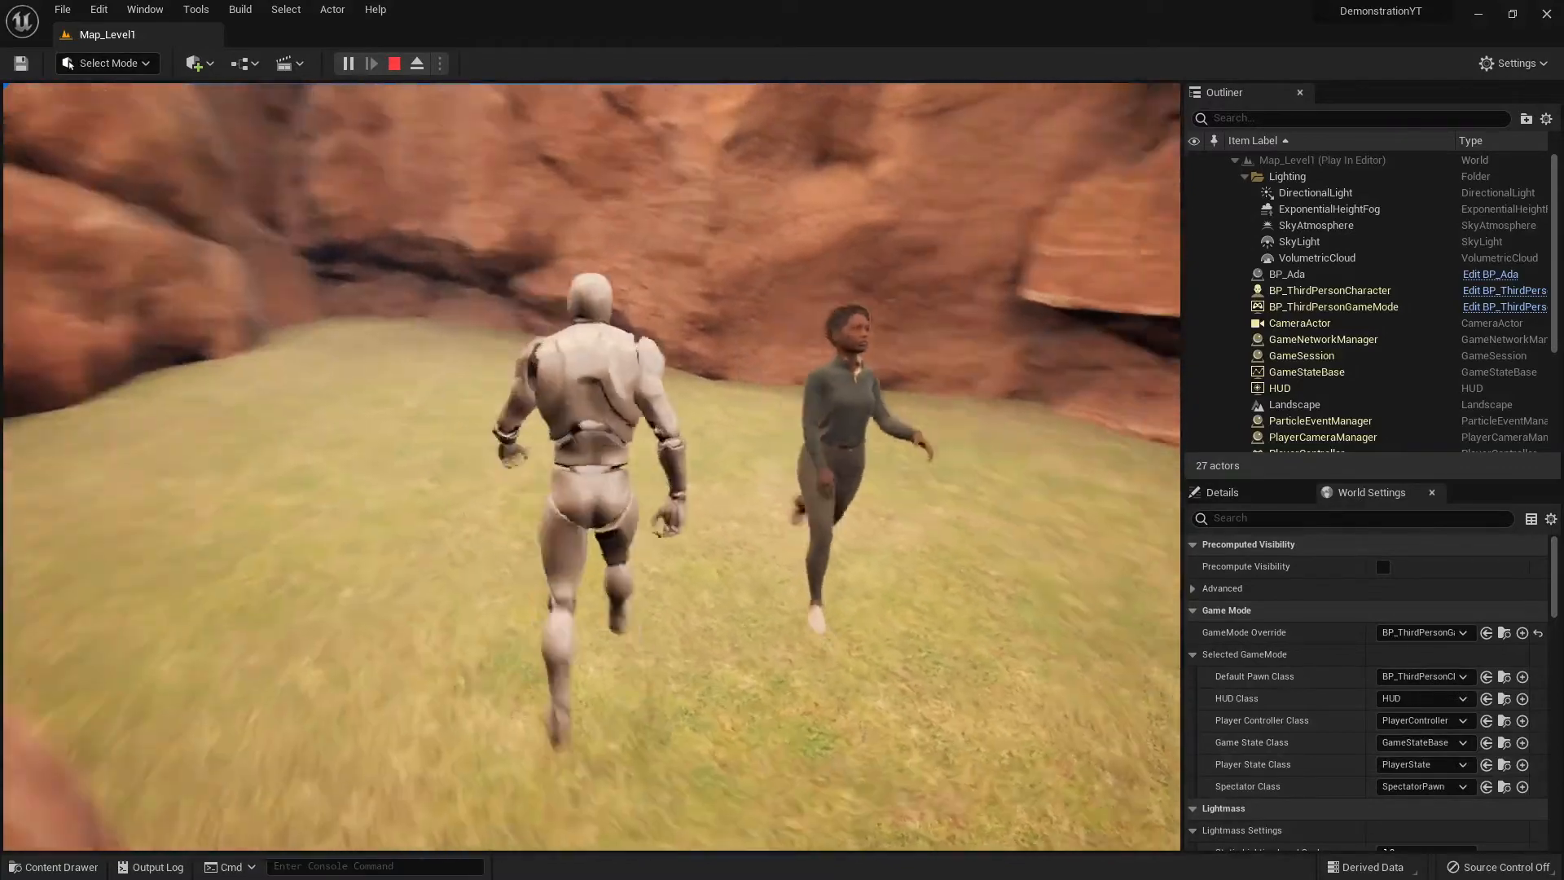
key(a)
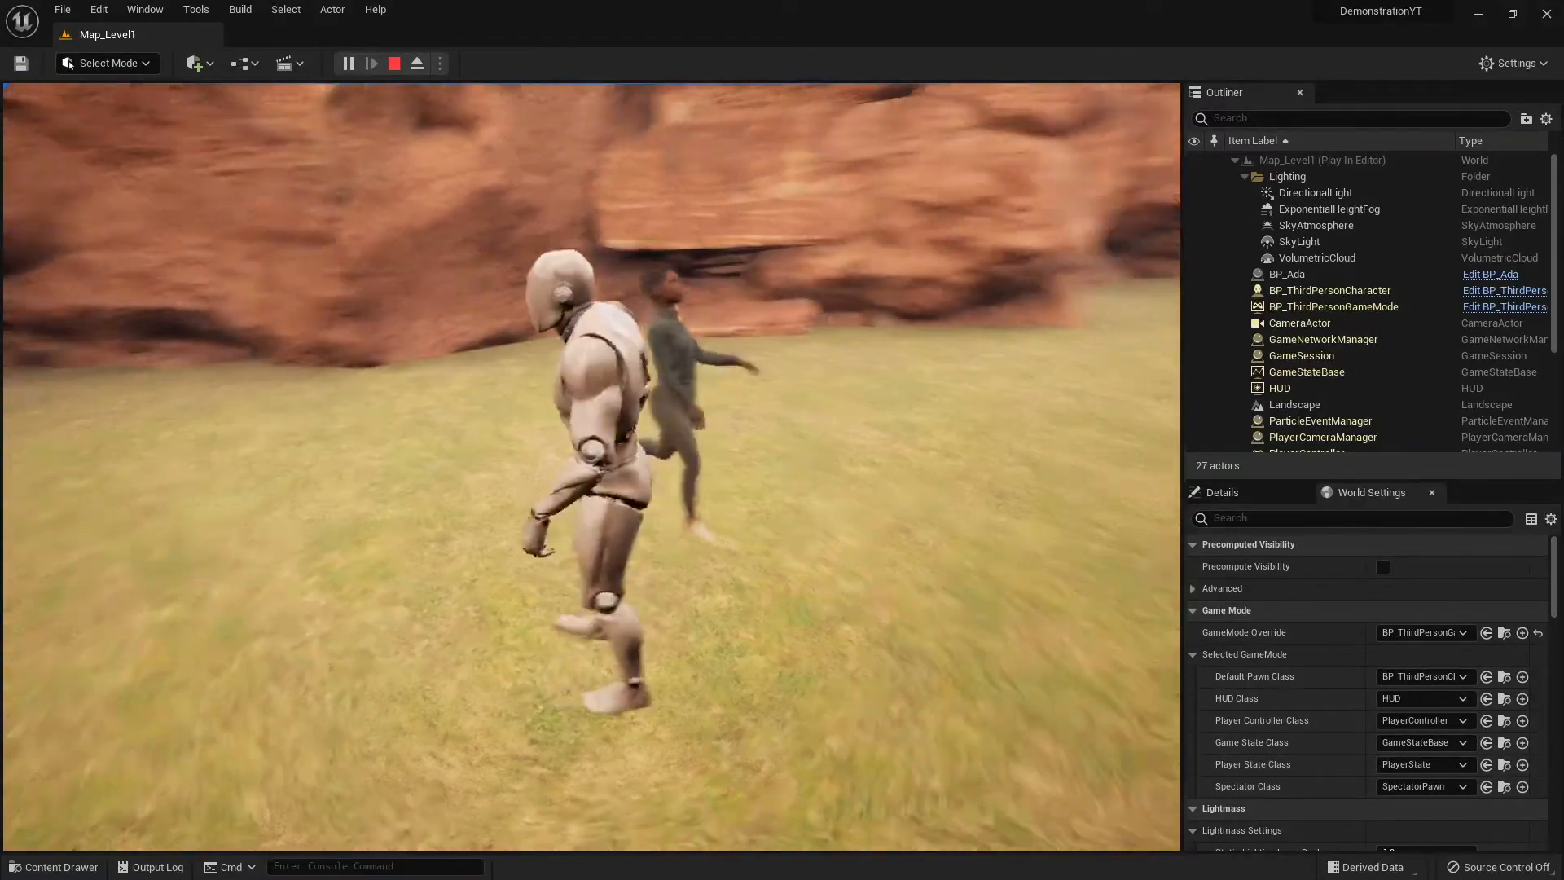
key(w)
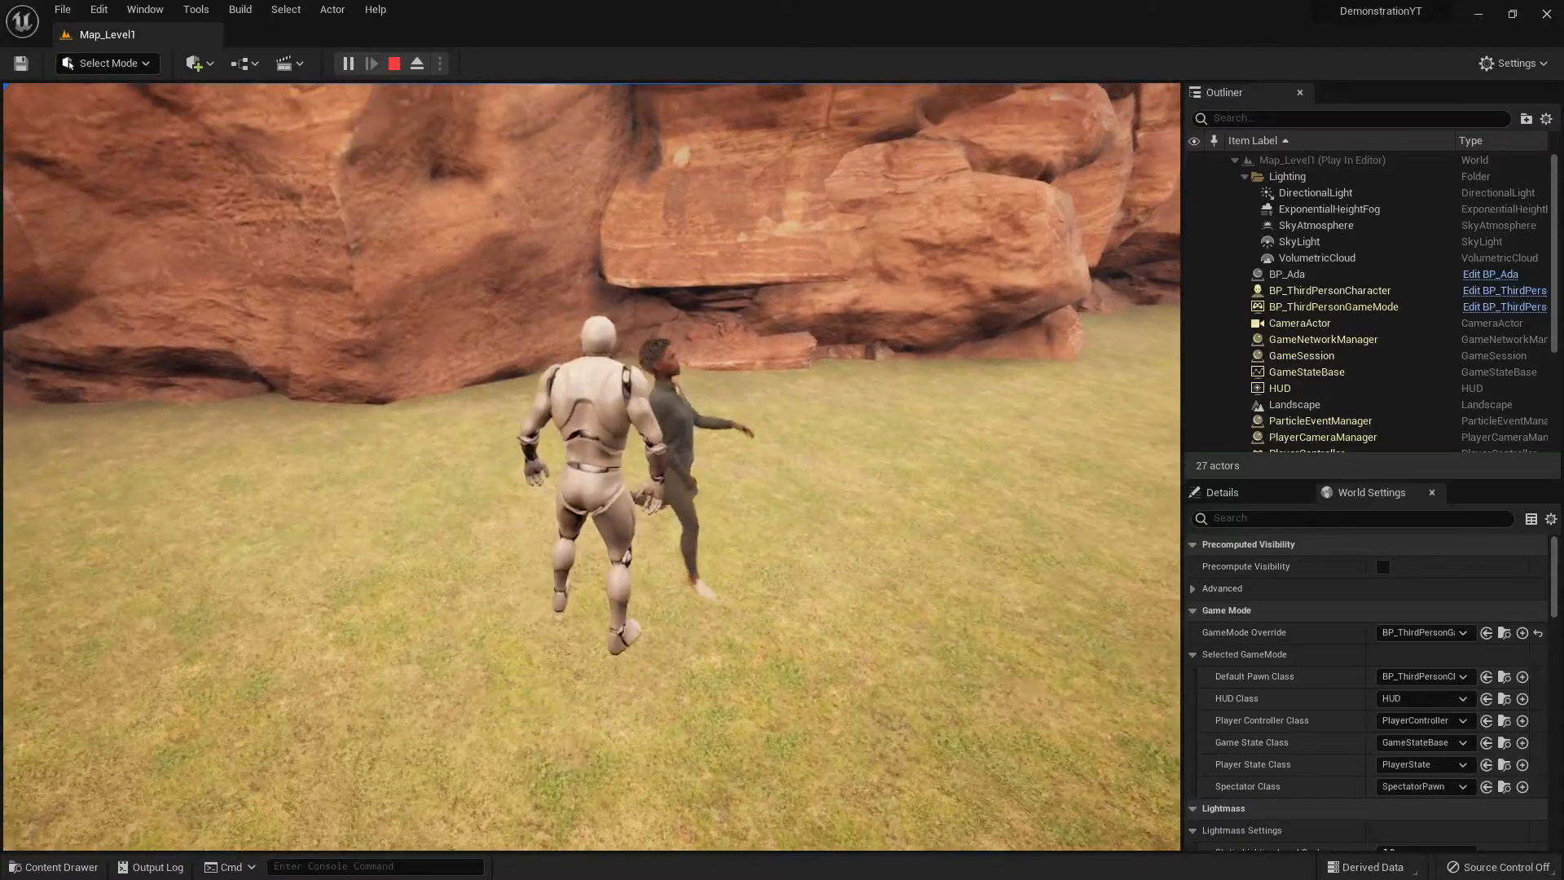
key(a)
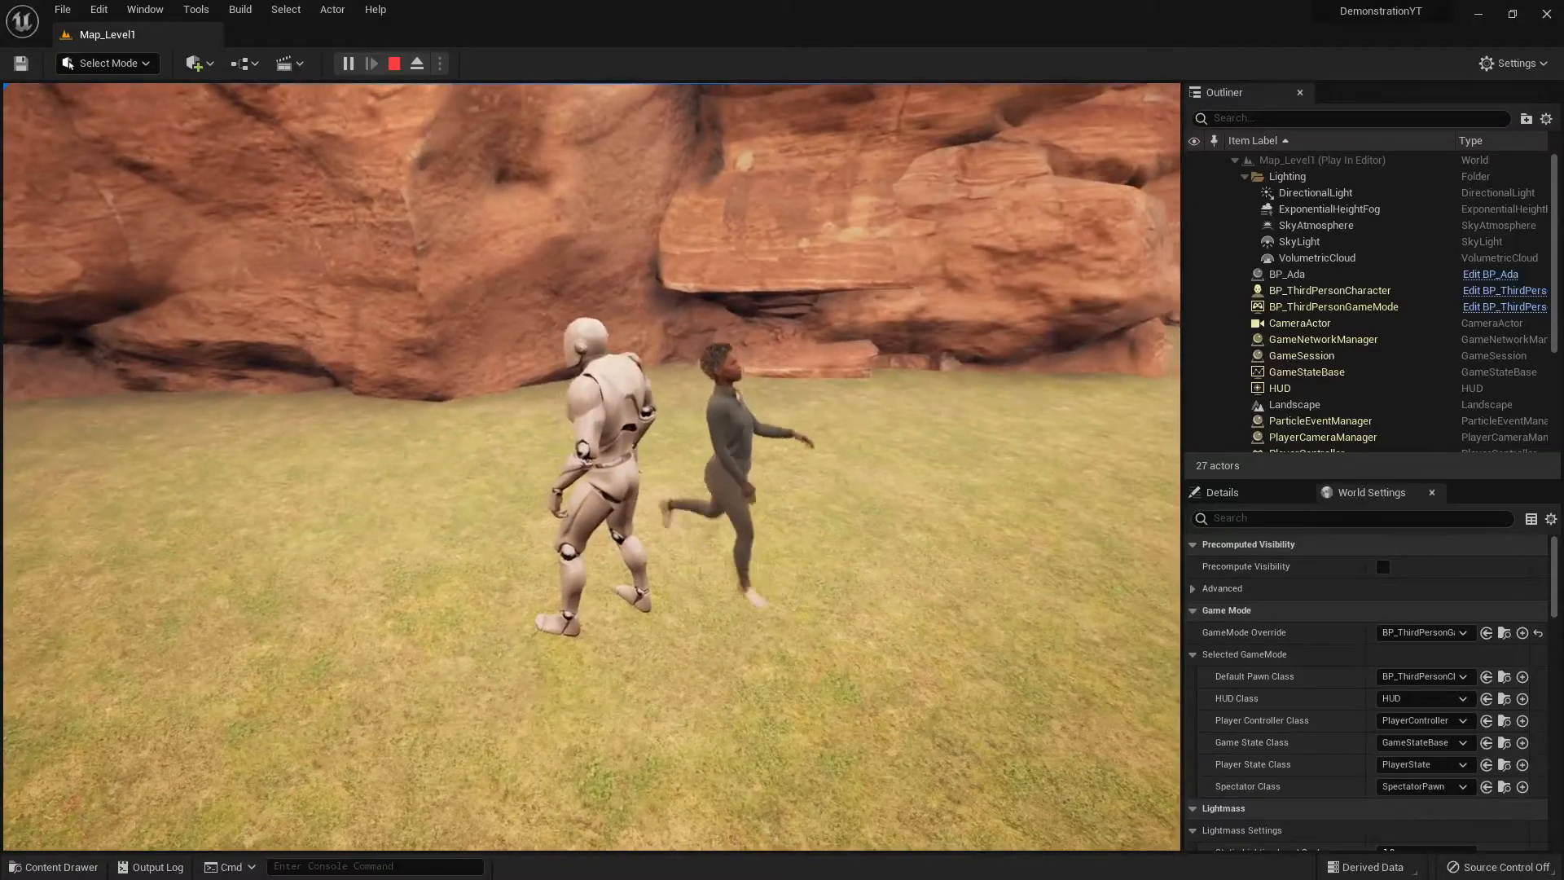
key(Escape)
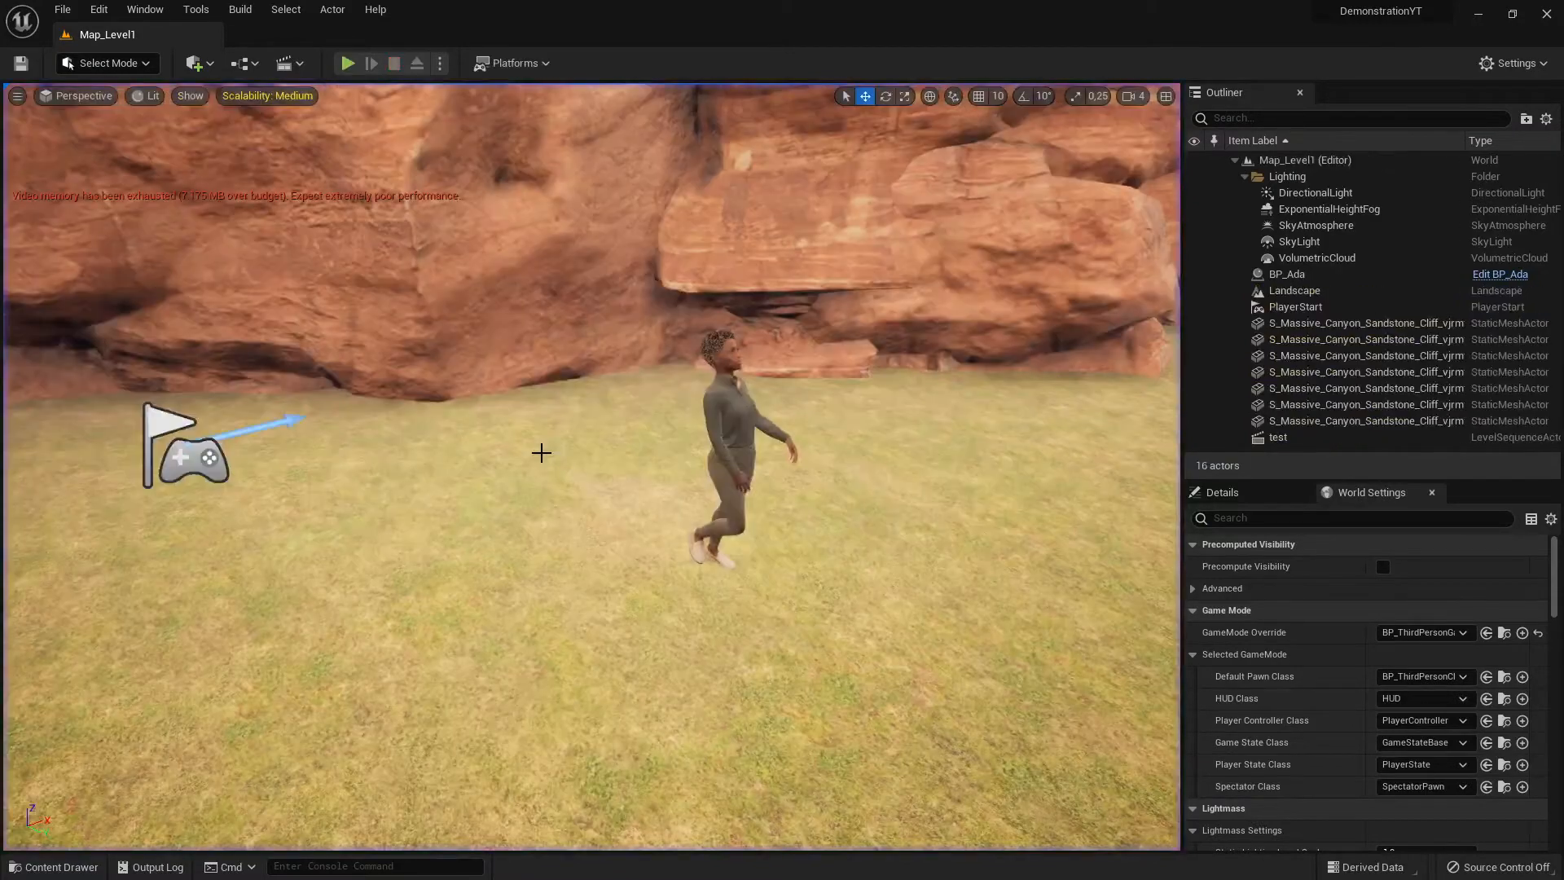
key(d)
right_drag(590, 466, 733, 408)
key(d)
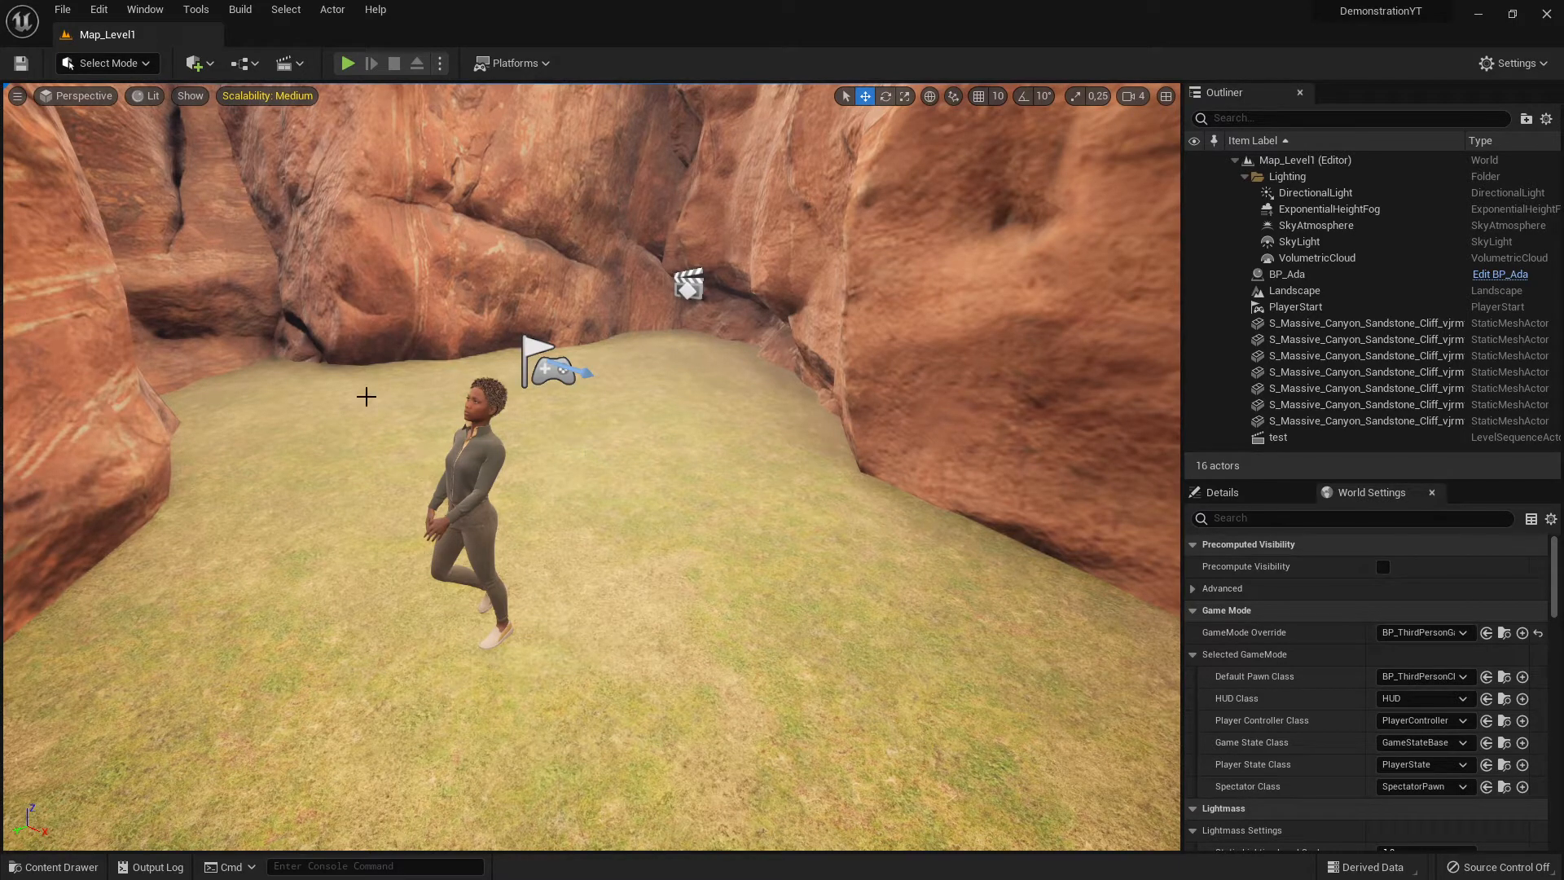
drag(711, 505, 694, 424)
right_drag(694, 424, 650, 513)
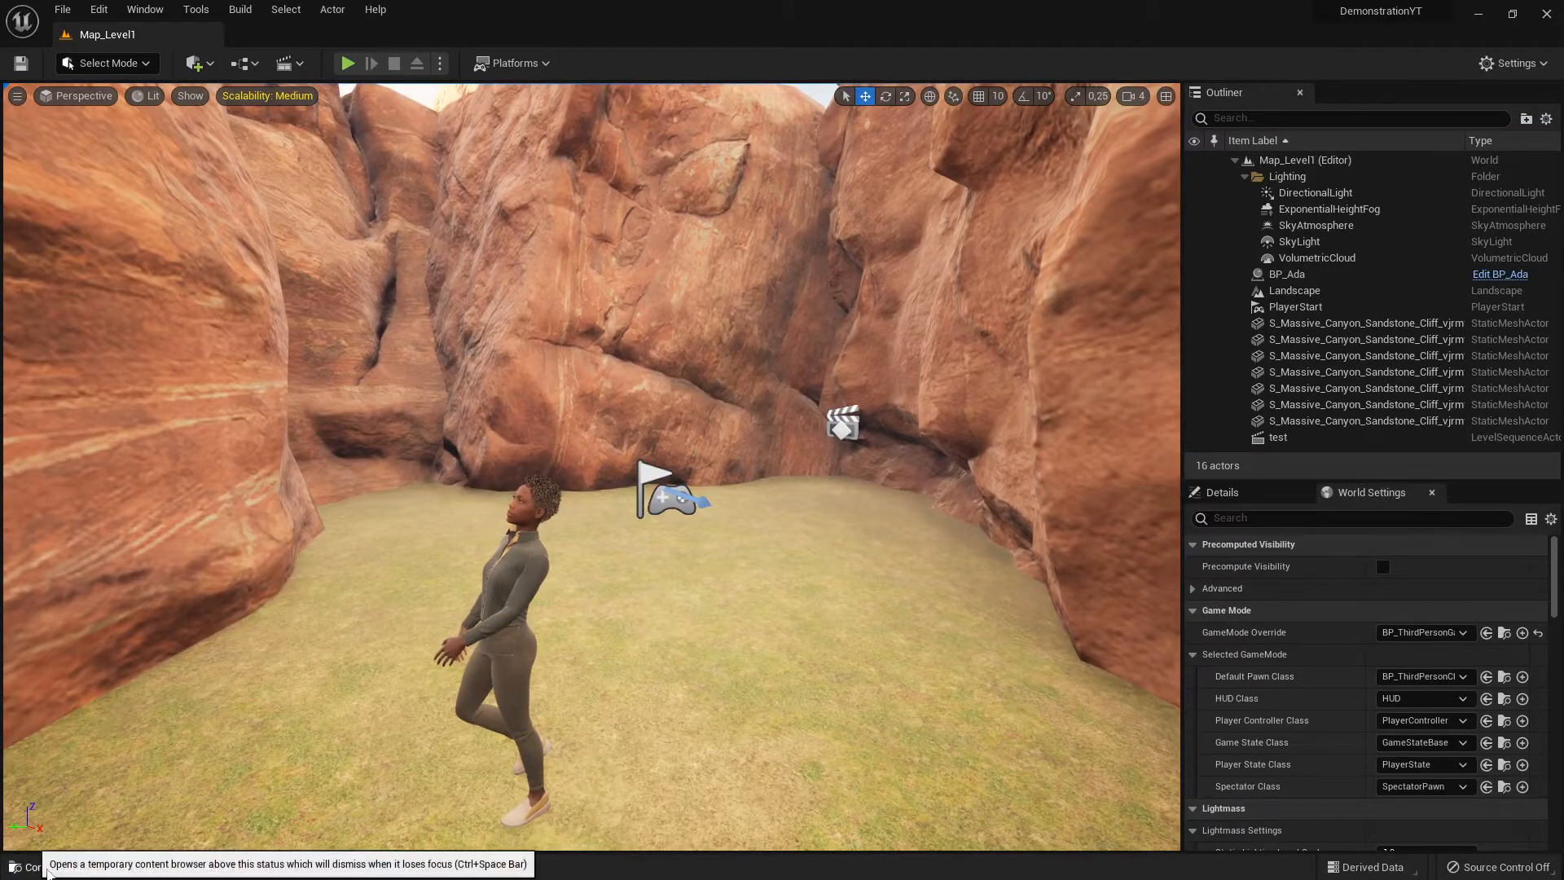
Step: Open the Retargetting folder inside the project's _DemonstrationYT content folder
click(33, 866)
click(93, 685)
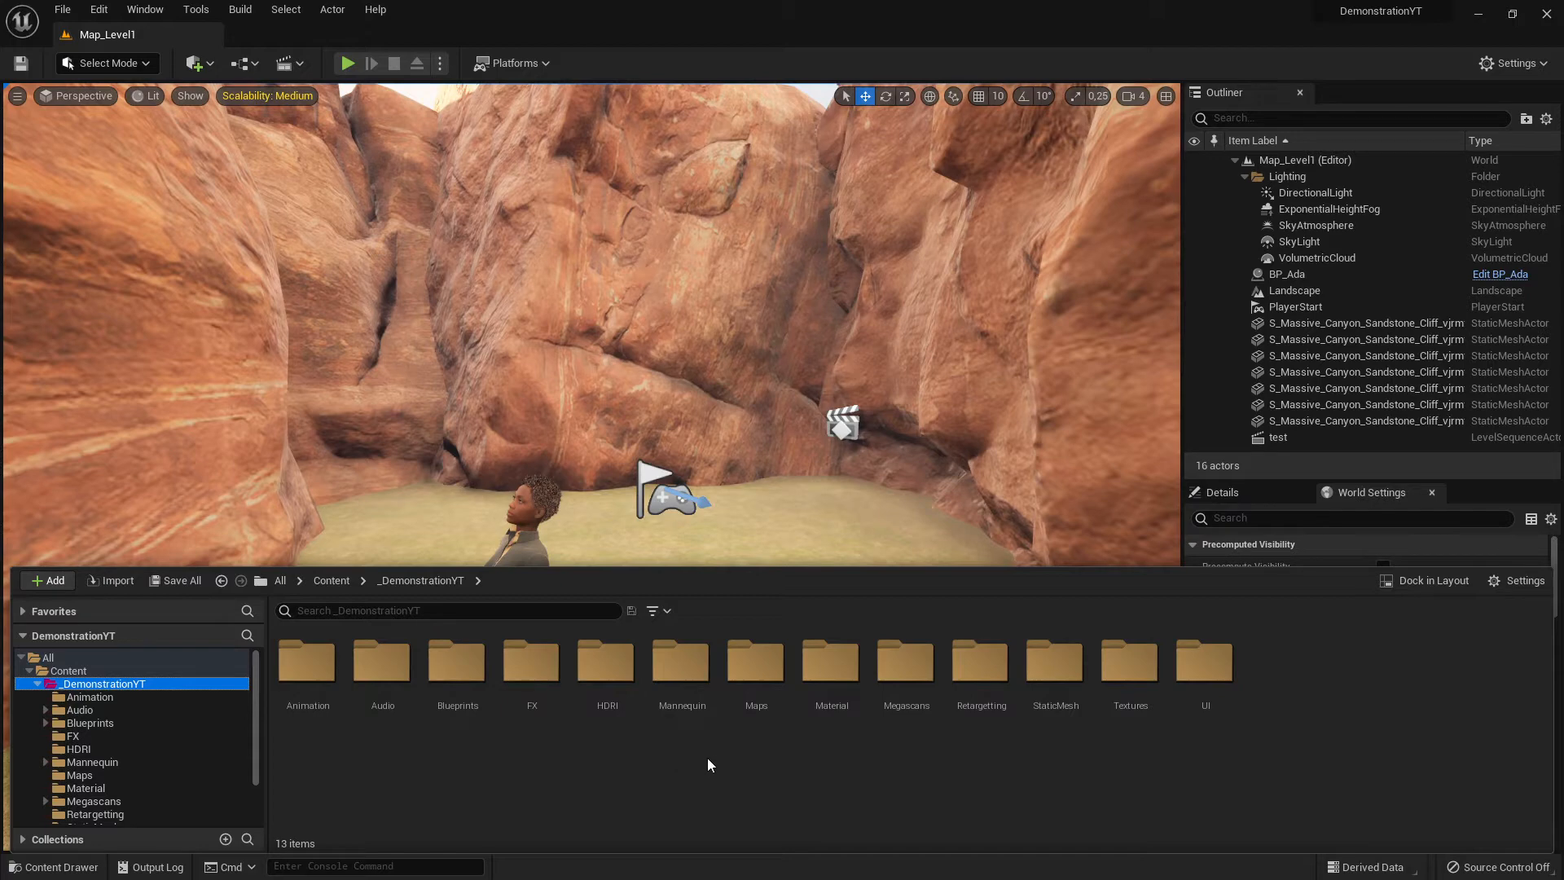
double_click(972, 683)
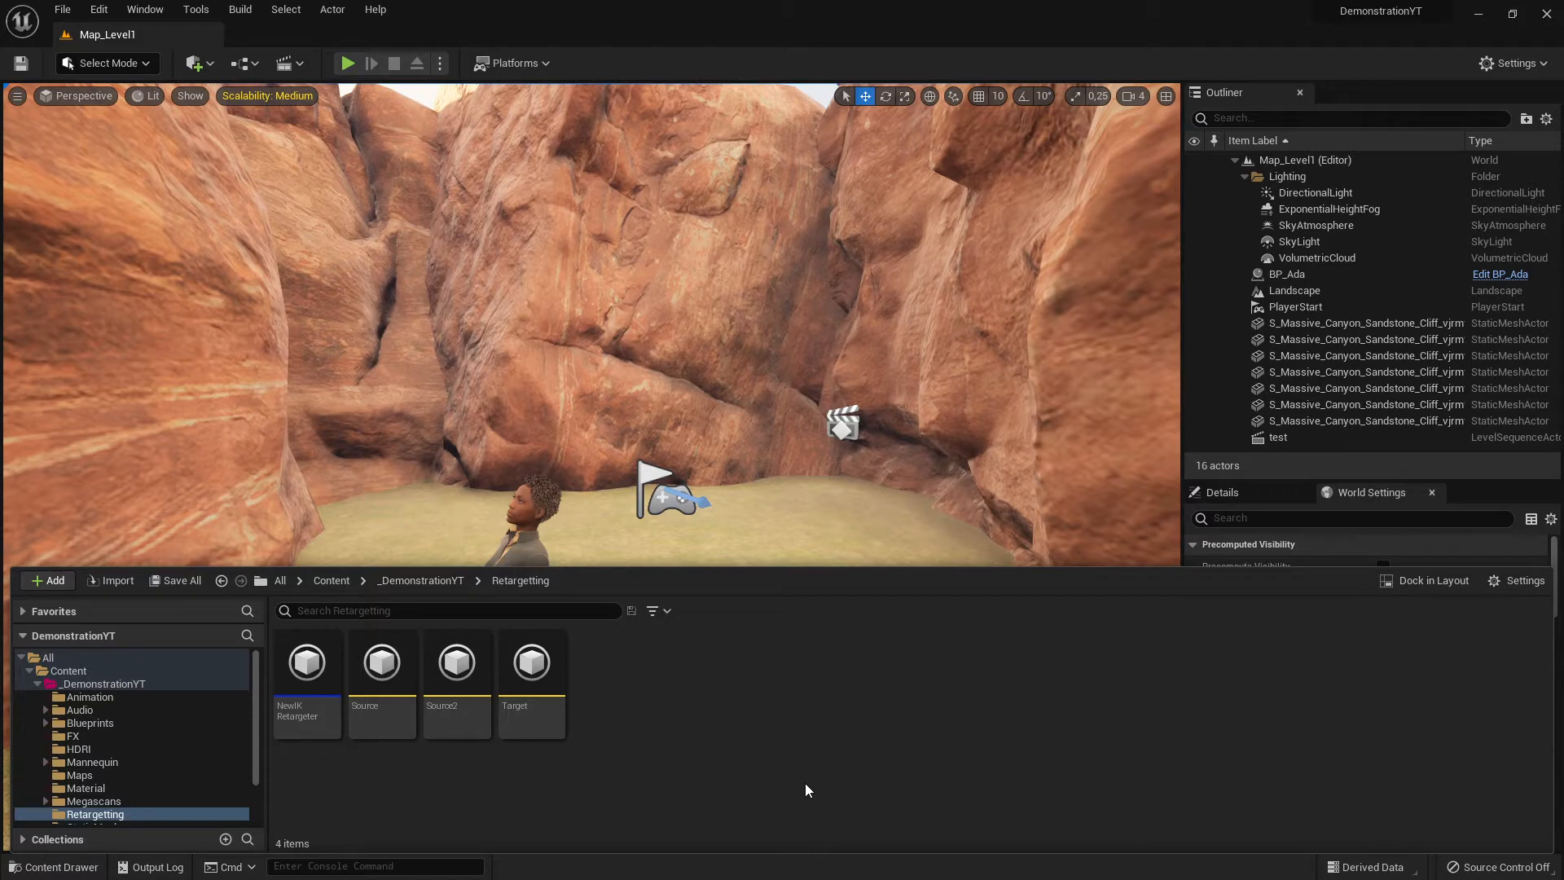
Step: Create an IK Rig asset from the SK_Mannequin_Female skeletal mesh and name it Source3
right_click(749, 747)
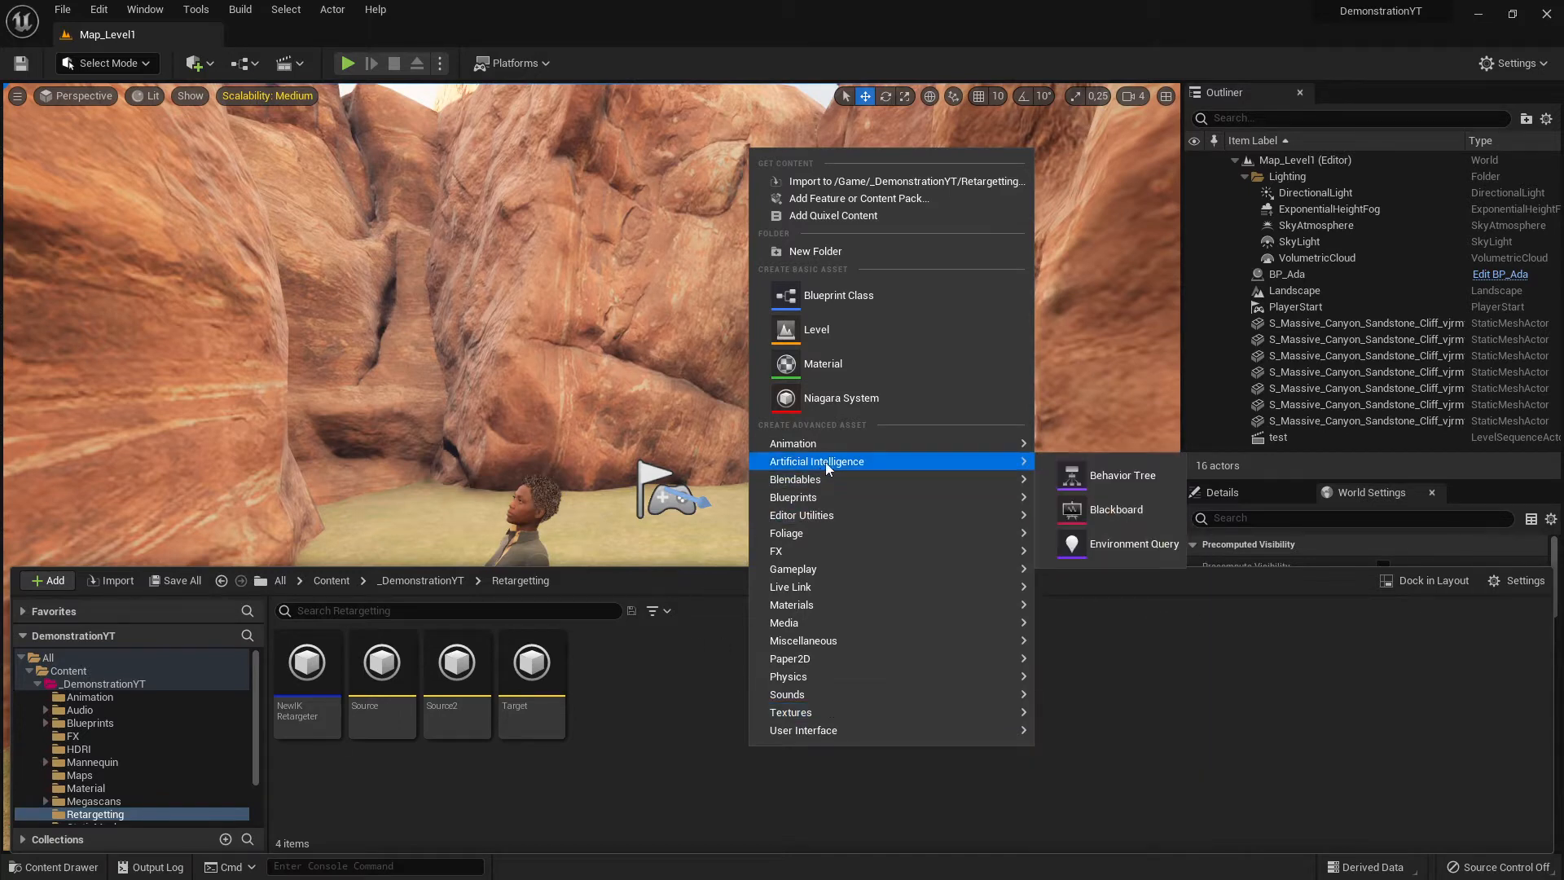
mouse_move(828, 442)
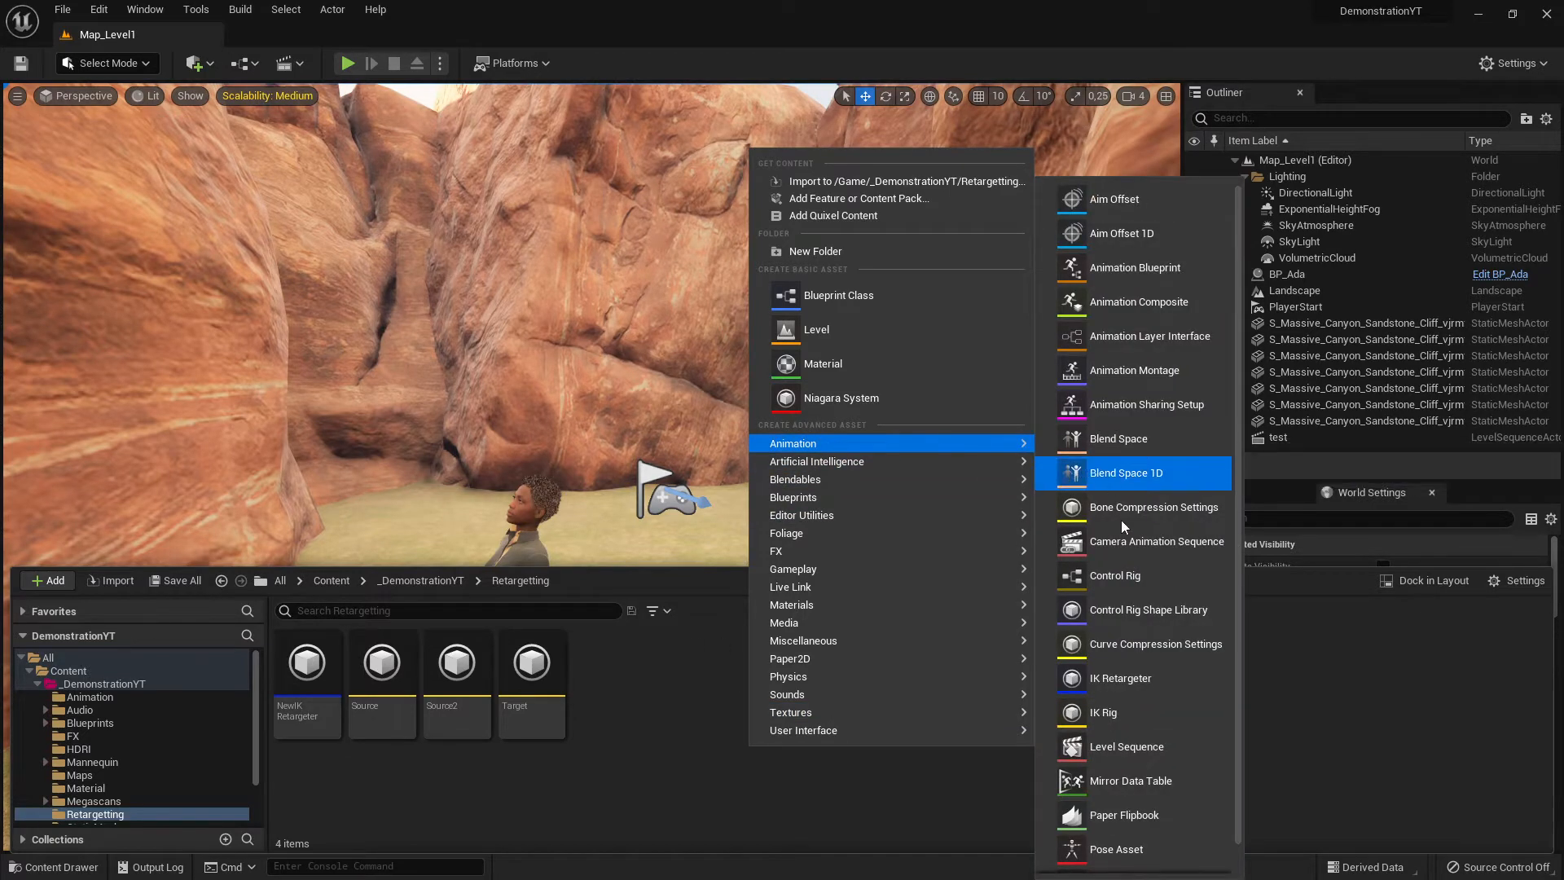
click(1108, 717)
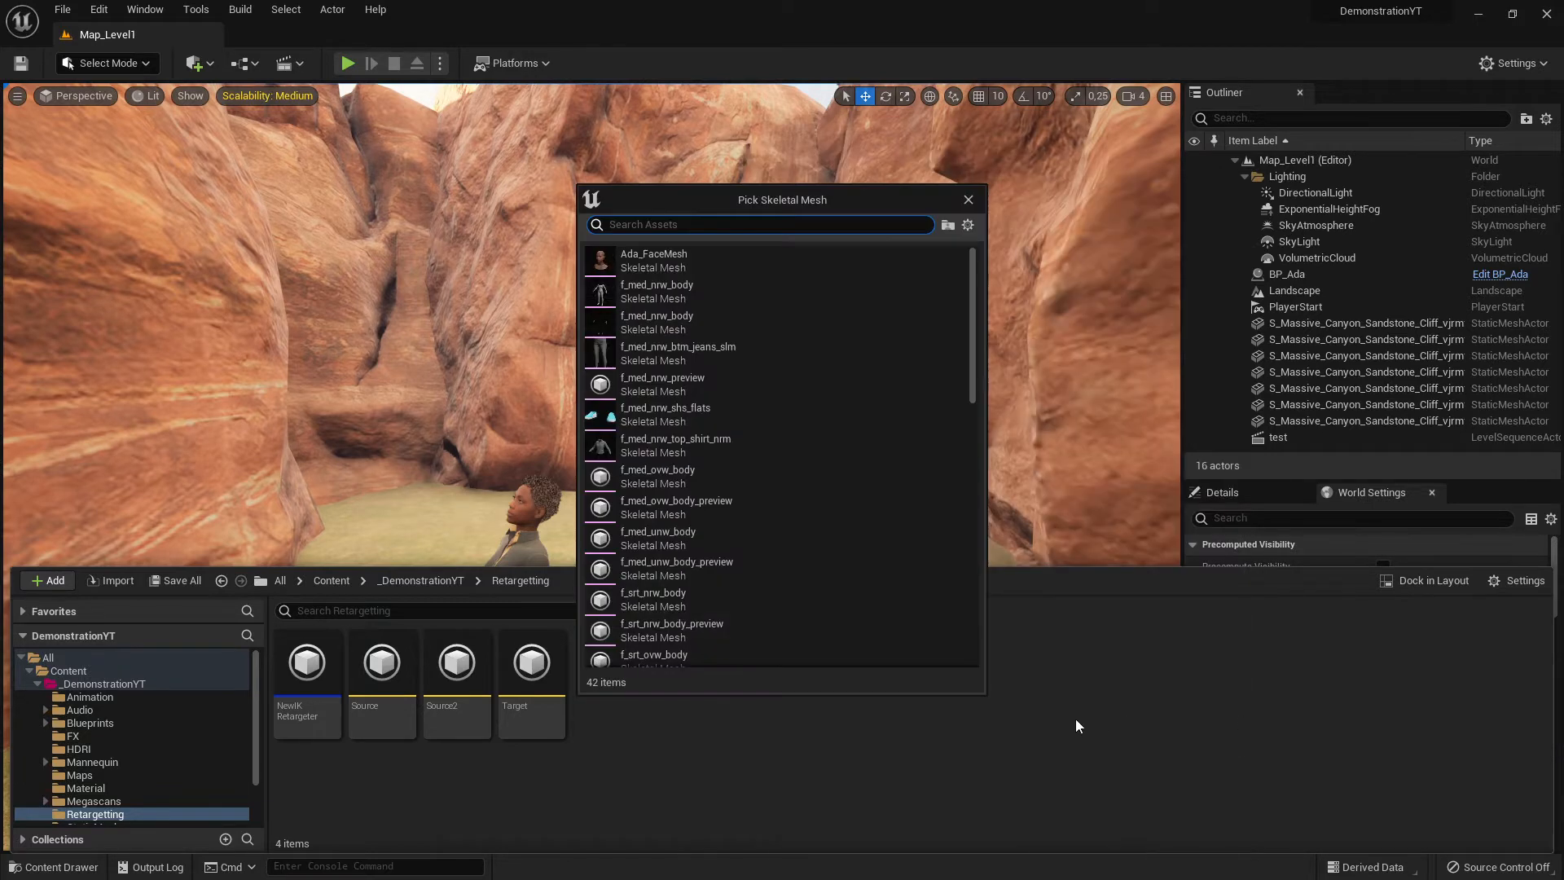
drag(725, 197, 905, 303)
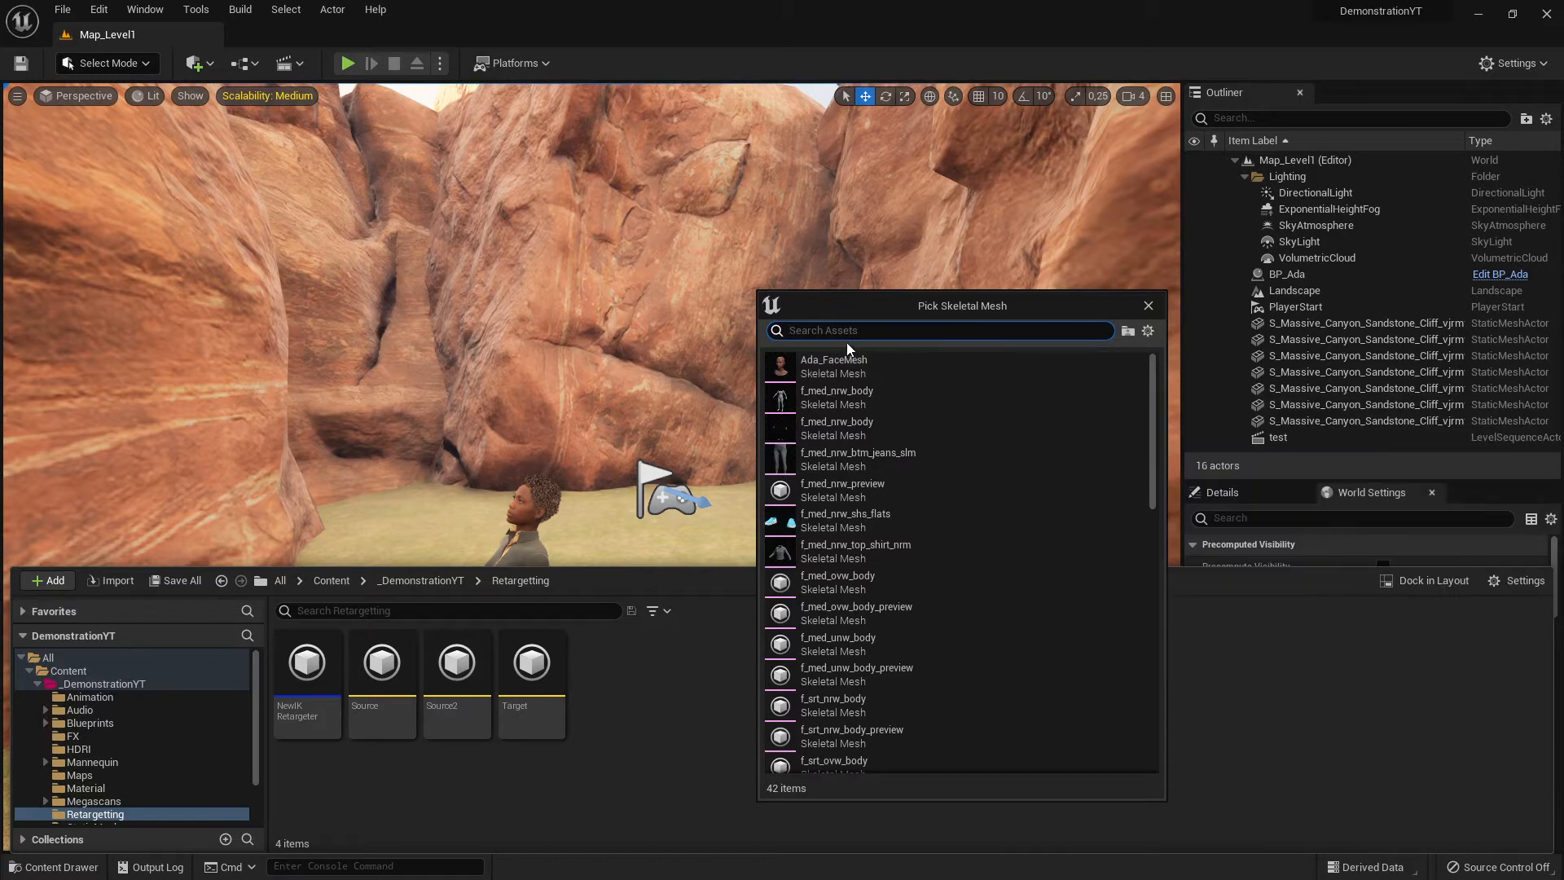
text(sk_)
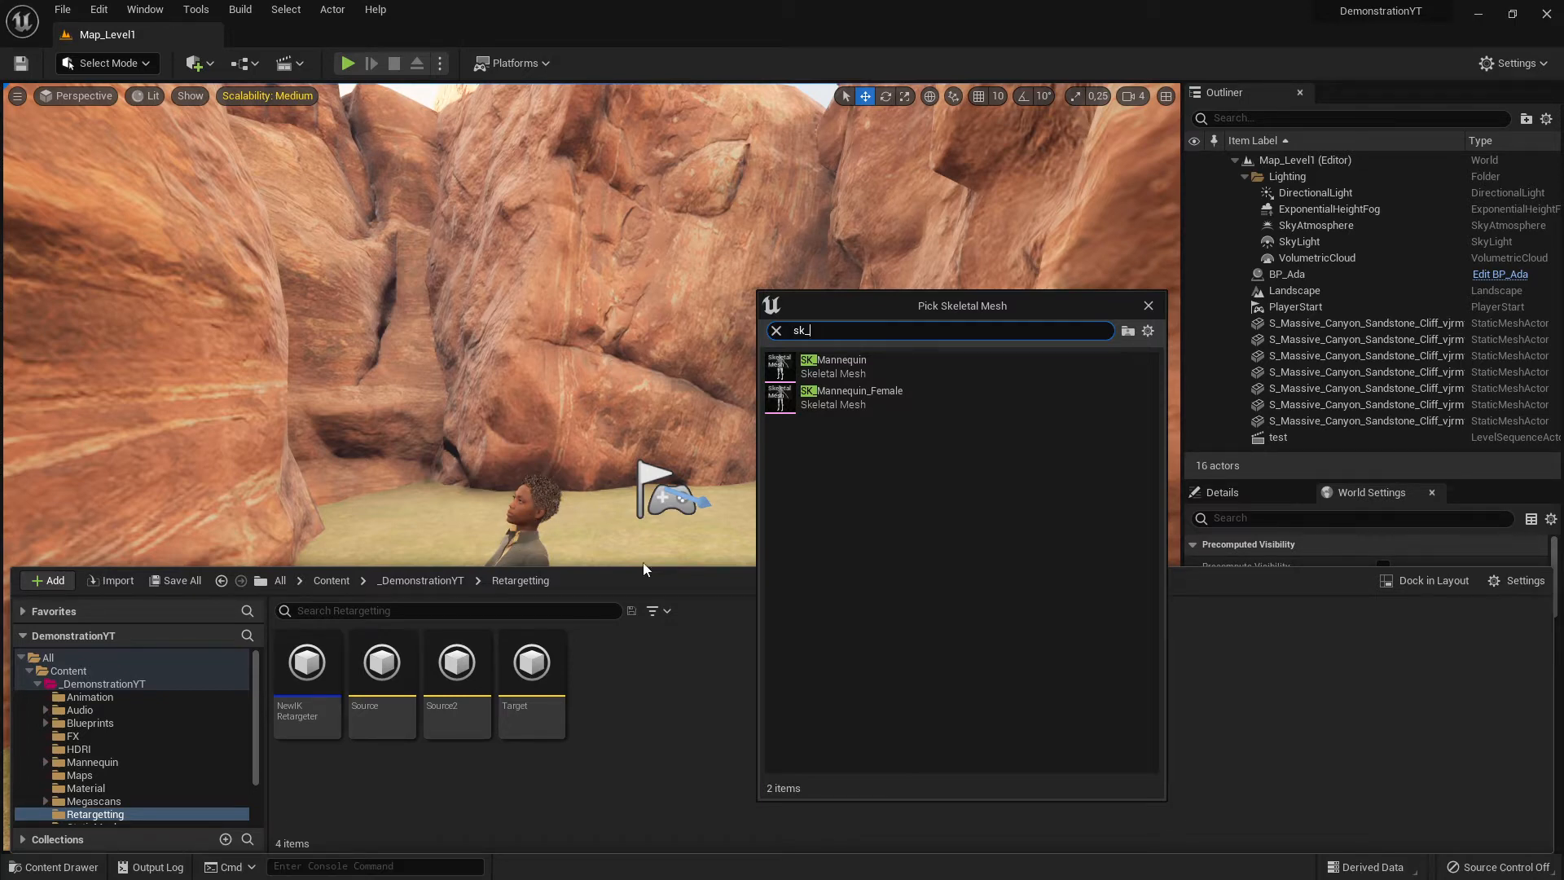
click(851, 398)
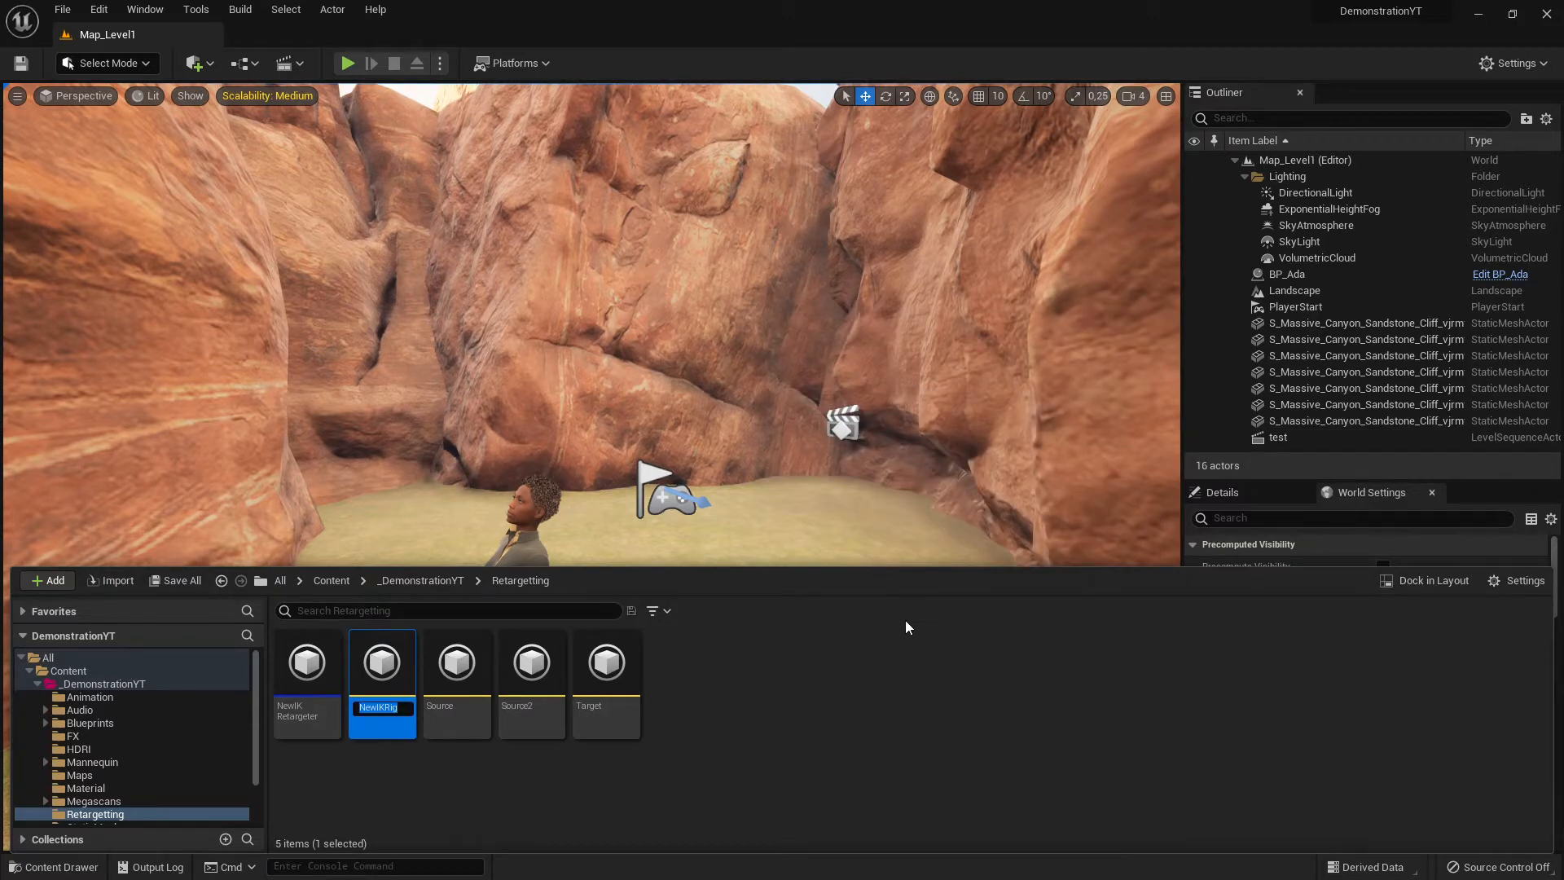
text(Source)
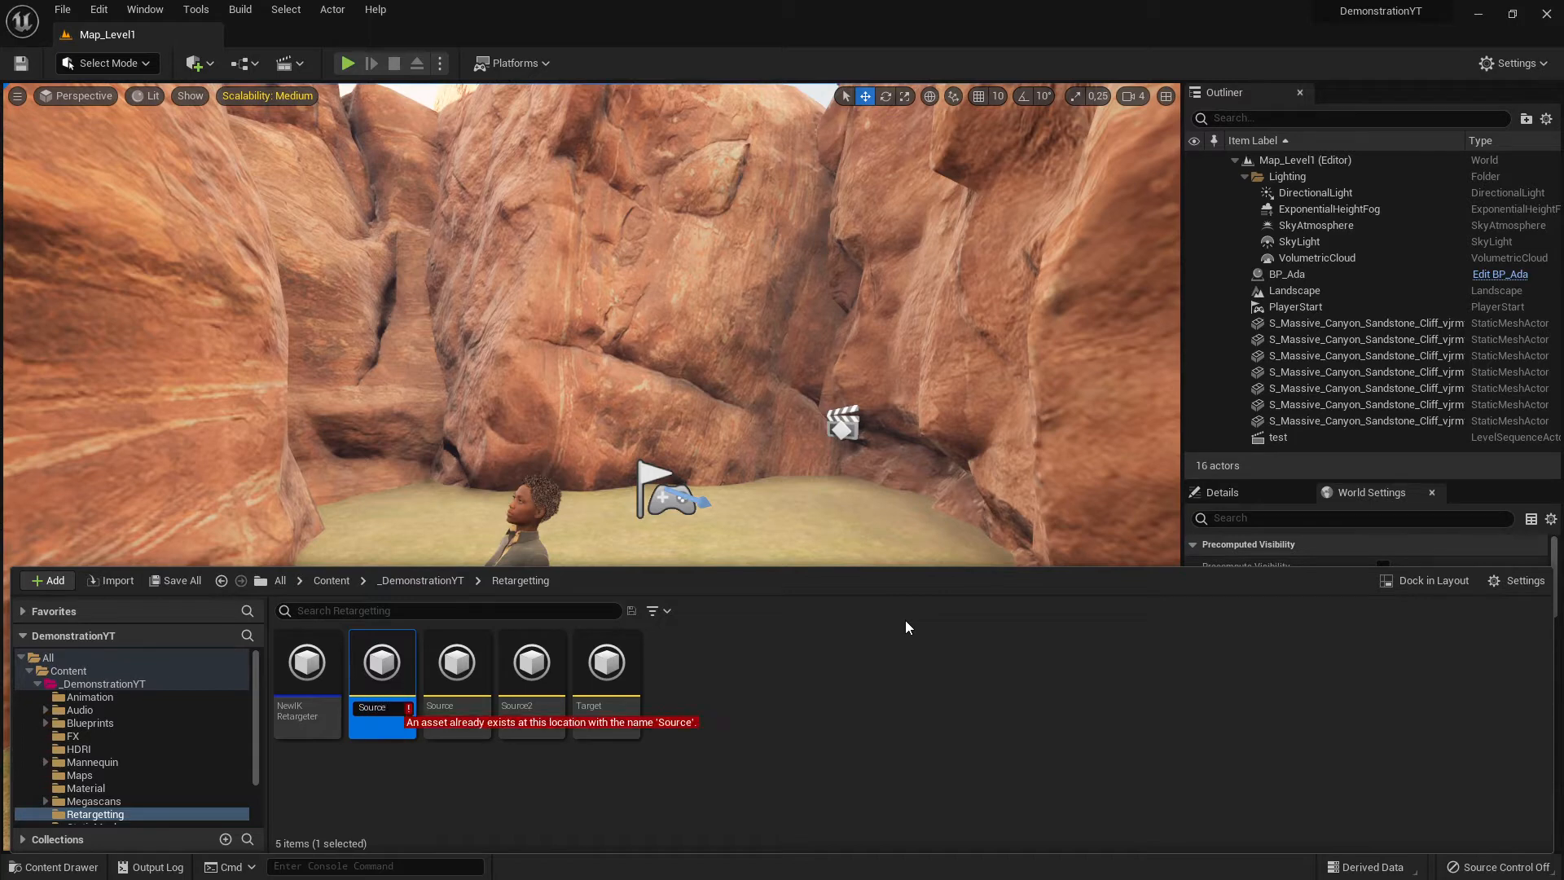
text(3)
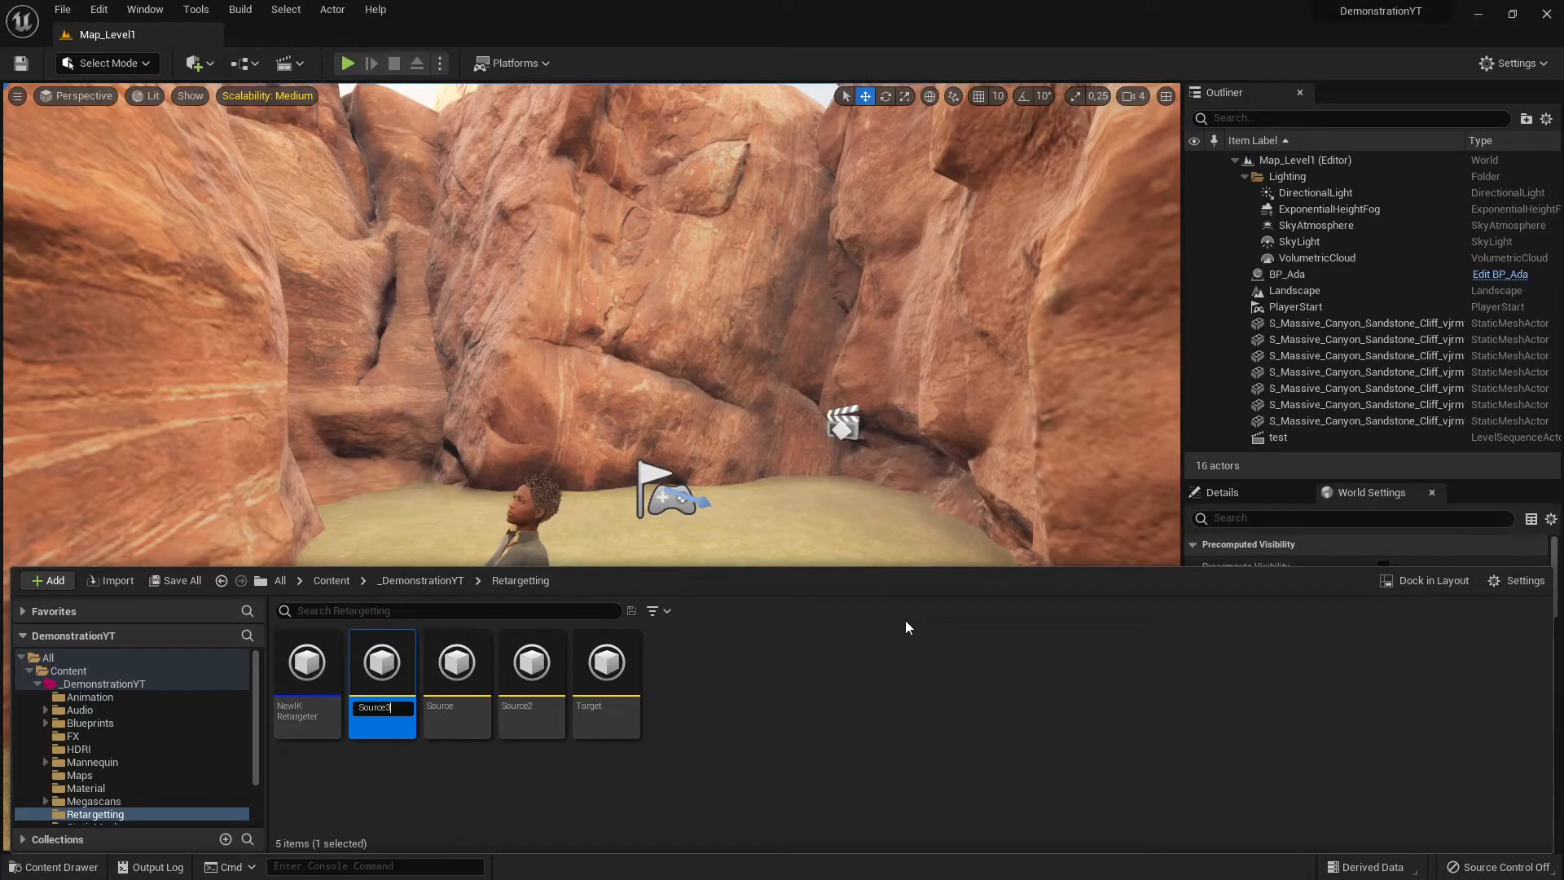
key(Return)
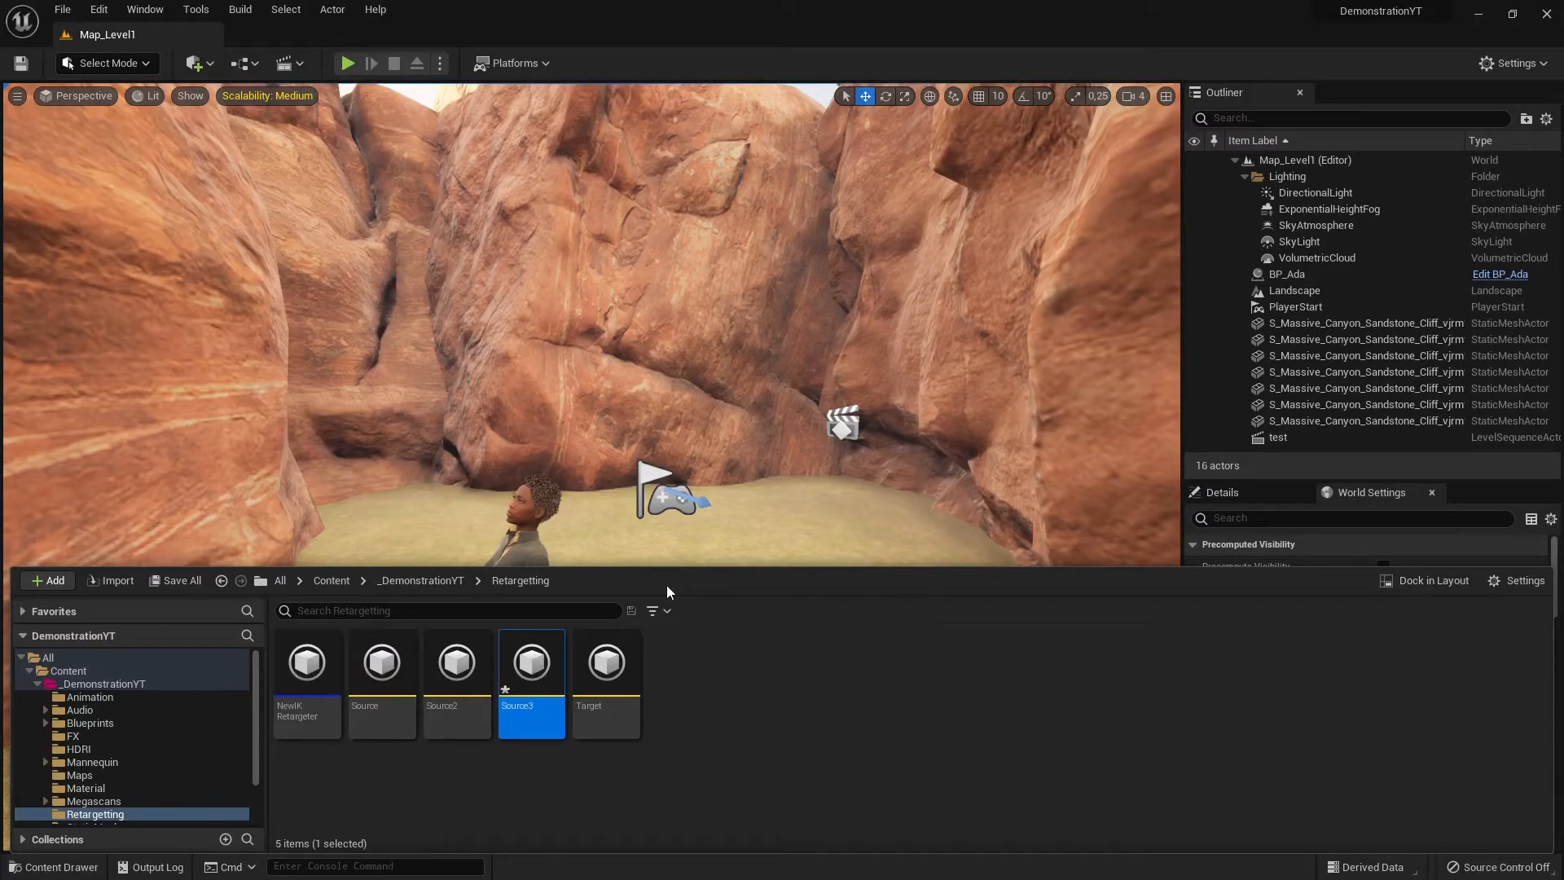
Step: Rename the Source3 IK Rig to SourceFemale and open it in an editor docked beside the Map_Level1 tab
click(531, 708)
key(End)
key(BackSpace)
text(Female)
key(Return)
double_click(534, 682)
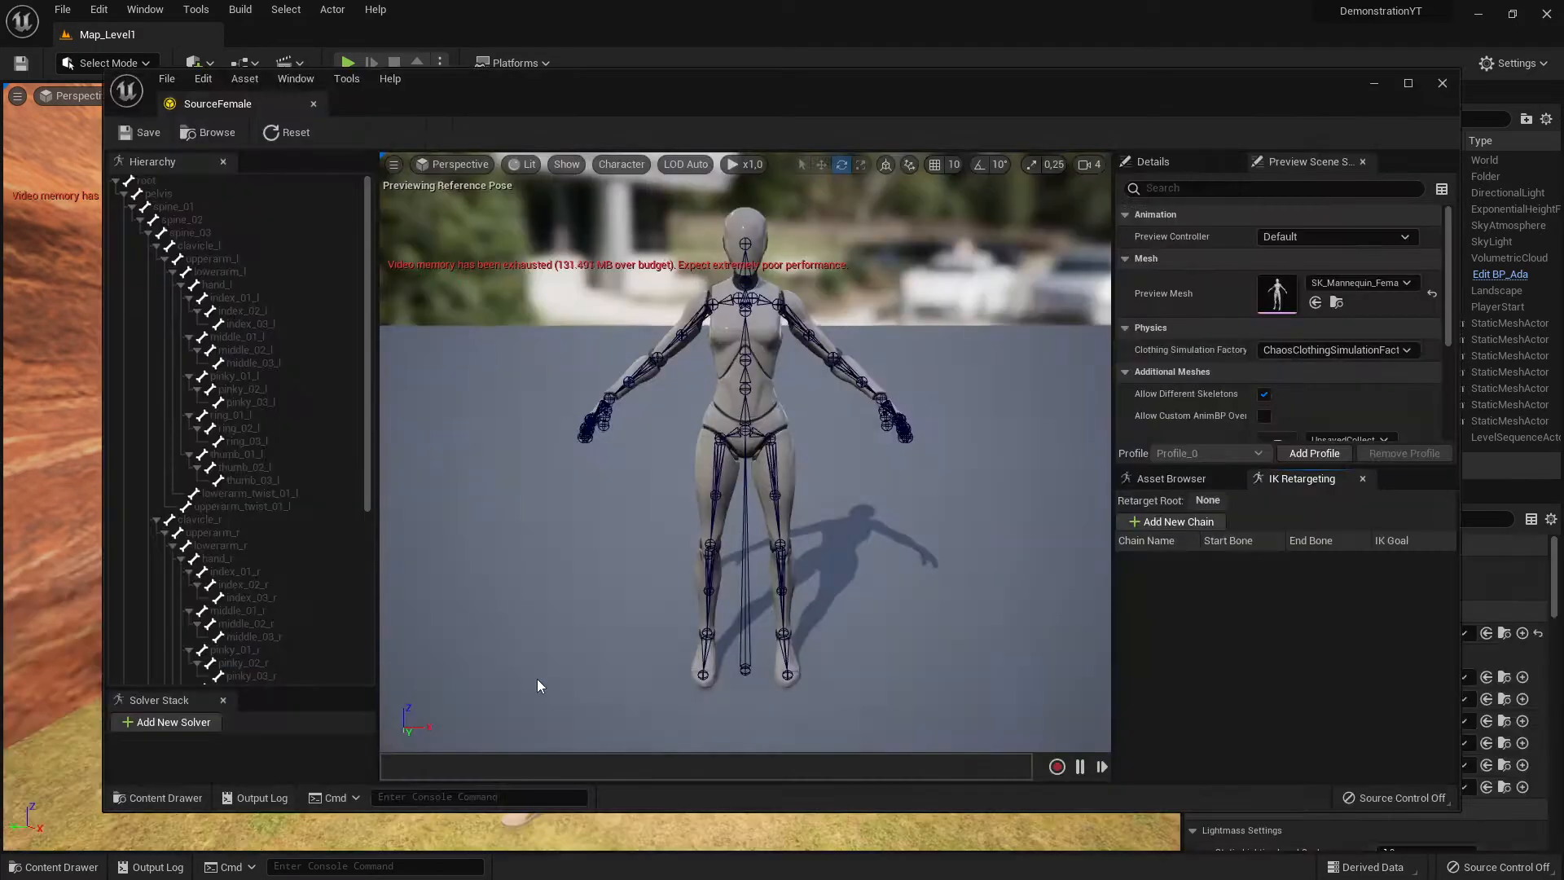
drag(232, 104, 319, 33)
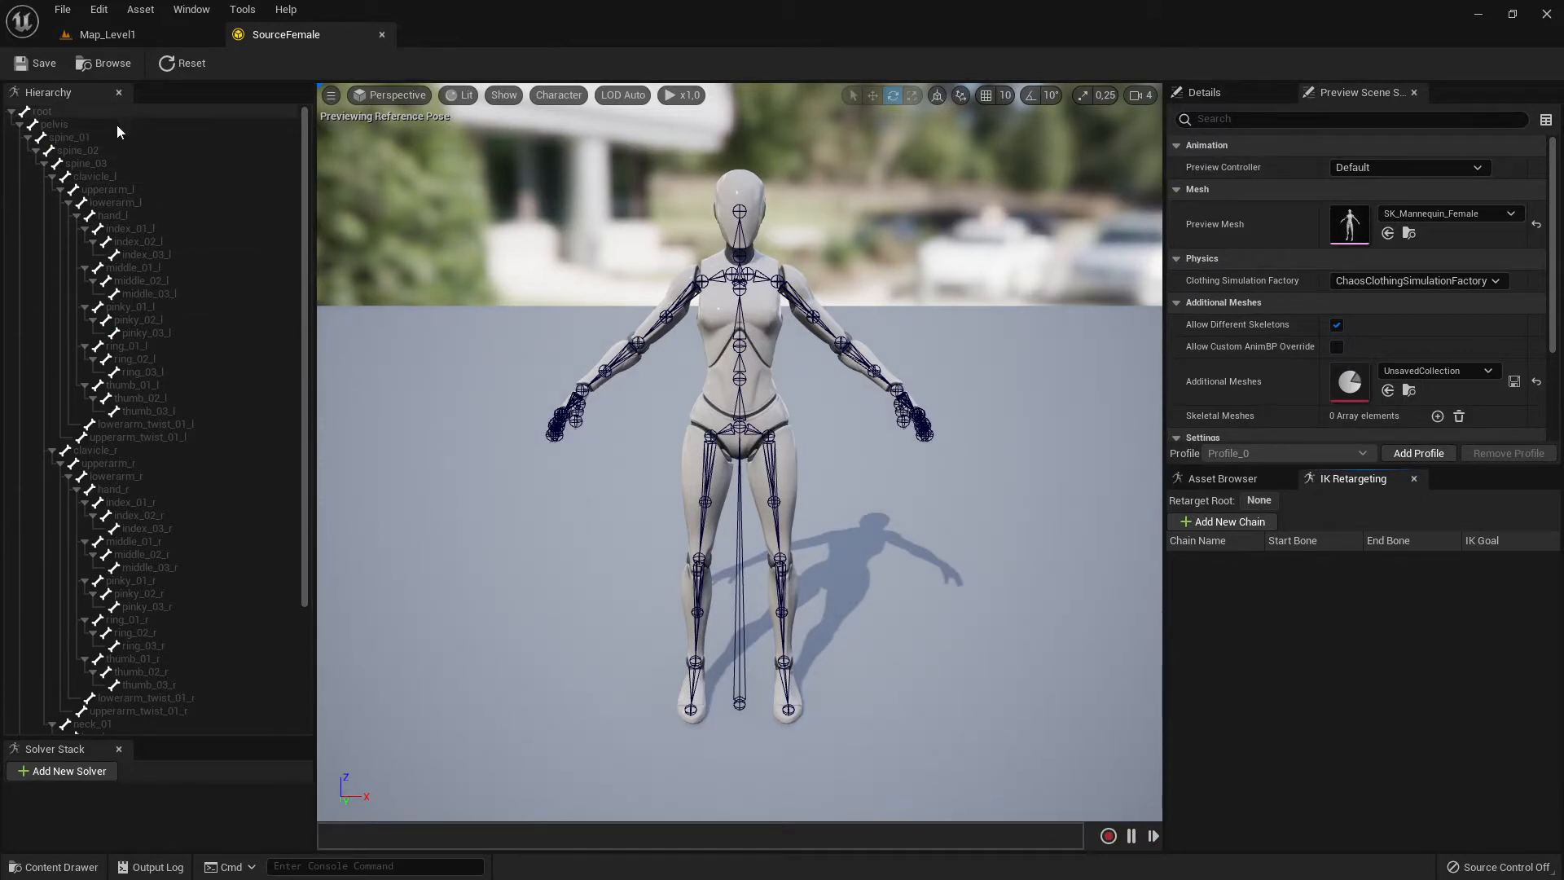
Step: Examine the root, pelvis and spine_01 to spine_03 bones of the SourceFemale skeleton to see what part each controls
click(51, 111)
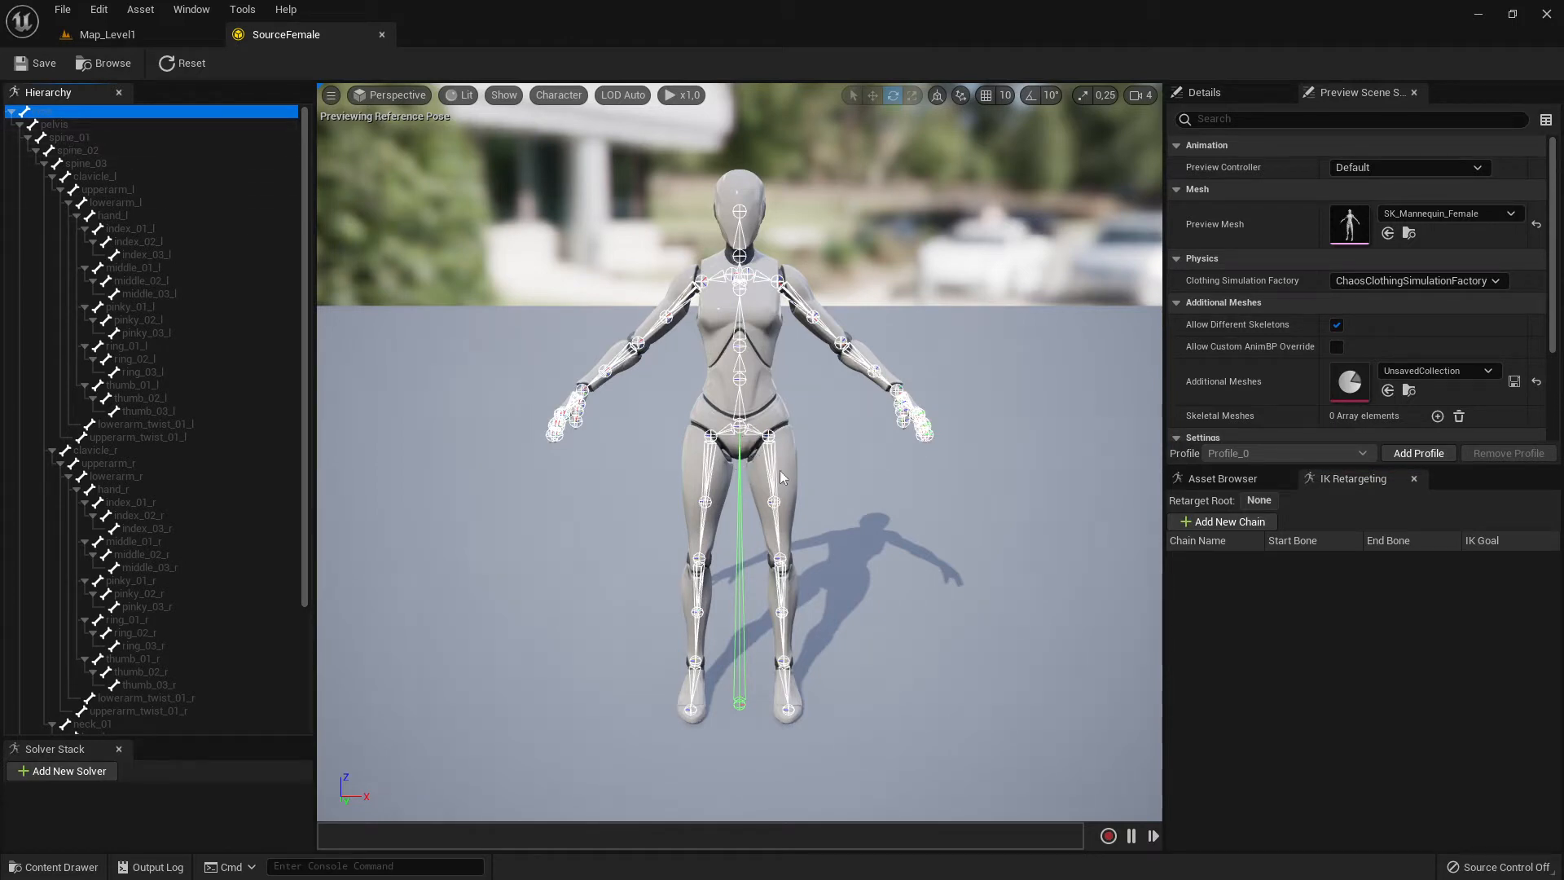
click(737, 411)
click(741, 409)
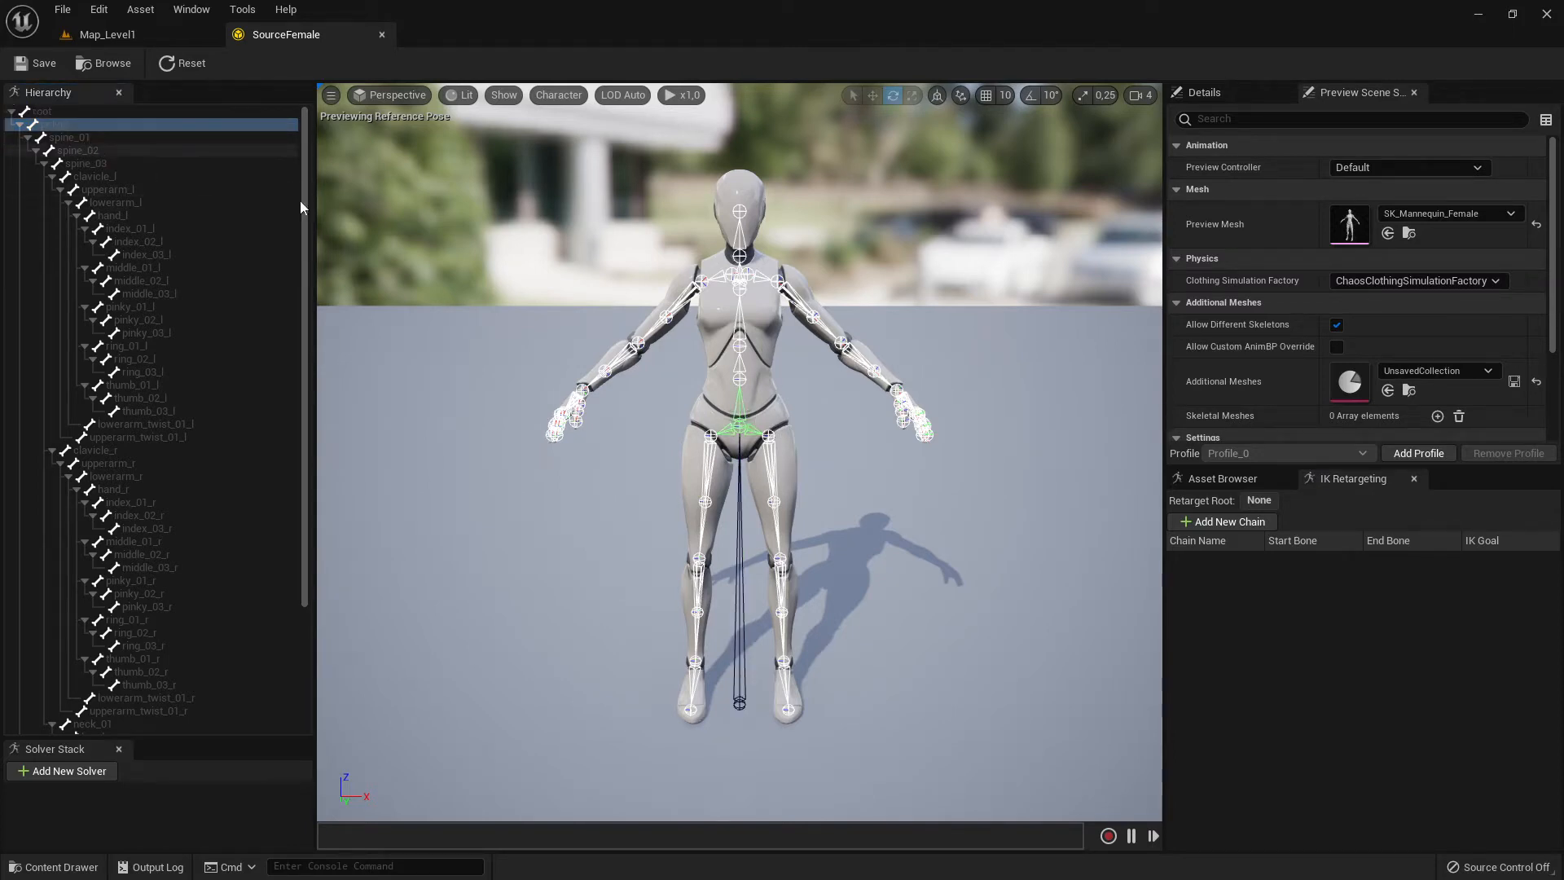
click(87, 165)
click(81, 137)
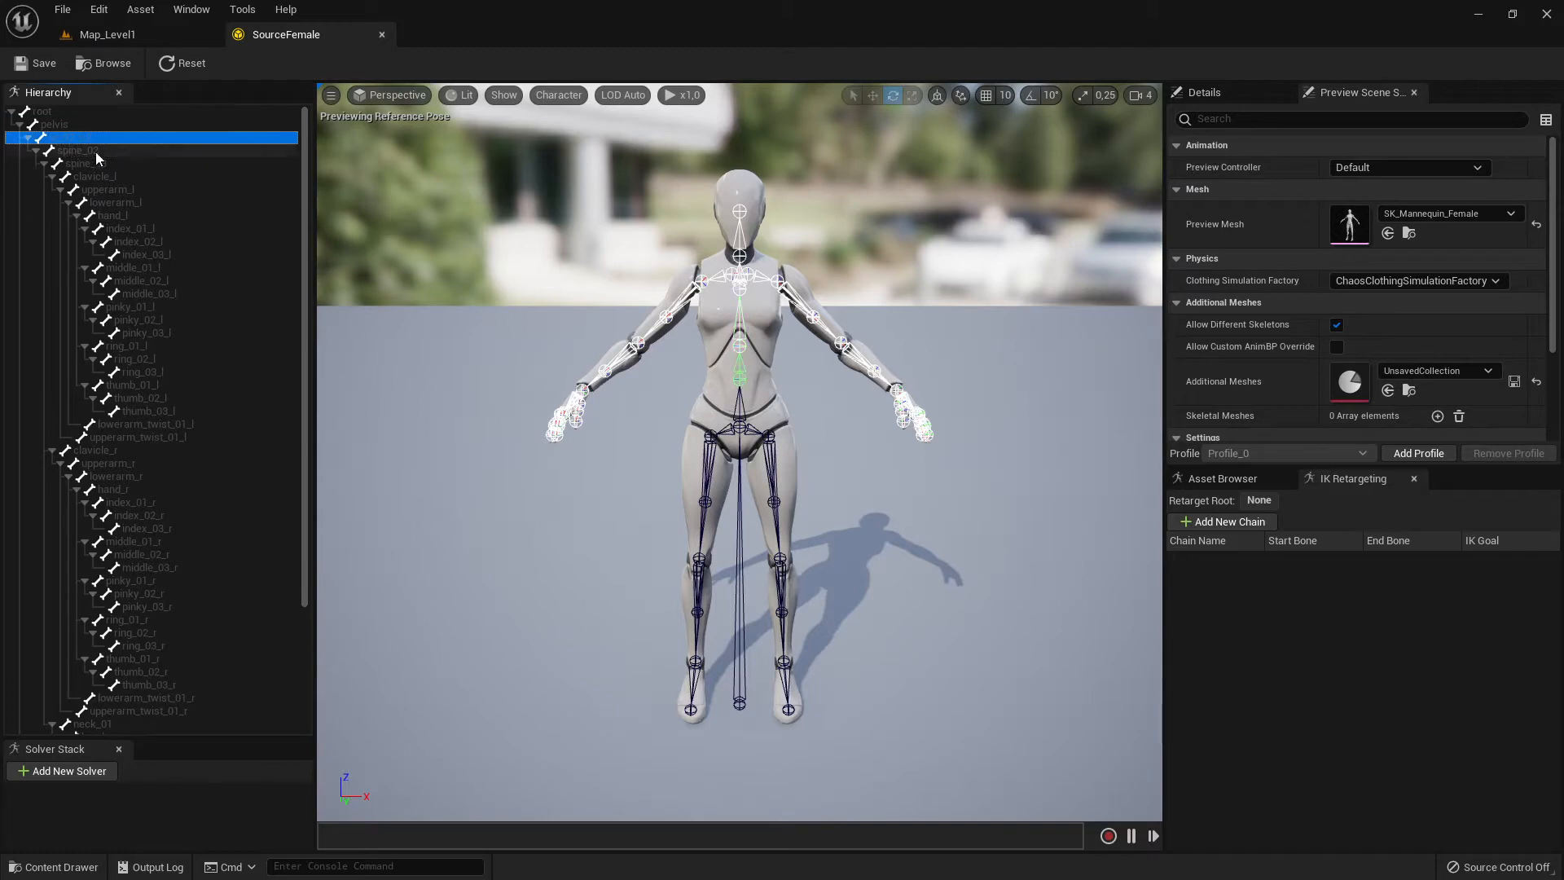
shift+click(88, 163)
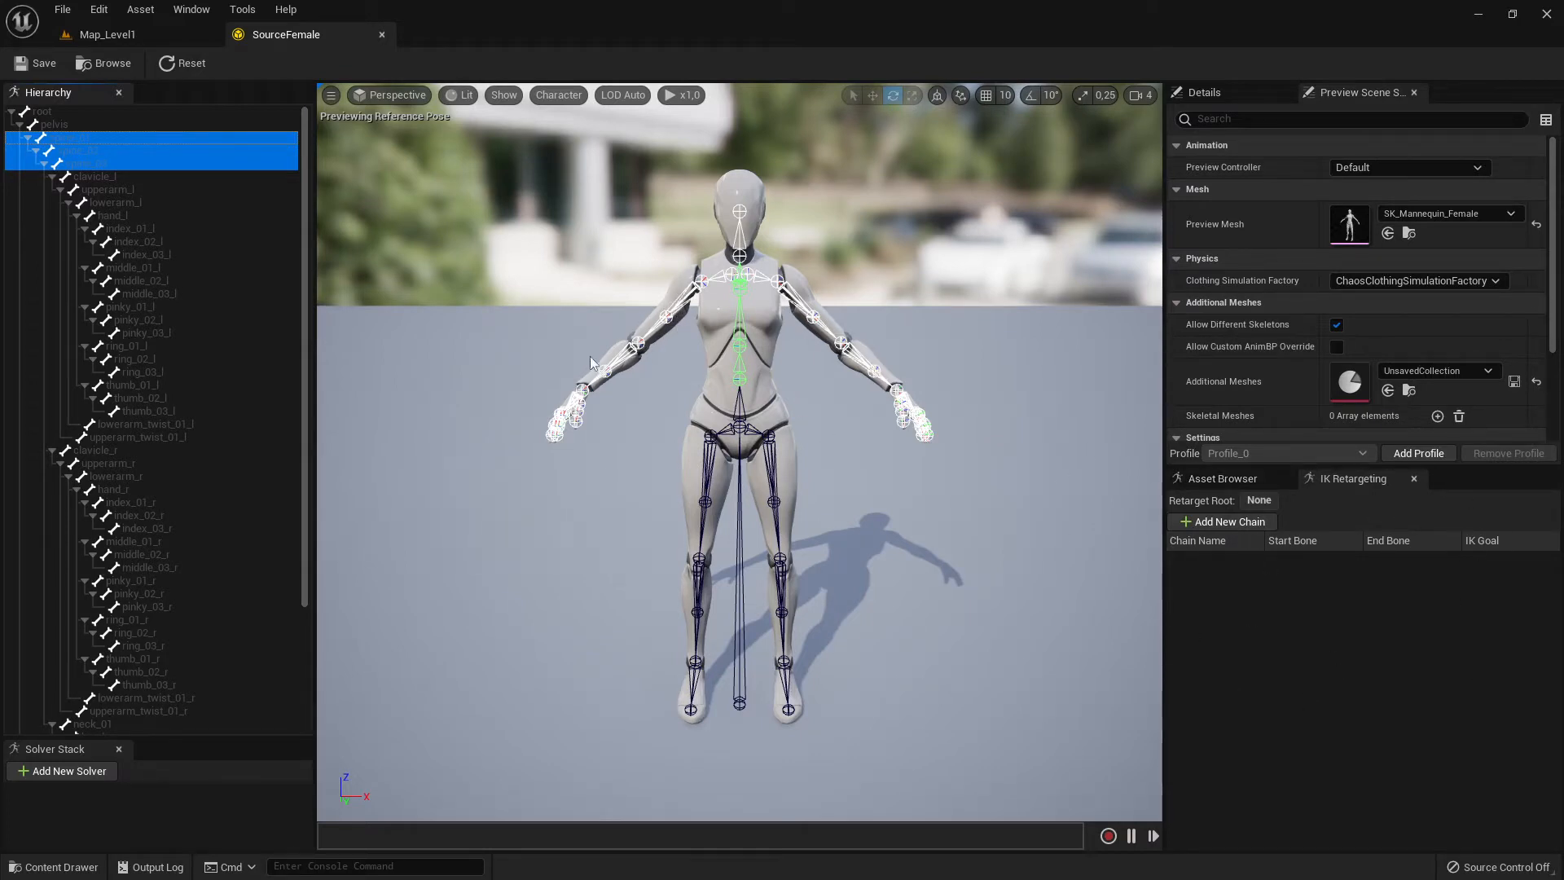
click(77, 153)
click(98, 137)
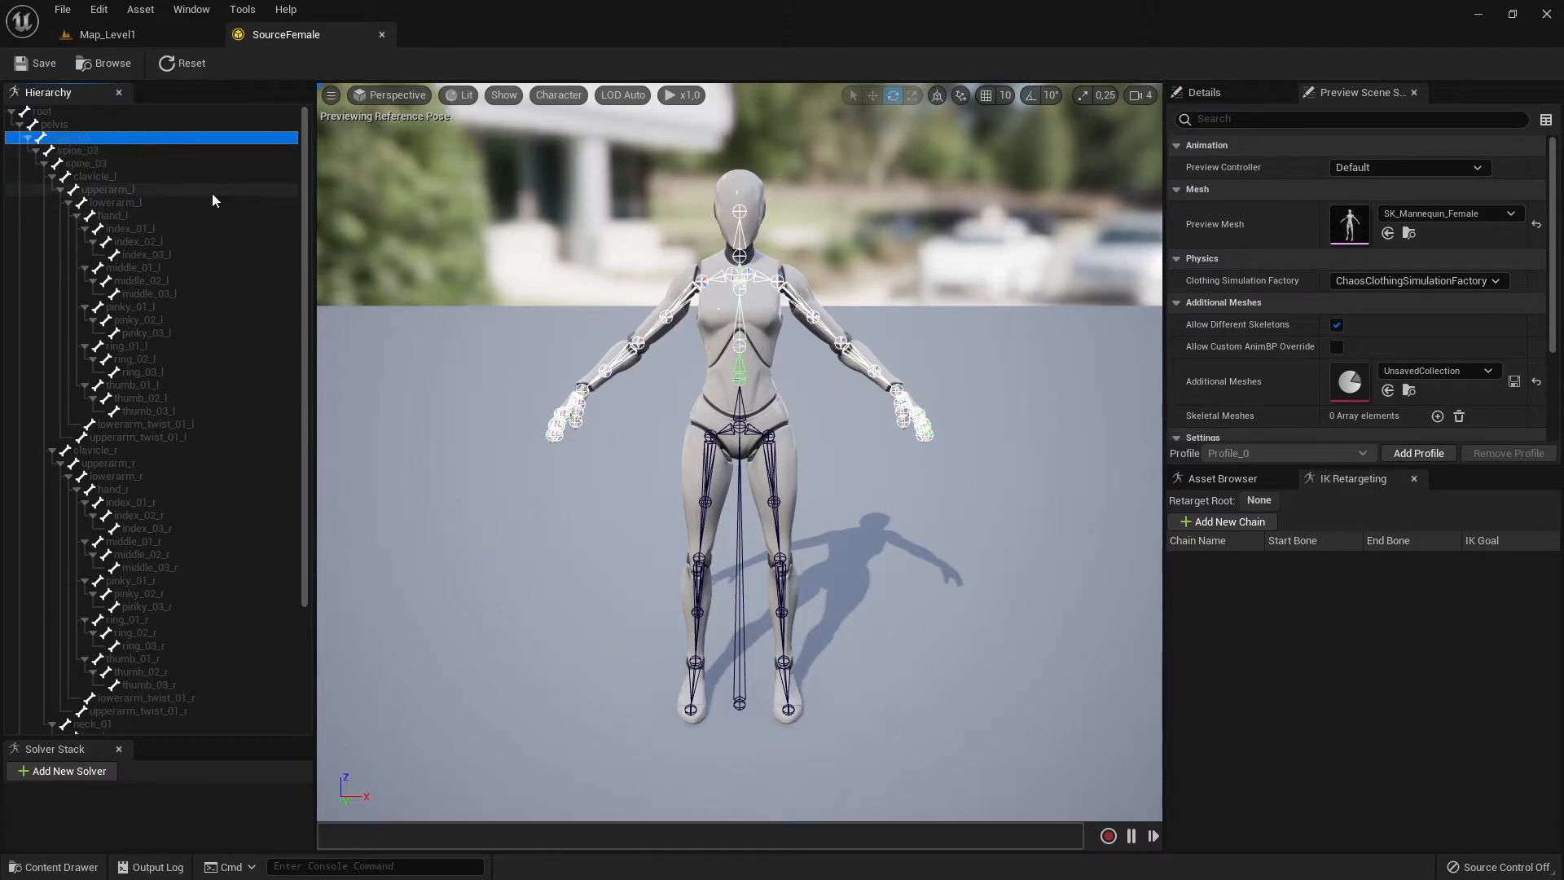
click(151, 125)
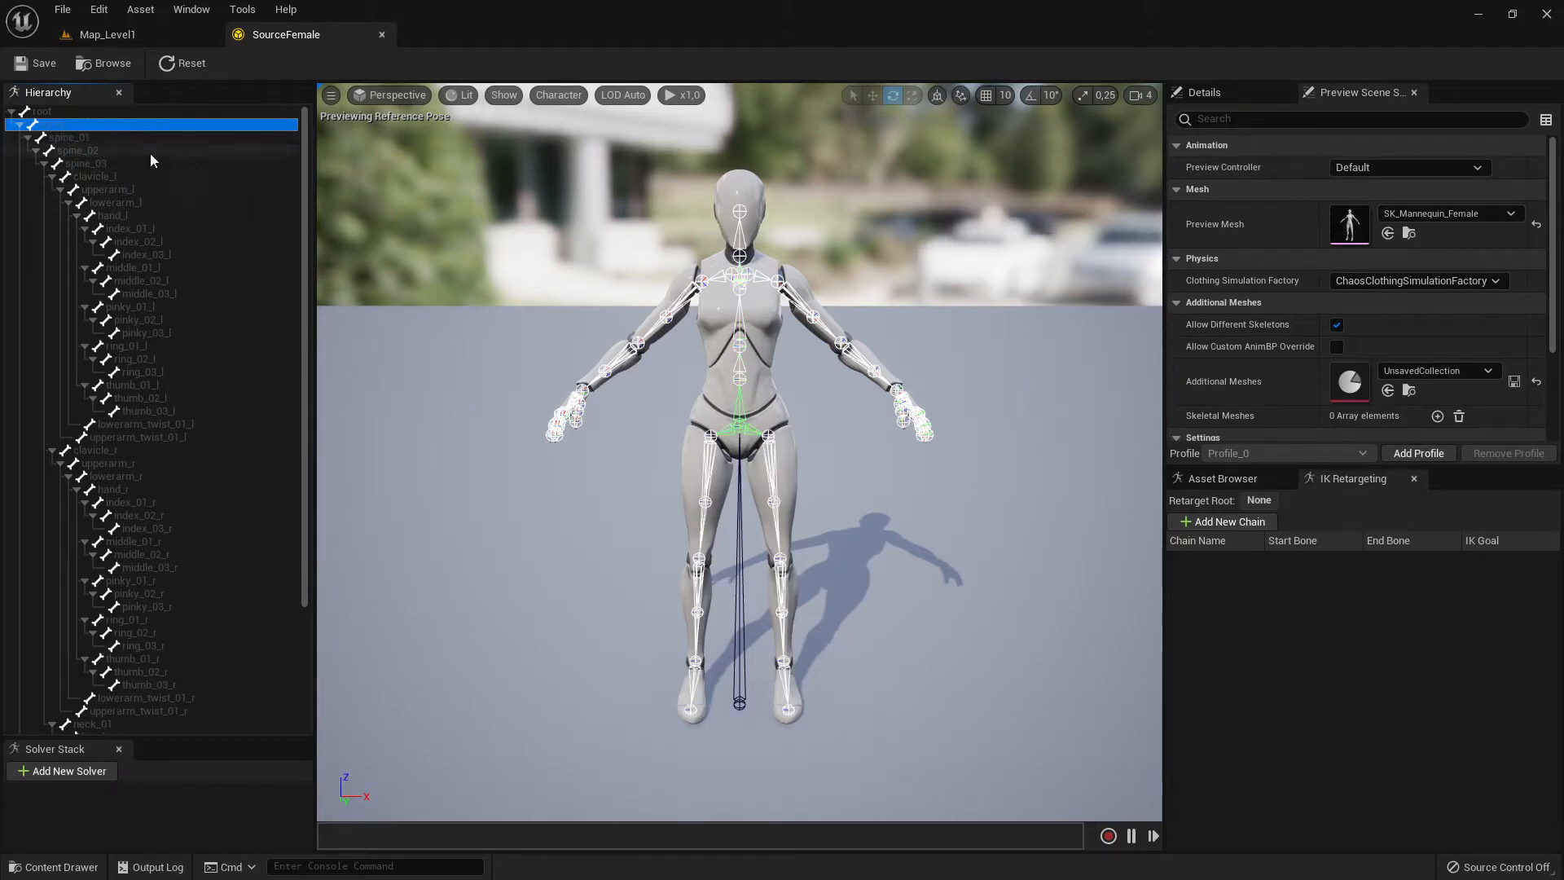
click(71, 139)
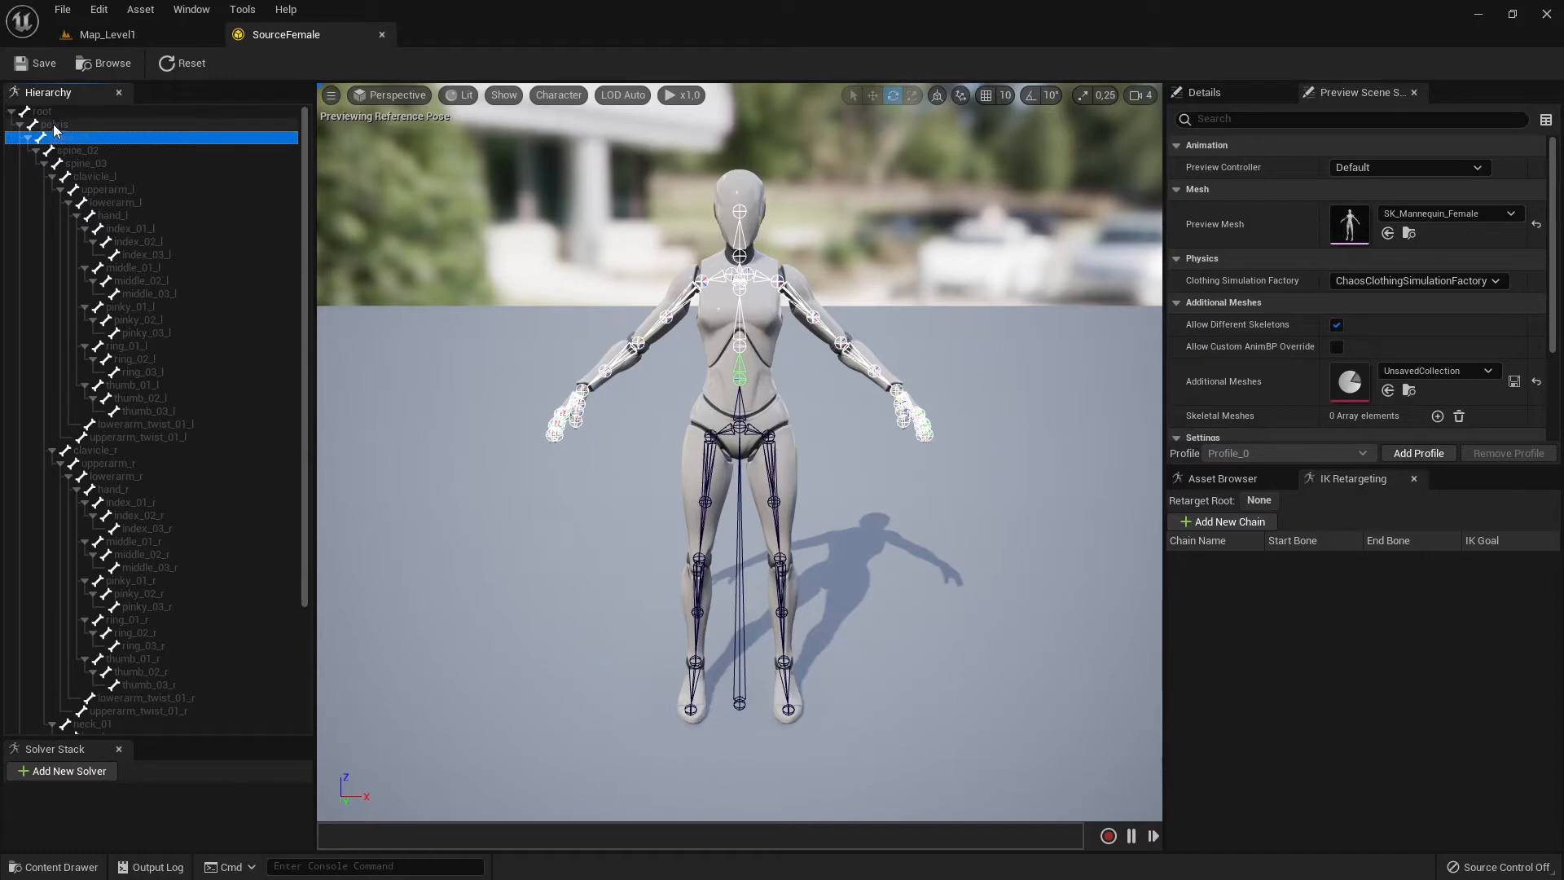
click(54, 125)
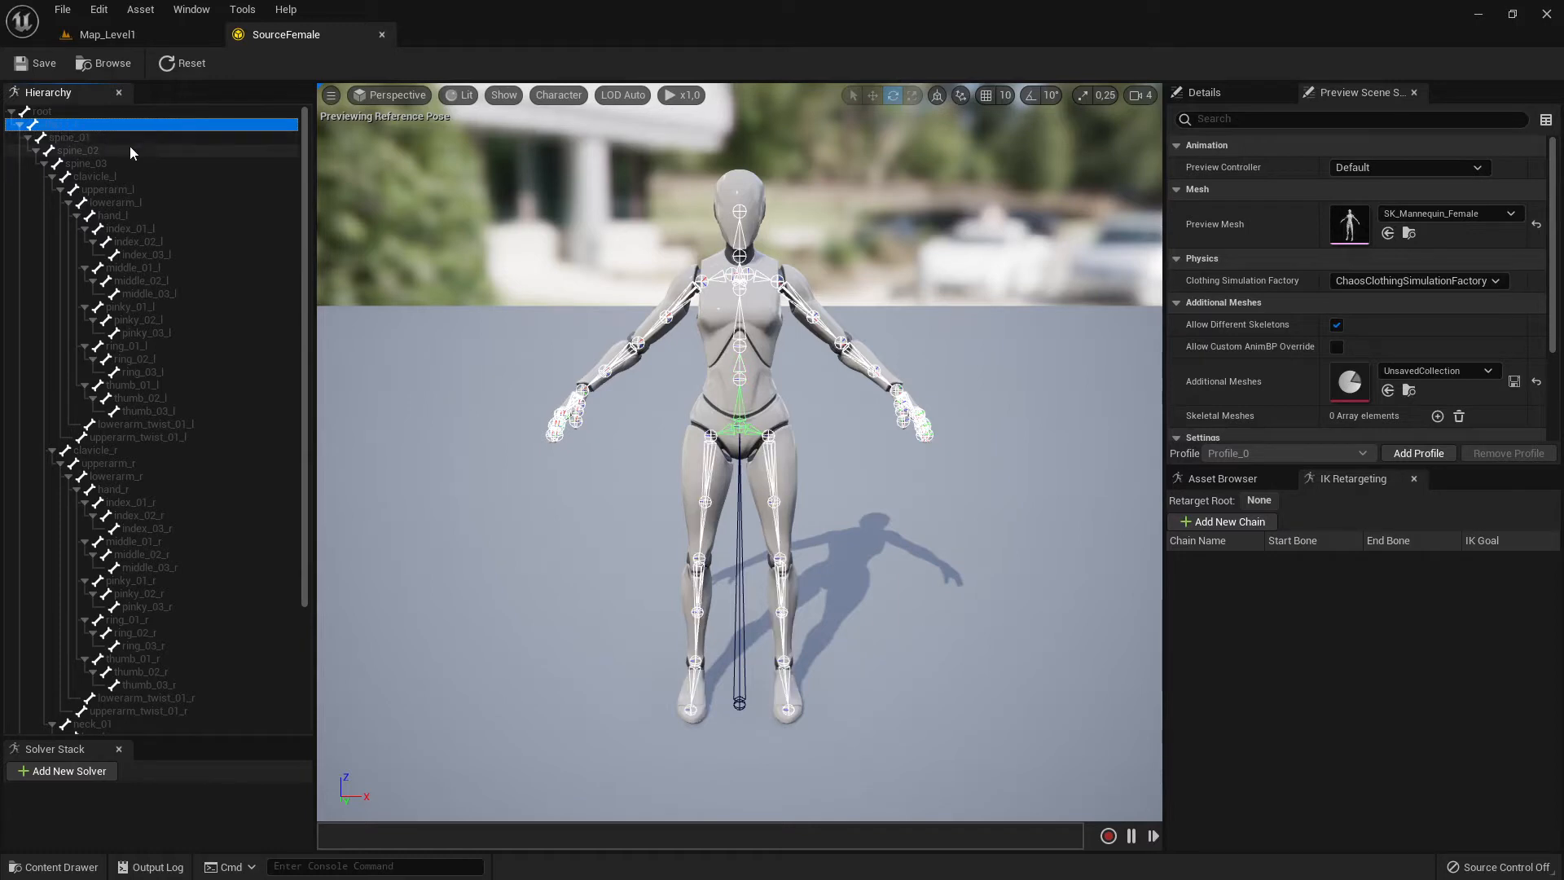
Step: Create a retarget chain named pelvis running from the pelvis bone to spine_03
shift+click(72, 139)
shift+click(80, 150)
shift+click(90, 164)
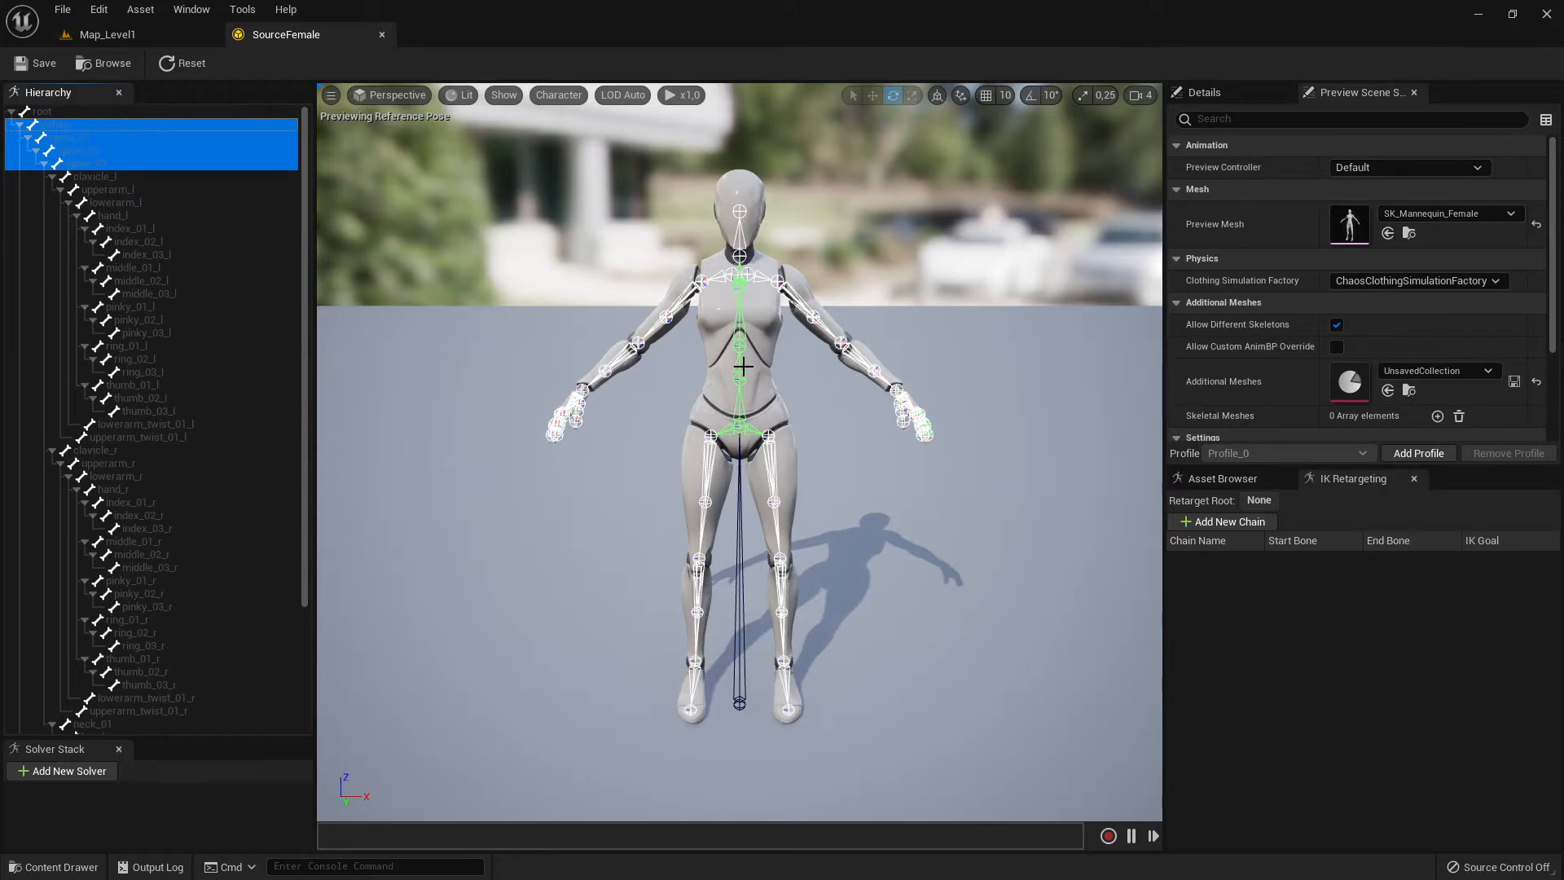
right_click(114, 151)
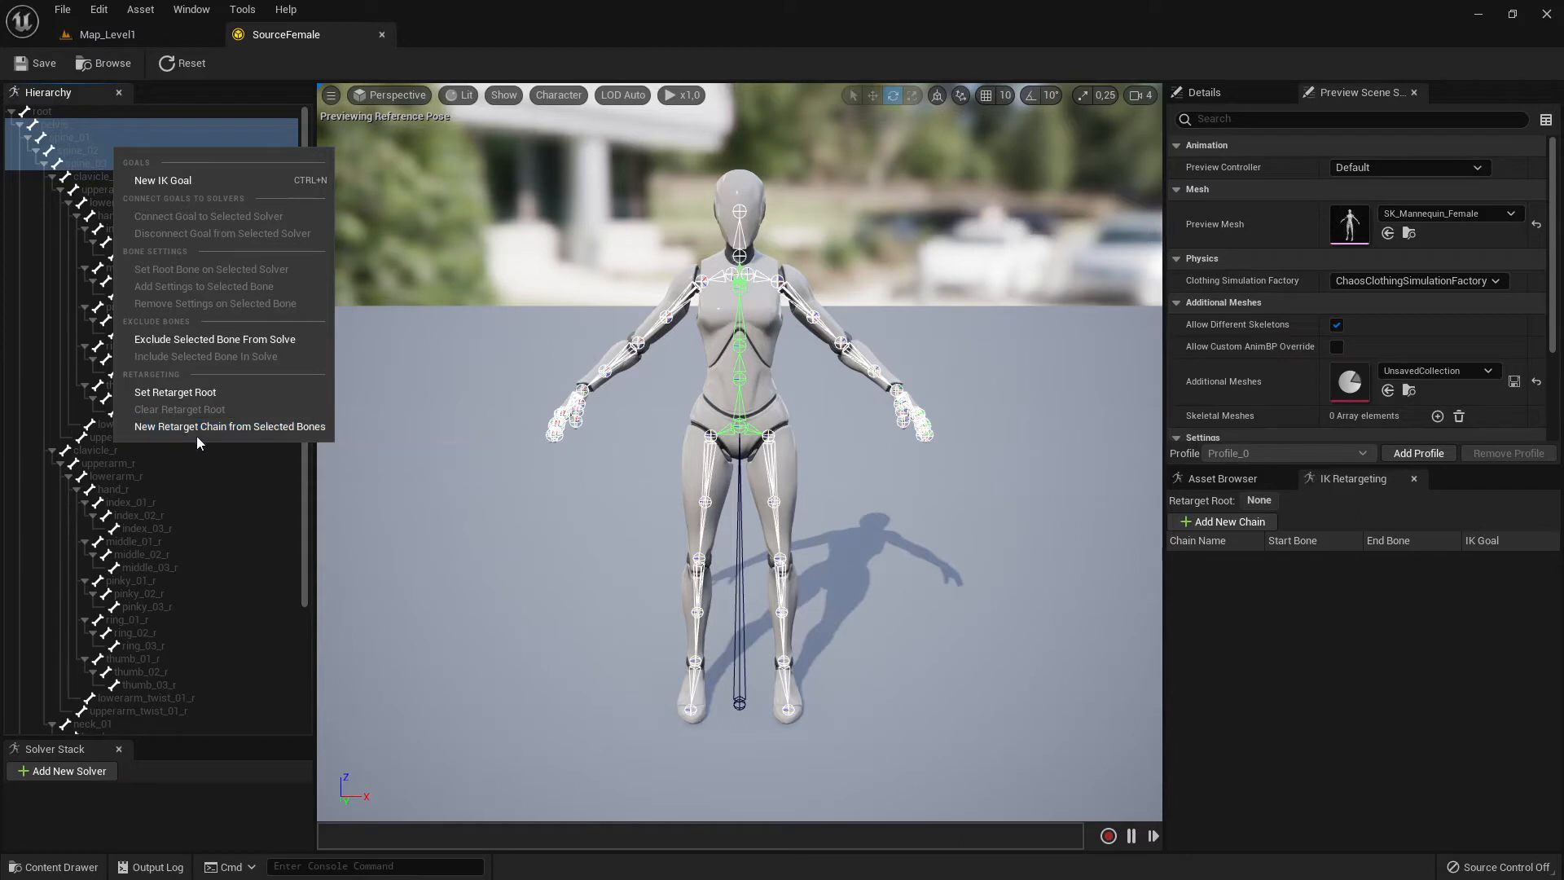
click(252, 426)
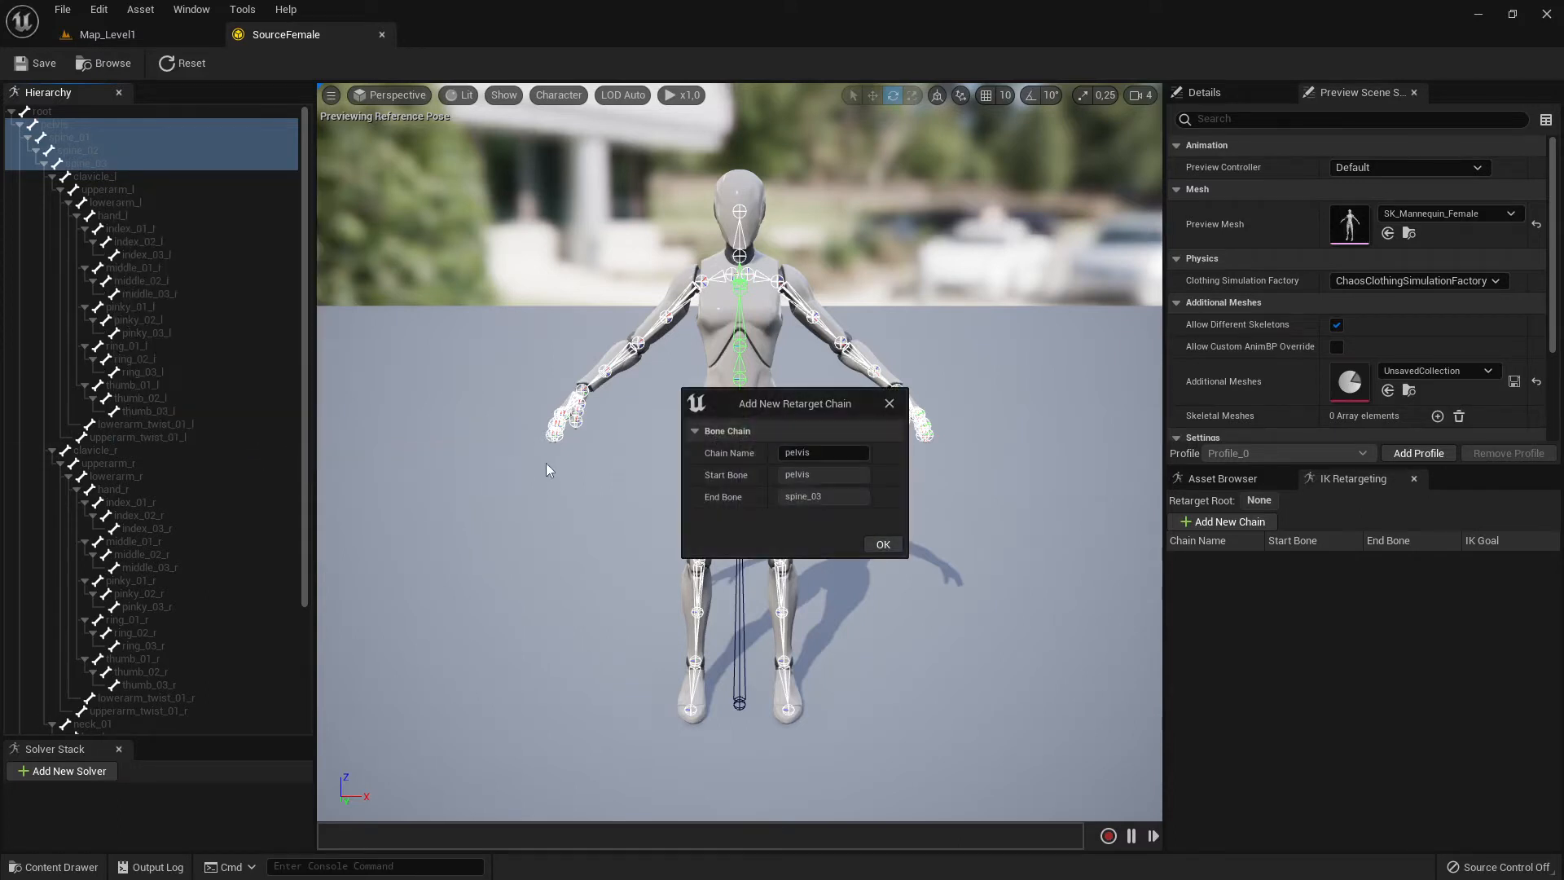
click(882, 543)
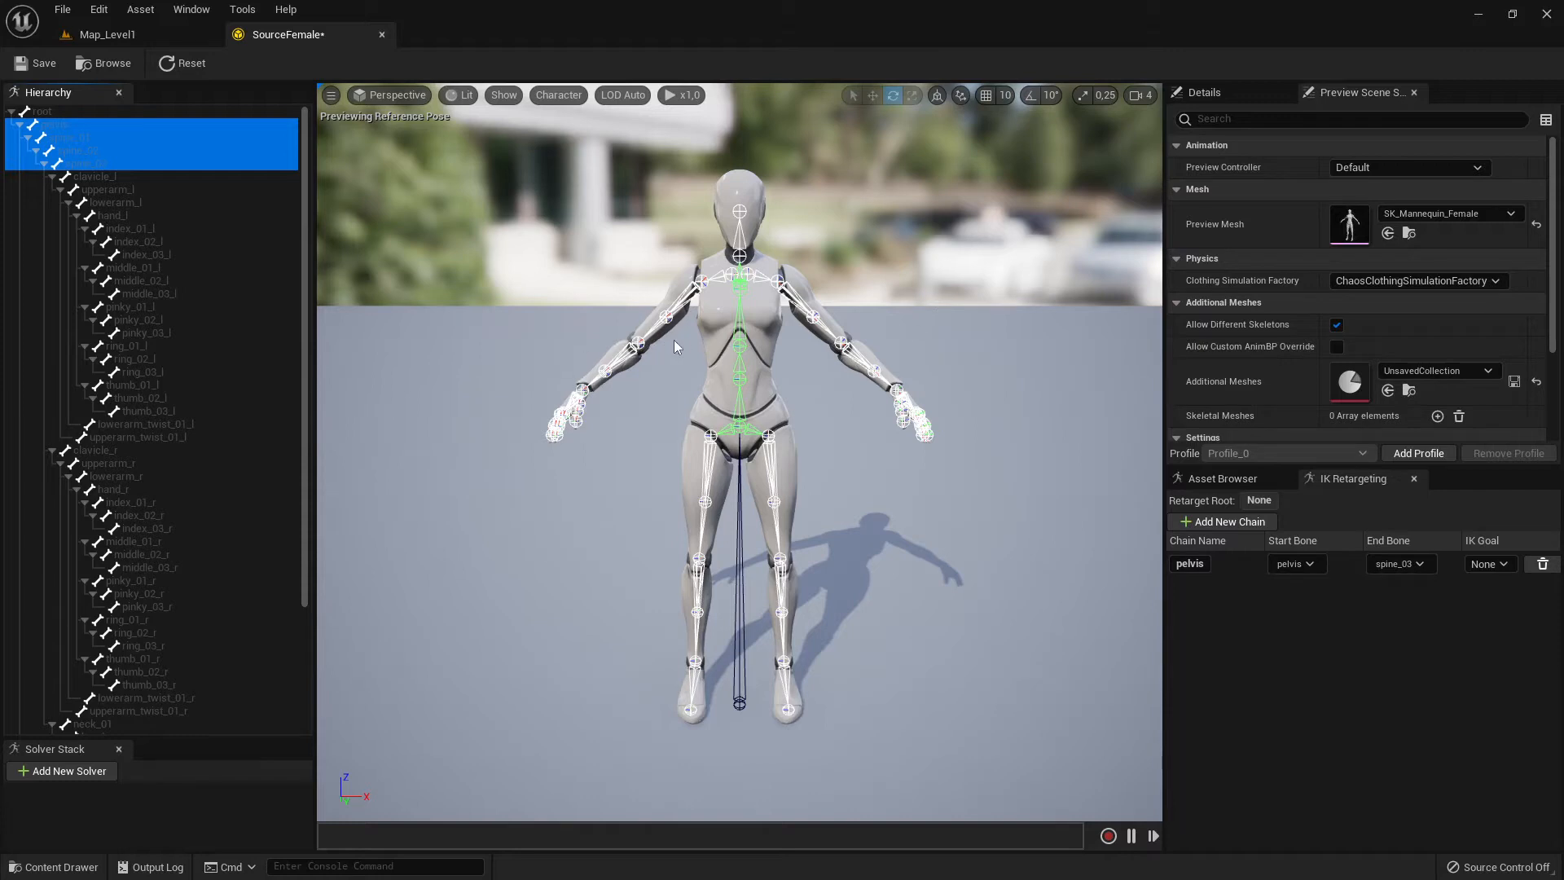
click(120, 190)
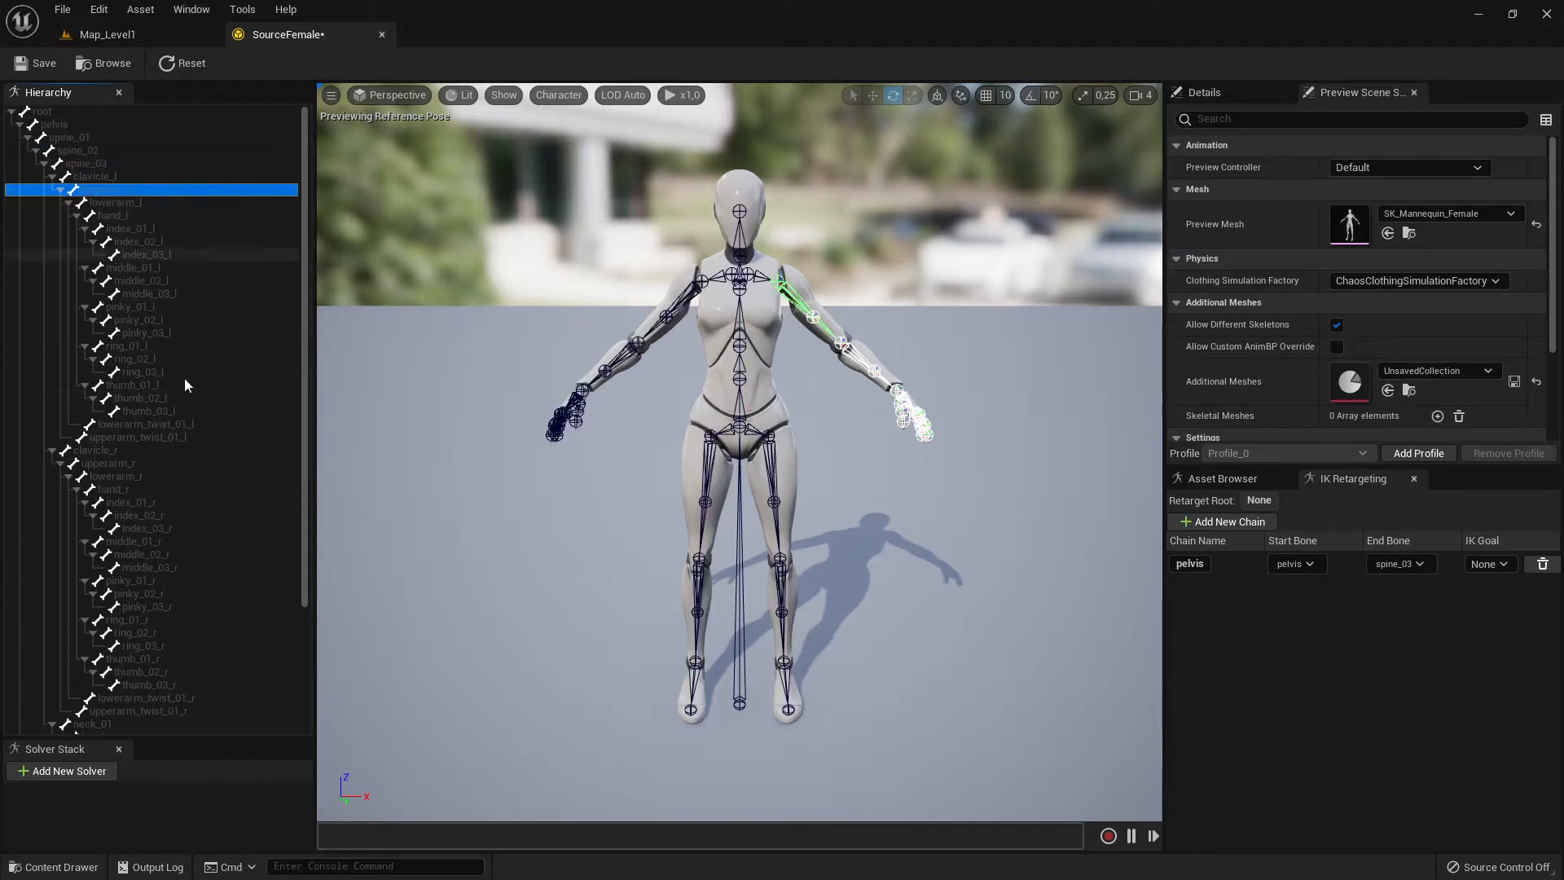
click(114, 214)
click(127, 193)
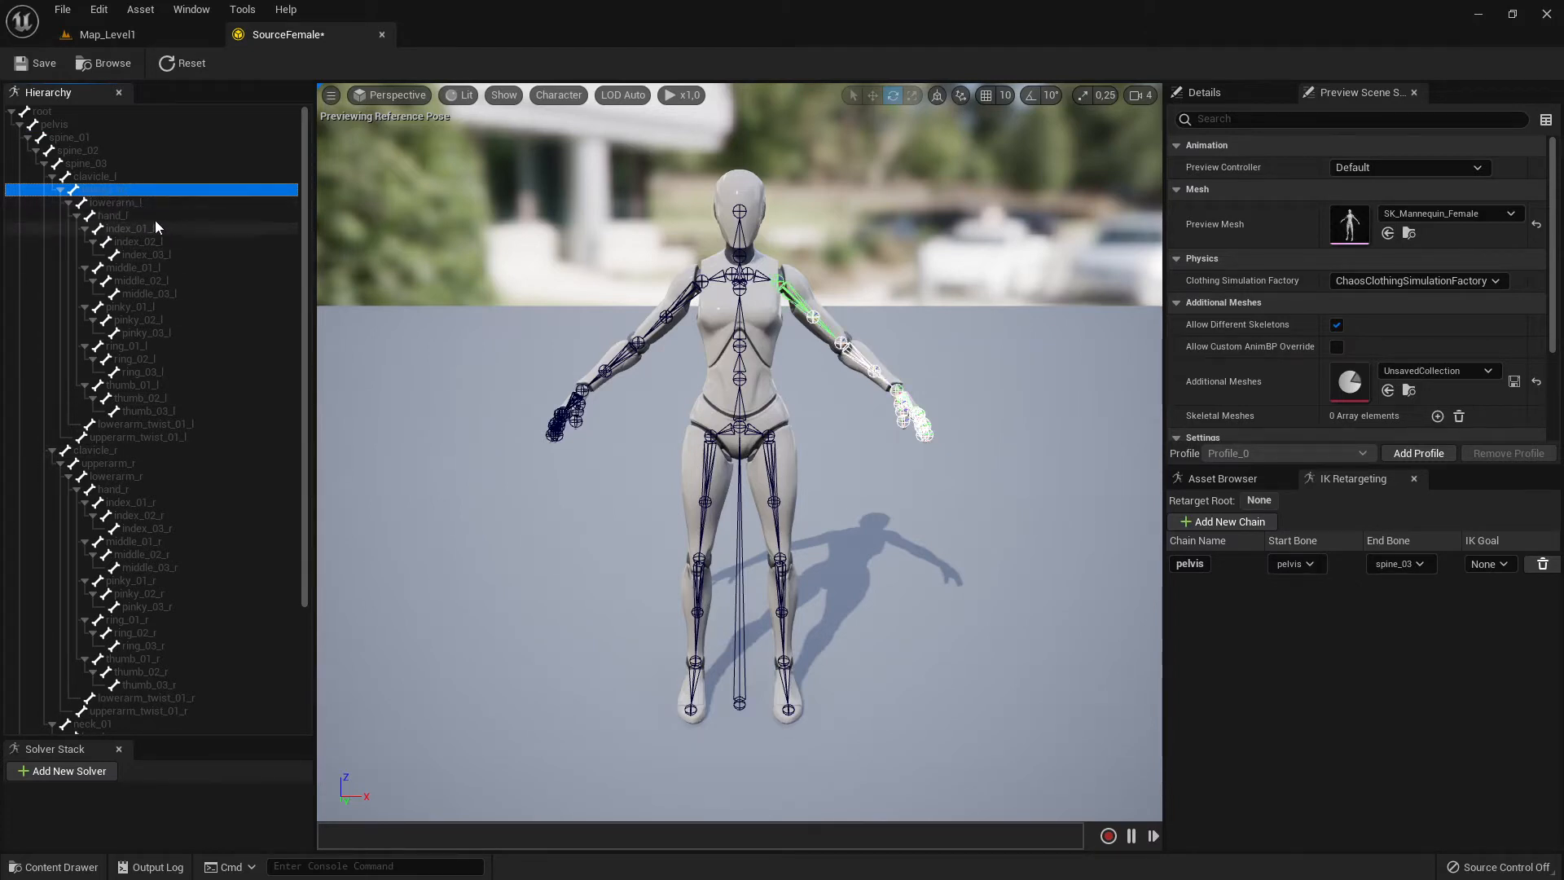
shift+click(130, 204)
shift+click(130, 217)
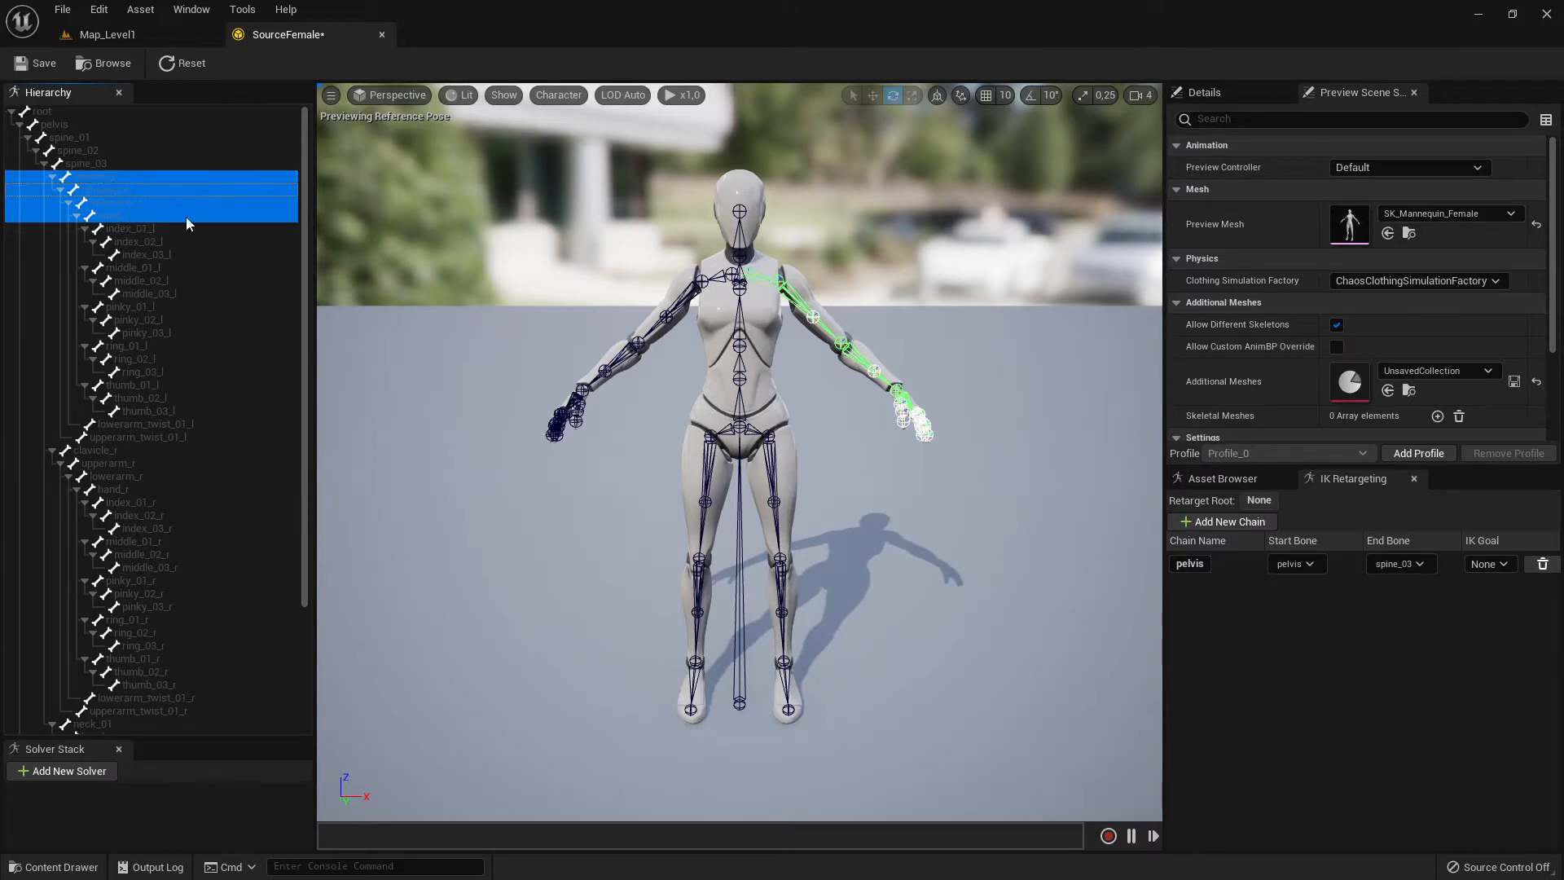
click(118, 180)
Step: Create a retarget chain named upperarm_l for the left arm, running from upperarm_l to hand_l
click(115, 192)
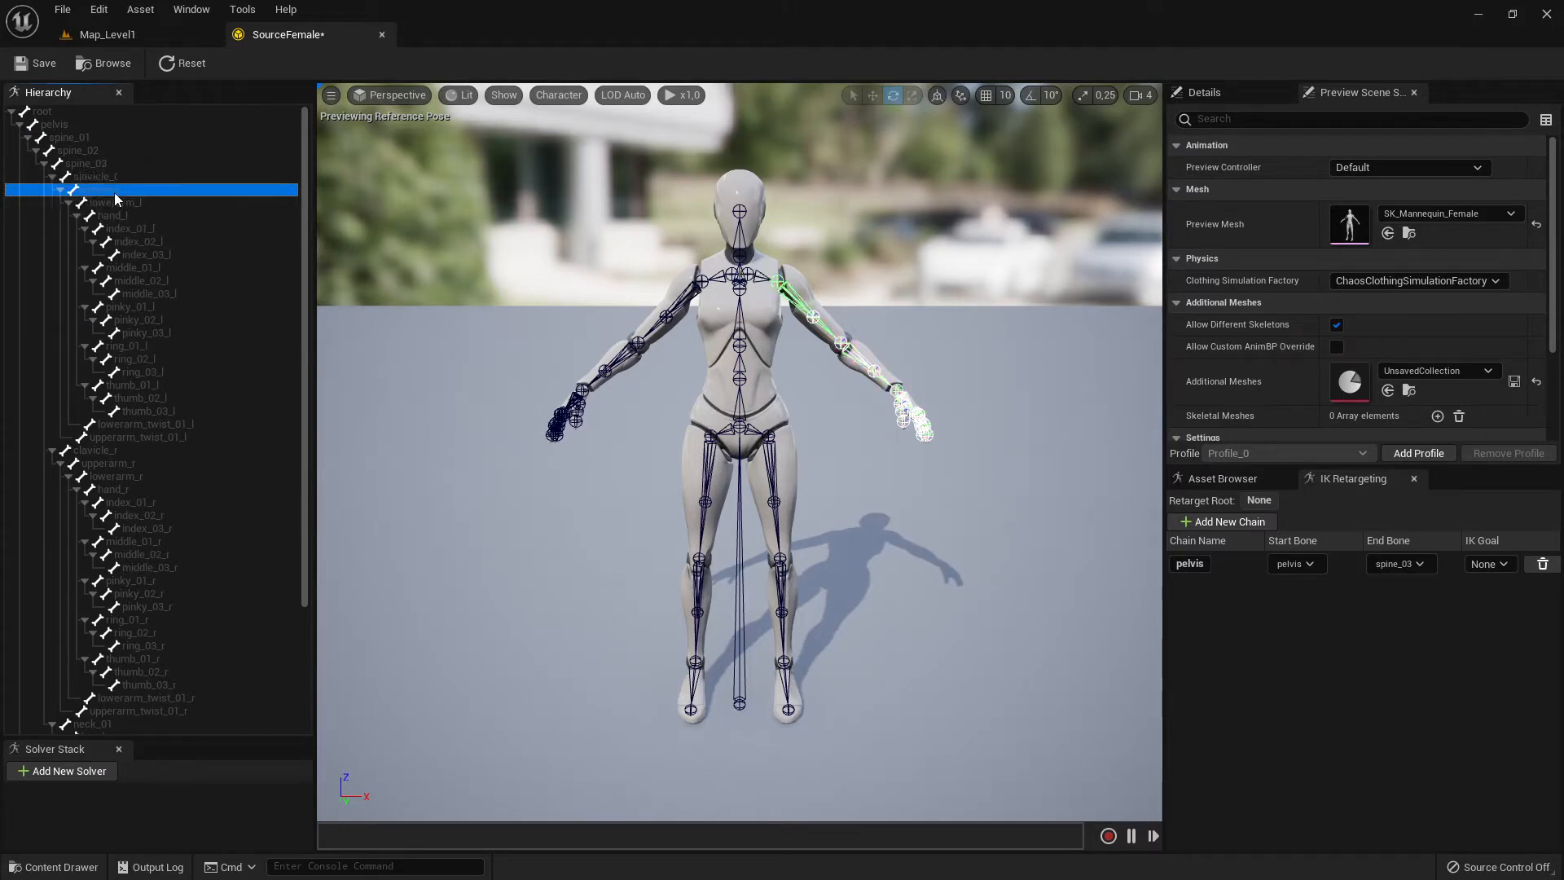
shift+click(135, 202)
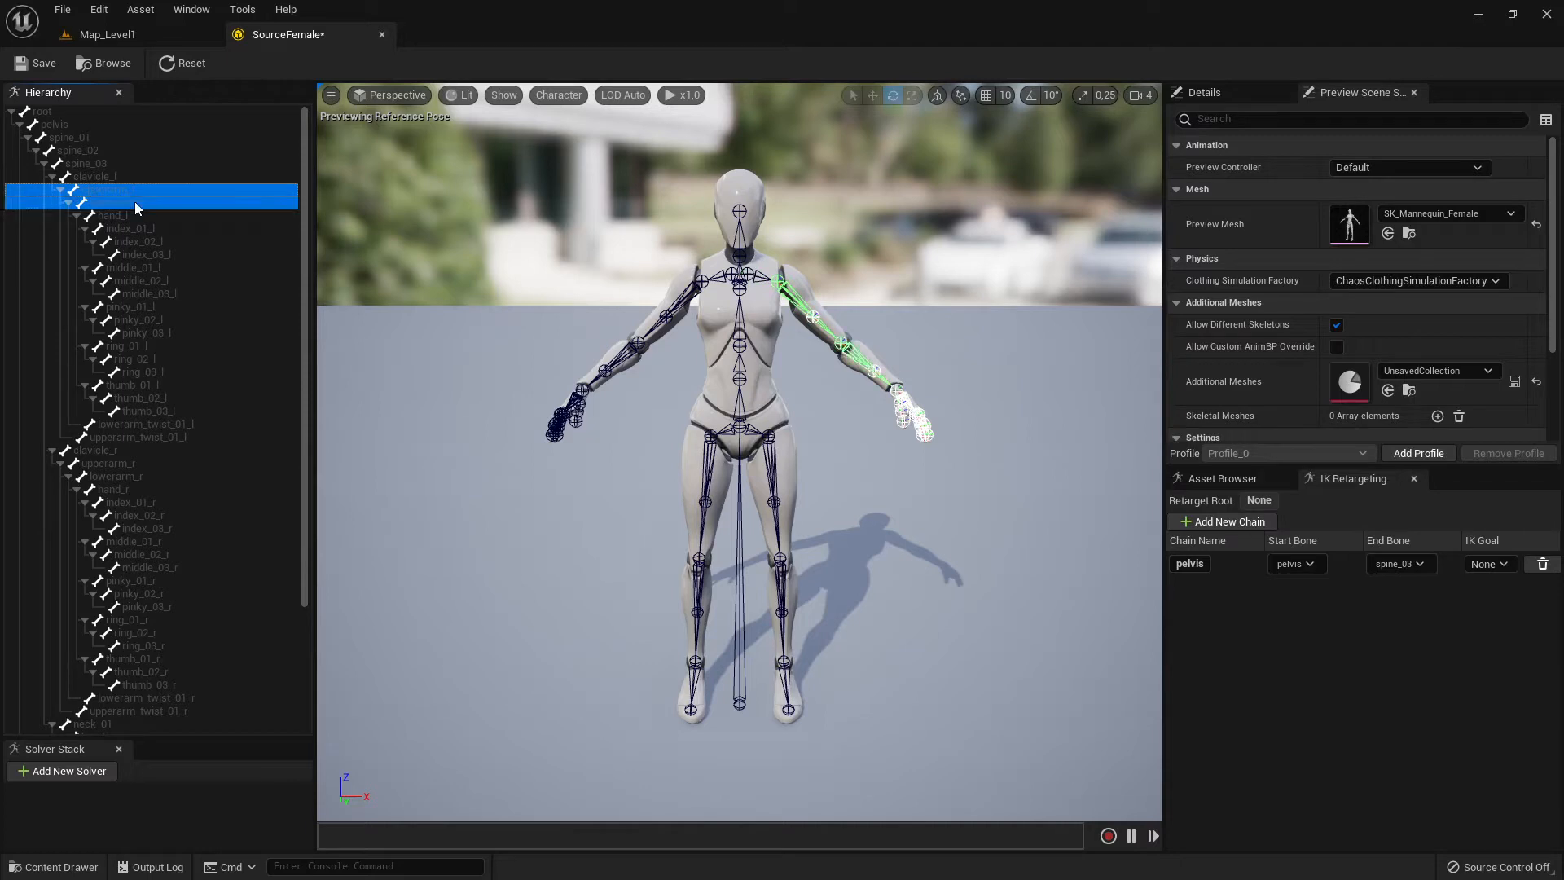
shift+click(140, 215)
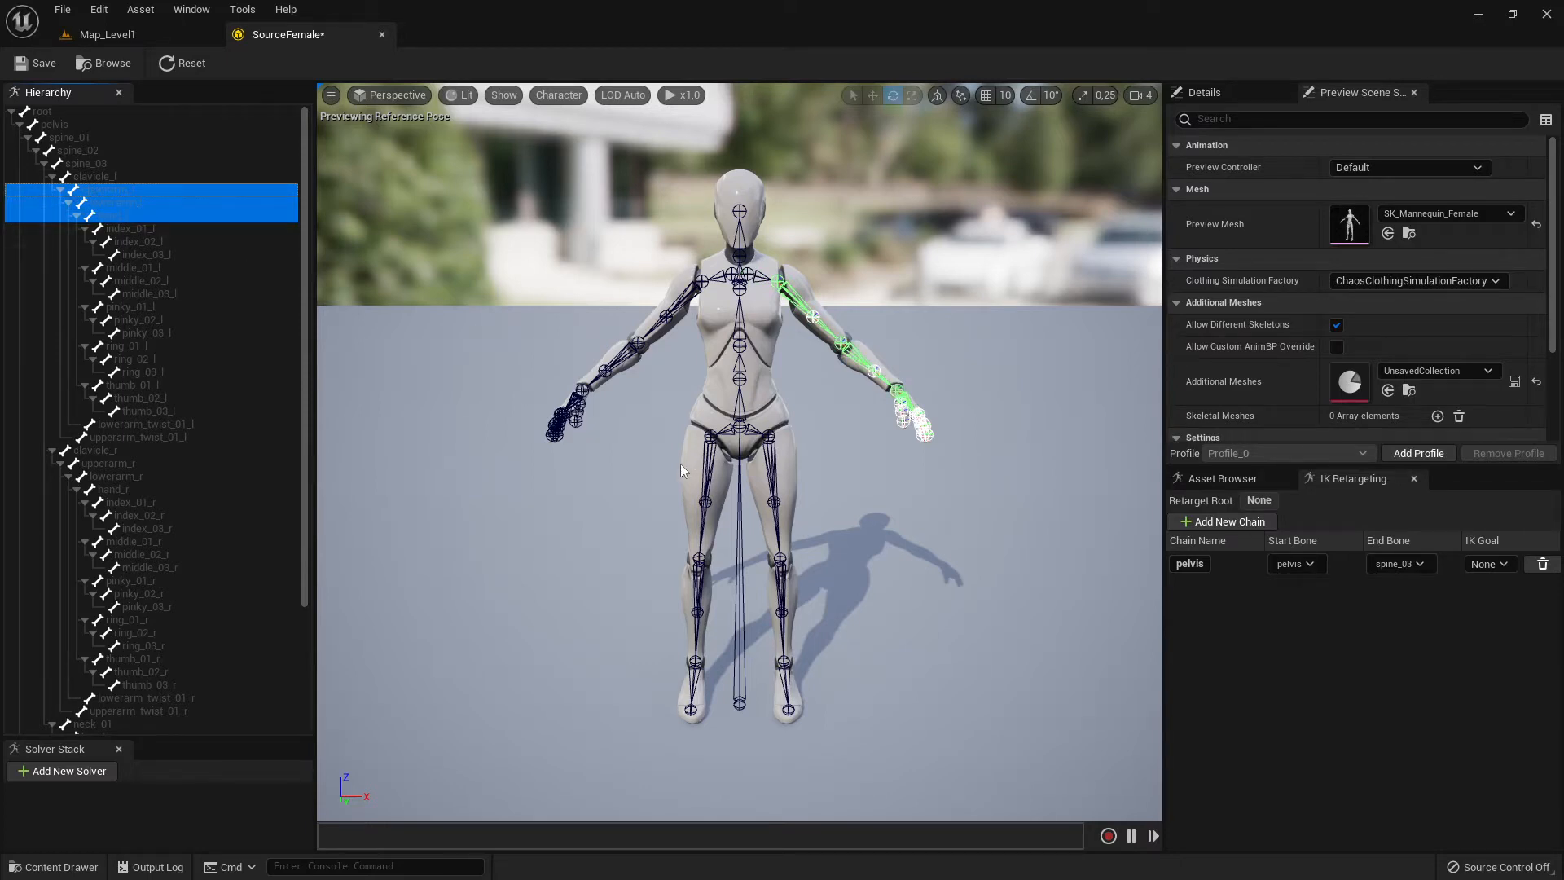
scroll(195, 326, down, 5)
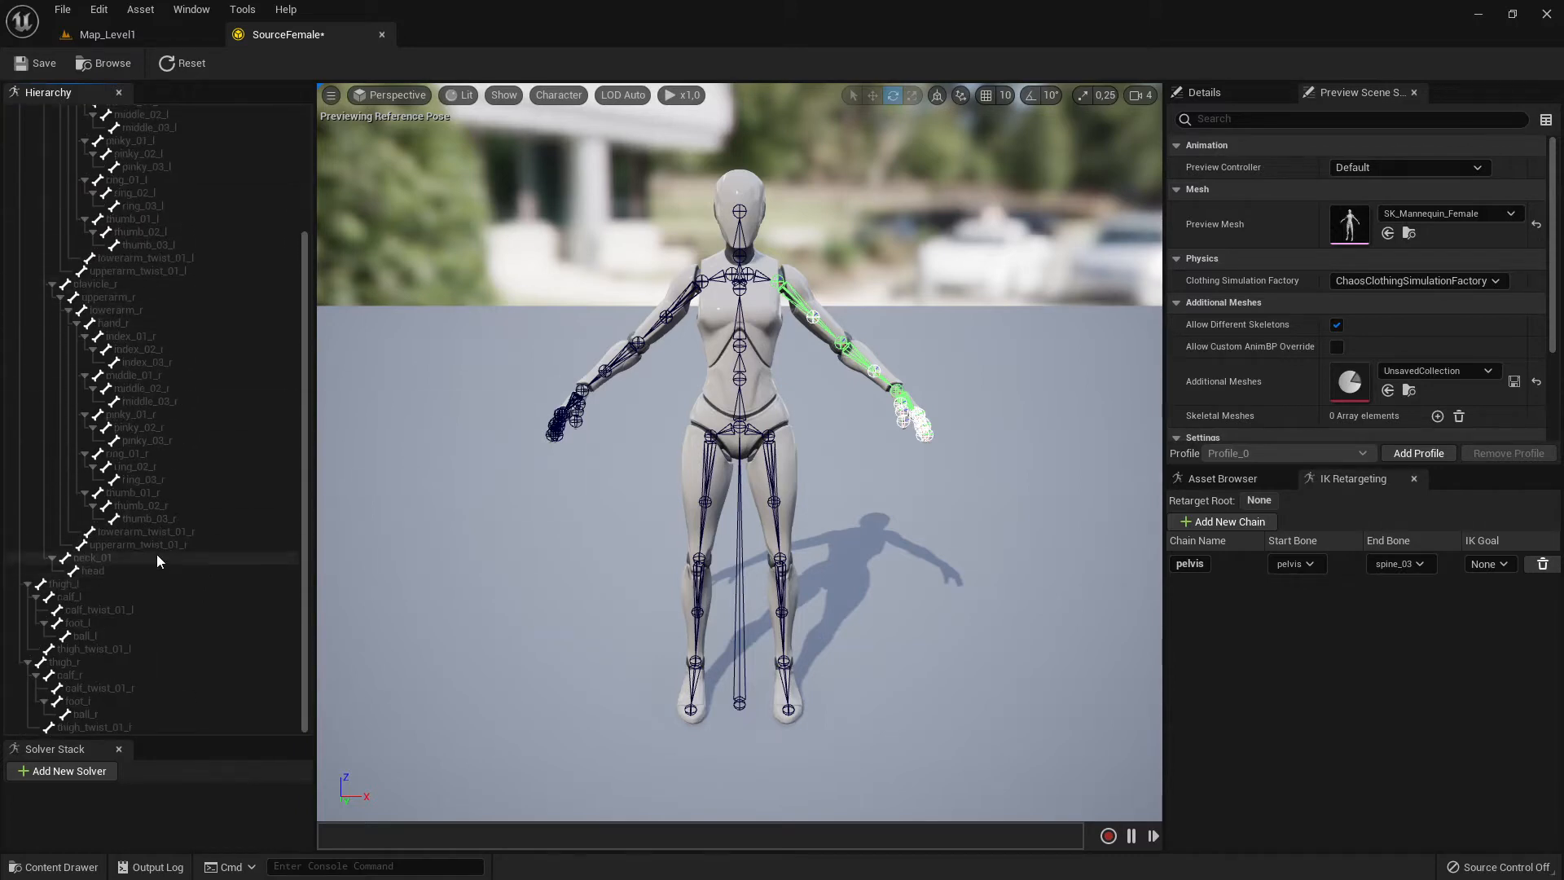
scroll(171, 489, up, 5)
scroll(187, 367, down, 5)
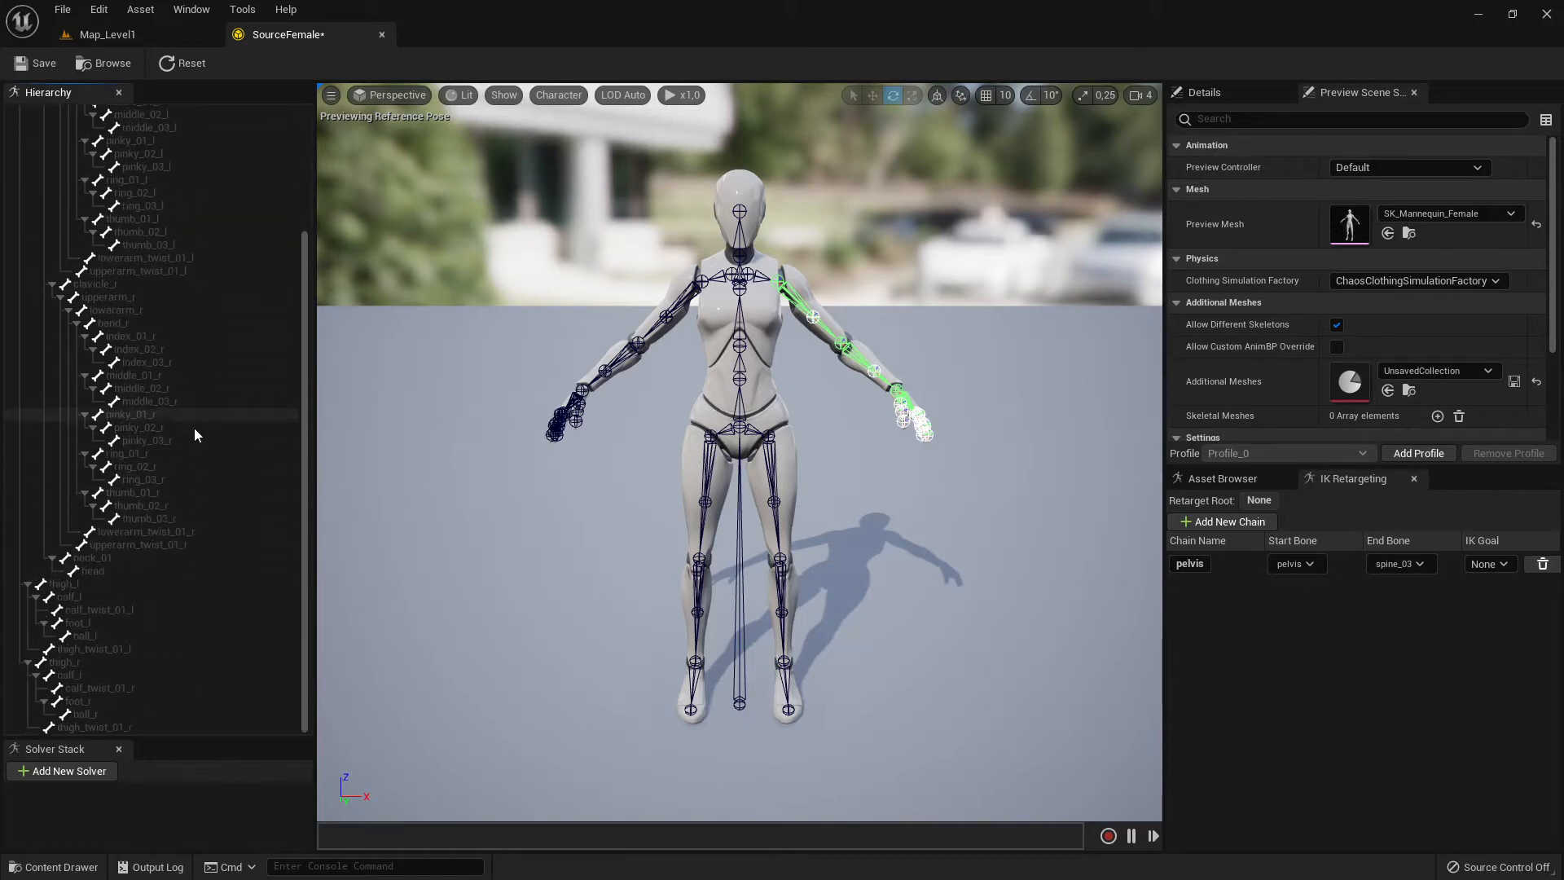
scroll(154, 619, up, 5)
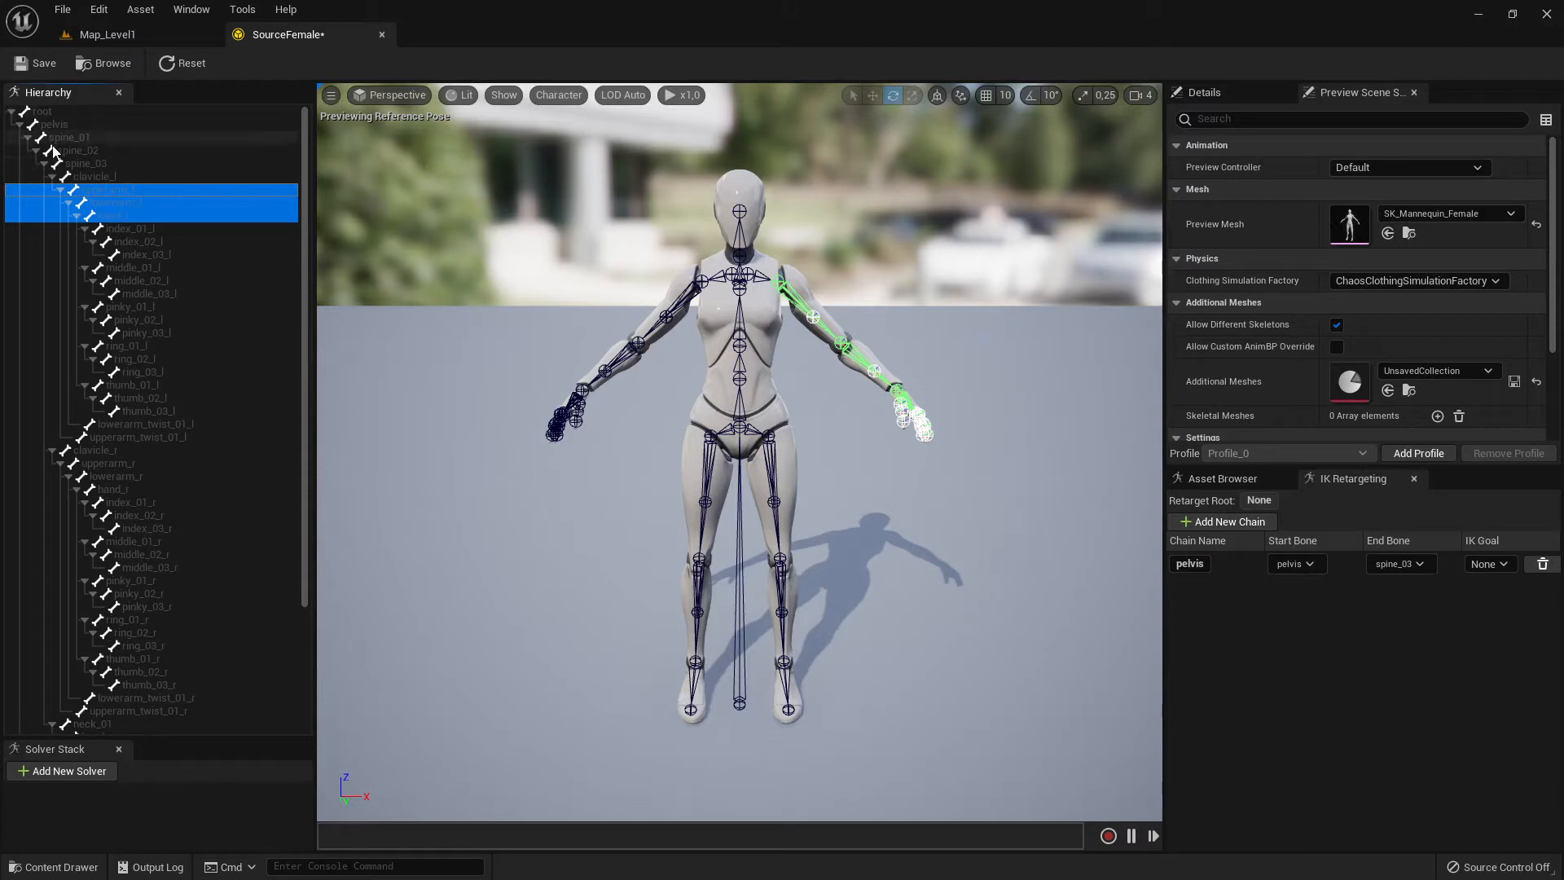
scroll(169, 538, down, 5)
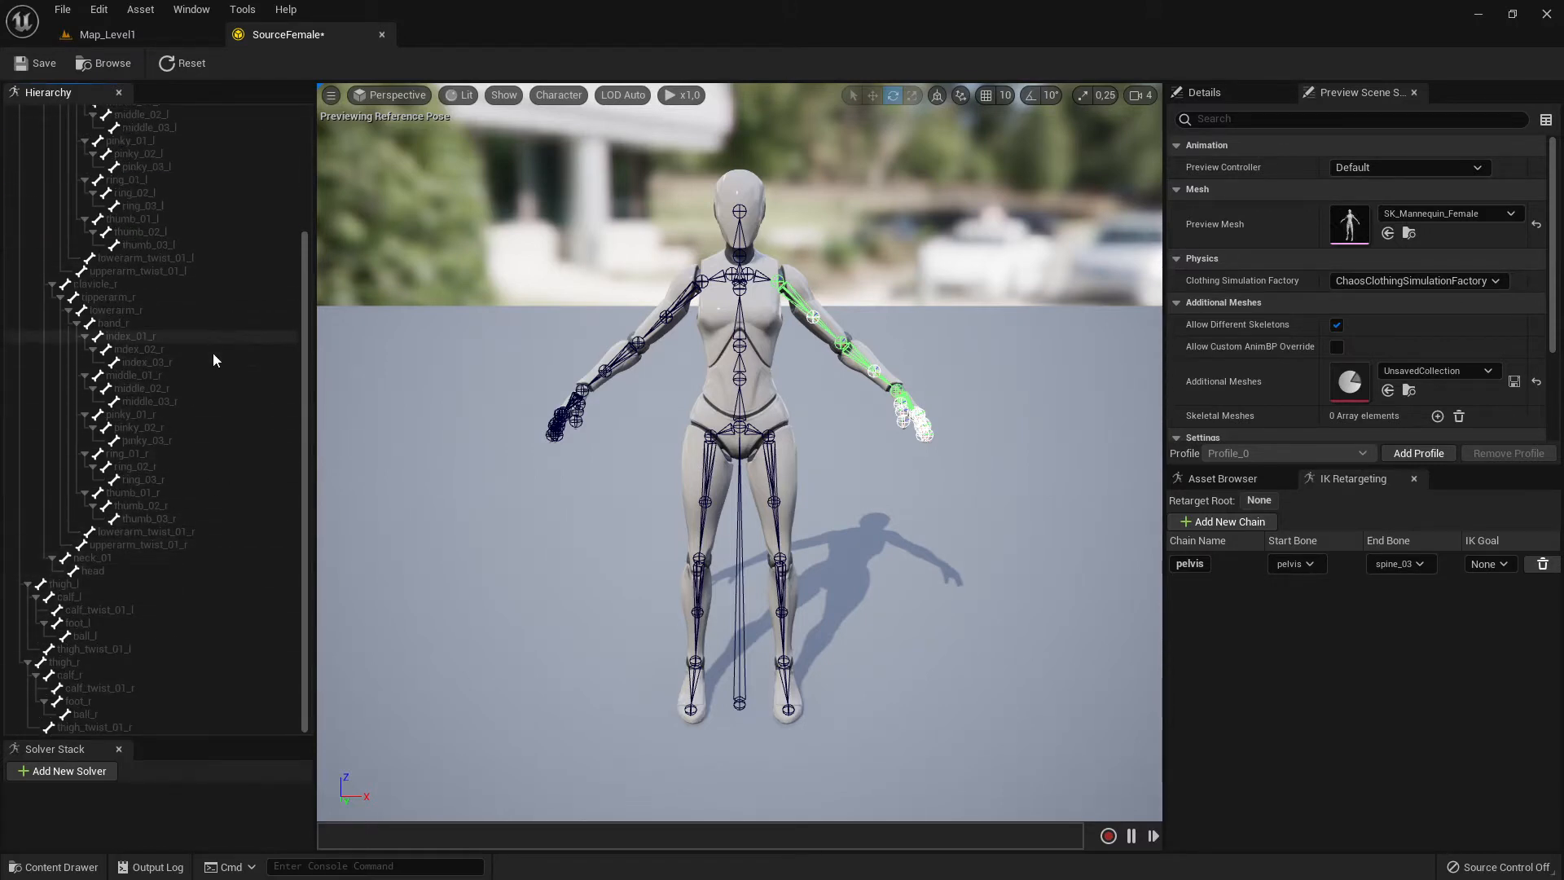
scroll(213, 362, up, 3)
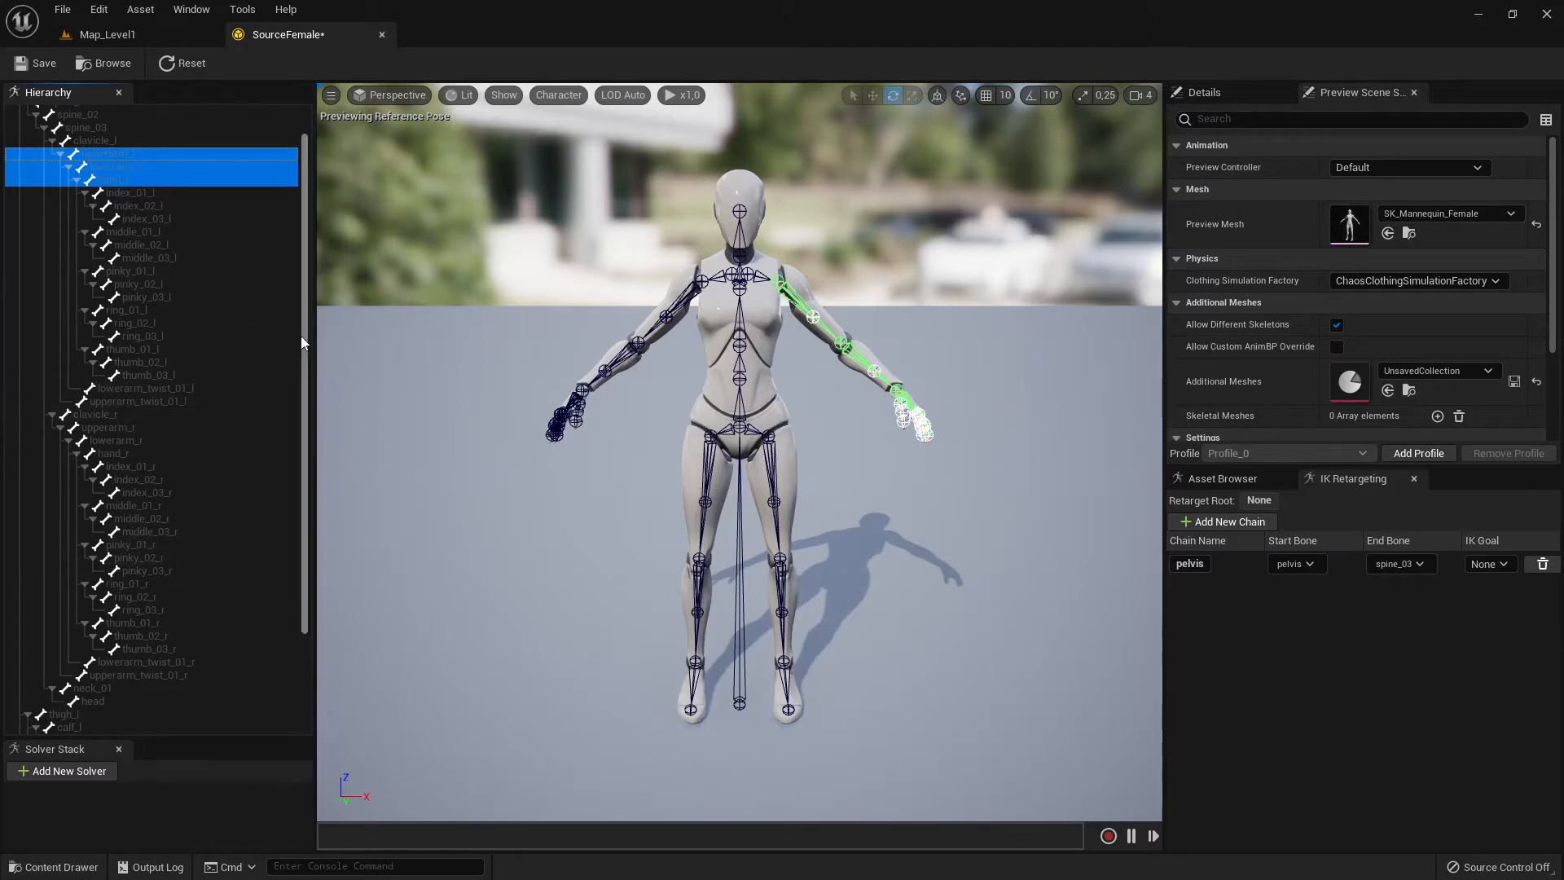
scroll(231, 316, up, 2)
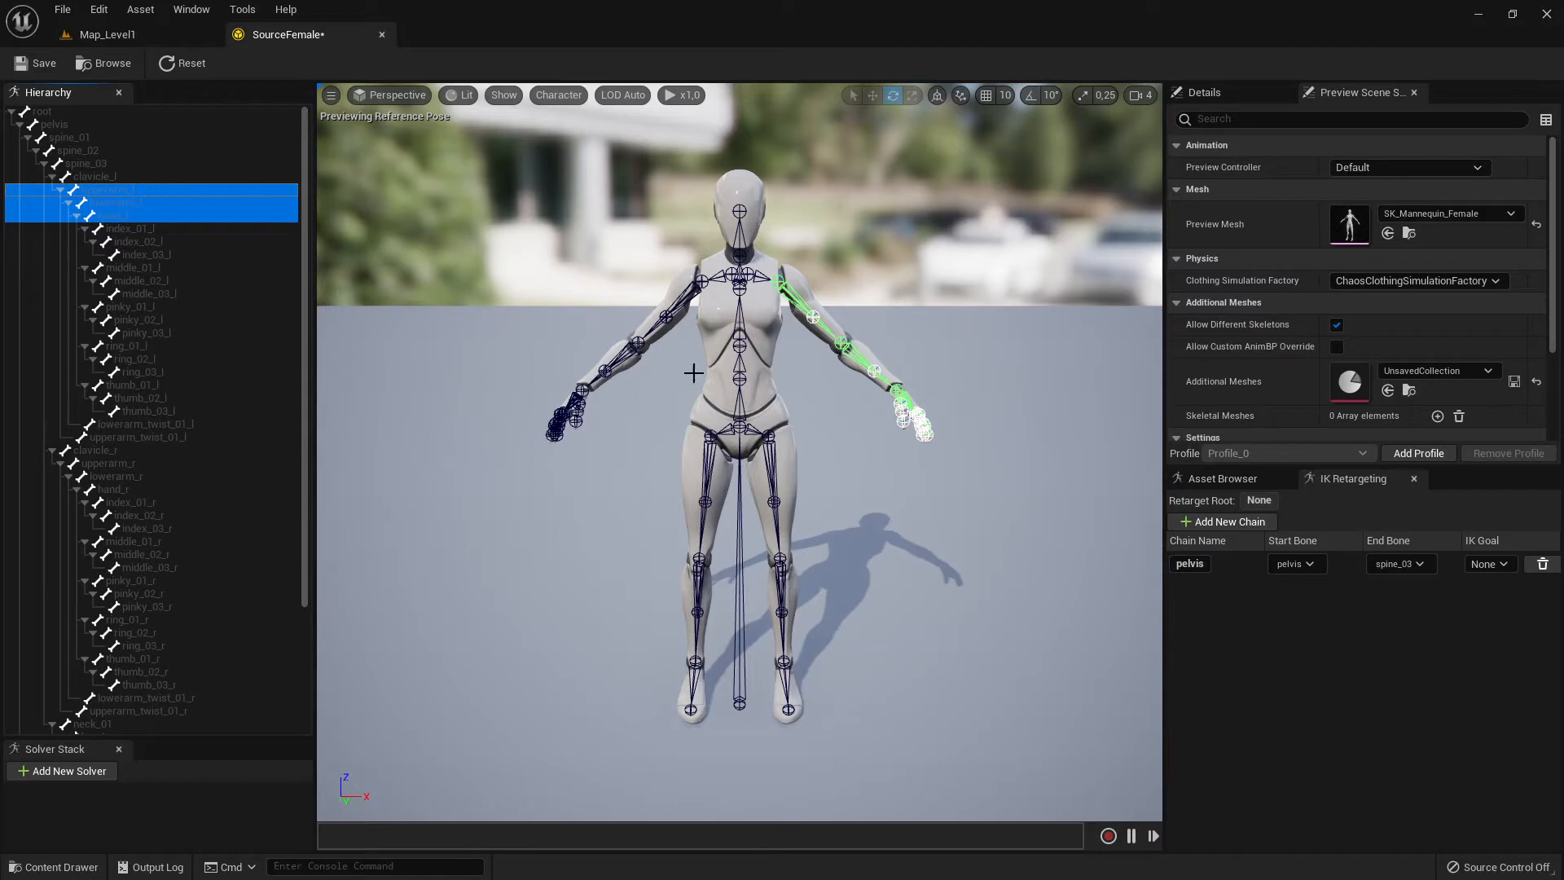
right_click(104, 203)
click(218, 480)
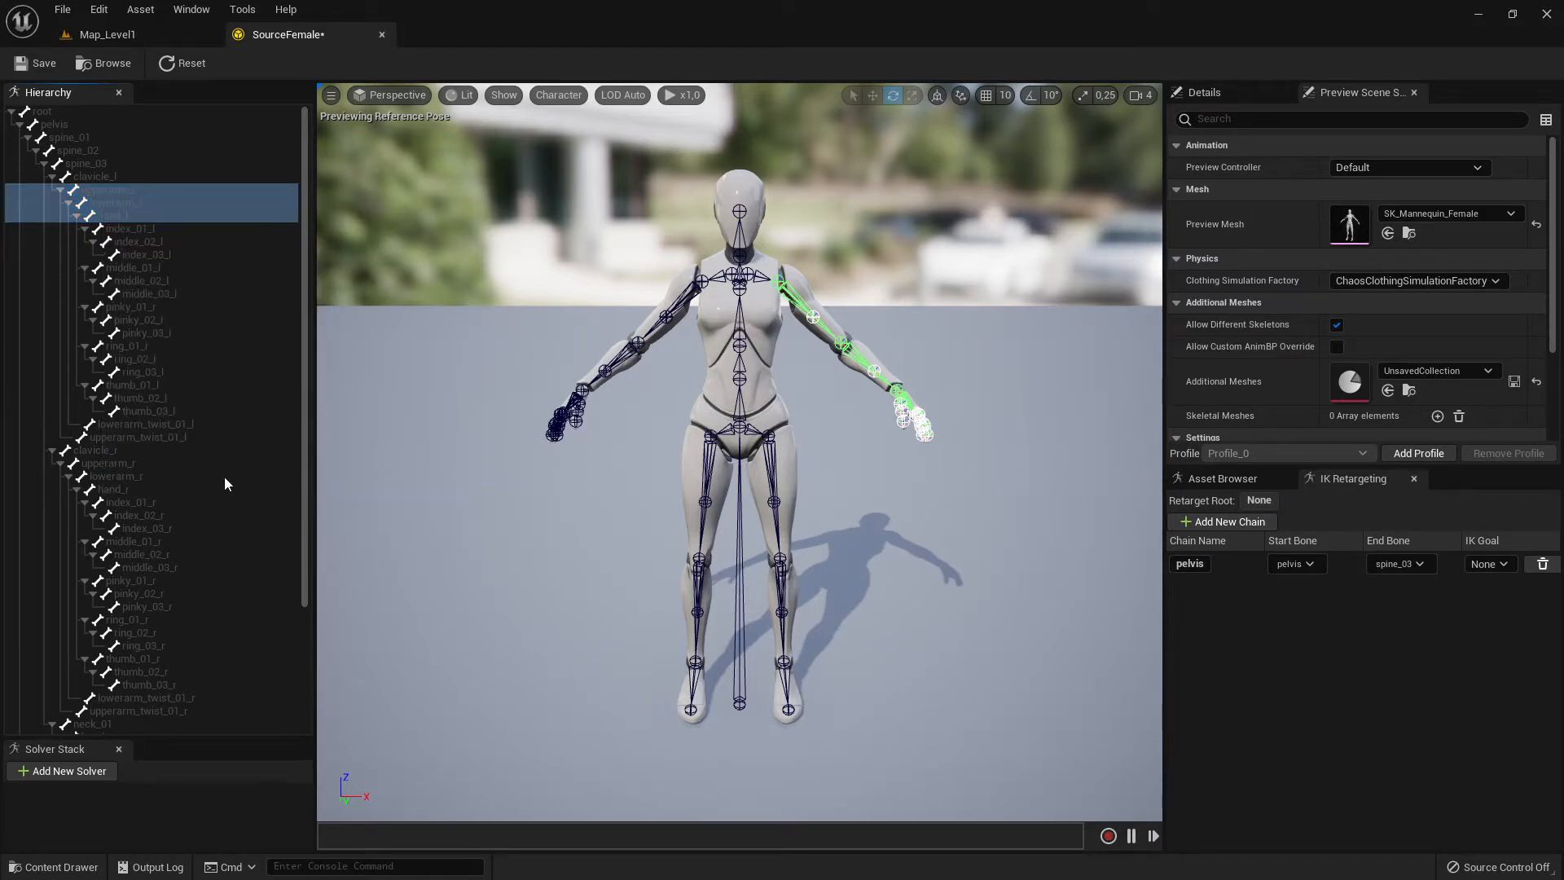
click(884, 544)
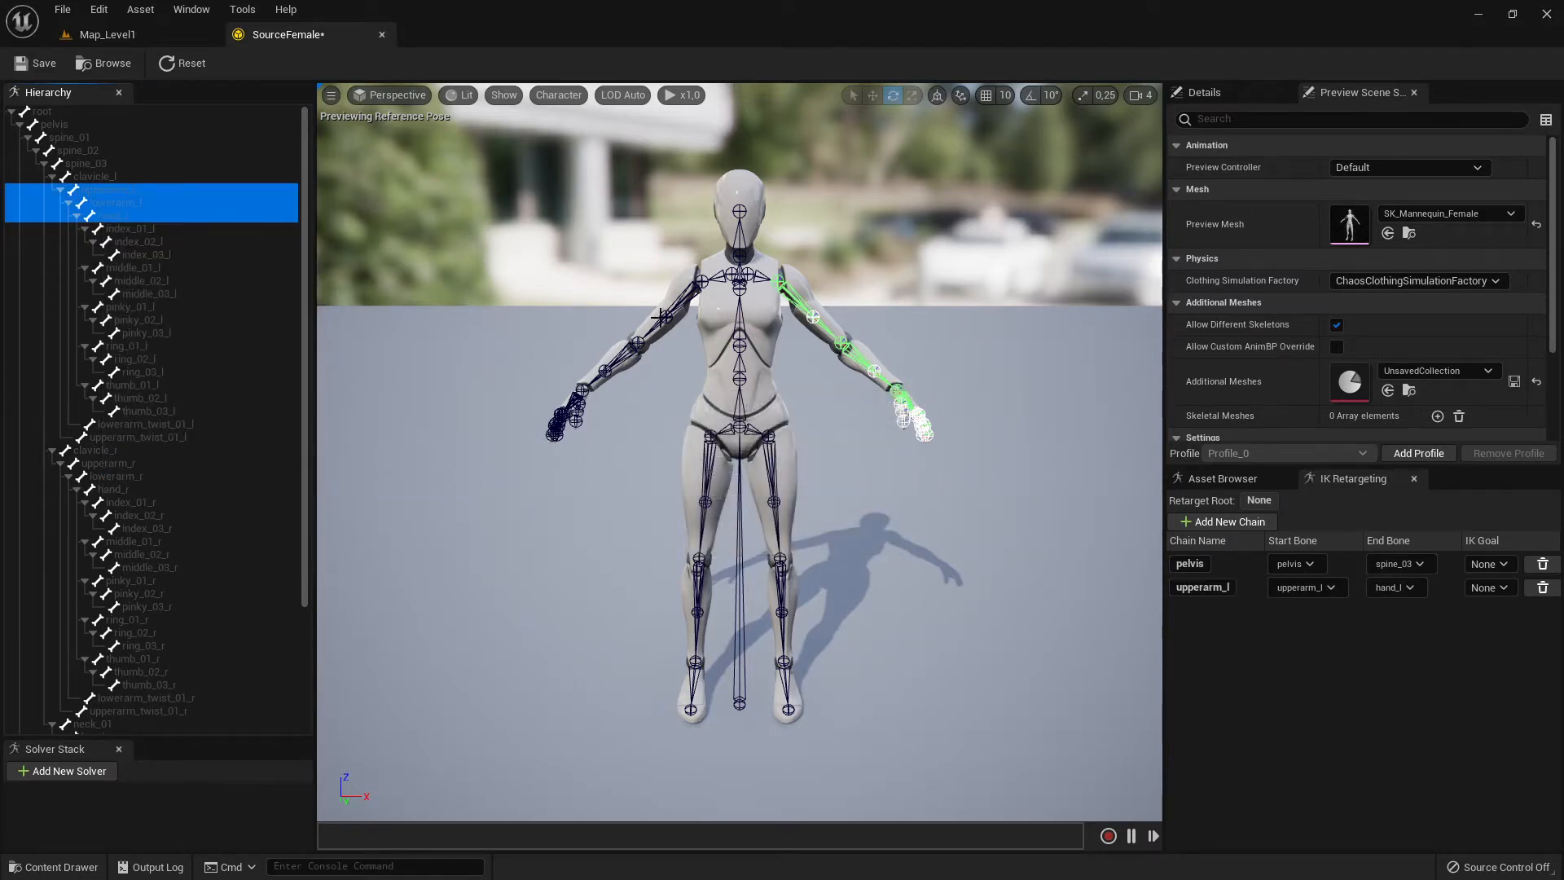
Step: Create a retarget chain named upperarm_r for the right arm, running from upperarm_r to hand_r
click(155, 450)
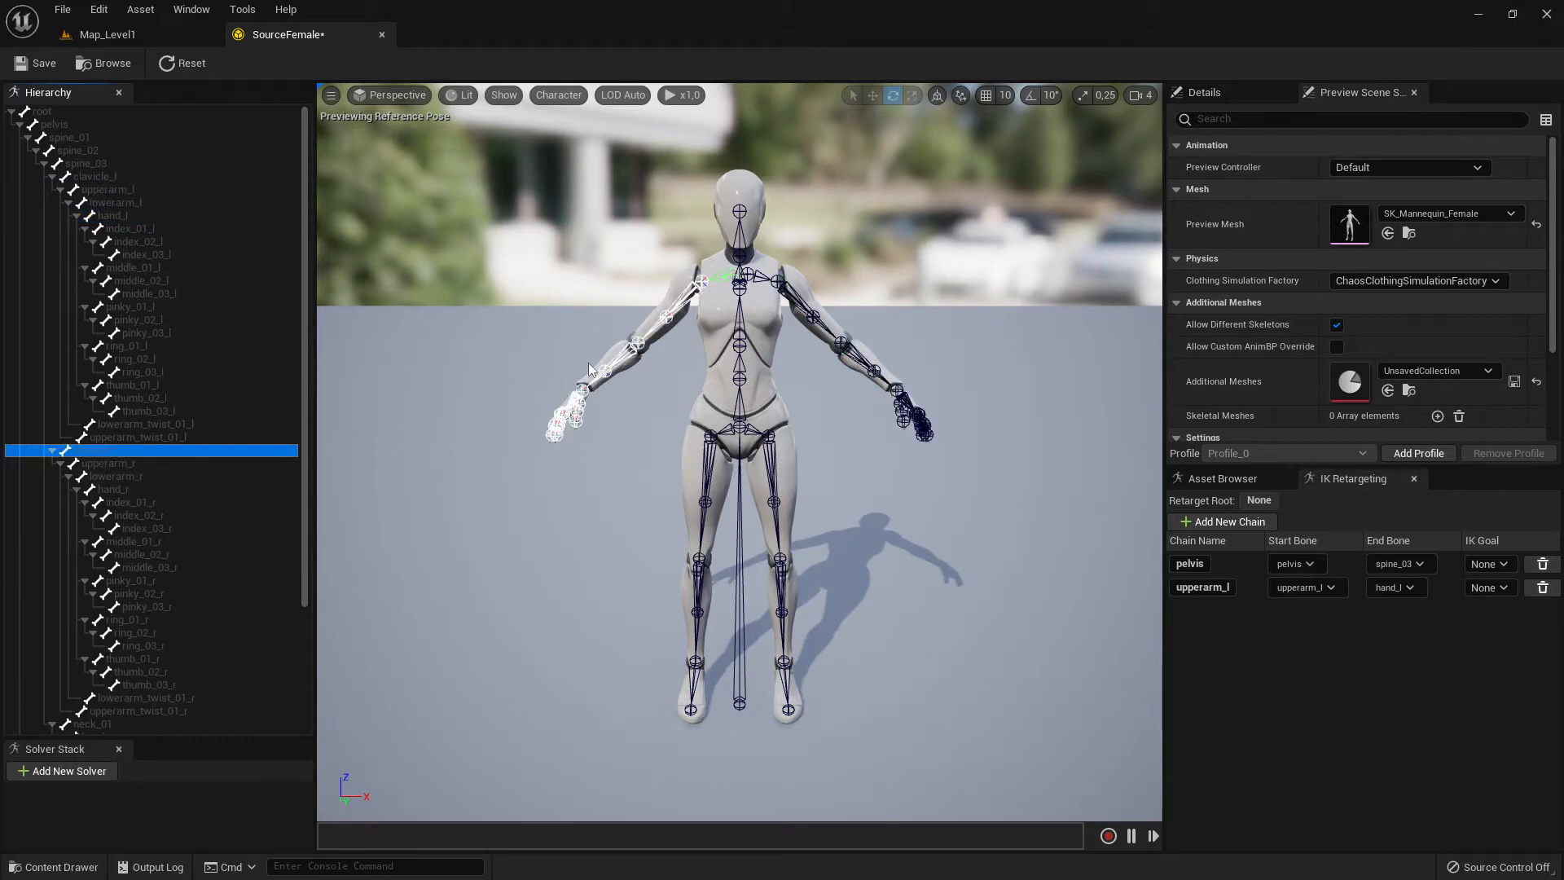
click(110, 476)
ctrl+click(114, 463)
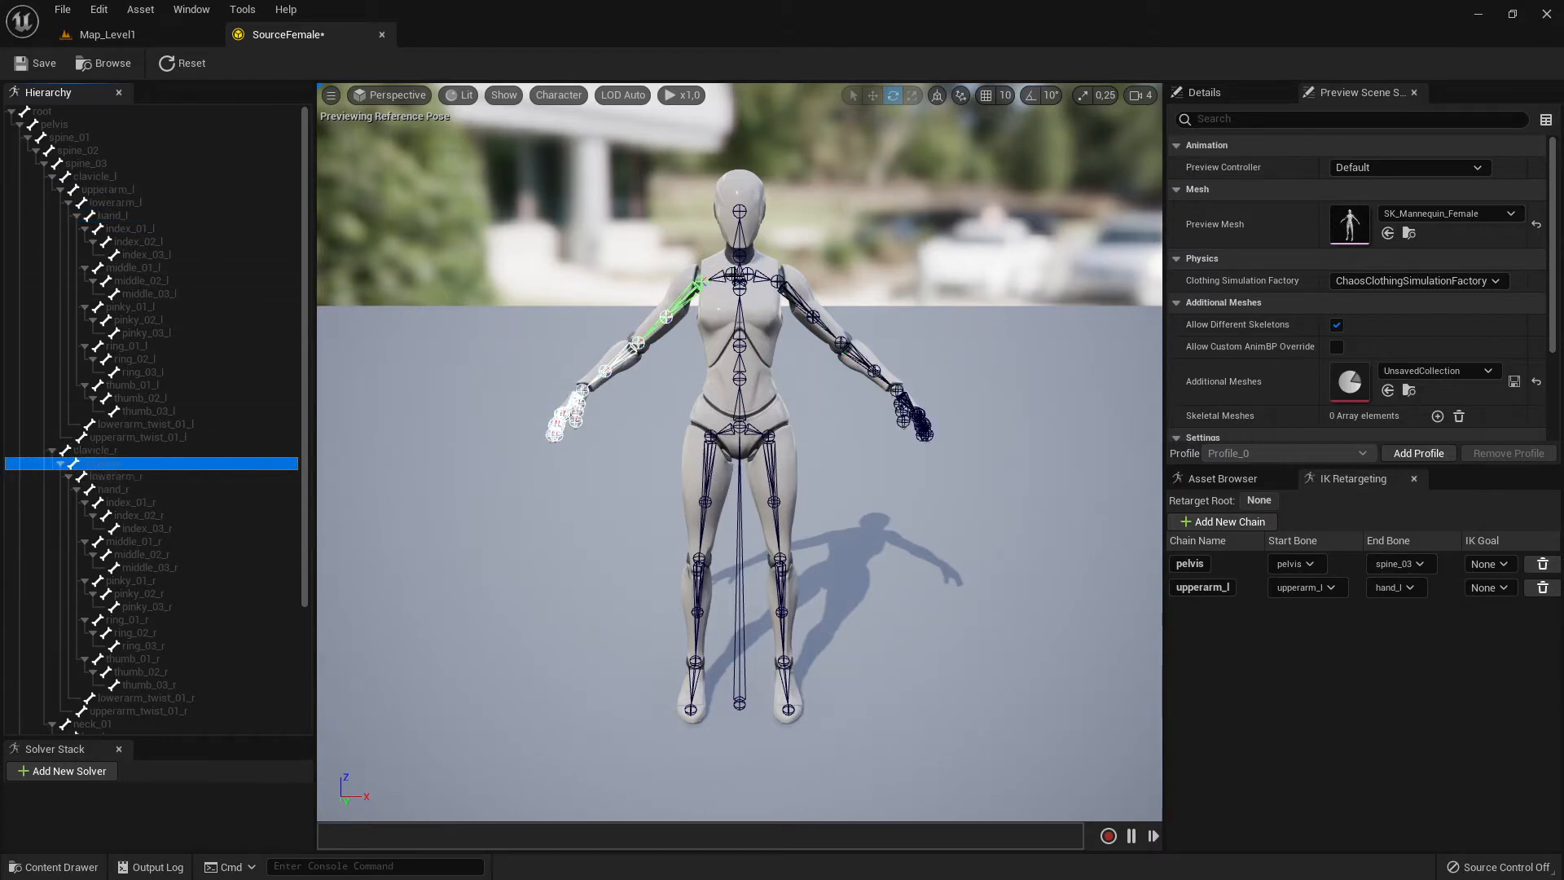
ctrl+click(163, 488)
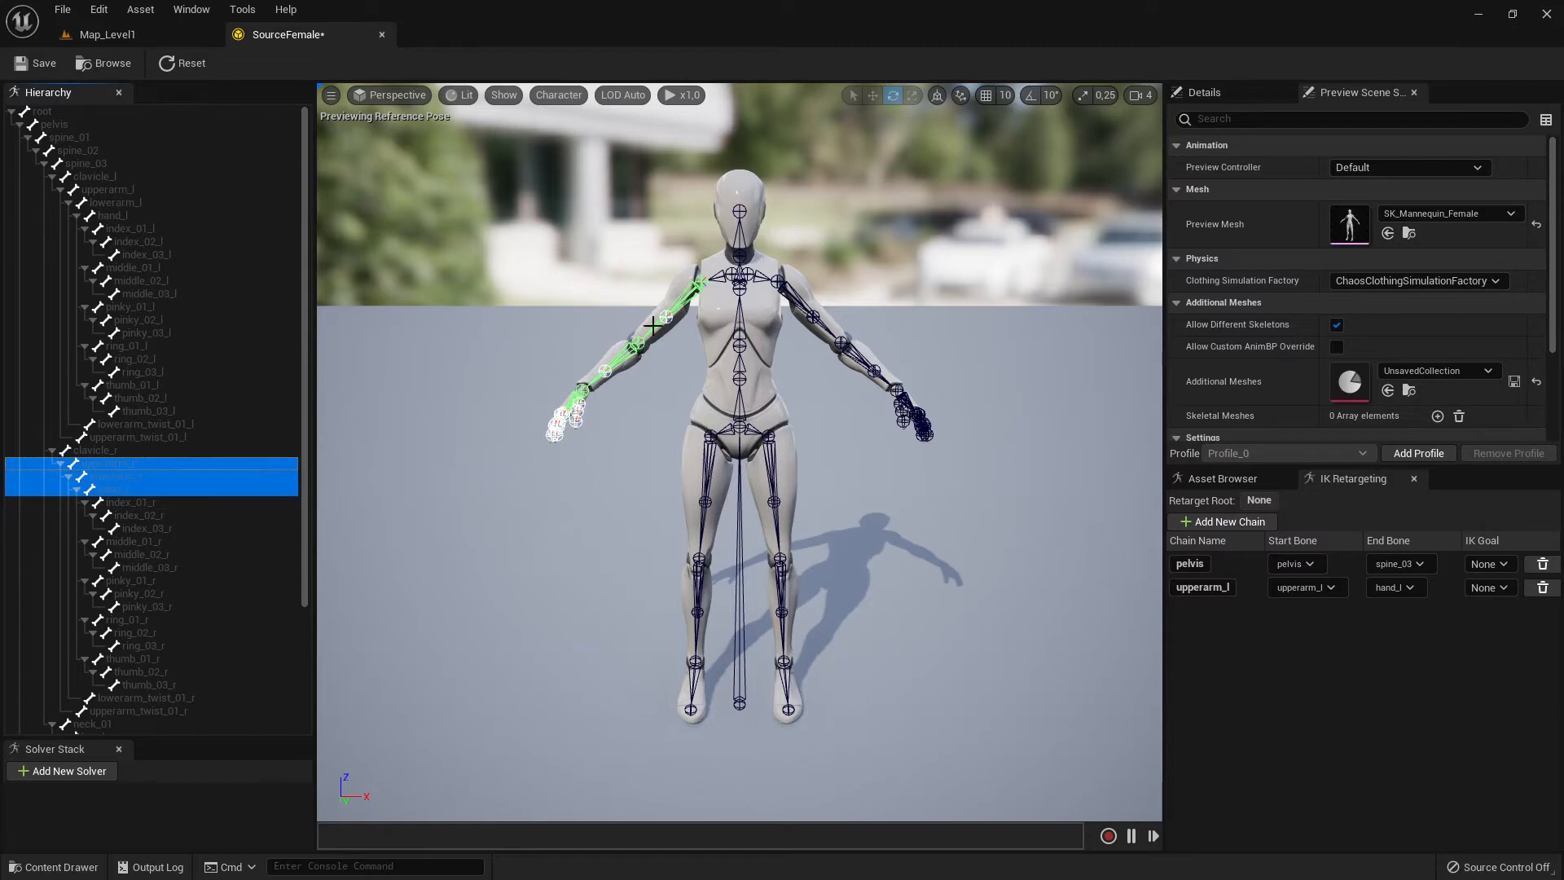
right_click(147, 477)
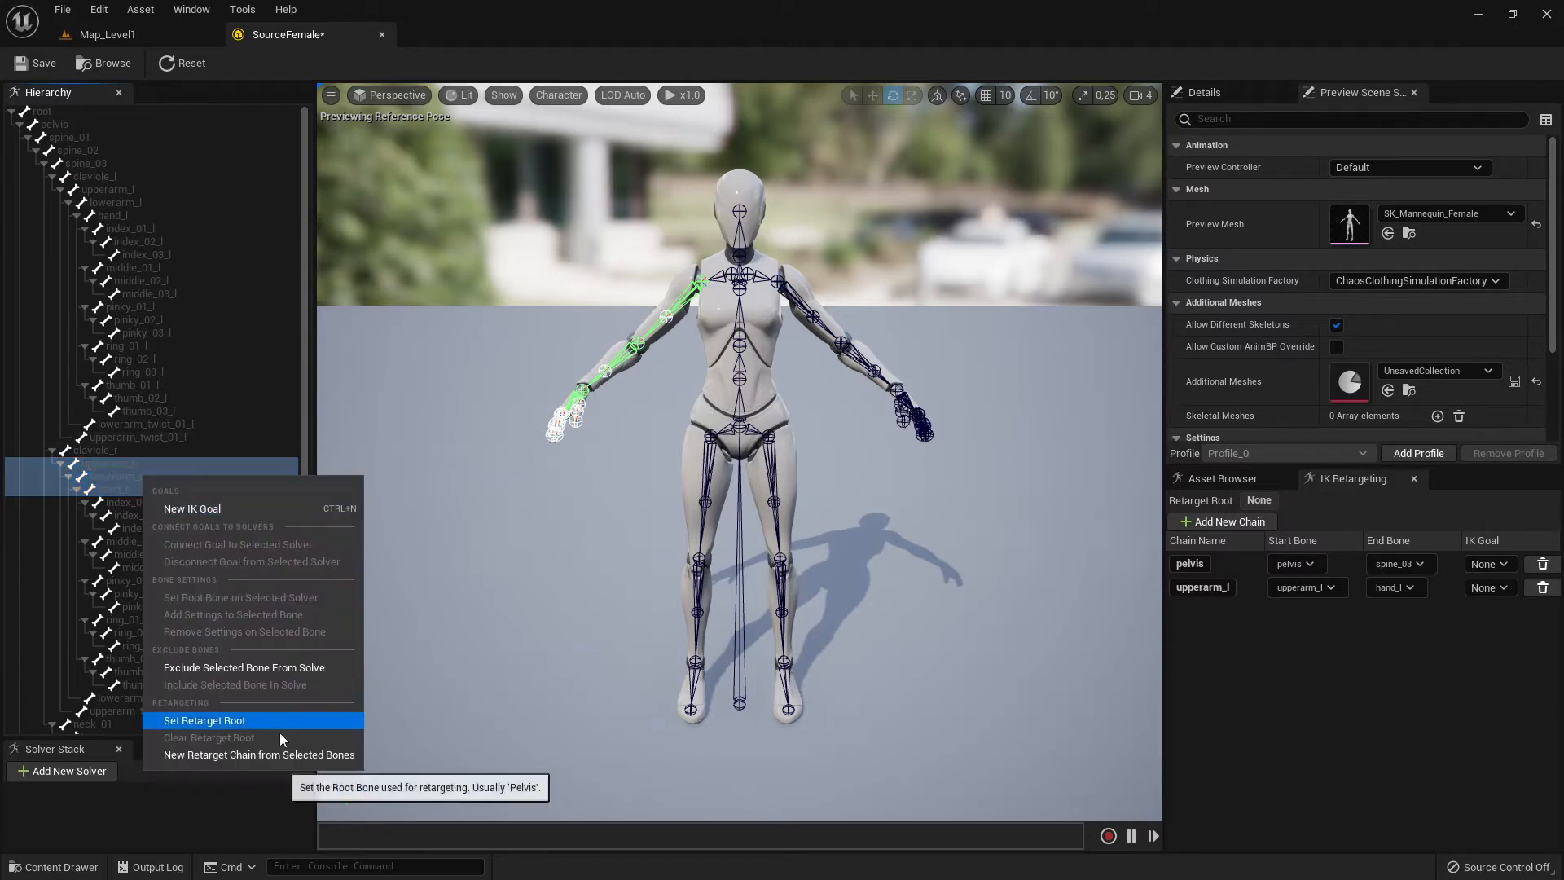
click(277, 754)
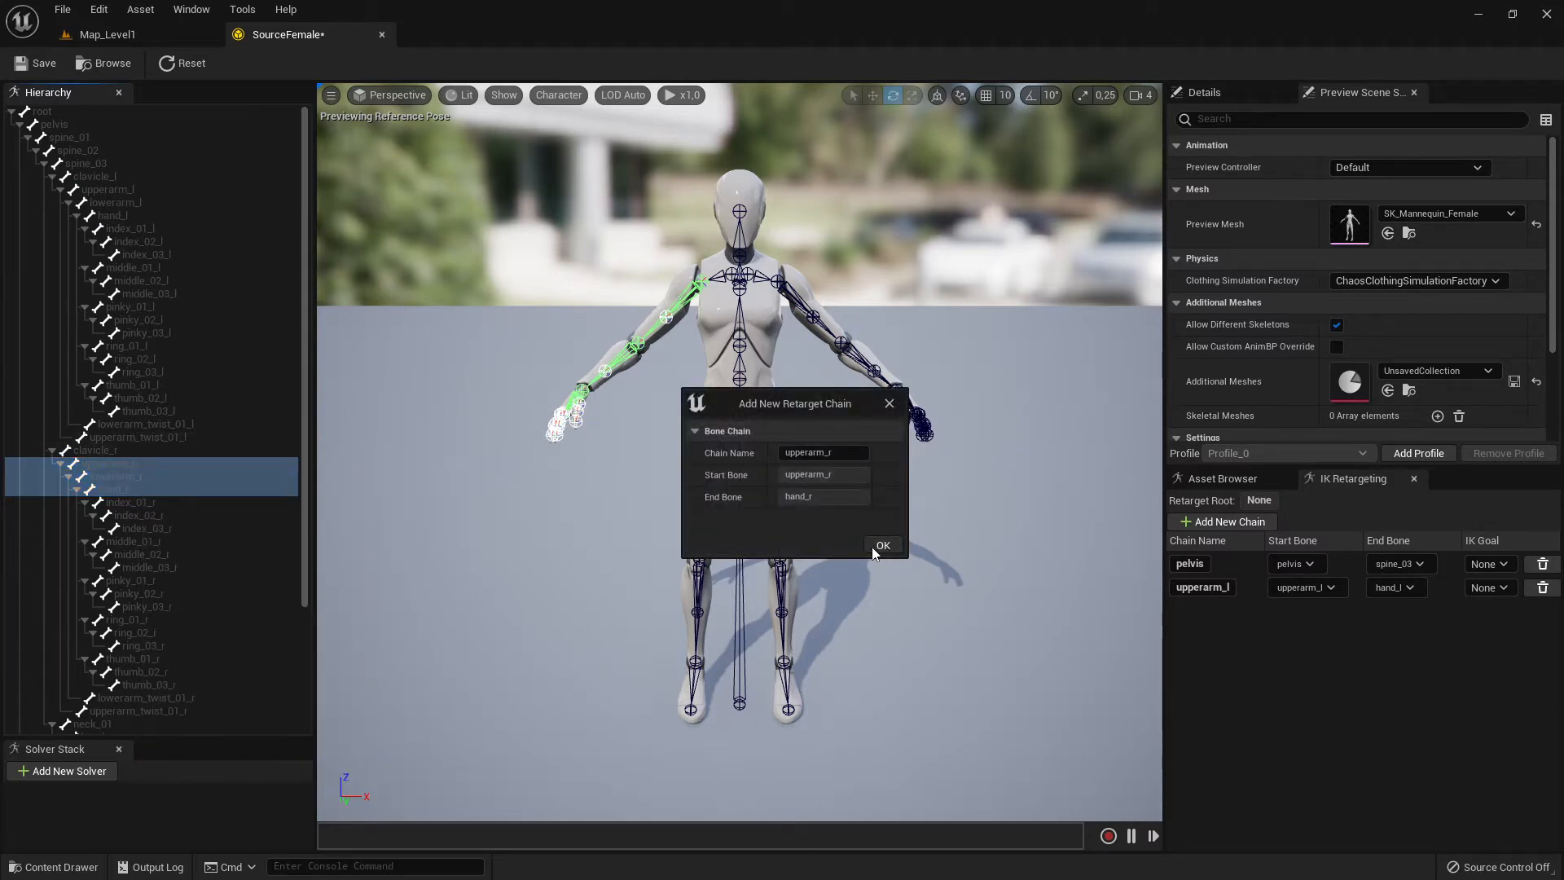
click(882, 546)
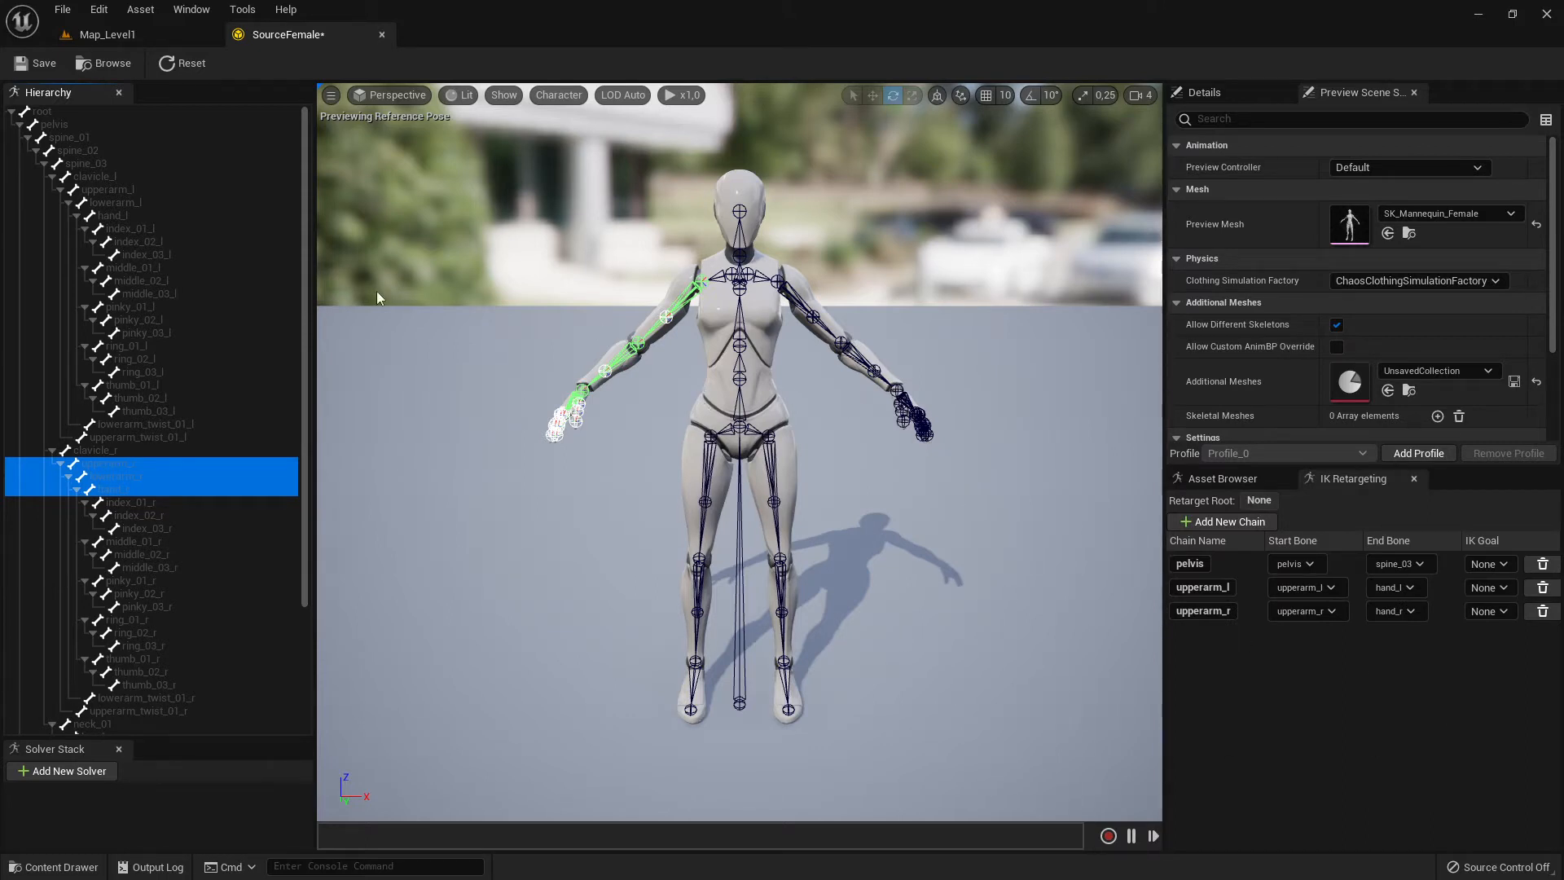
scroll(245, 448, down, 4)
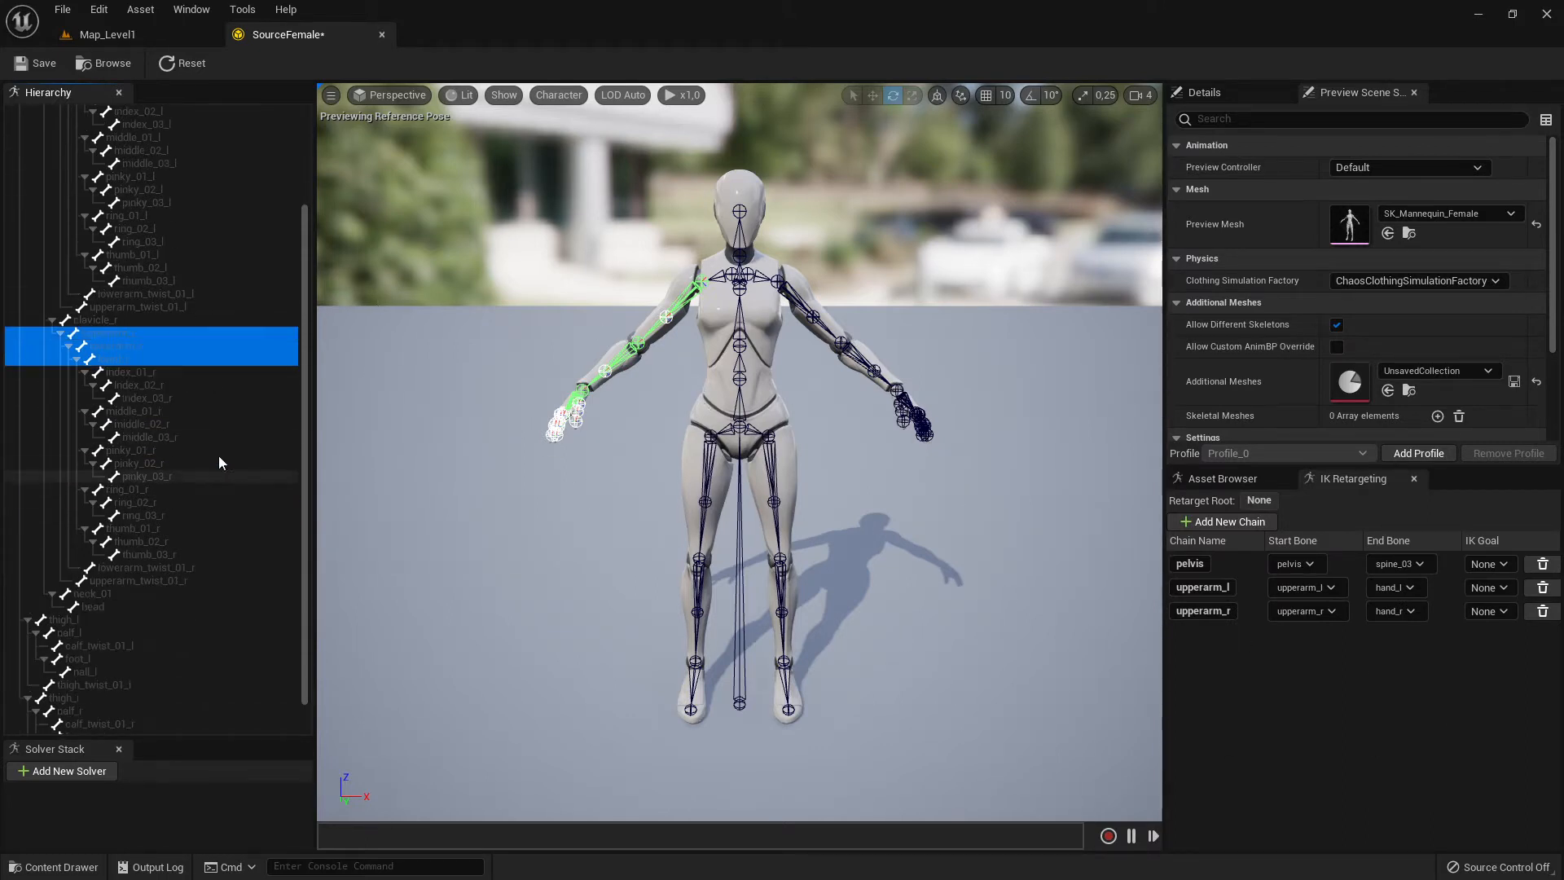
scroll(237, 497, up, 4)
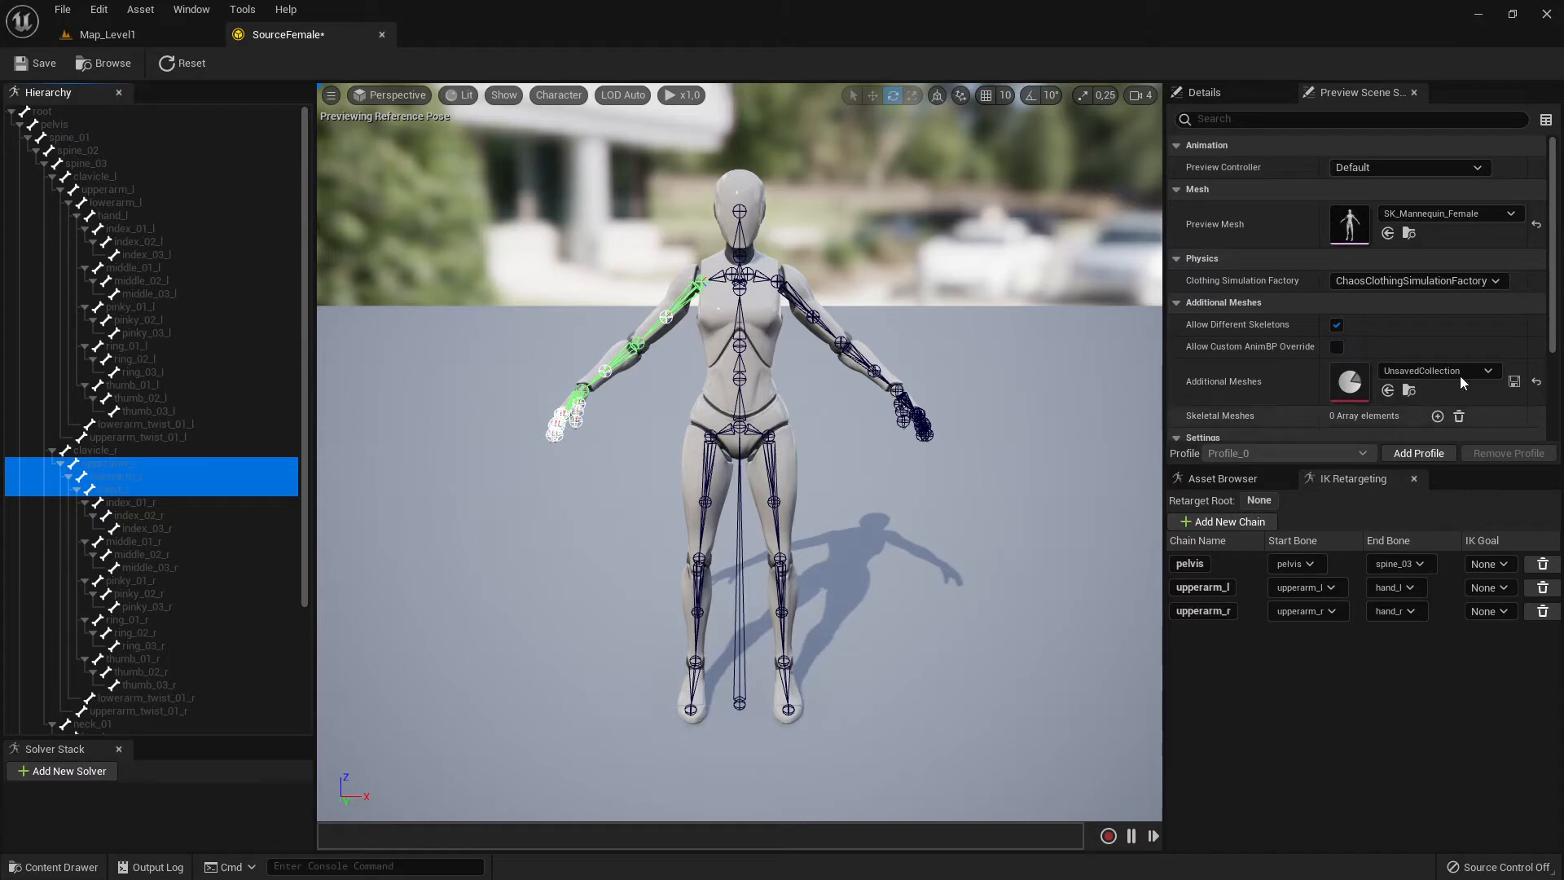
Step: Close the SourceFemale rig editor and open the Source2 IK Rig from the Retargetting folder instead
click(382, 34)
key(ctrl+space)
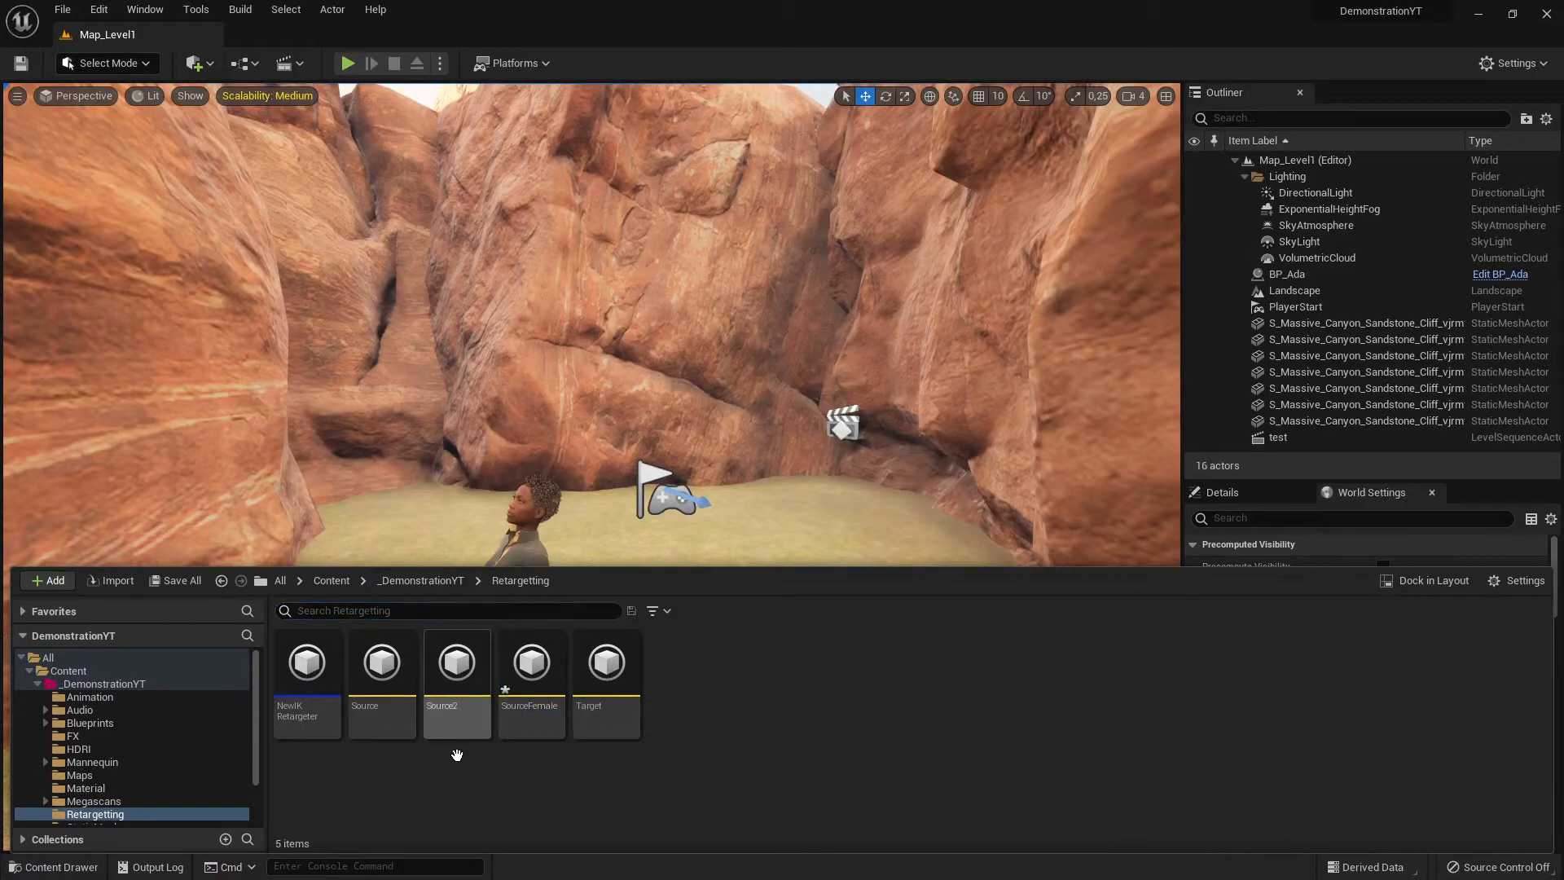
double_click(365, 700)
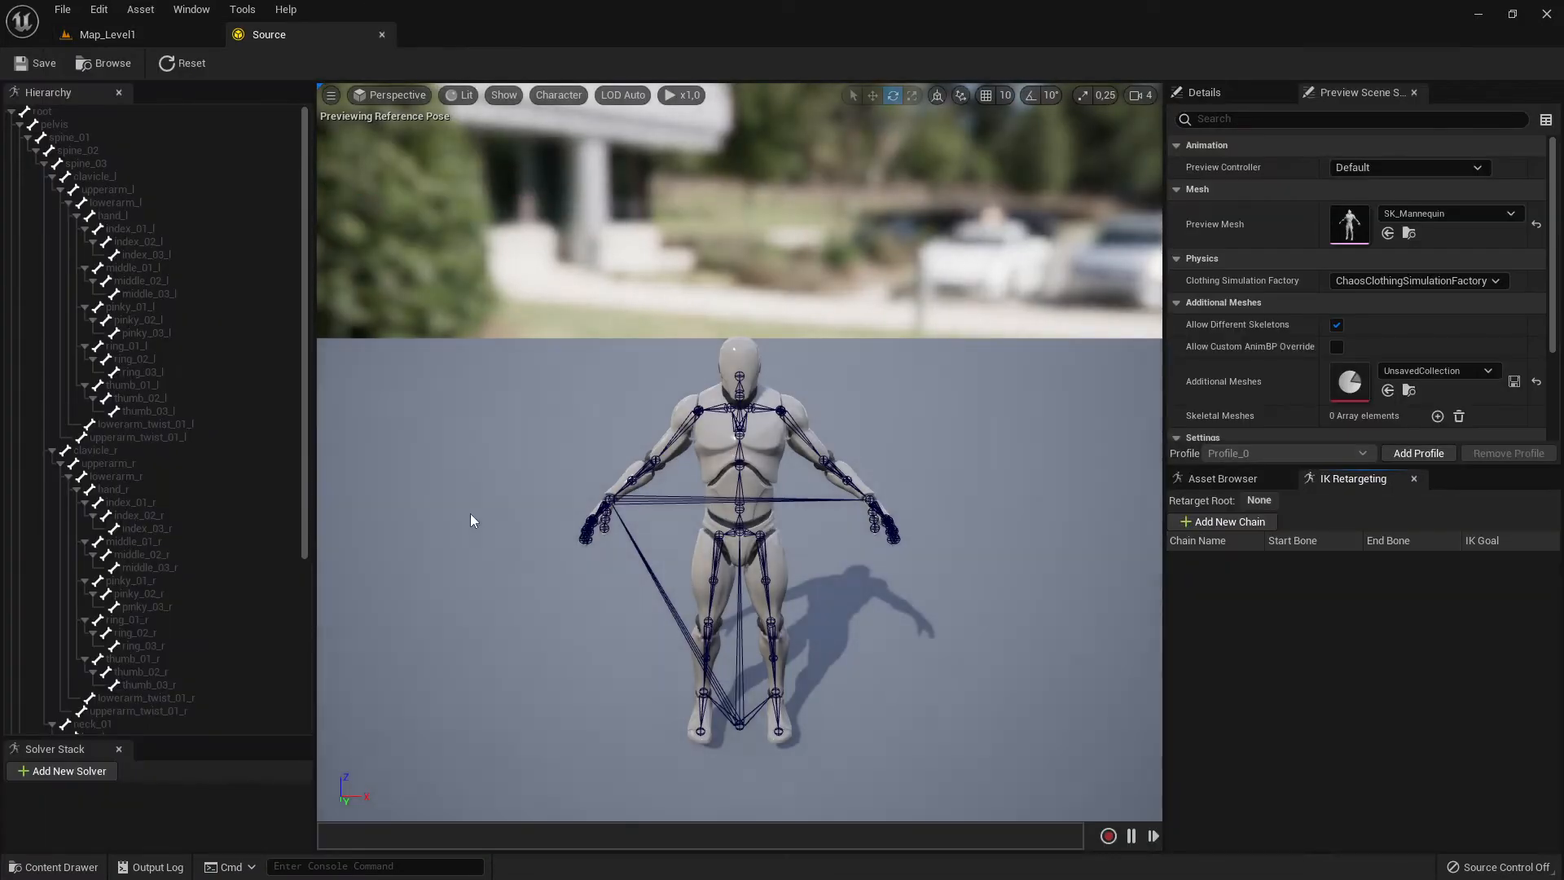
click(380, 33)
key(ctrl+space)
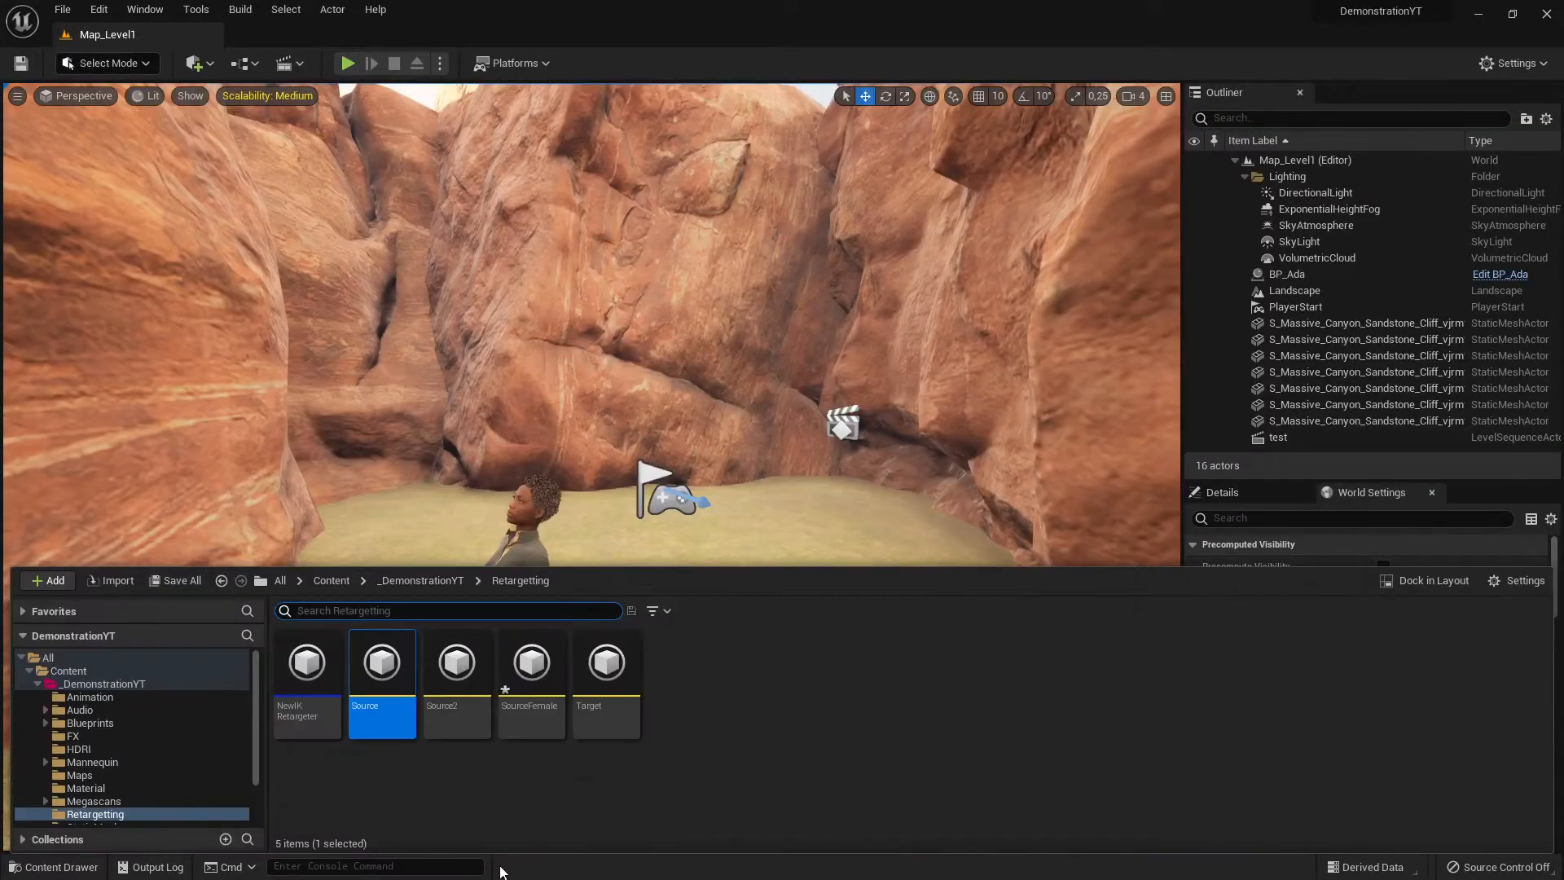
double_click(435, 714)
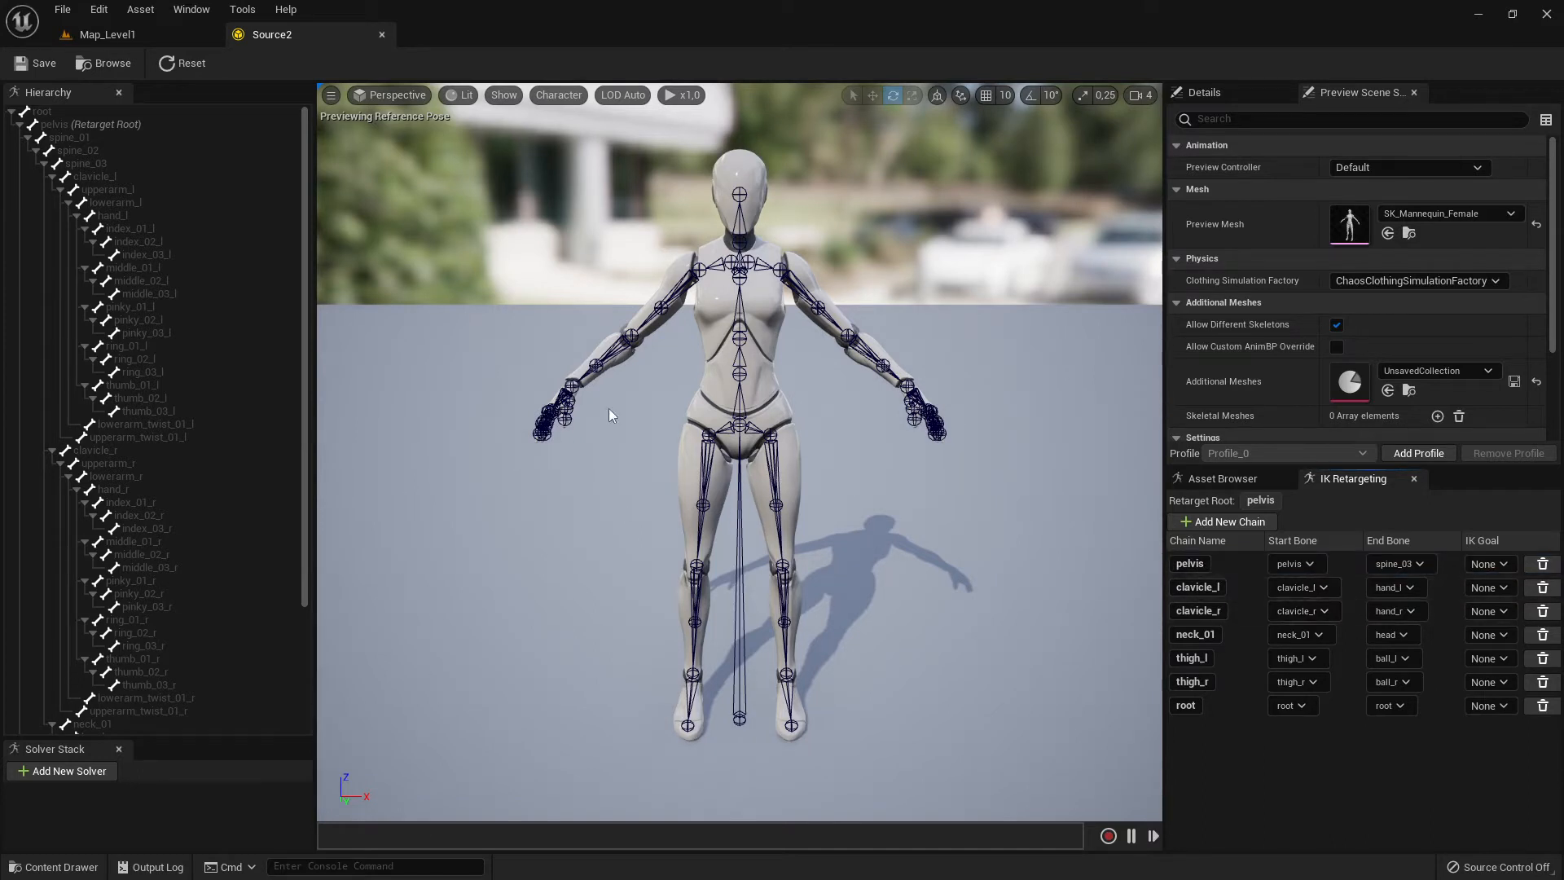
Step: Examine the pelvis retarget root and the spine_01 bone in the Source2 skeleton
click(155, 125)
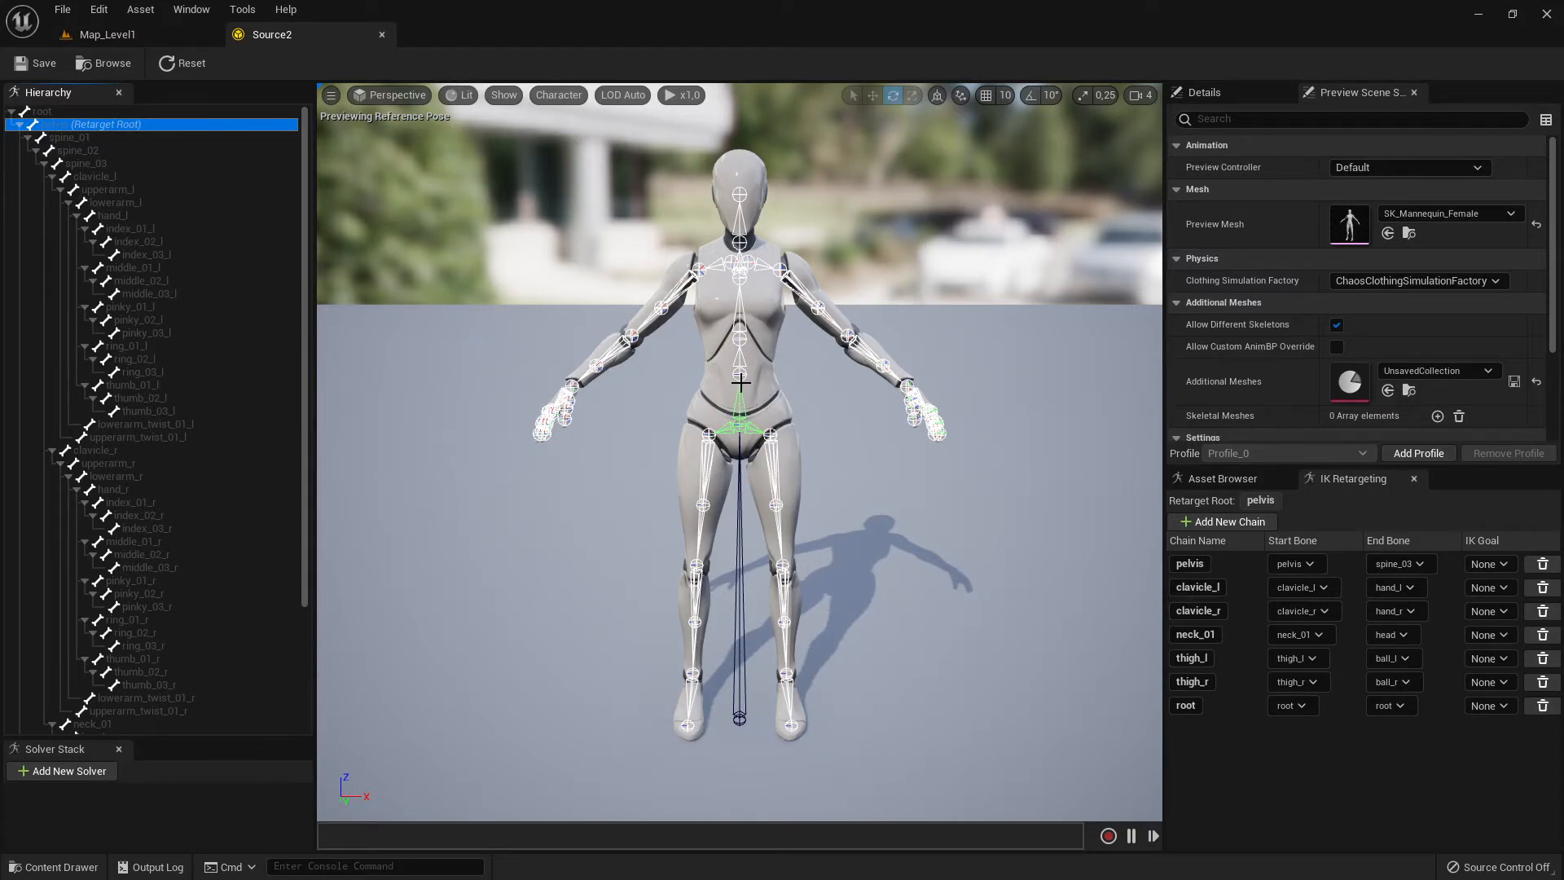
click(75, 138)
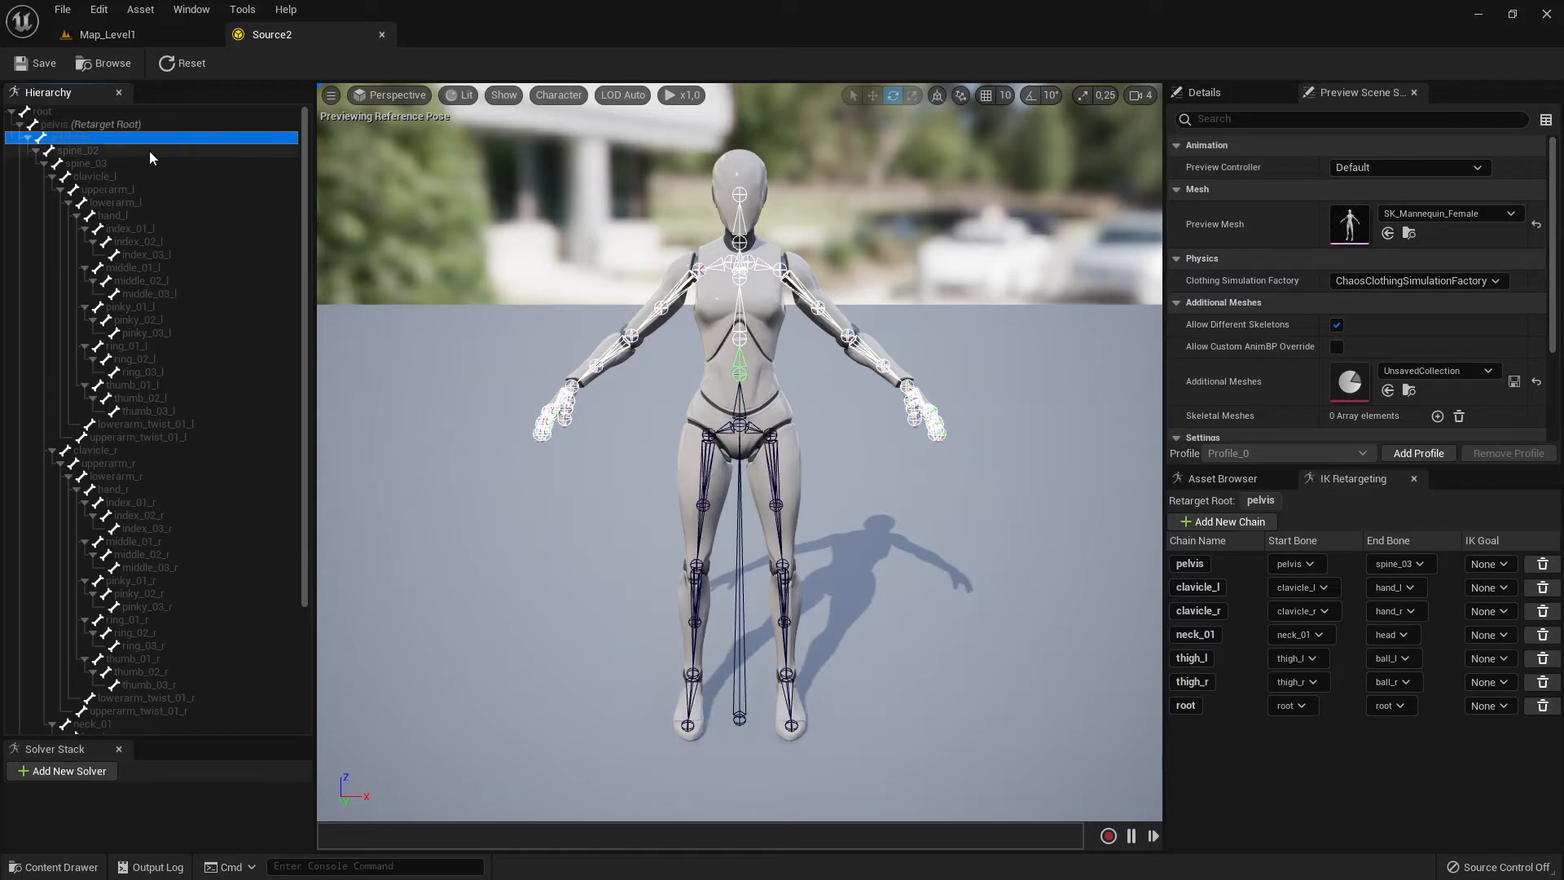
click(98, 124)
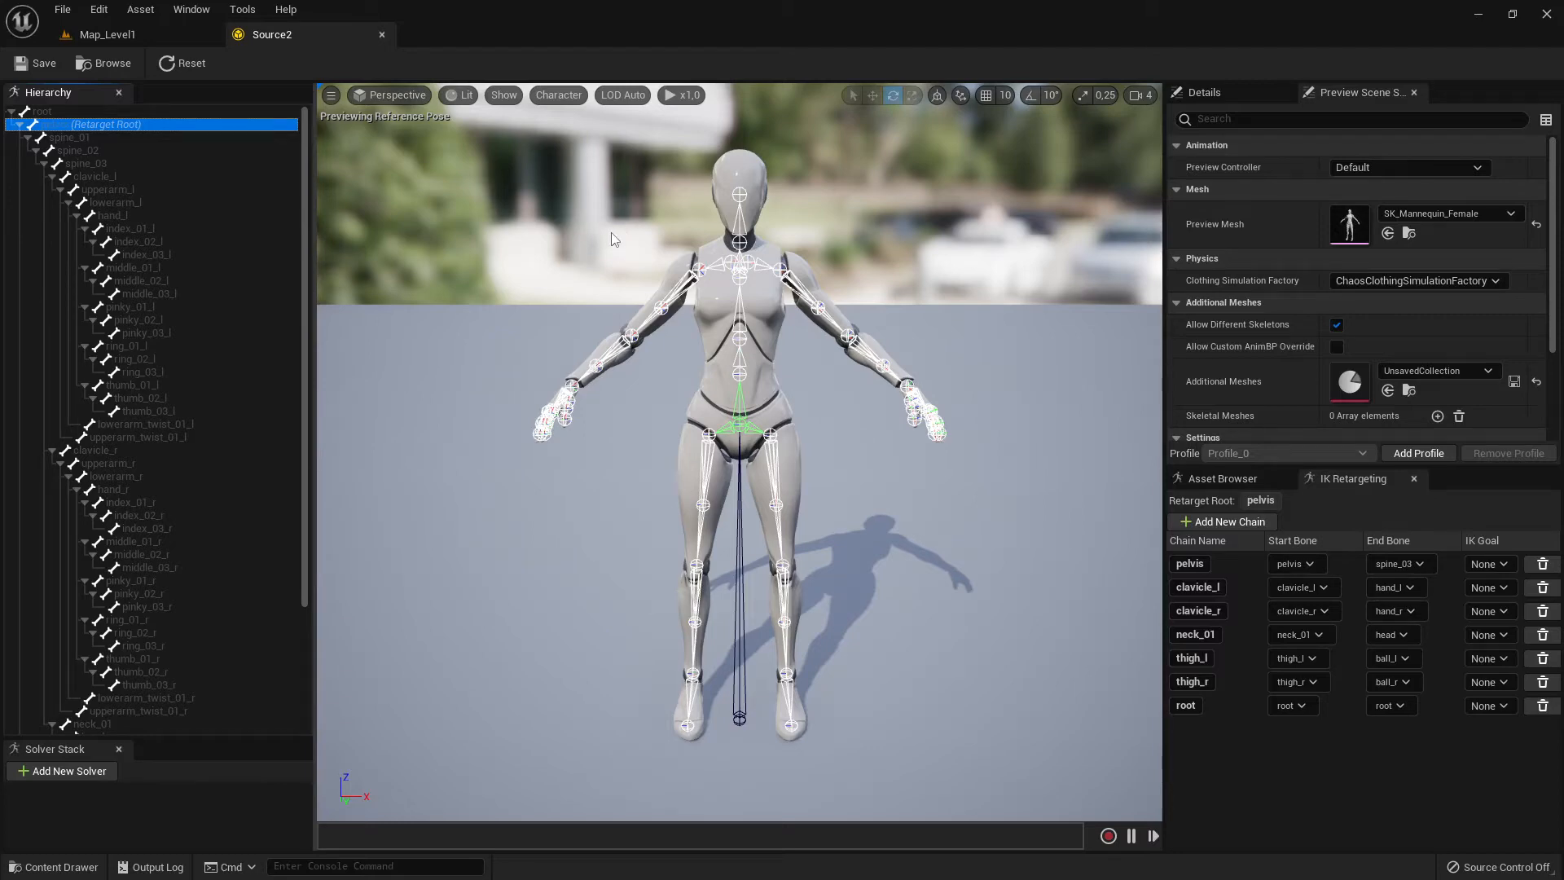
Step: Create an IK Rig named TargetFemale in the Retargetting folder, using the MetaHuman Ada f_med_nrw_body skeletal mesh from the NormalWeight Body path
click(122, 36)
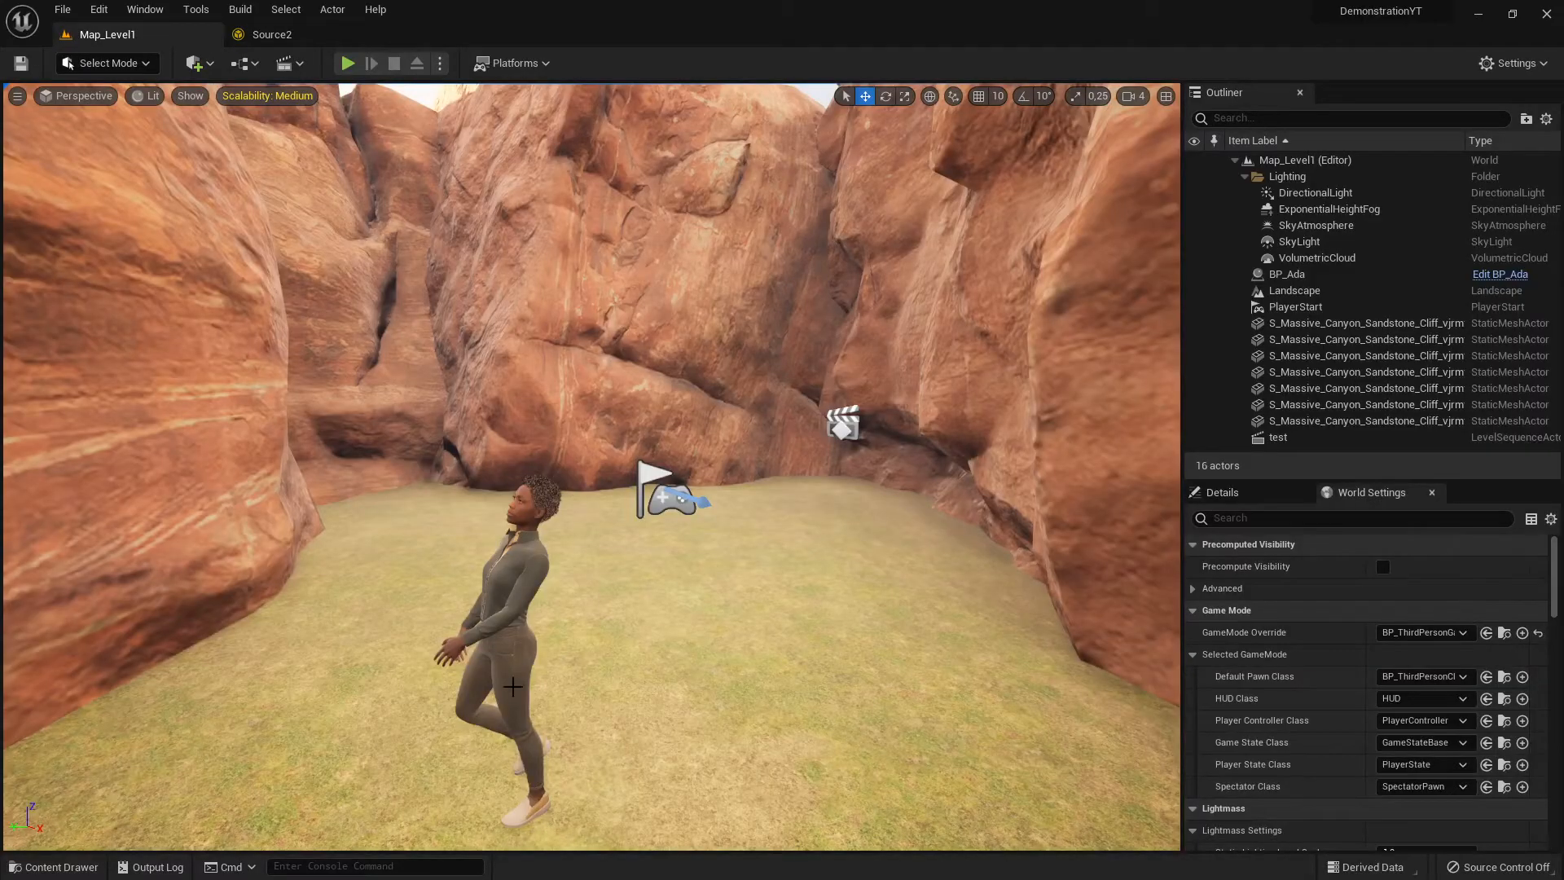
key(ctrl+space)
right_click(771, 715)
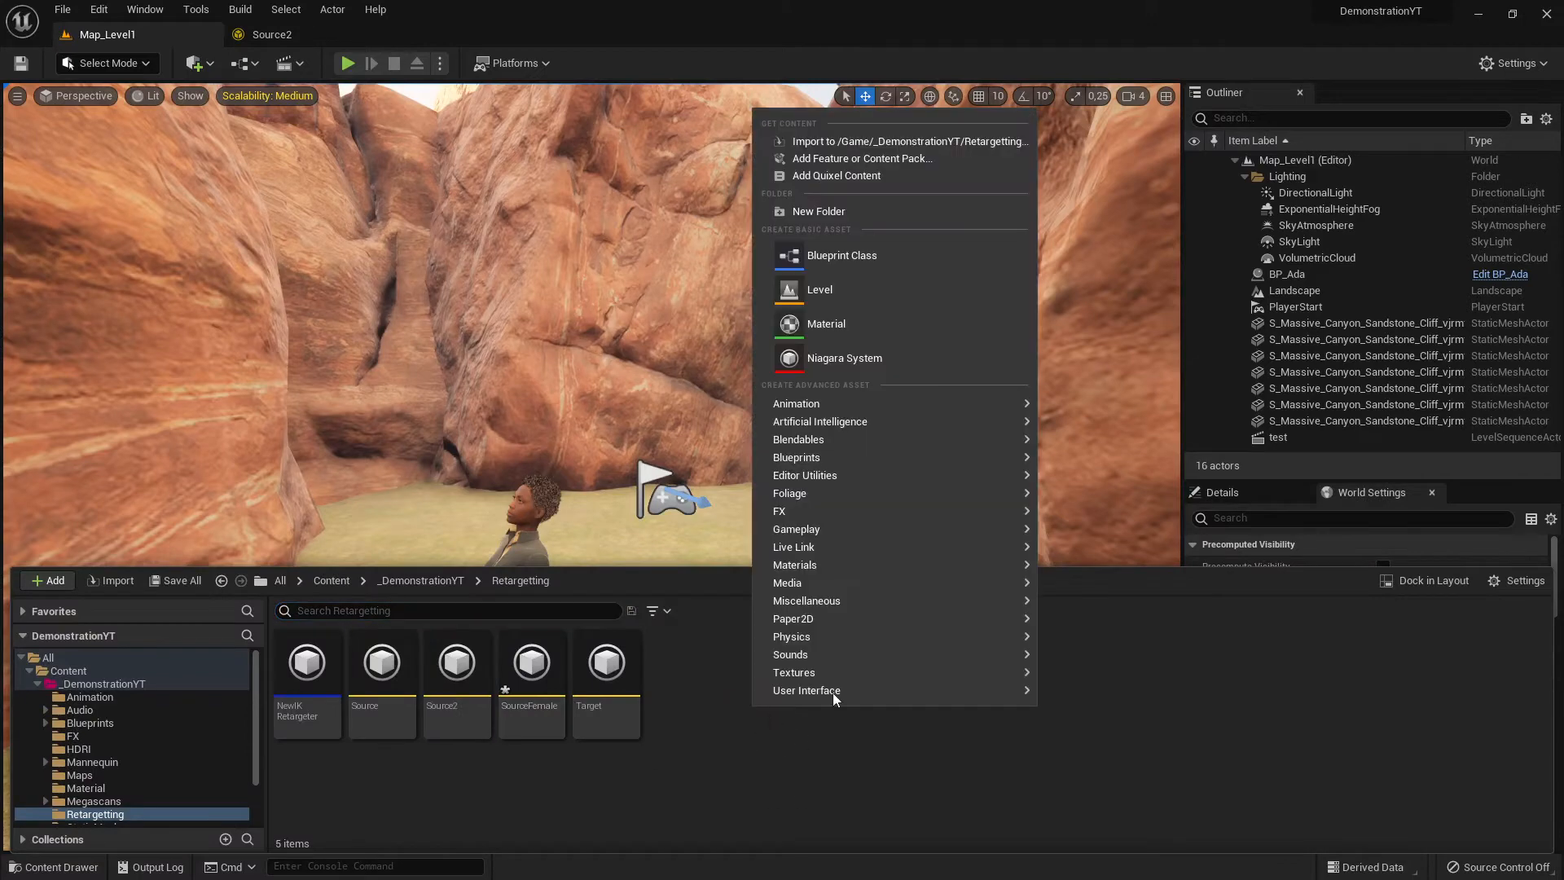
mouse_move(833, 404)
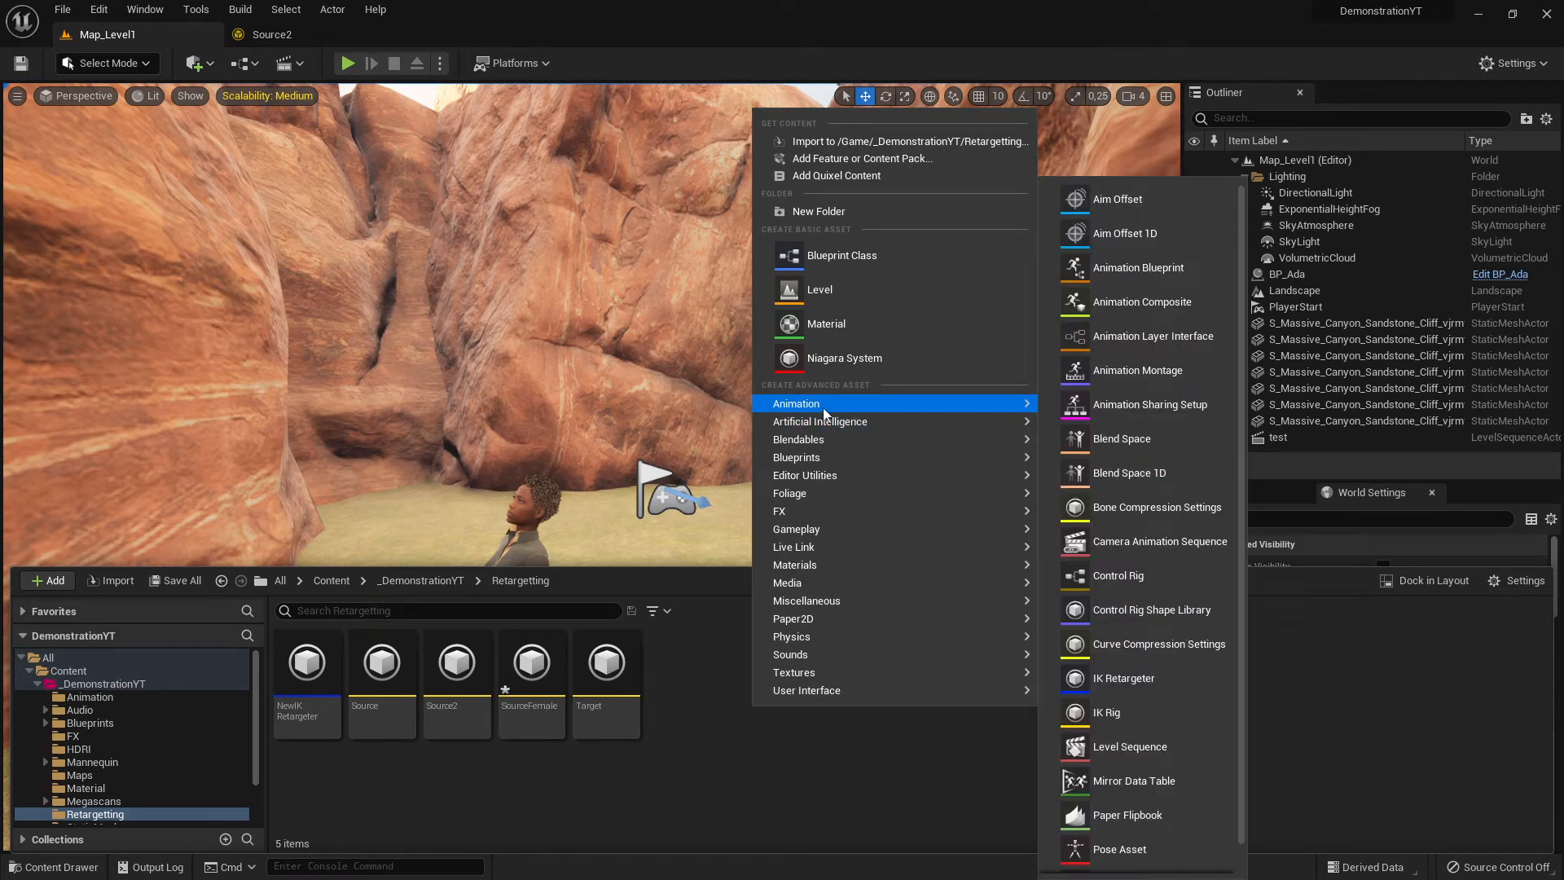
click(1127, 723)
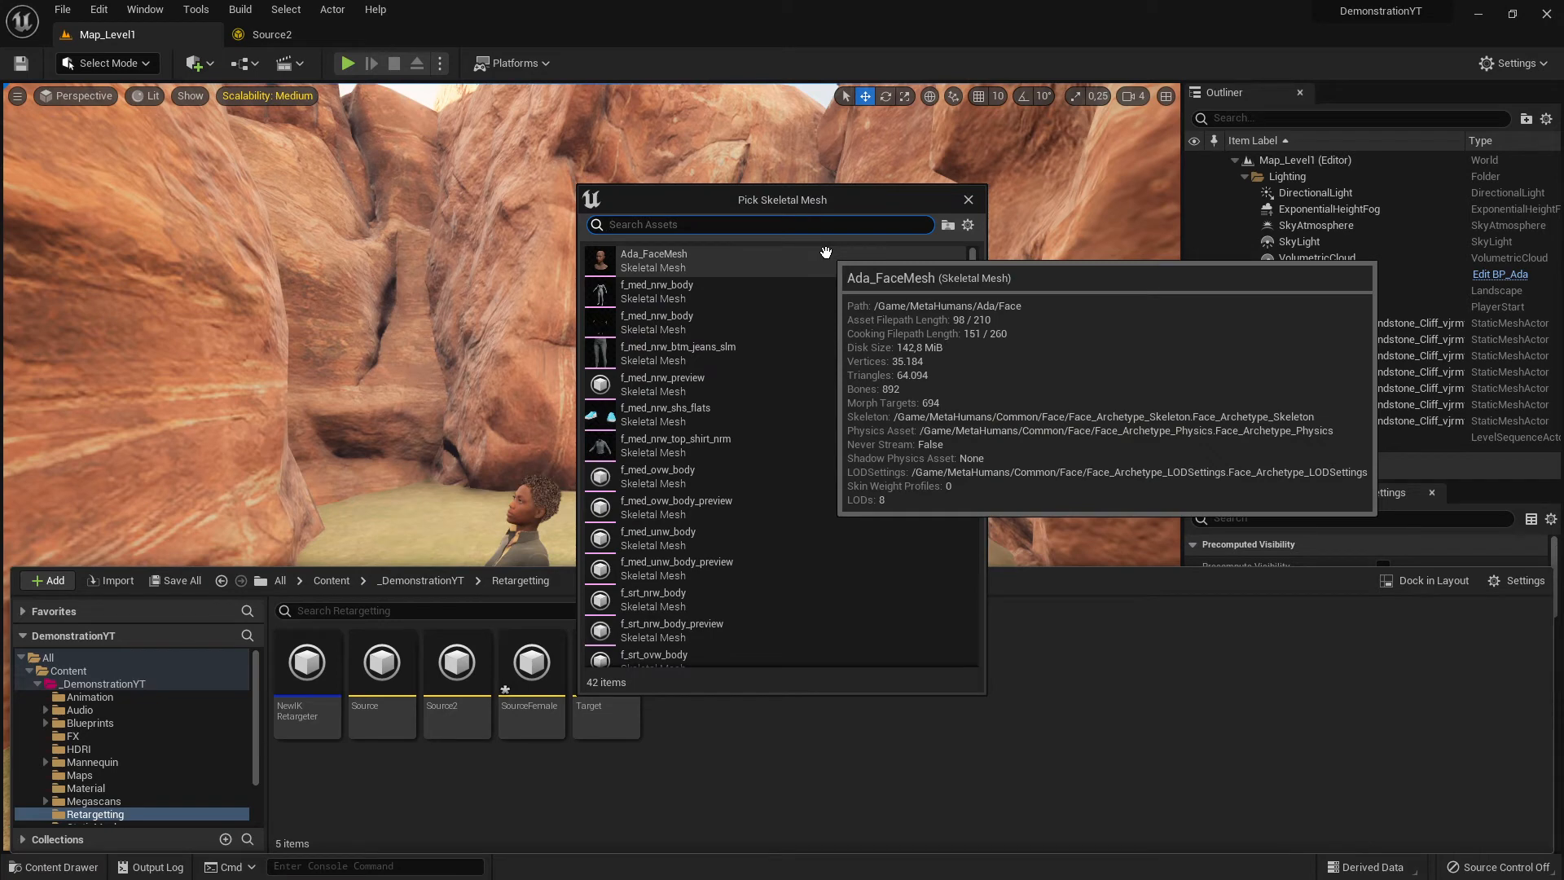
text(body)
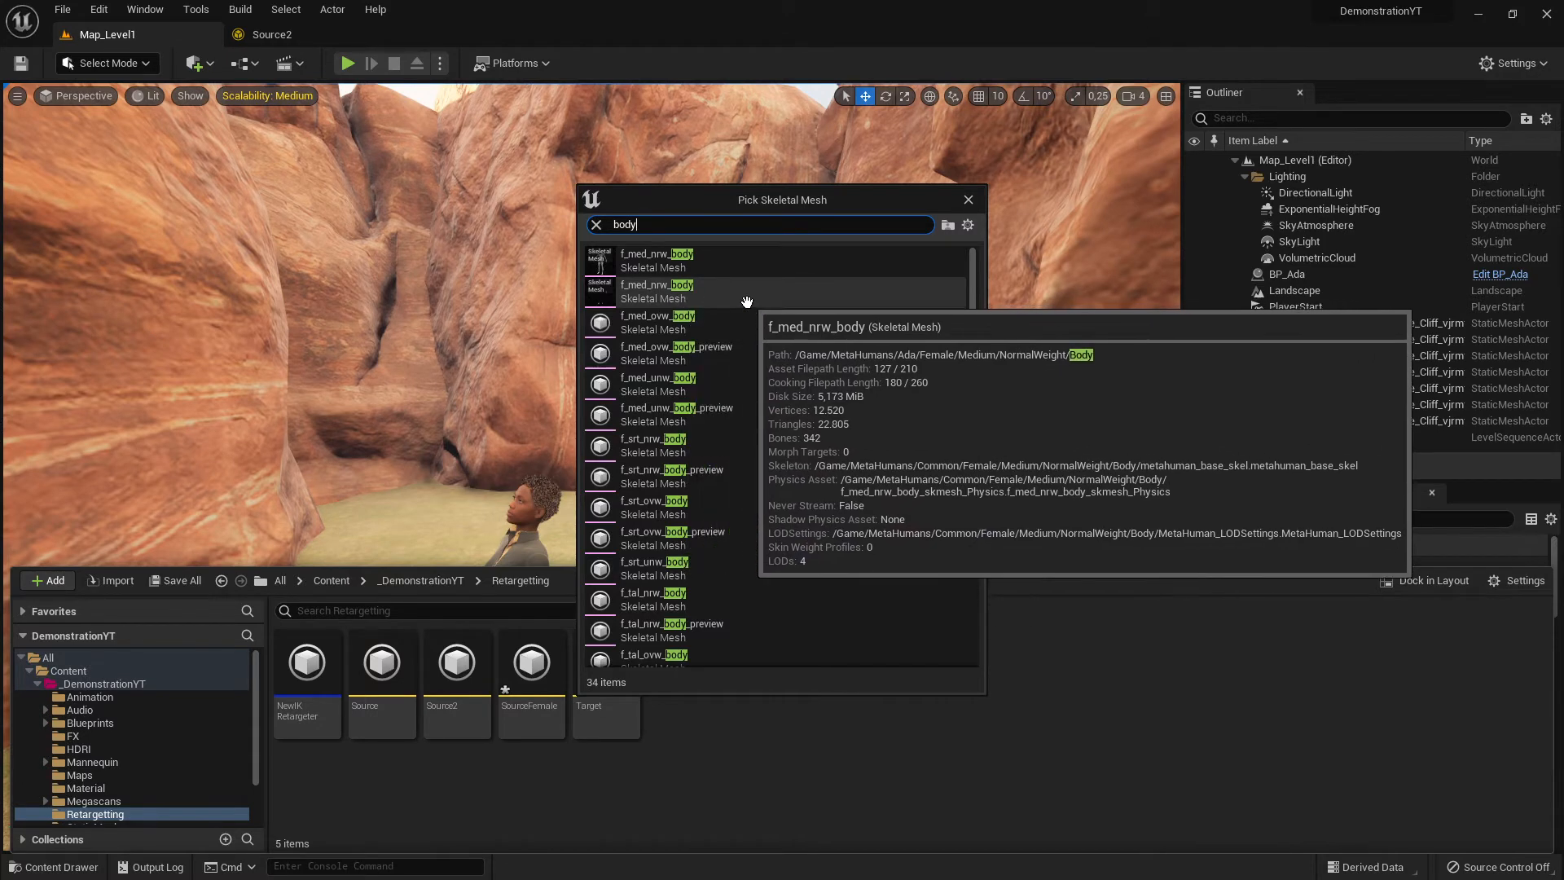
click(774, 298)
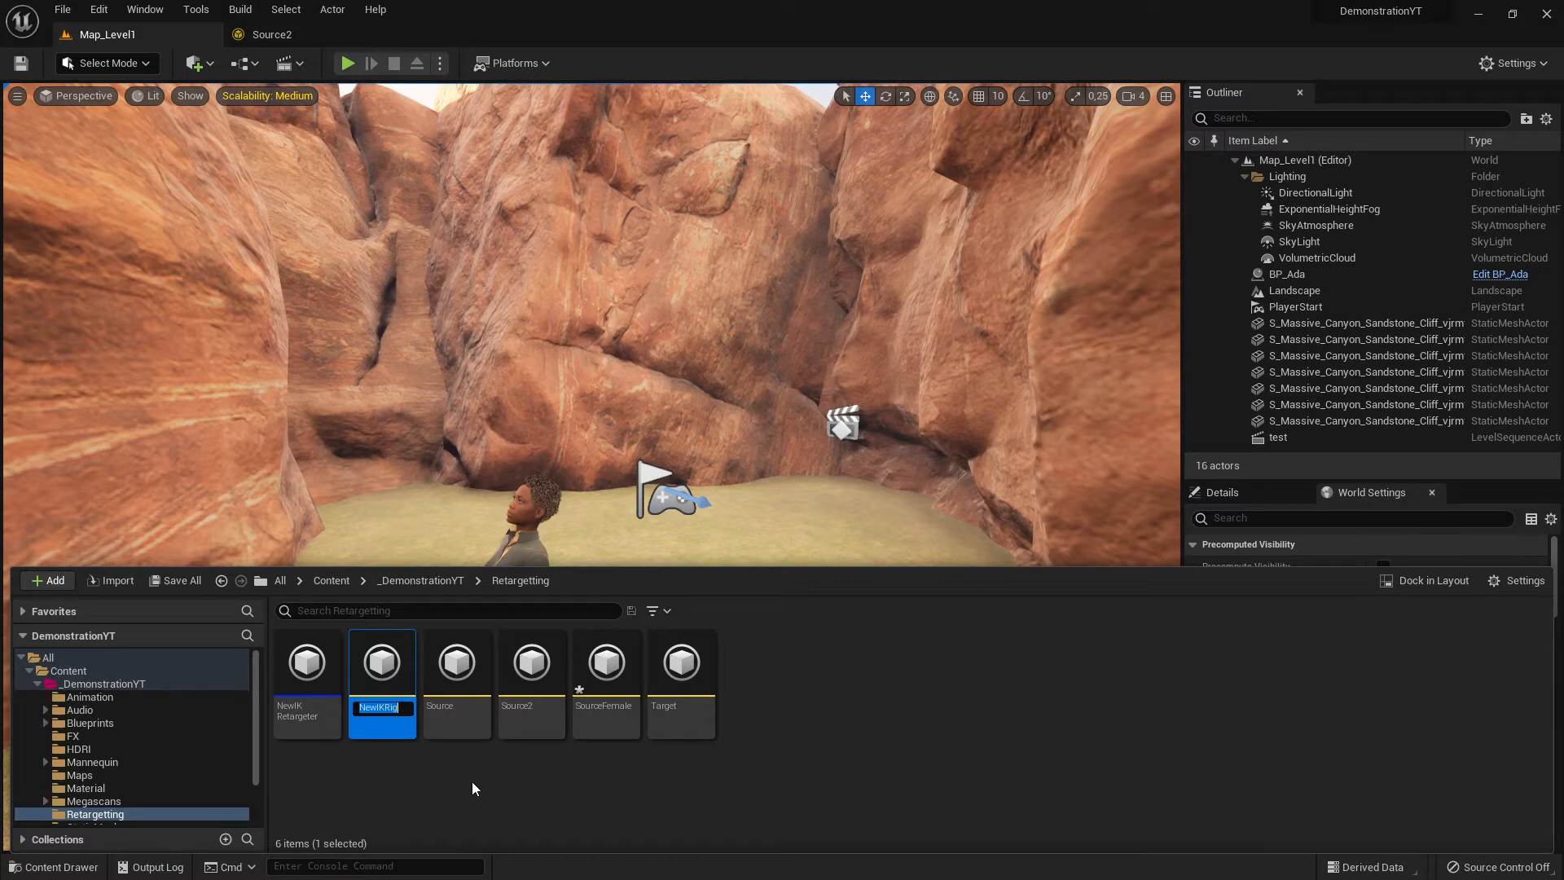
text(Target)
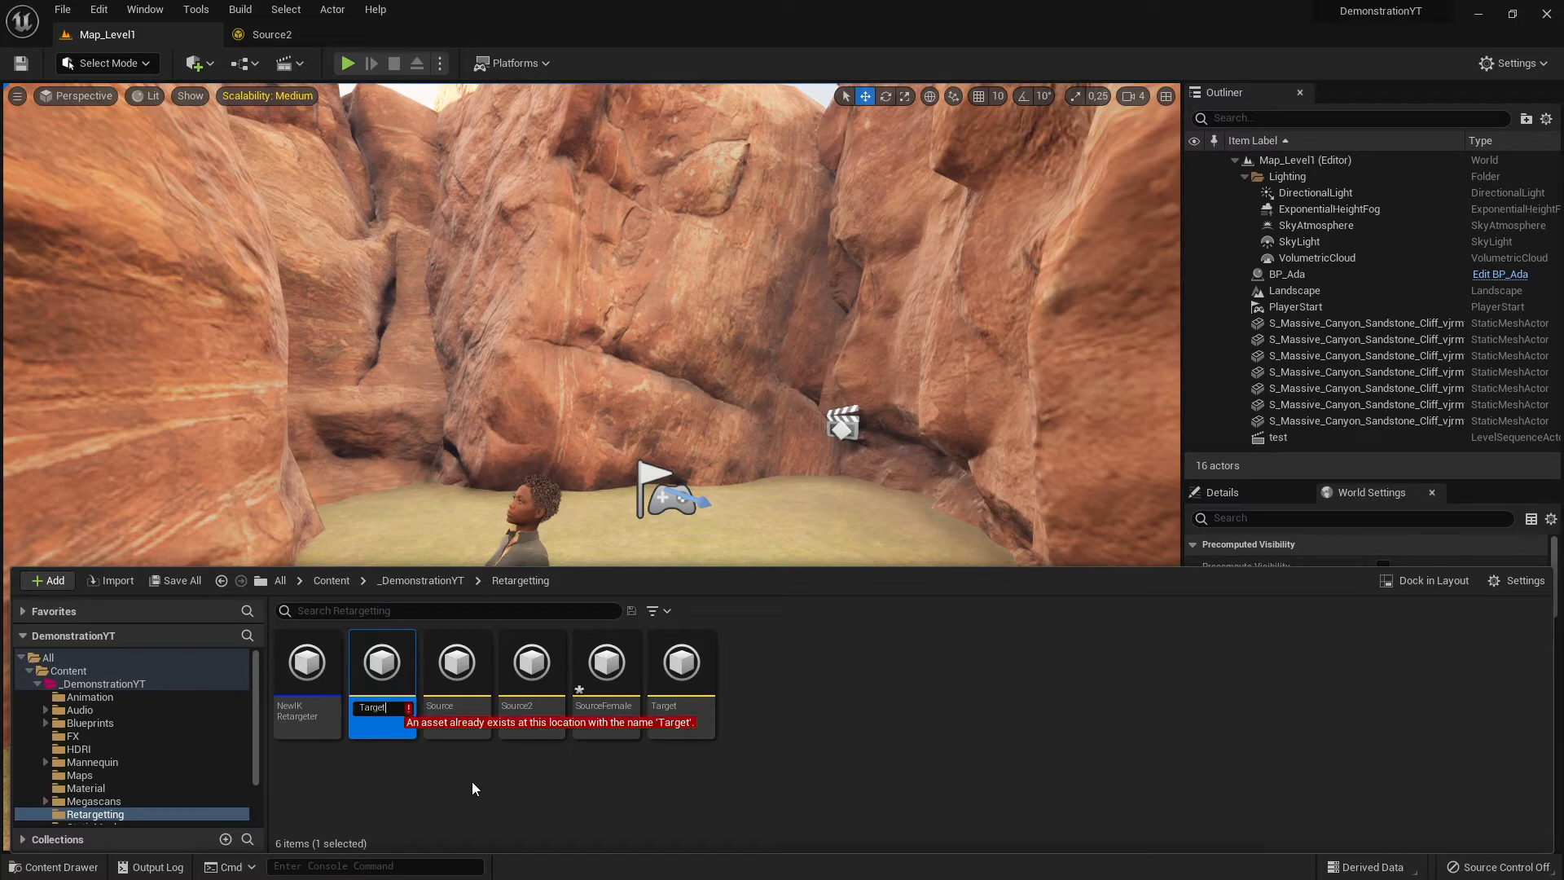
text(Female)
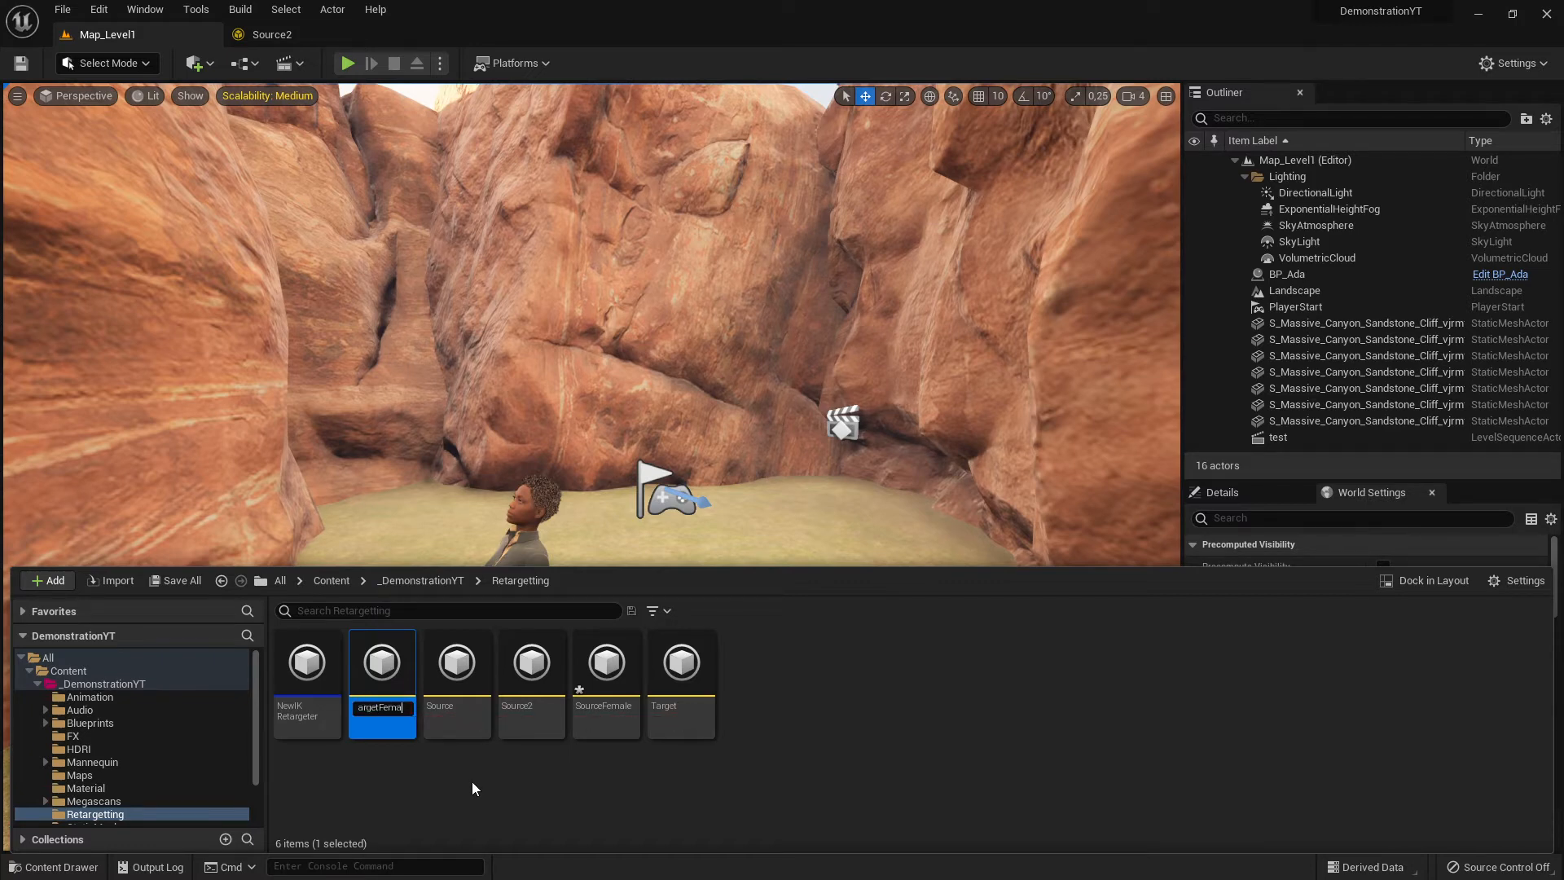
key(Return)
Step: Open the TargetFemale IK Rig and dock its editor directly after Source2
double_click(657, 656)
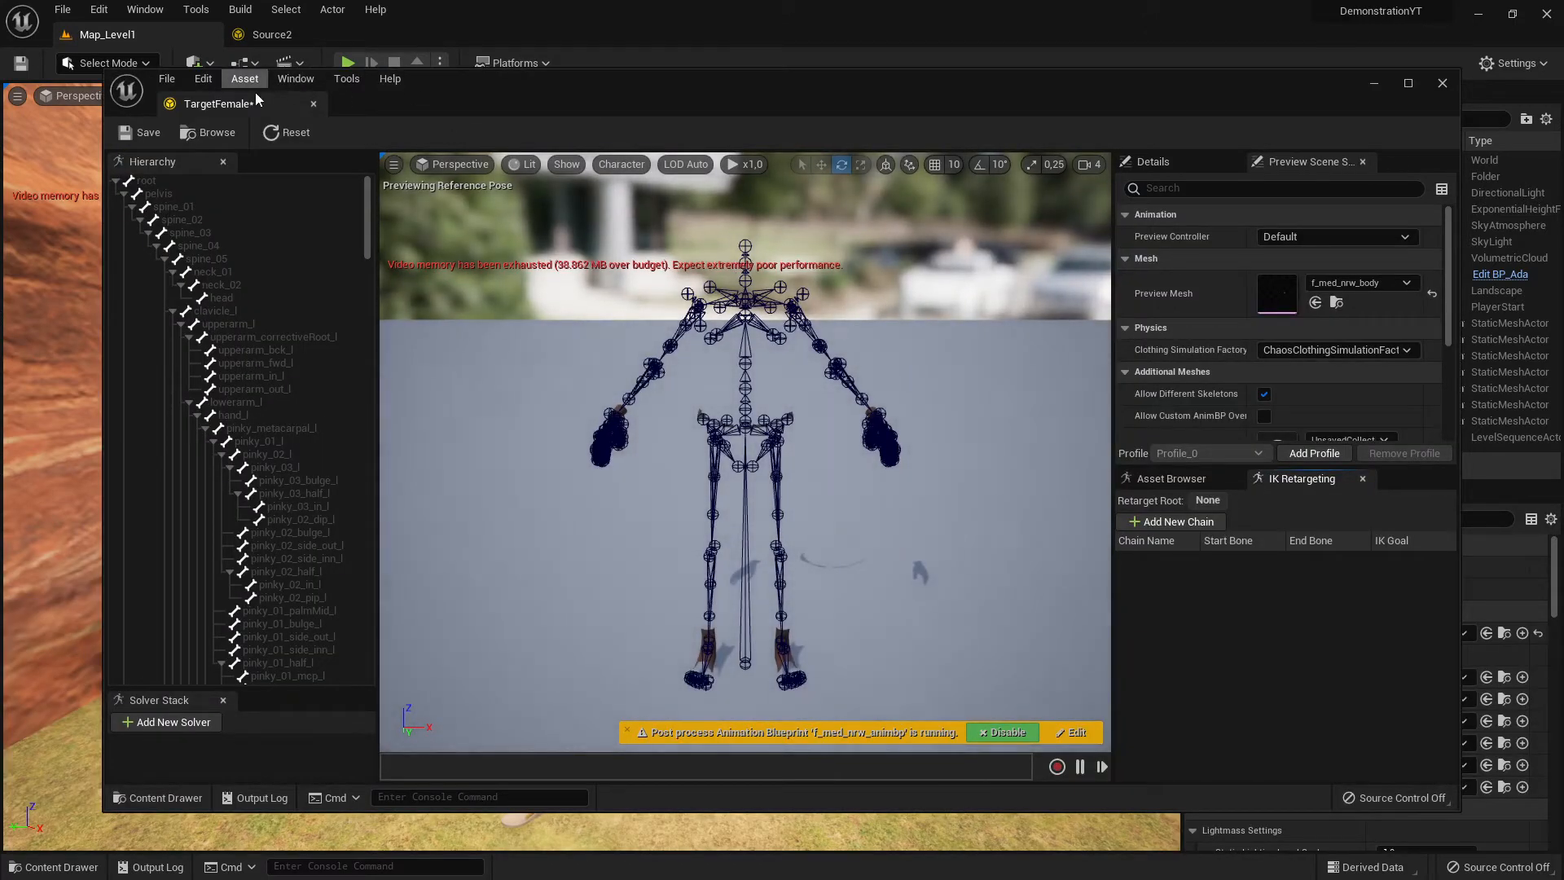
drag(253, 106, 408, 41)
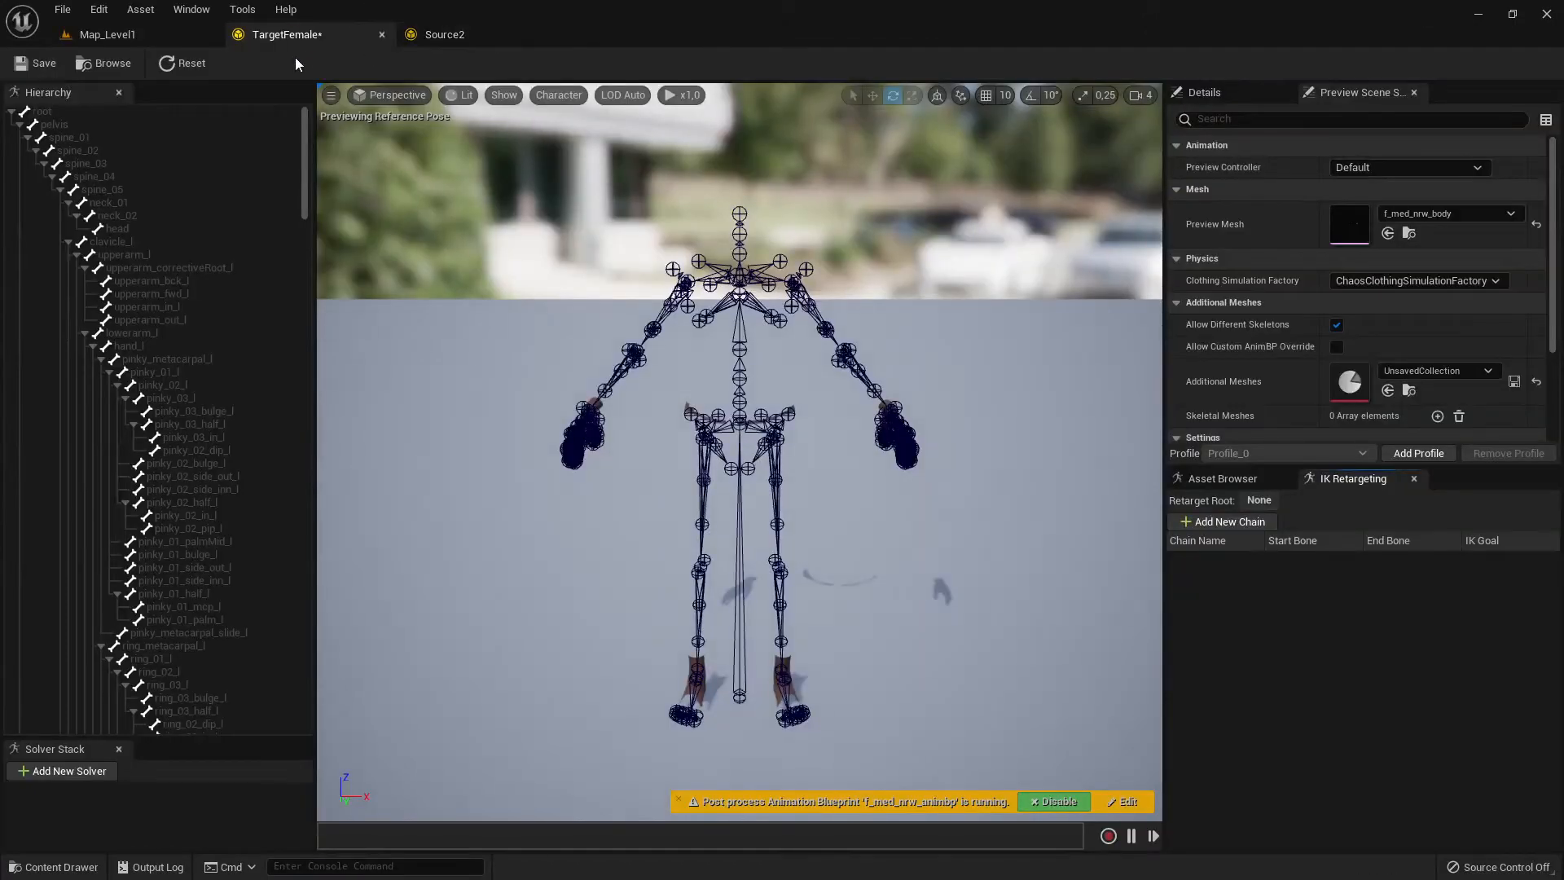
drag(313, 36, 447, 36)
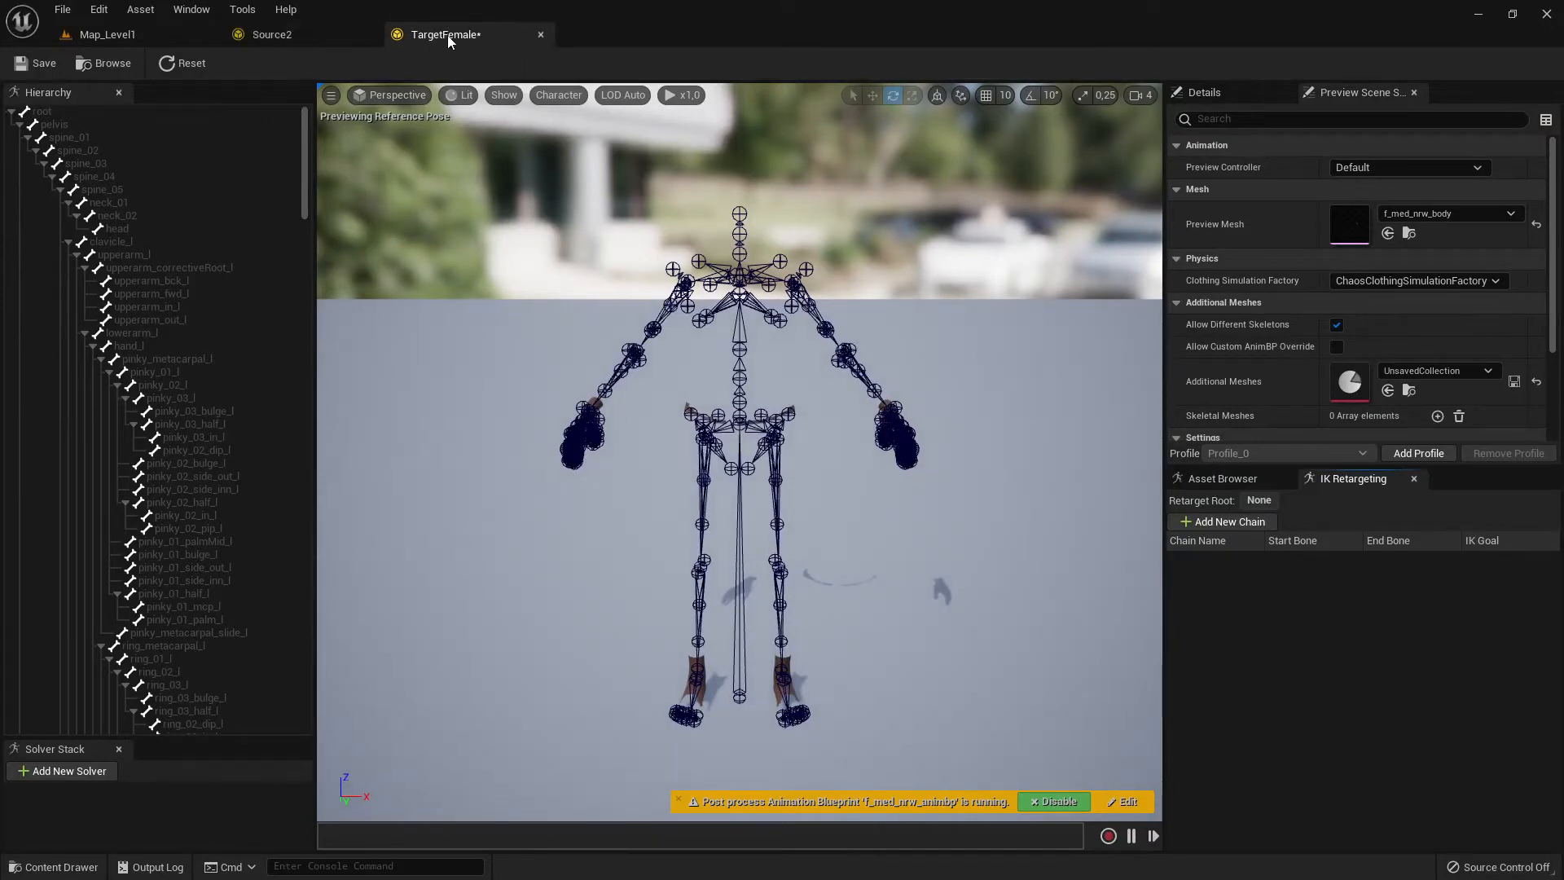
Step: Compare the Source2 and TargetFemale bone hierarchies, examining the Source2 bones from pelvis to spine_03
click(291, 35)
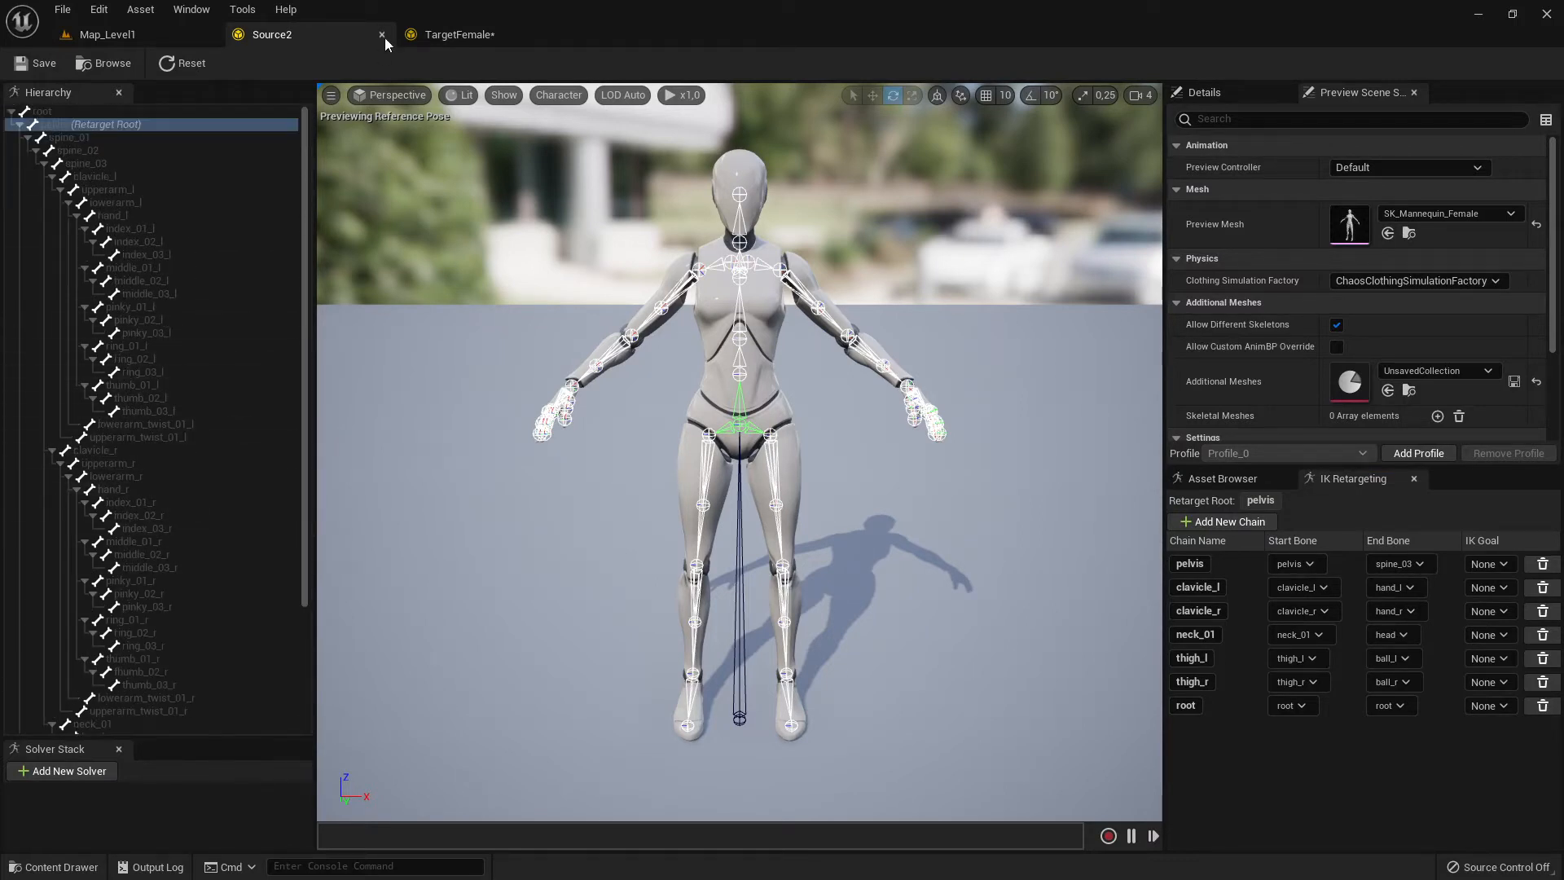
click(456, 34)
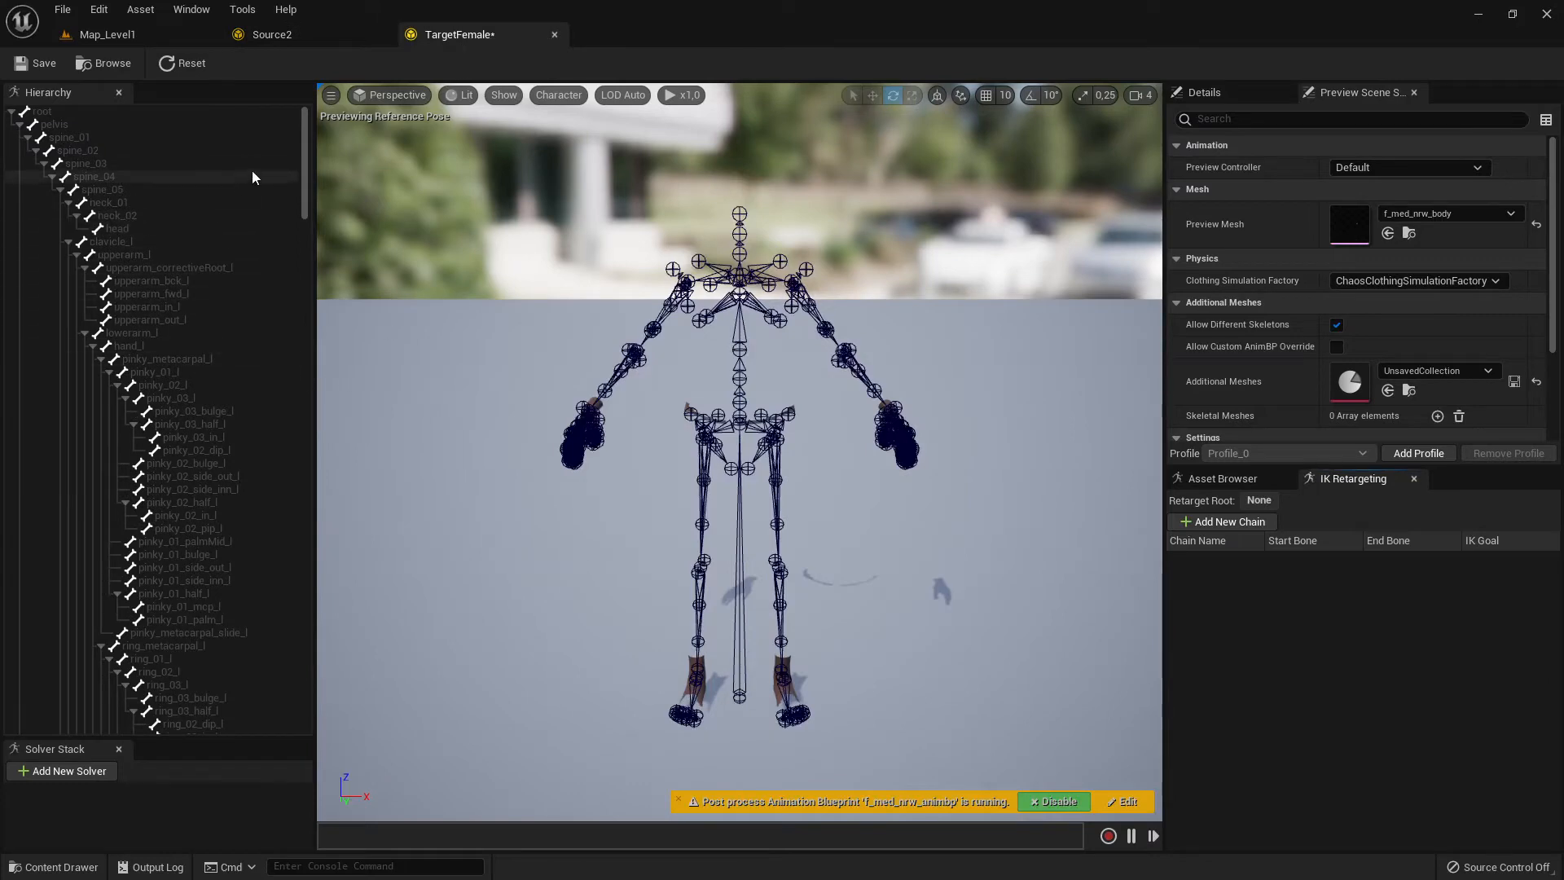
mouse_move(302, 137)
mouse_down()
mouse_move(326, 339)
mouse_move(318, 709)
mouse_move(326, 148)
mouse_up()
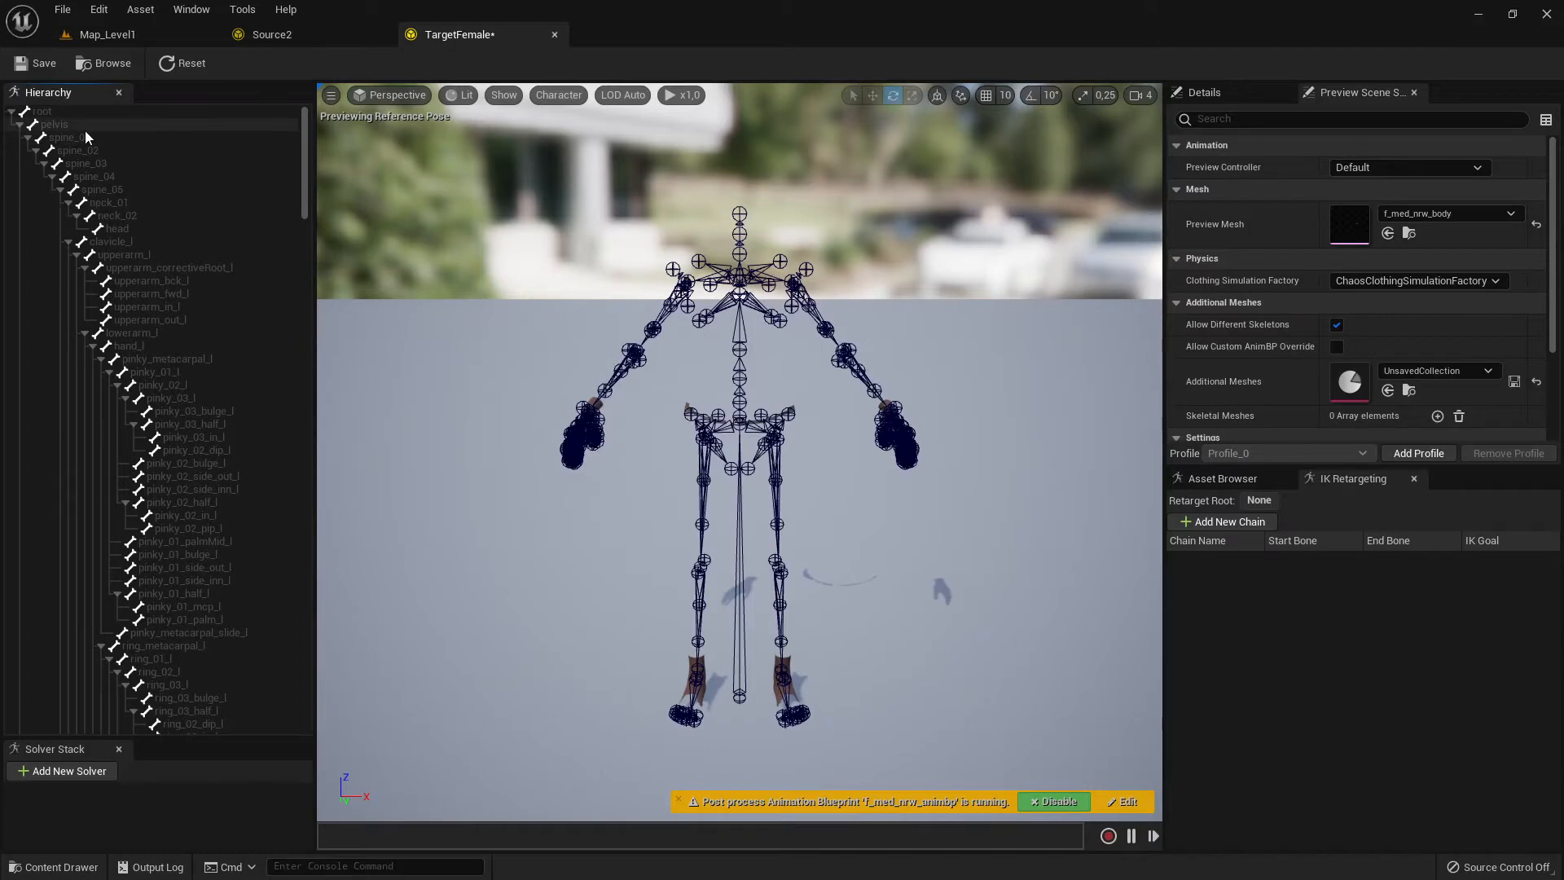
click(334, 34)
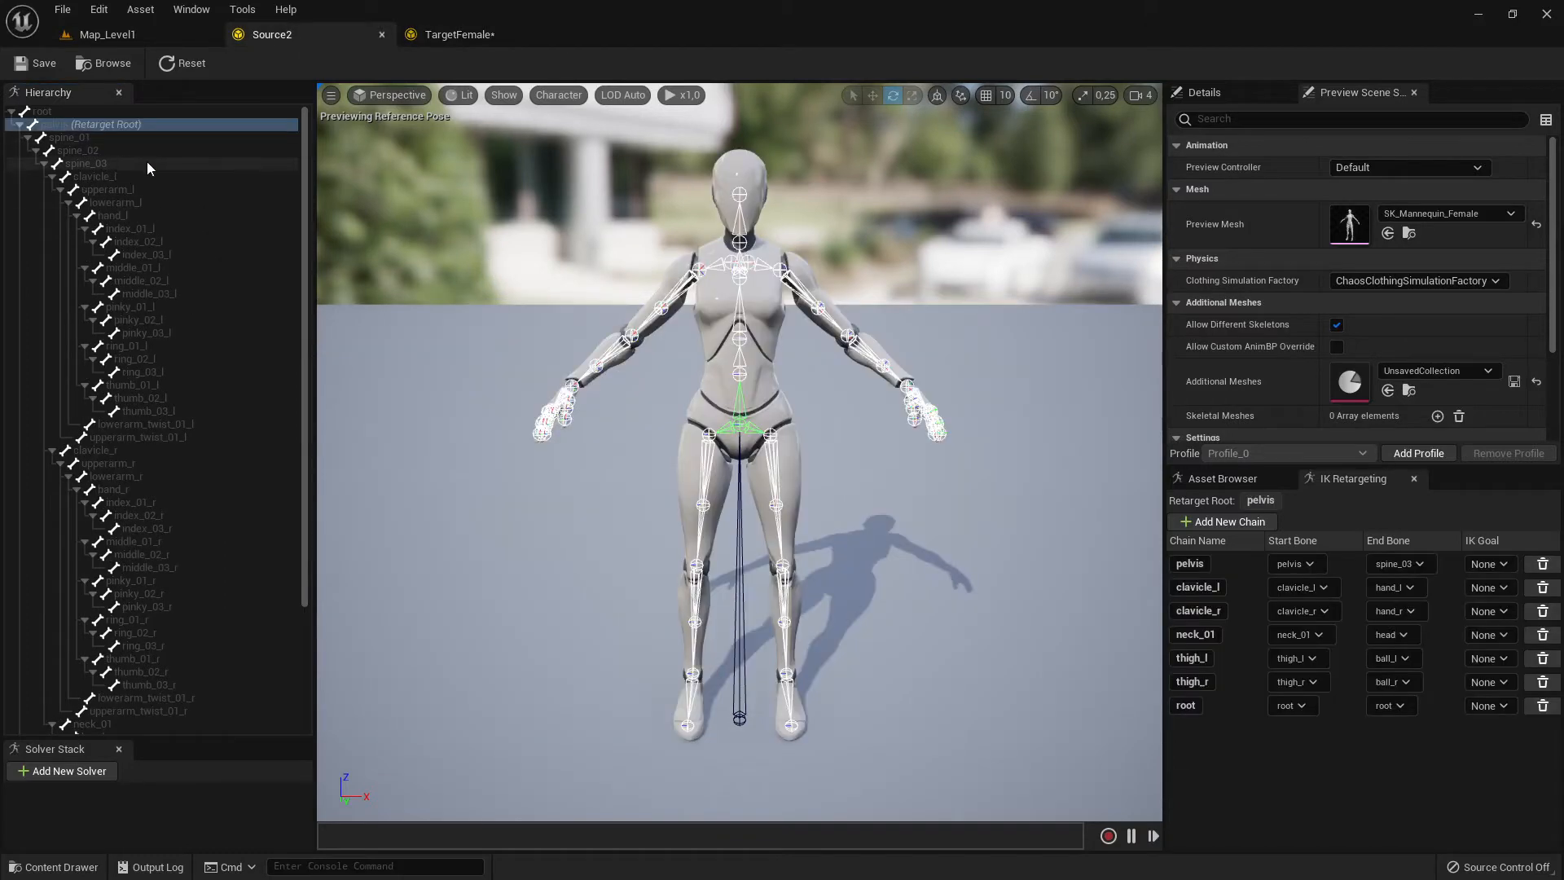
click(82, 137)
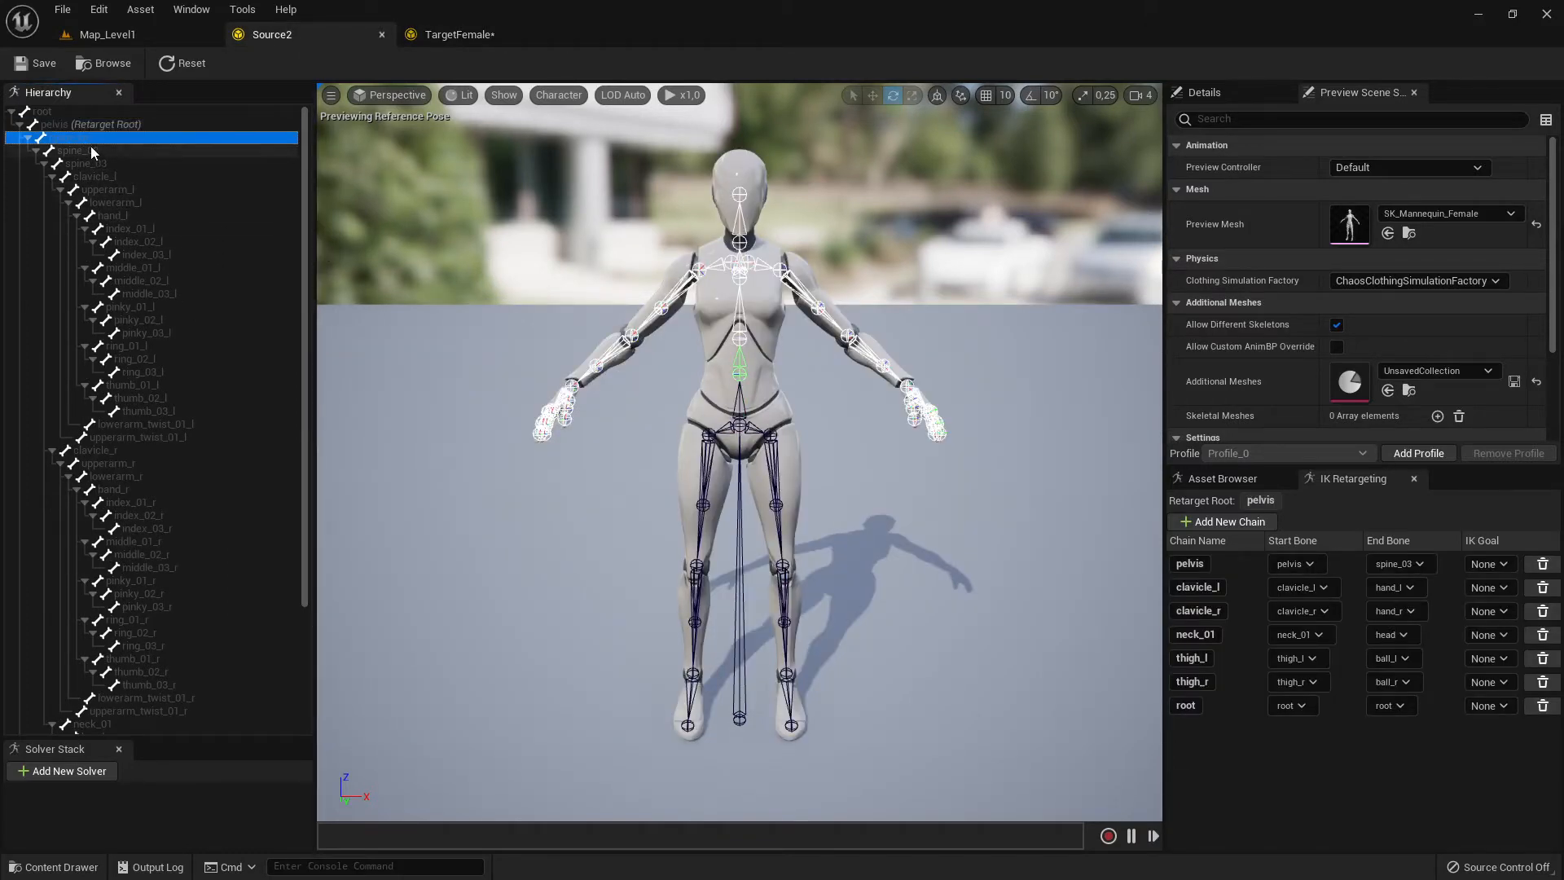
click(72, 124)
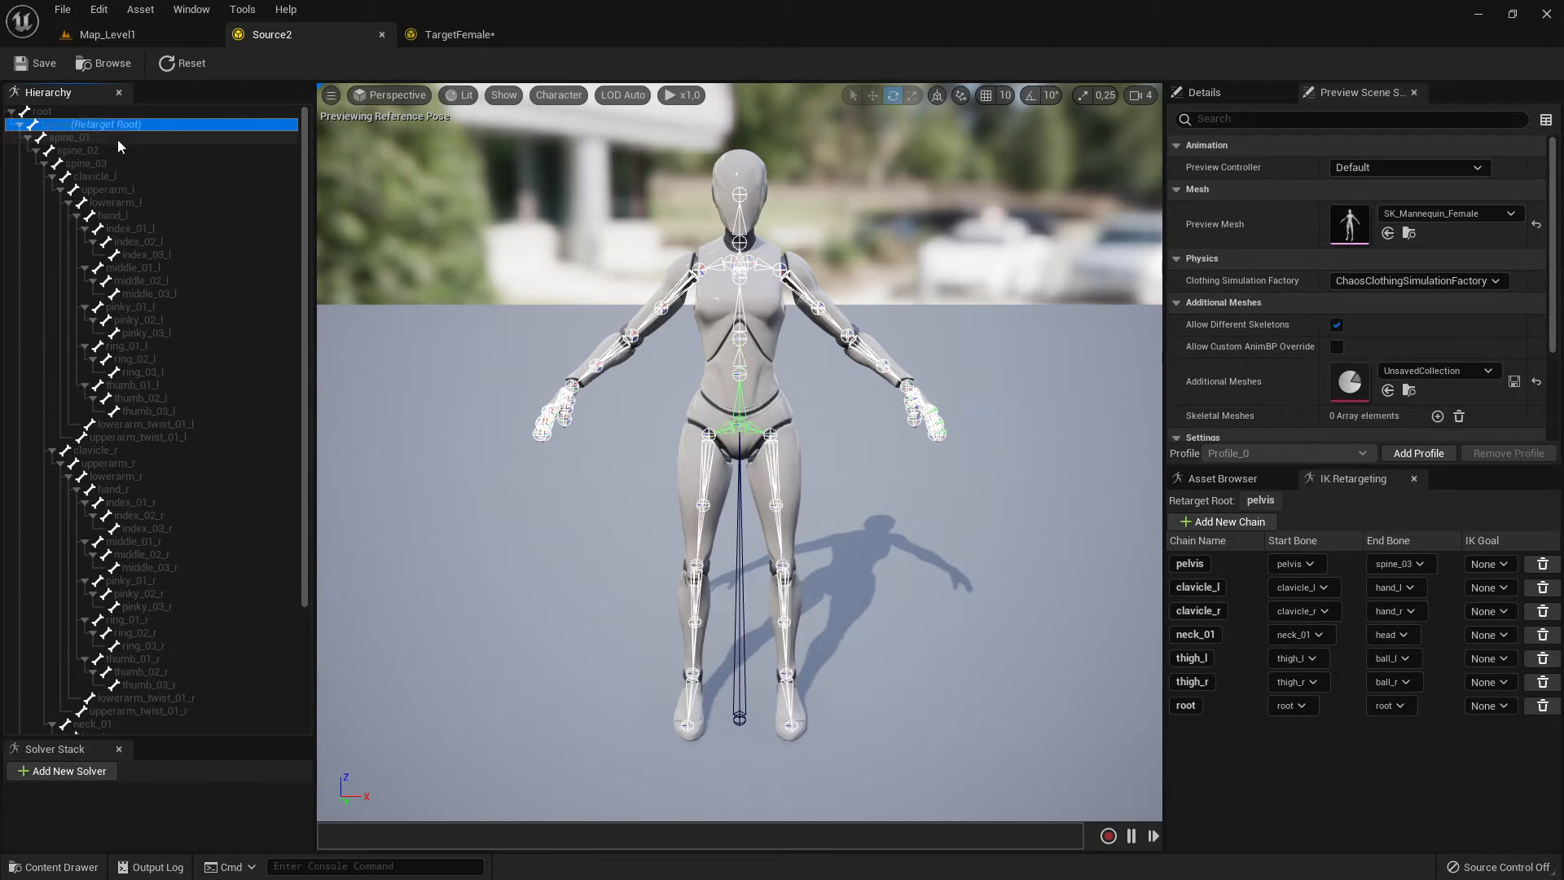
drag(82, 145, 114, 178)
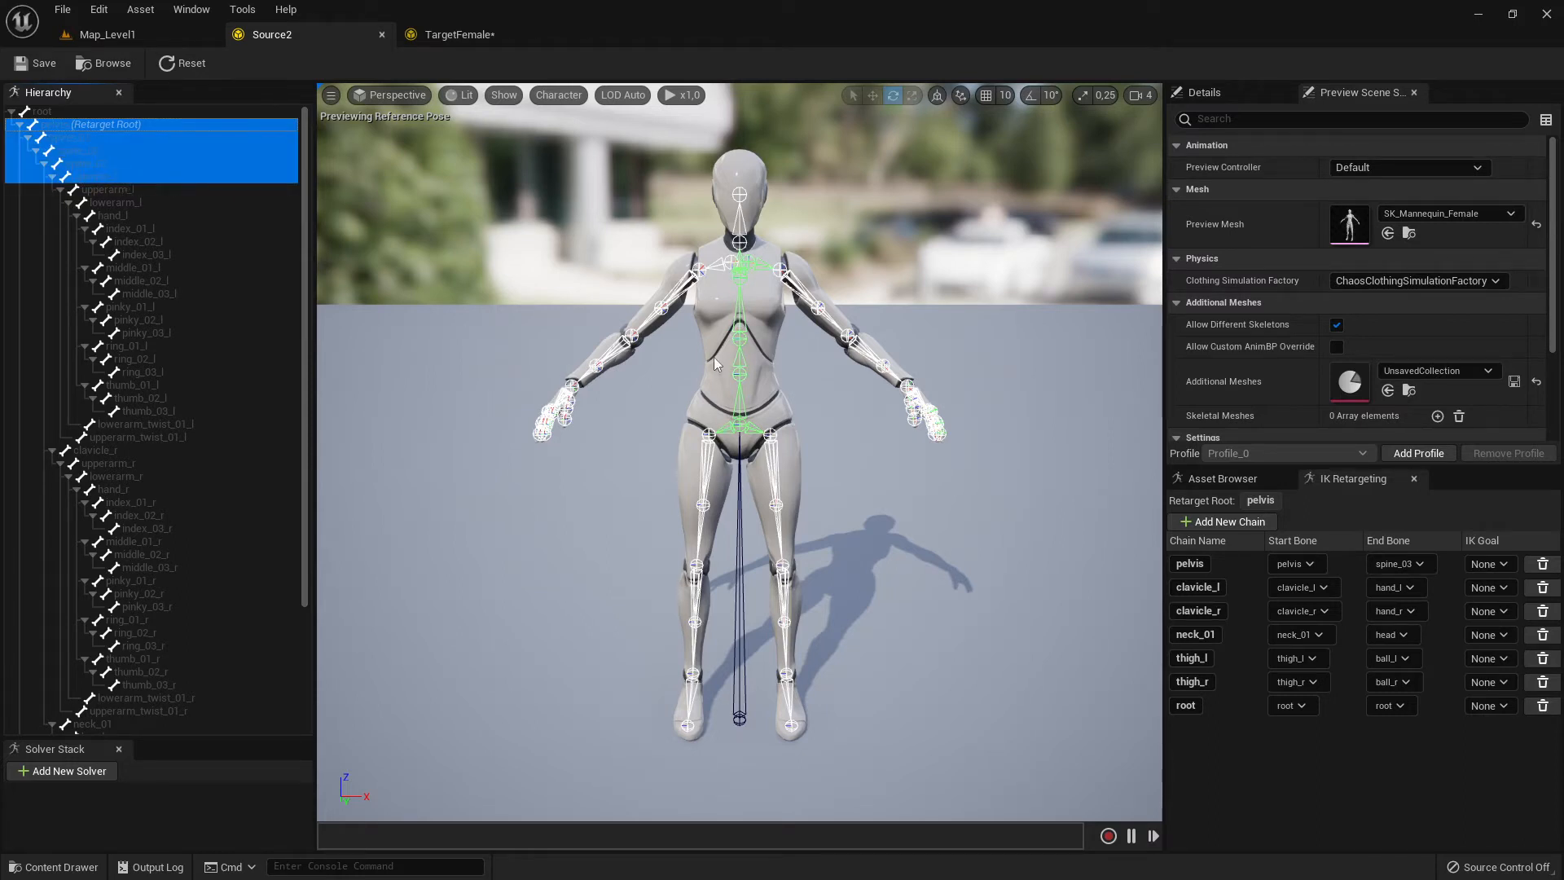
ctrl+click(100, 178)
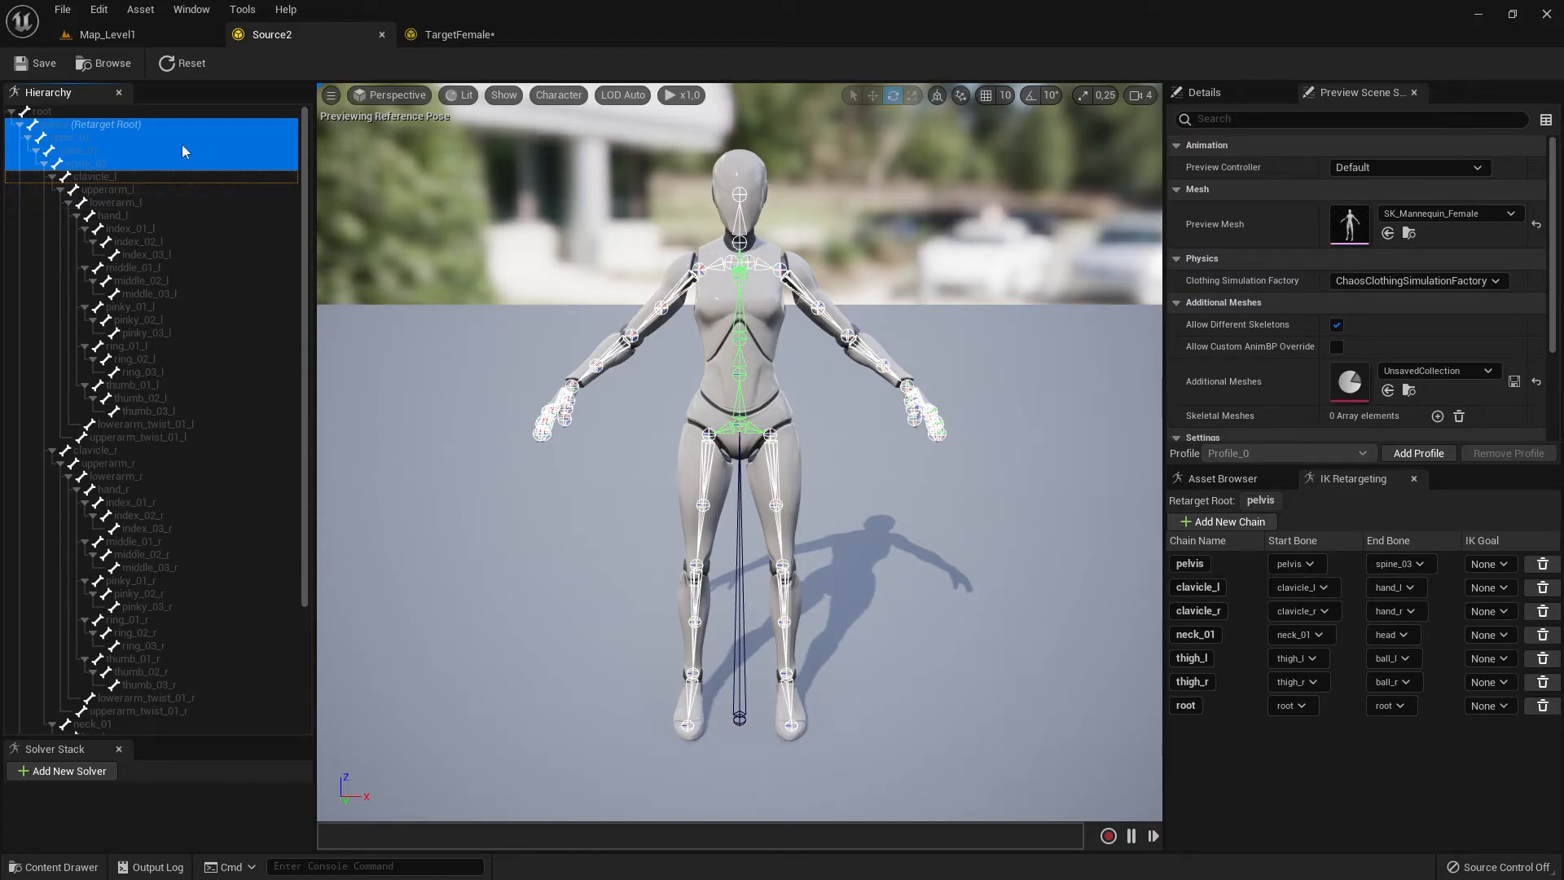
right_click(135, 152)
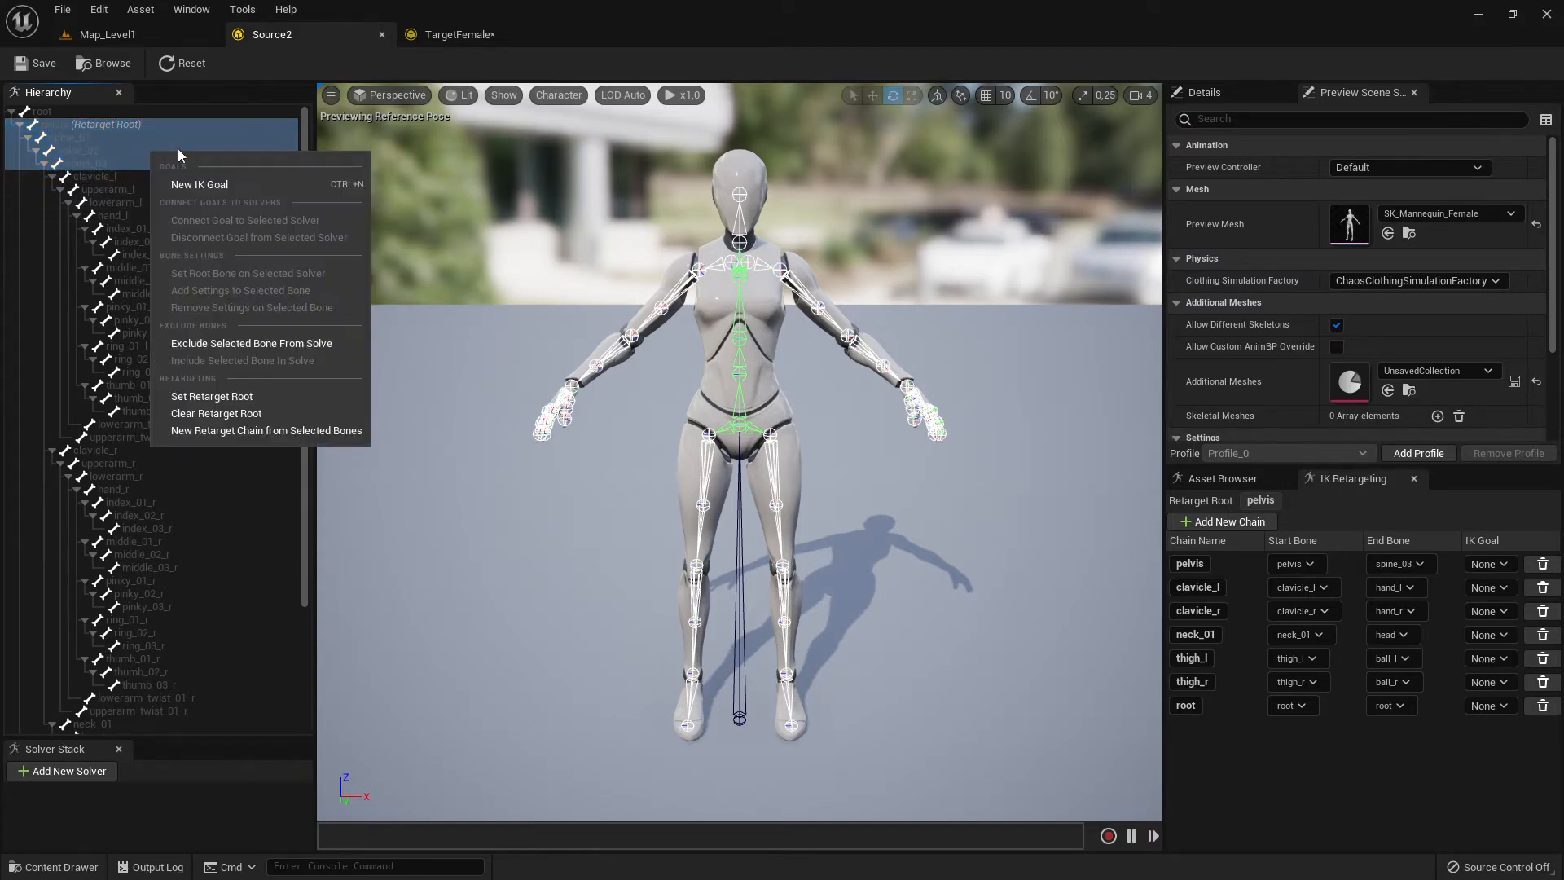
click(480, 280)
Step: Create a retarget chain in TargetFemale from the selected spine bones, running from spine_01 to spine_05
click(456, 34)
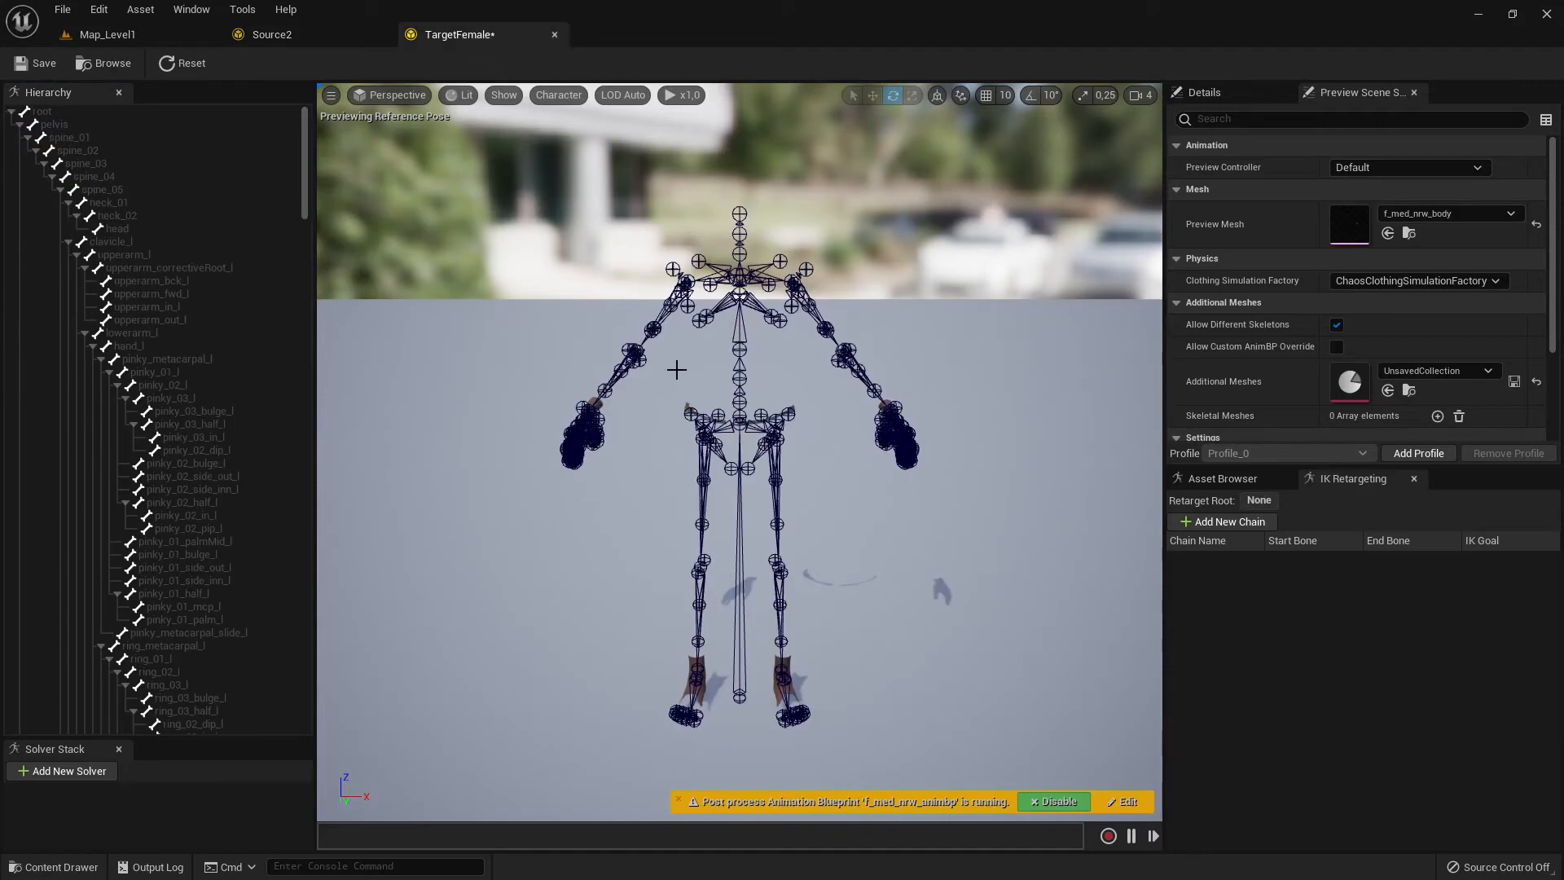
click(155, 215)
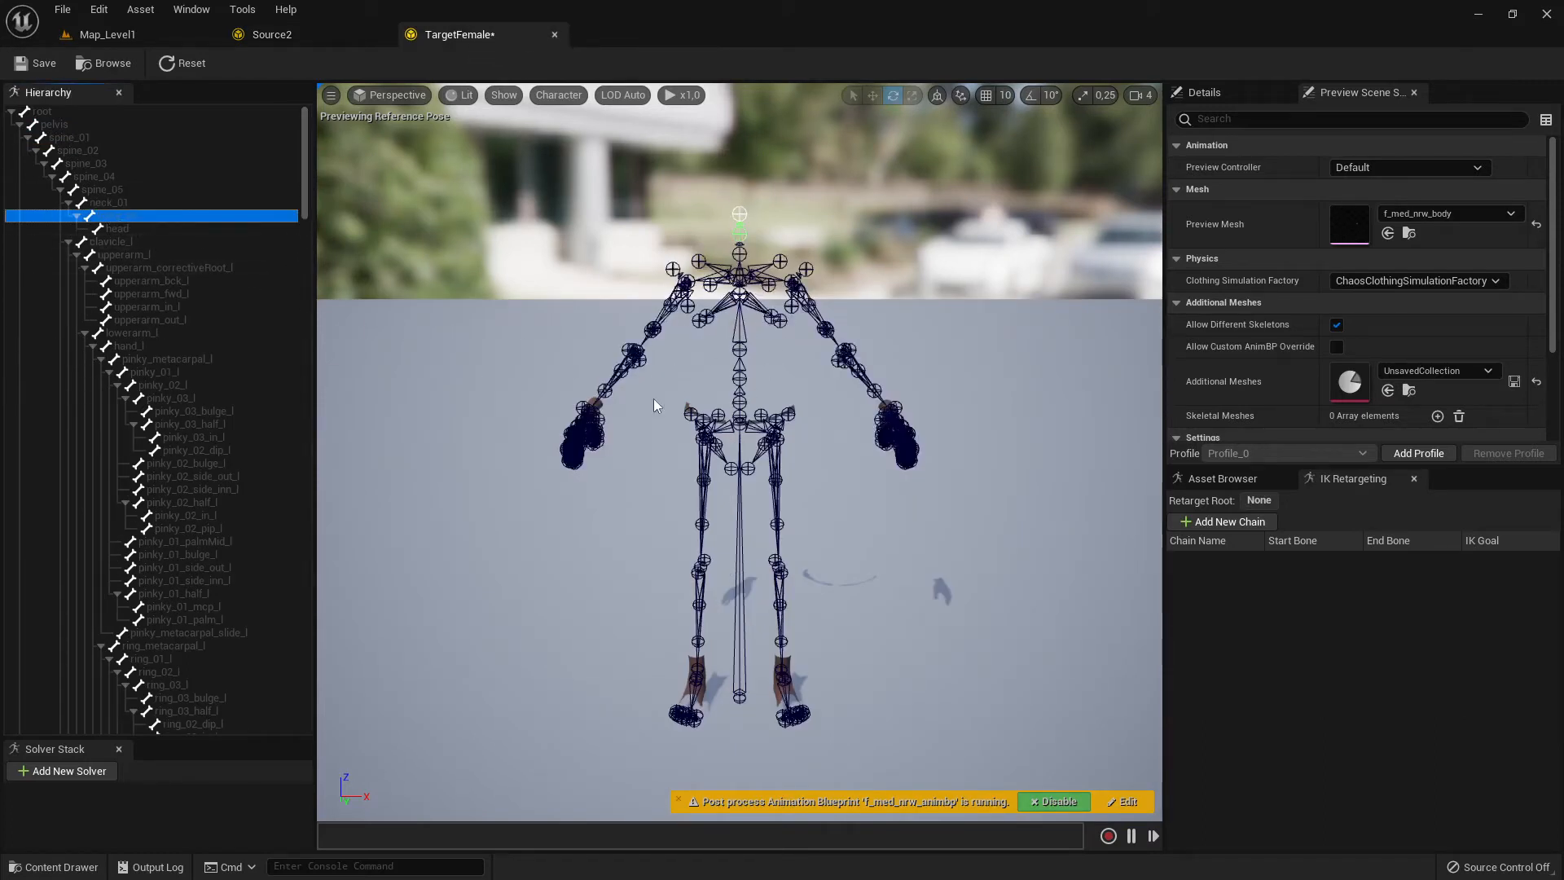
click(106, 188)
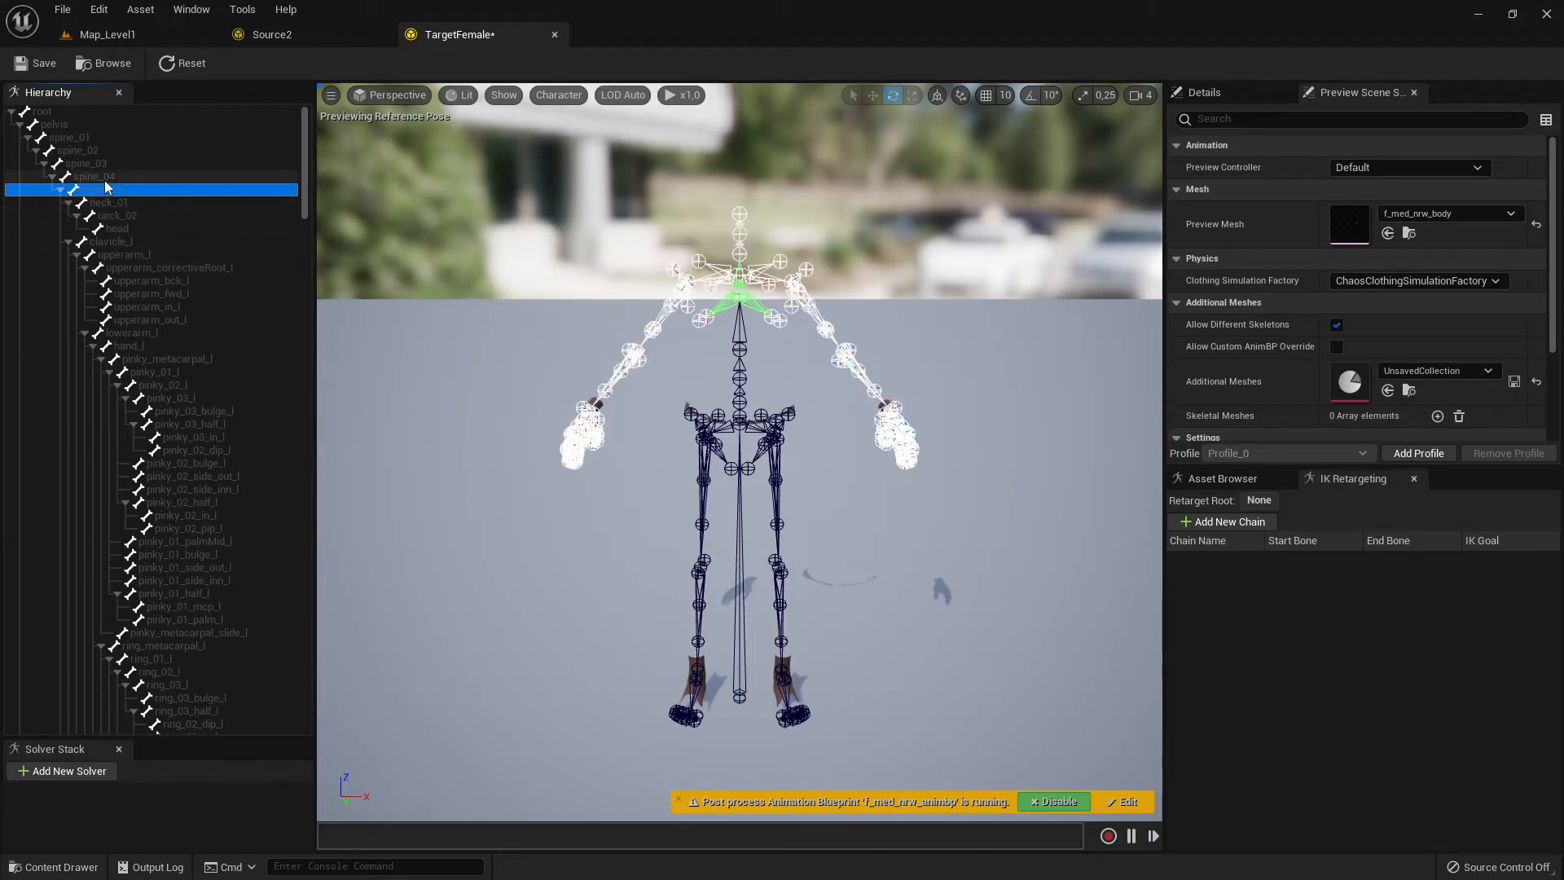
click(57, 124)
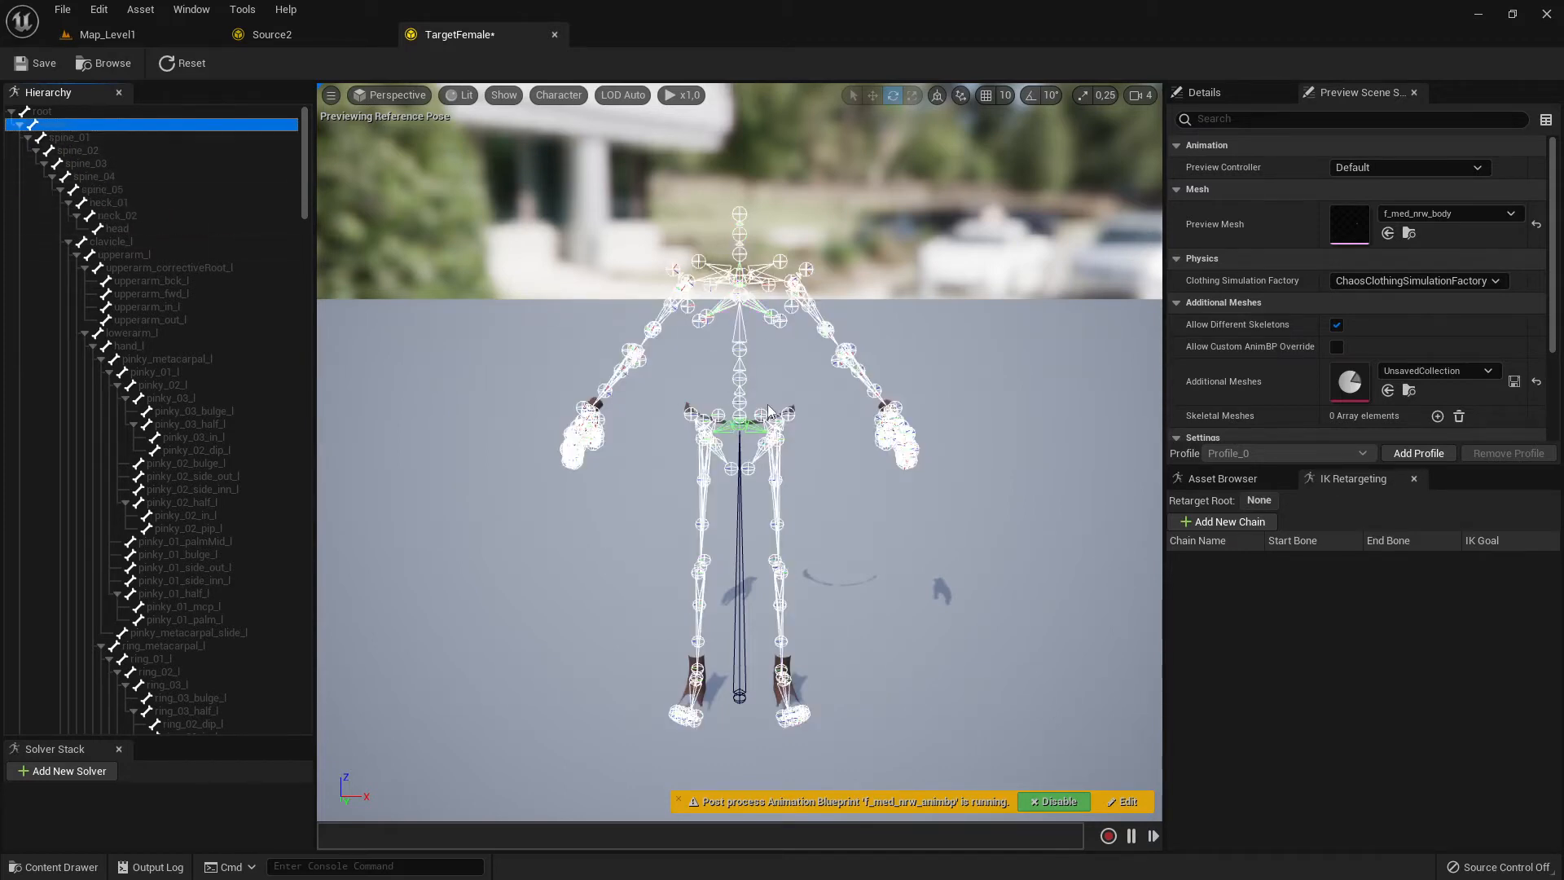
click(73, 137)
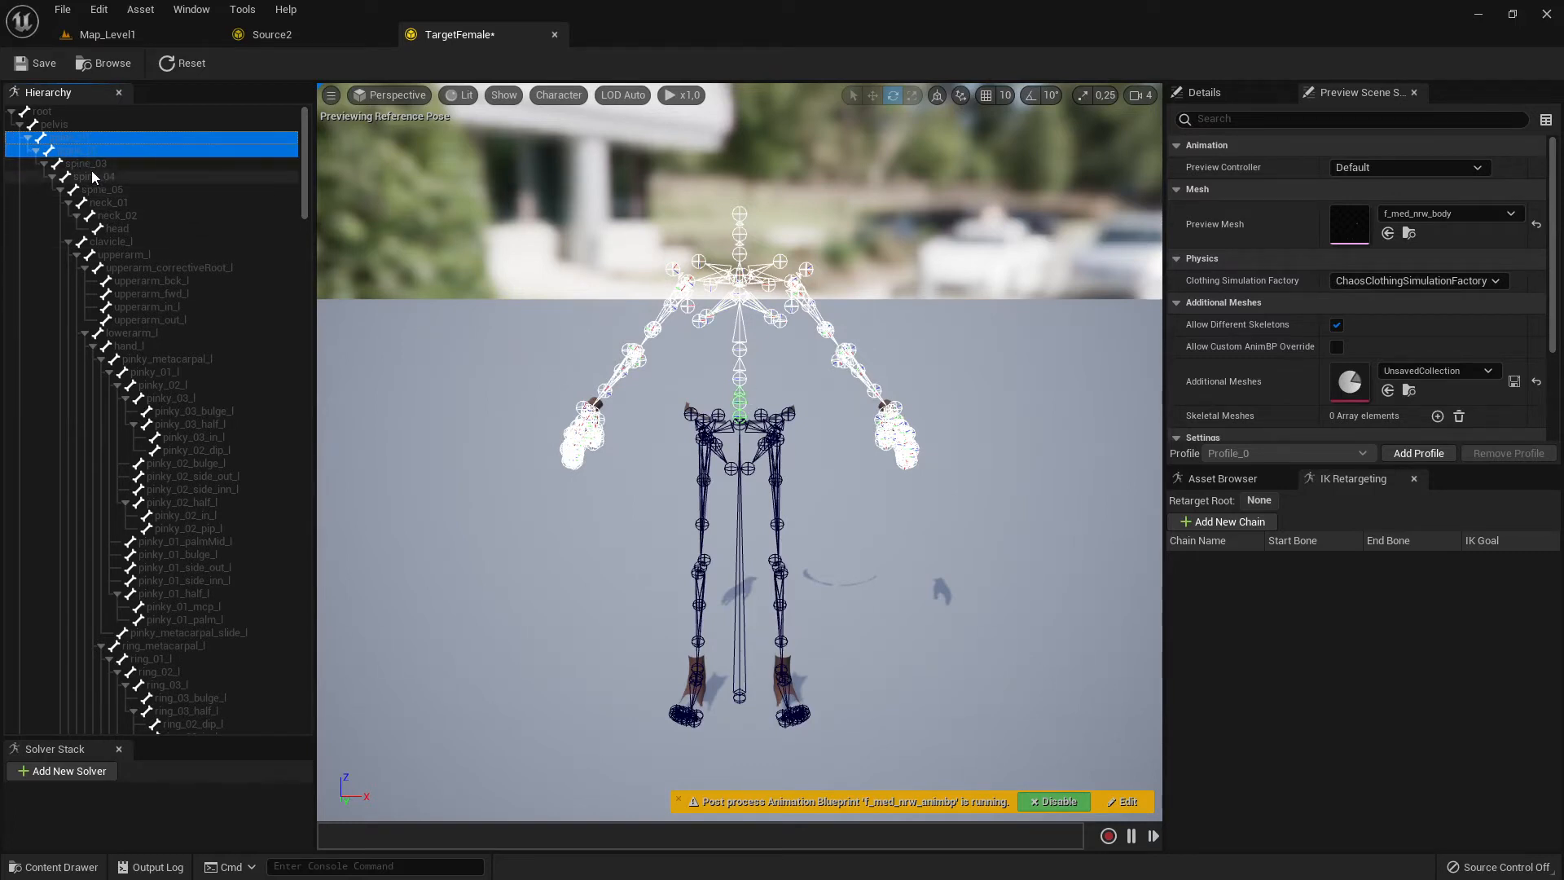
shift+click(122, 176)
shift+click(101, 192)
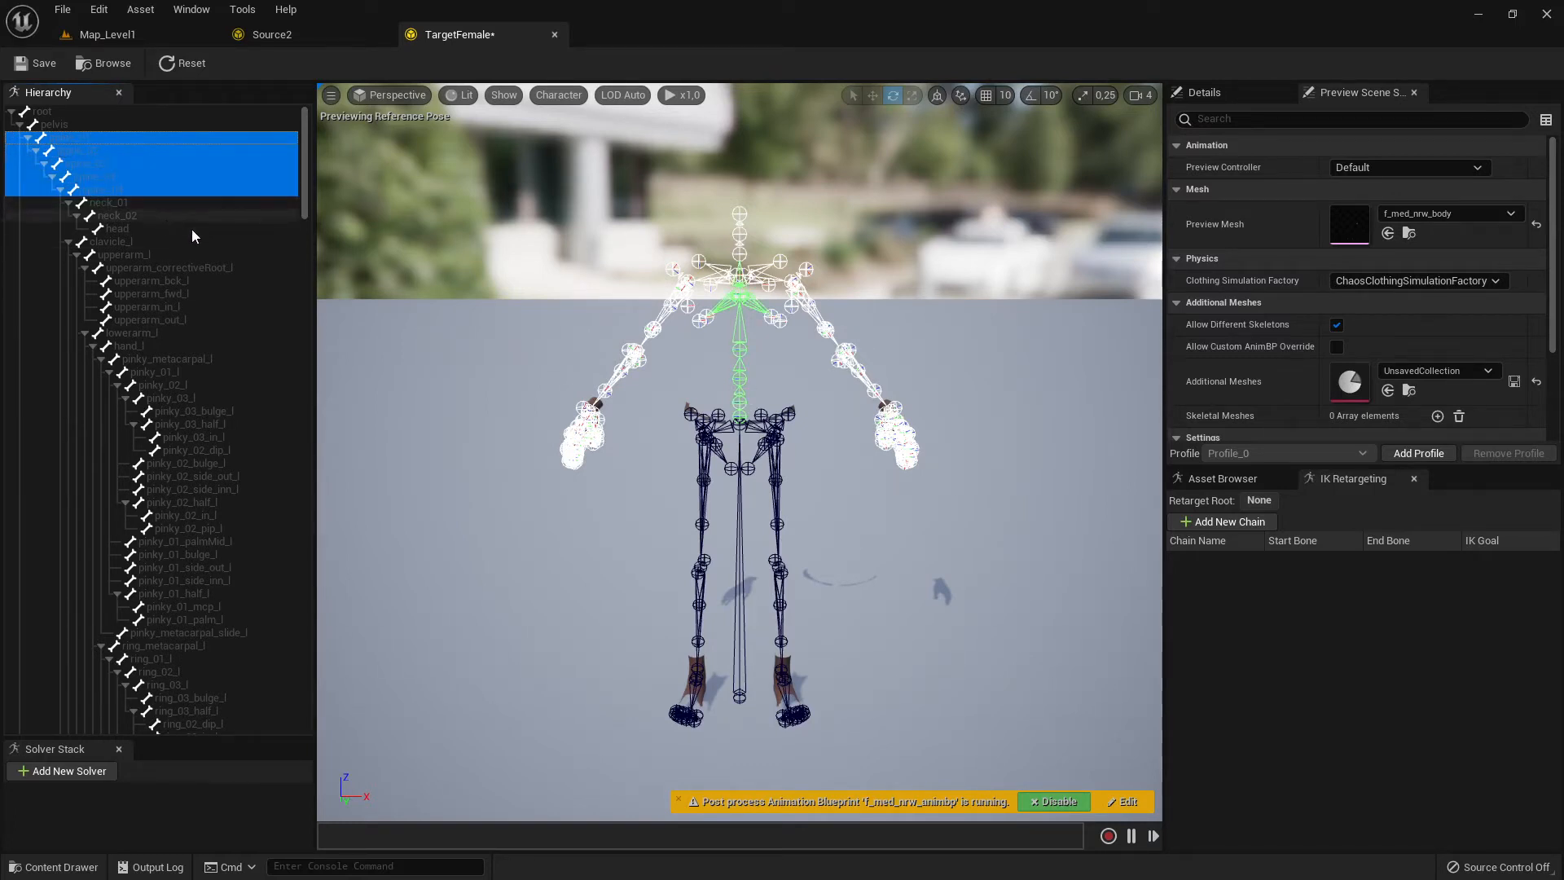
click(124, 191)
drag(97, 177, 71, 135)
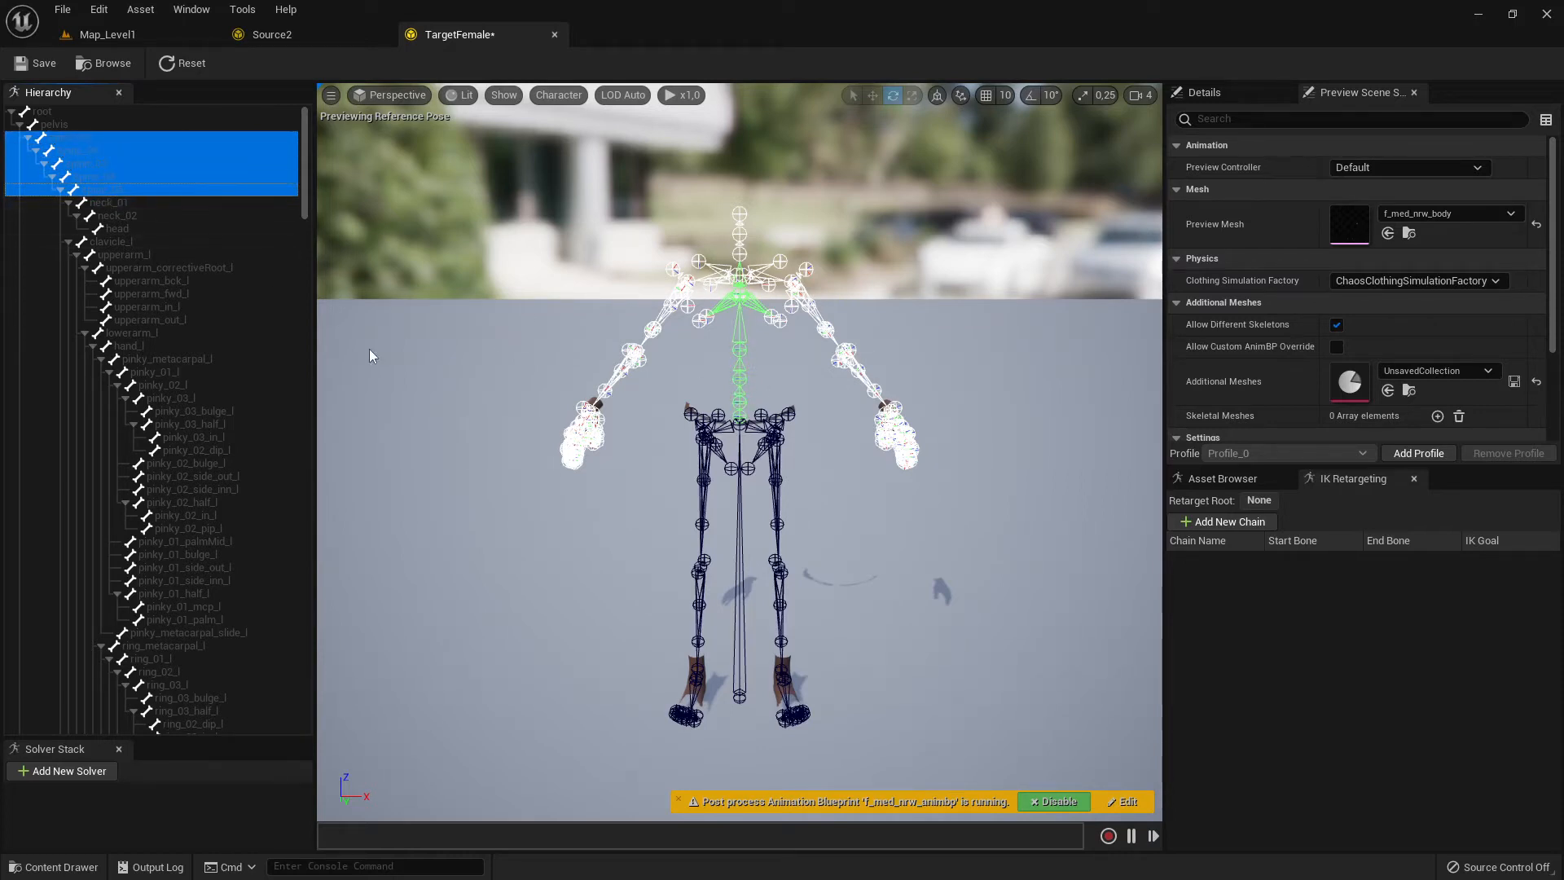
right_click(169, 171)
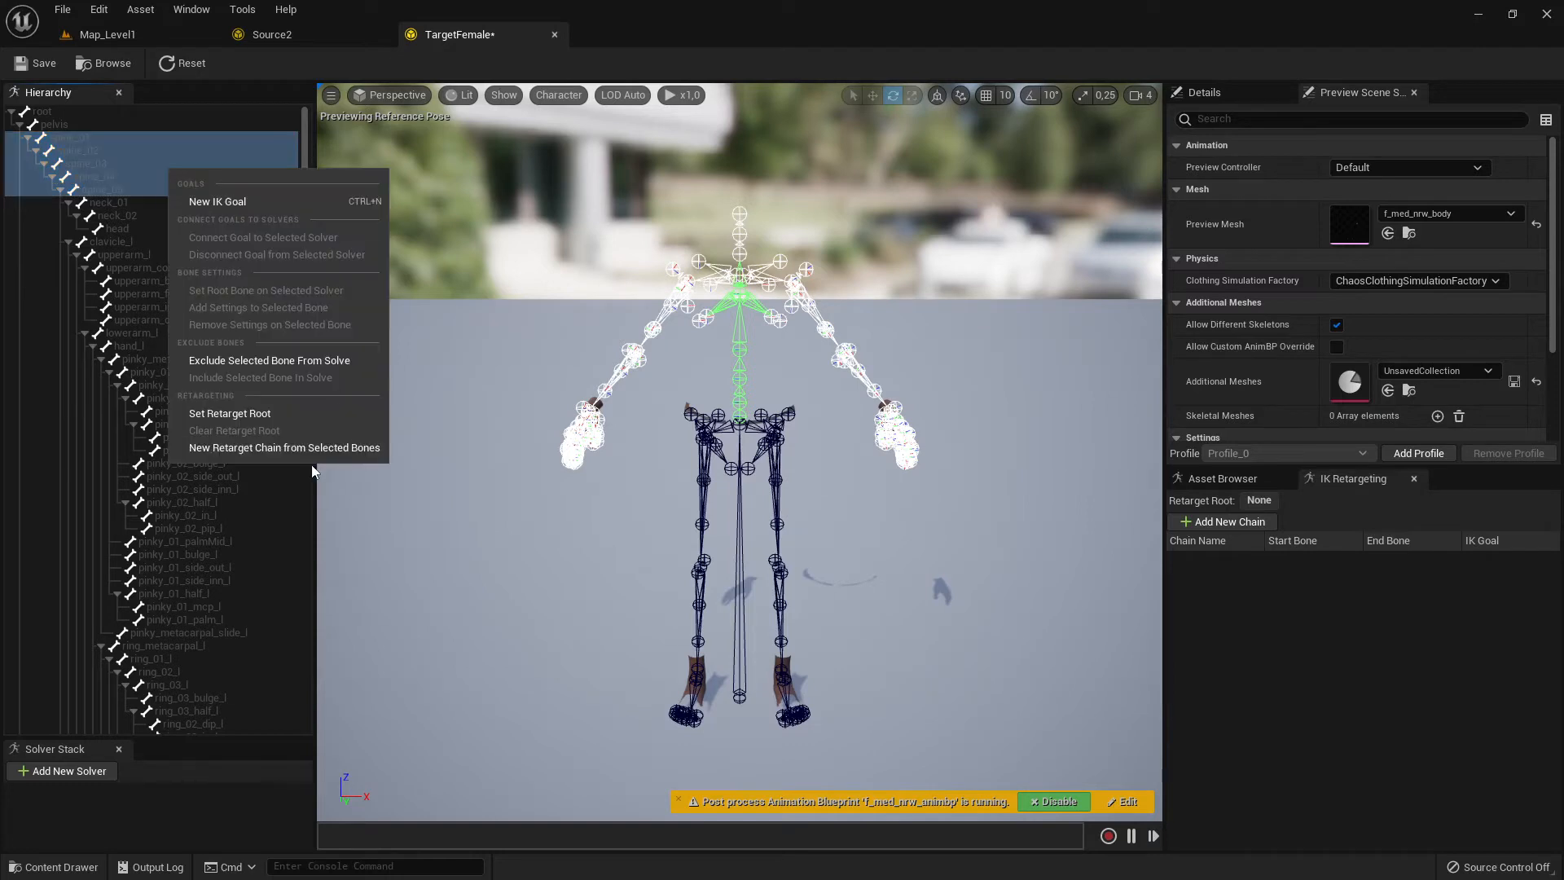
click(222, 447)
click(884, 539)
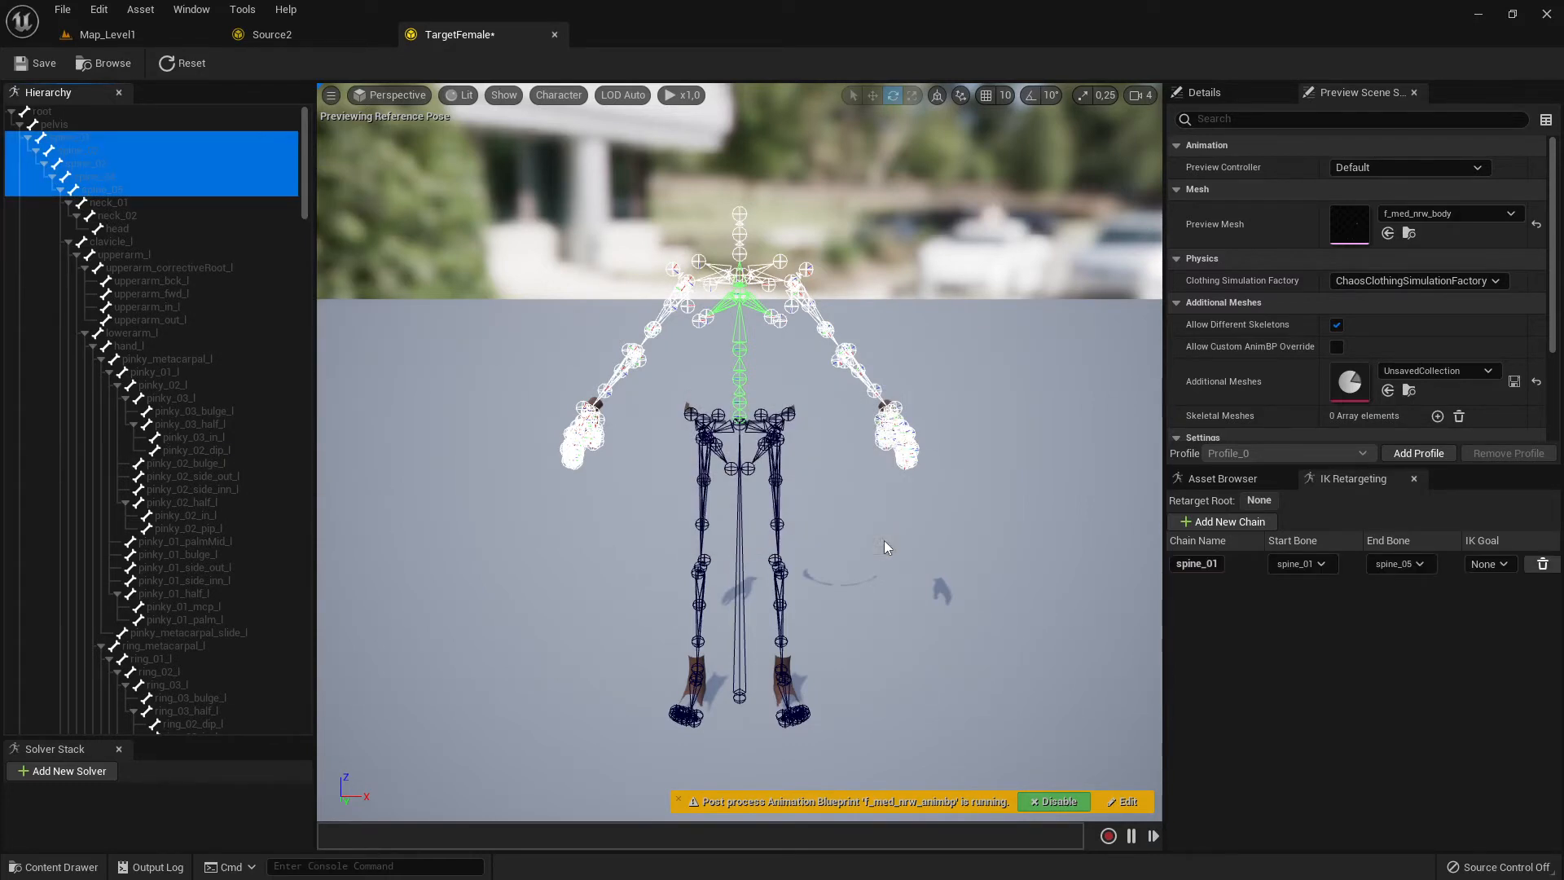
click(1365, 661)
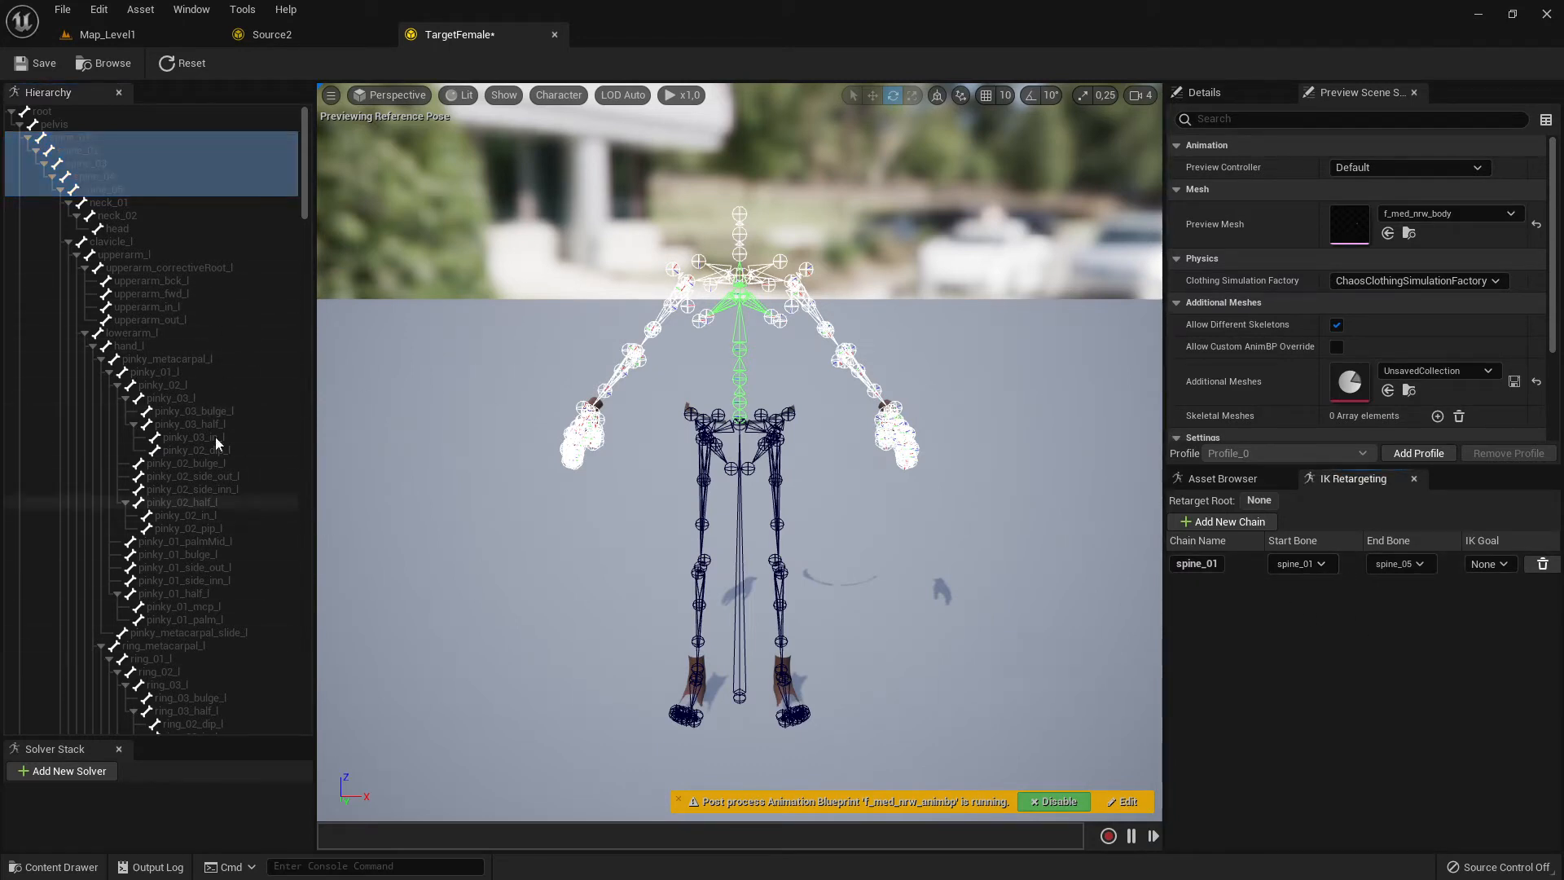
Step: Examine the left arm bones in the Source2 skeleton, from clavicle_l and upperarm_l down to hand_l
click(272, 34)
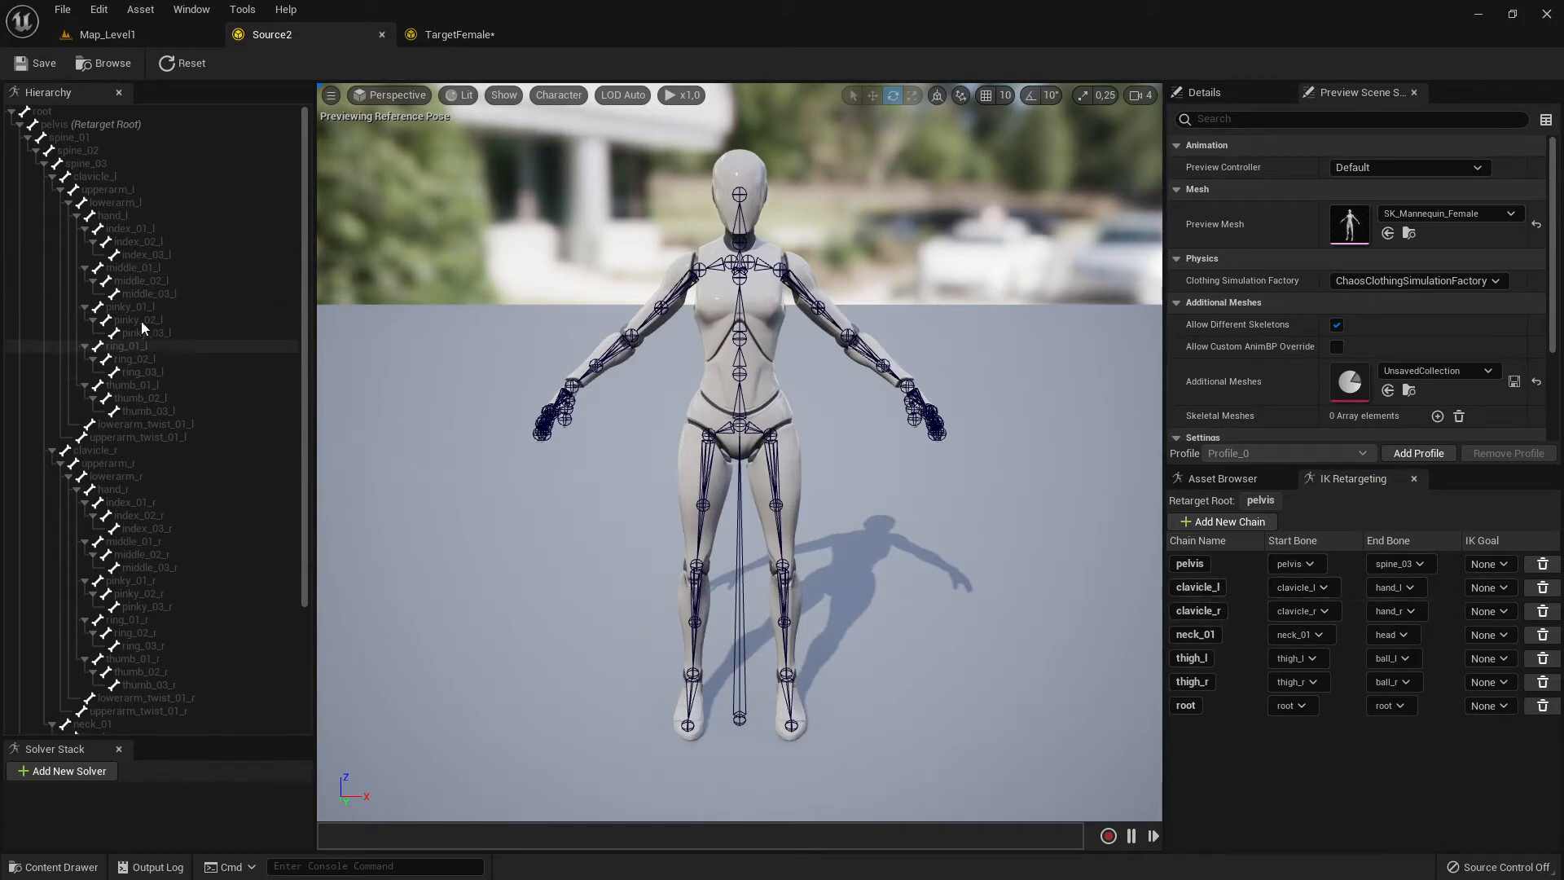
click(128, 267)
click(105, 202)
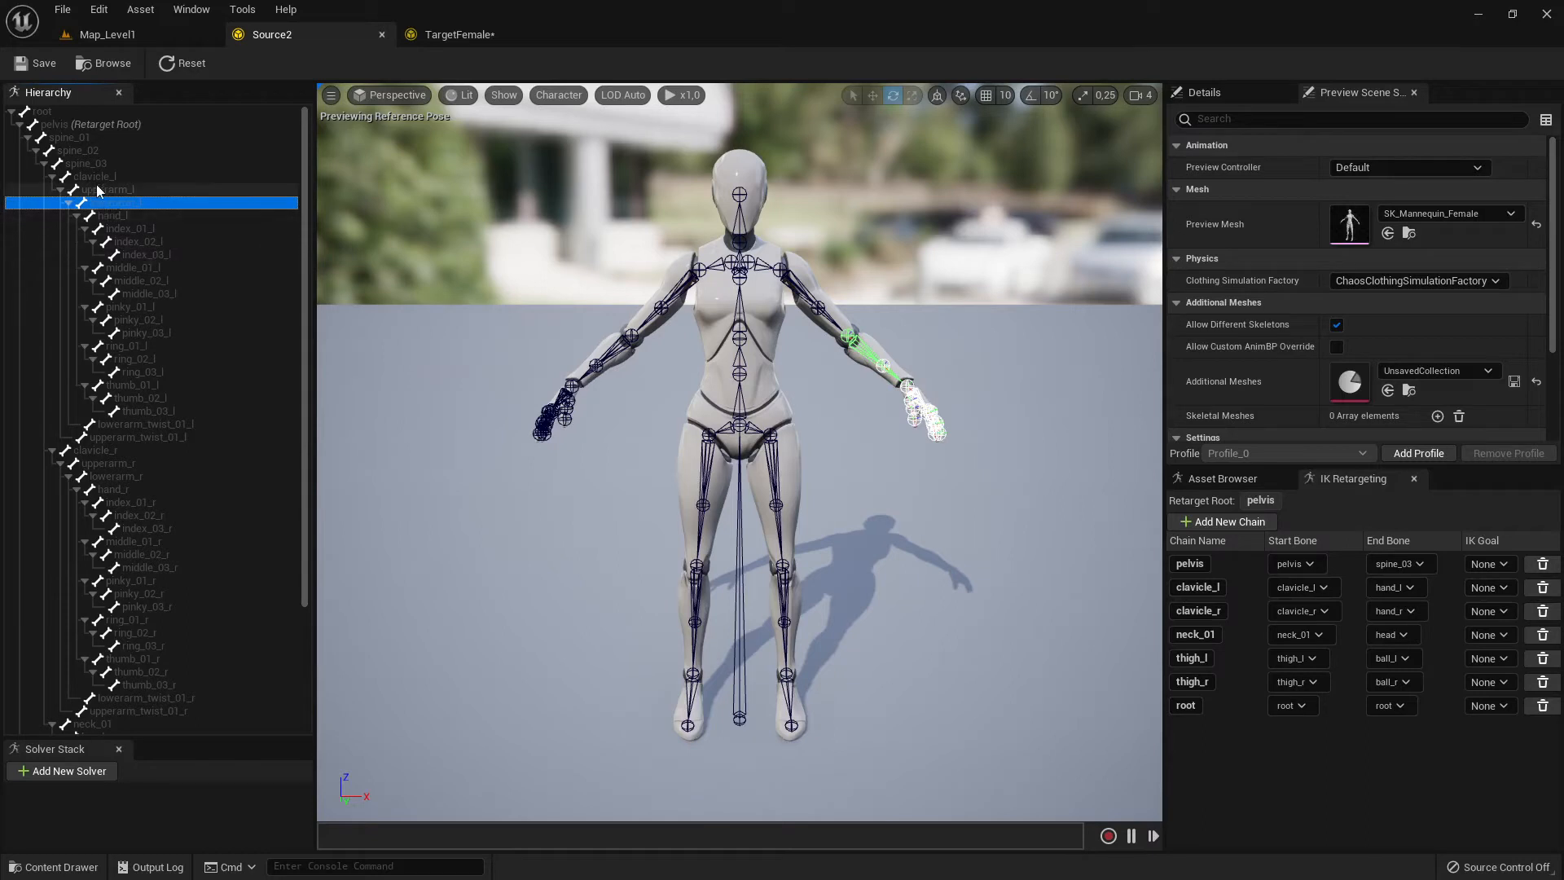
click(88, 164)
click(92, 178)
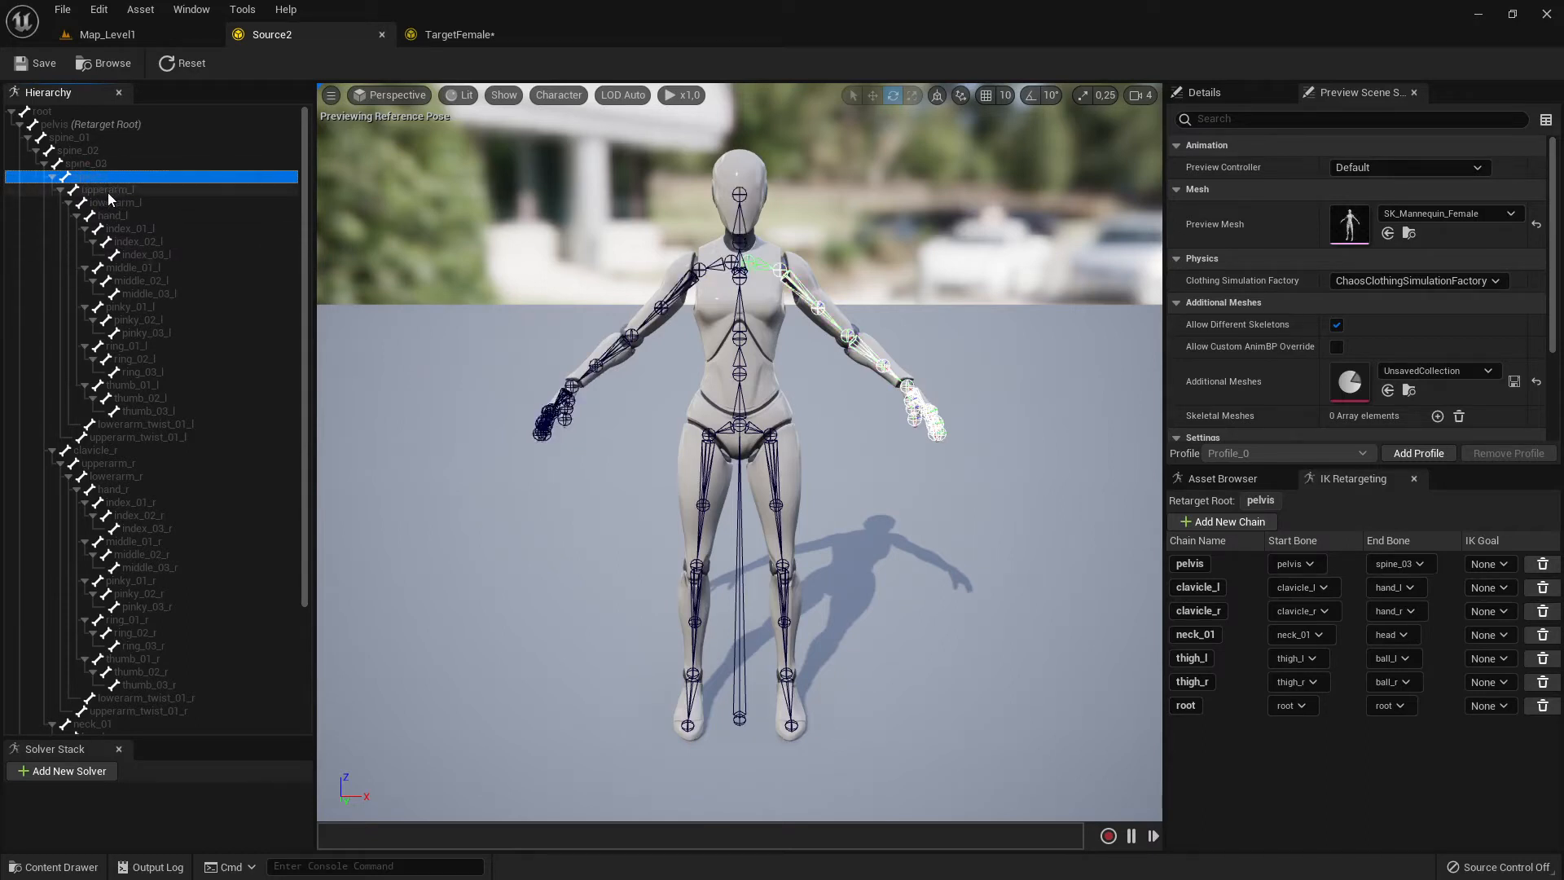
click(107, 202)
click(100, 189)
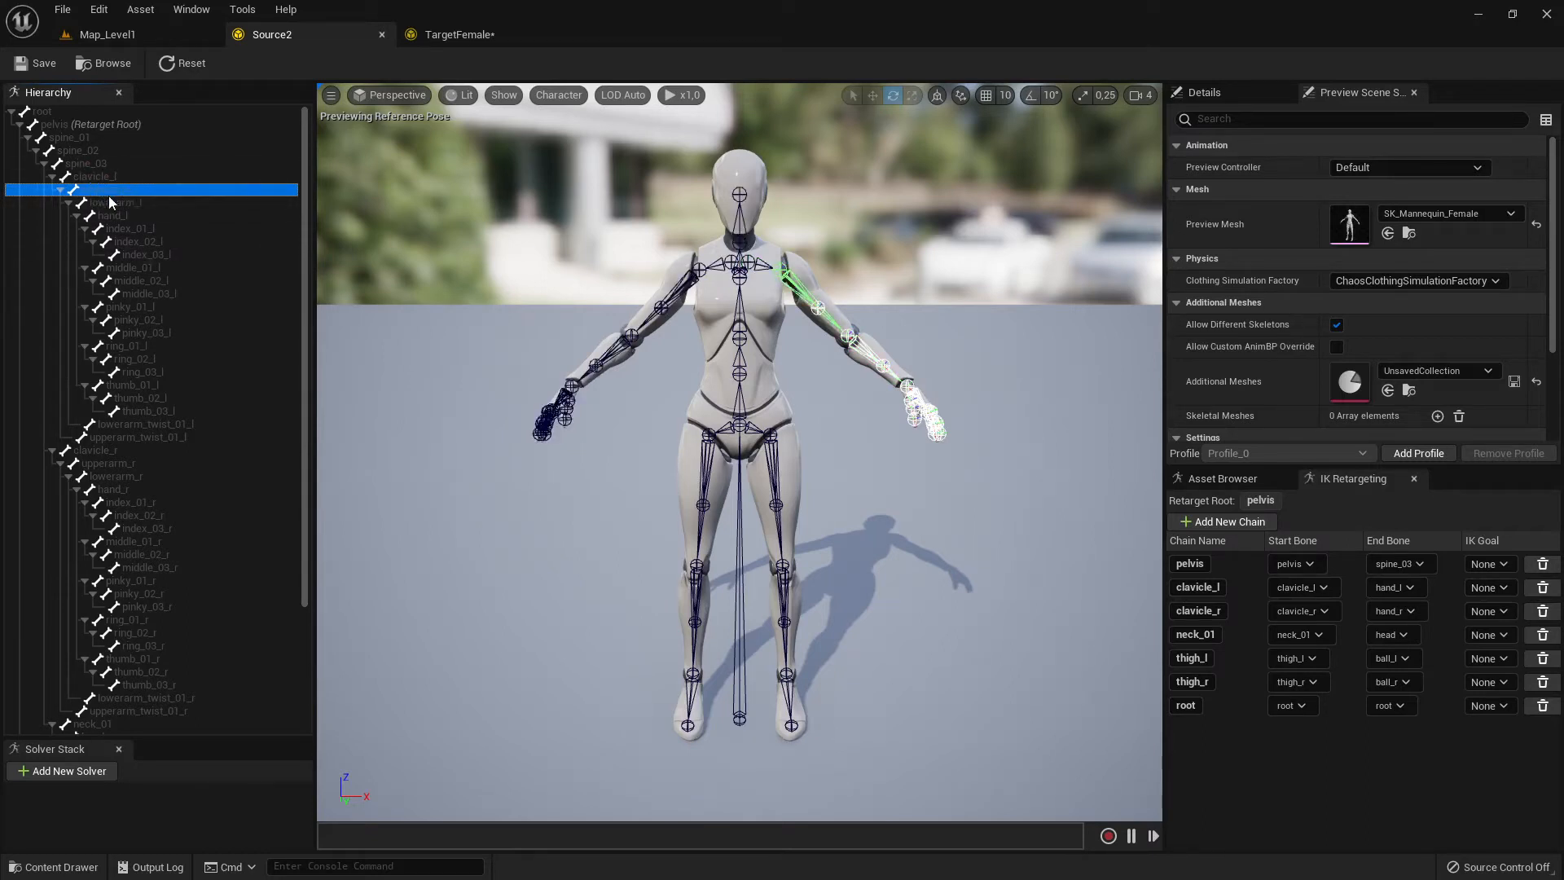
shift+click(124, 213)
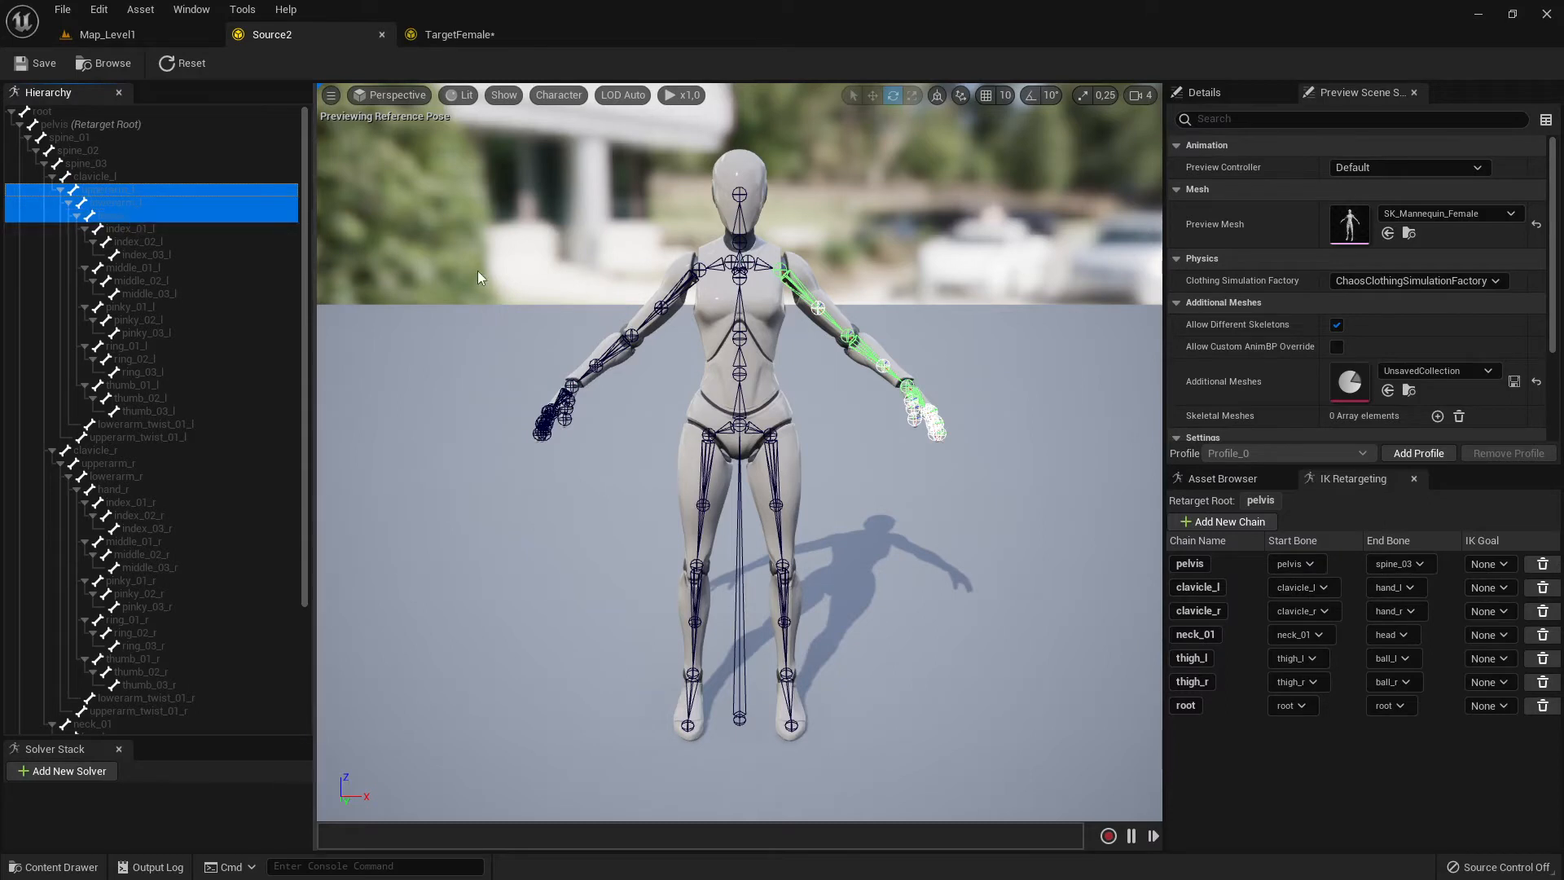
Step: Examine the left arm bones in the TargetFemale skeleton, from clavicle_l and upperarm_l through the corrective bones to lowerarm_l
click(457, 35)
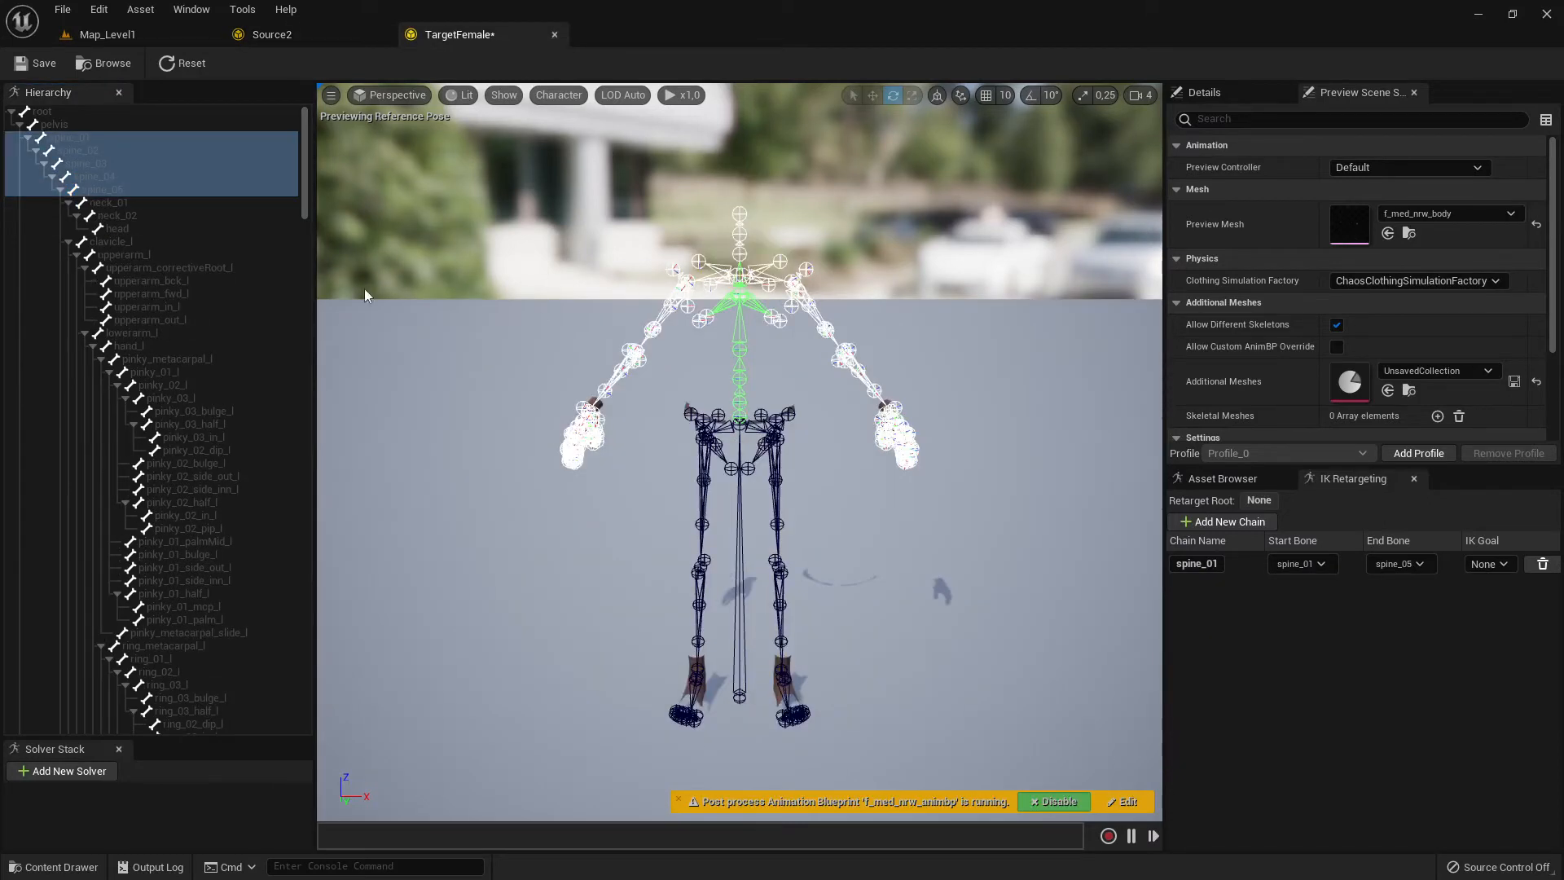
click(114, 241)
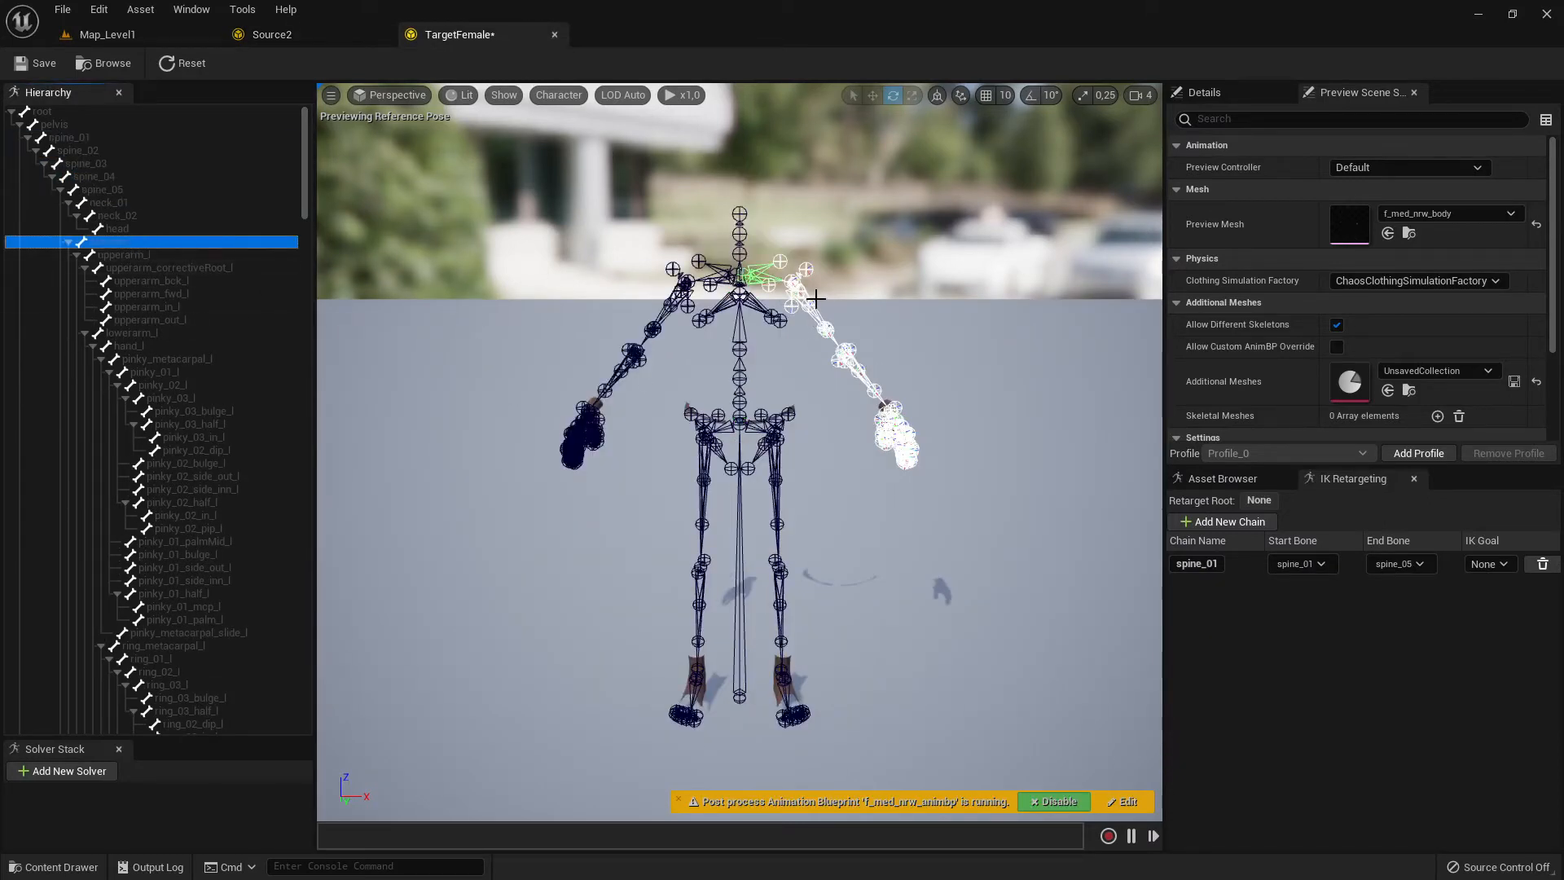
click(119, 256)
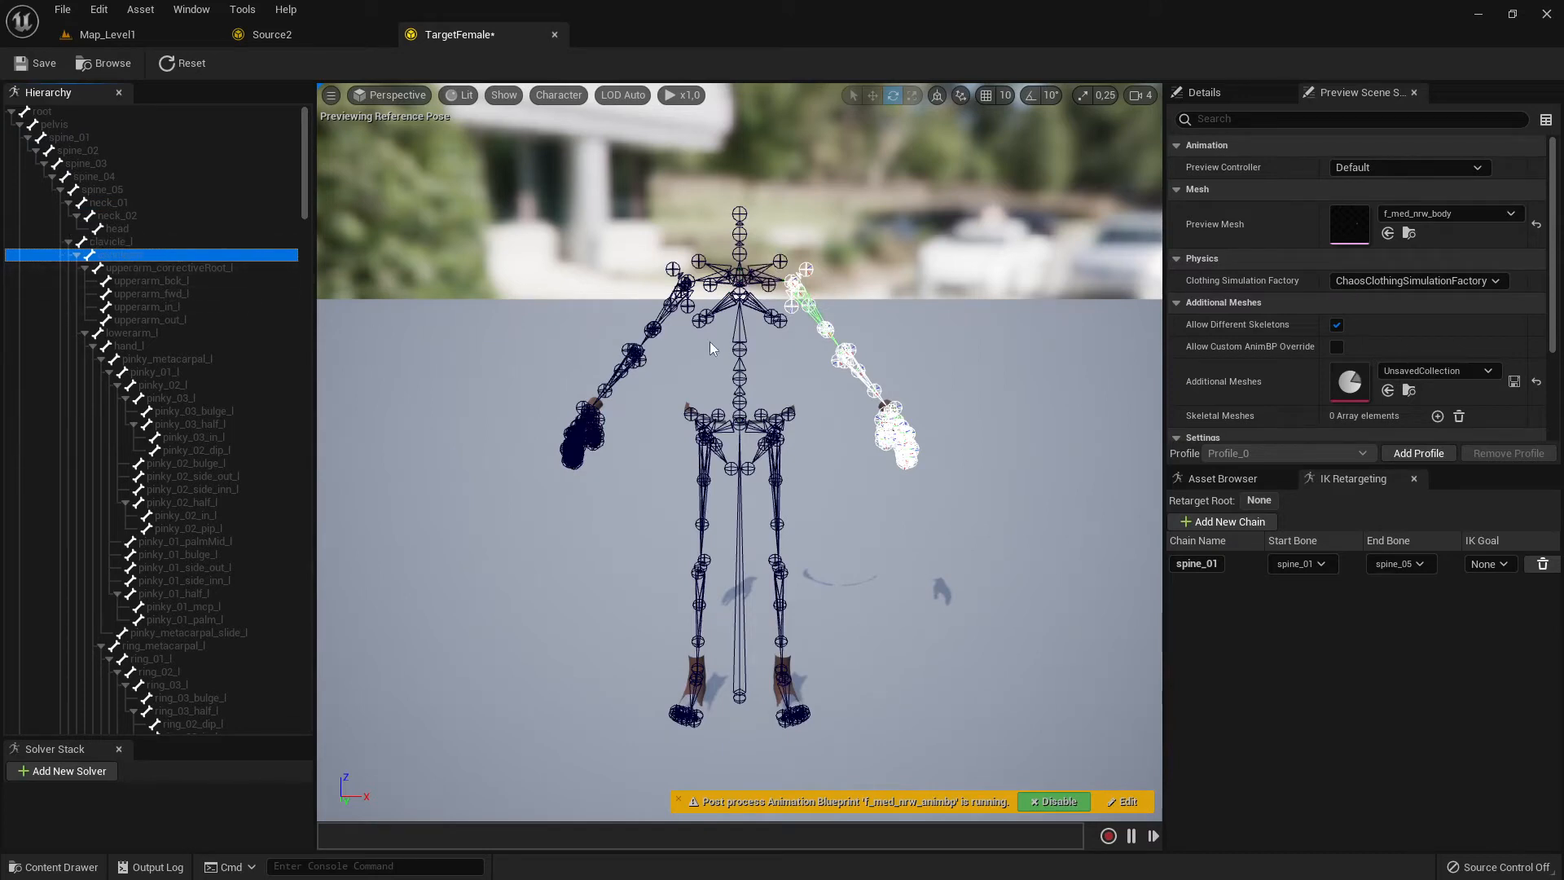
ctrl+click(148, 267)
ctrl+click(200, 282)
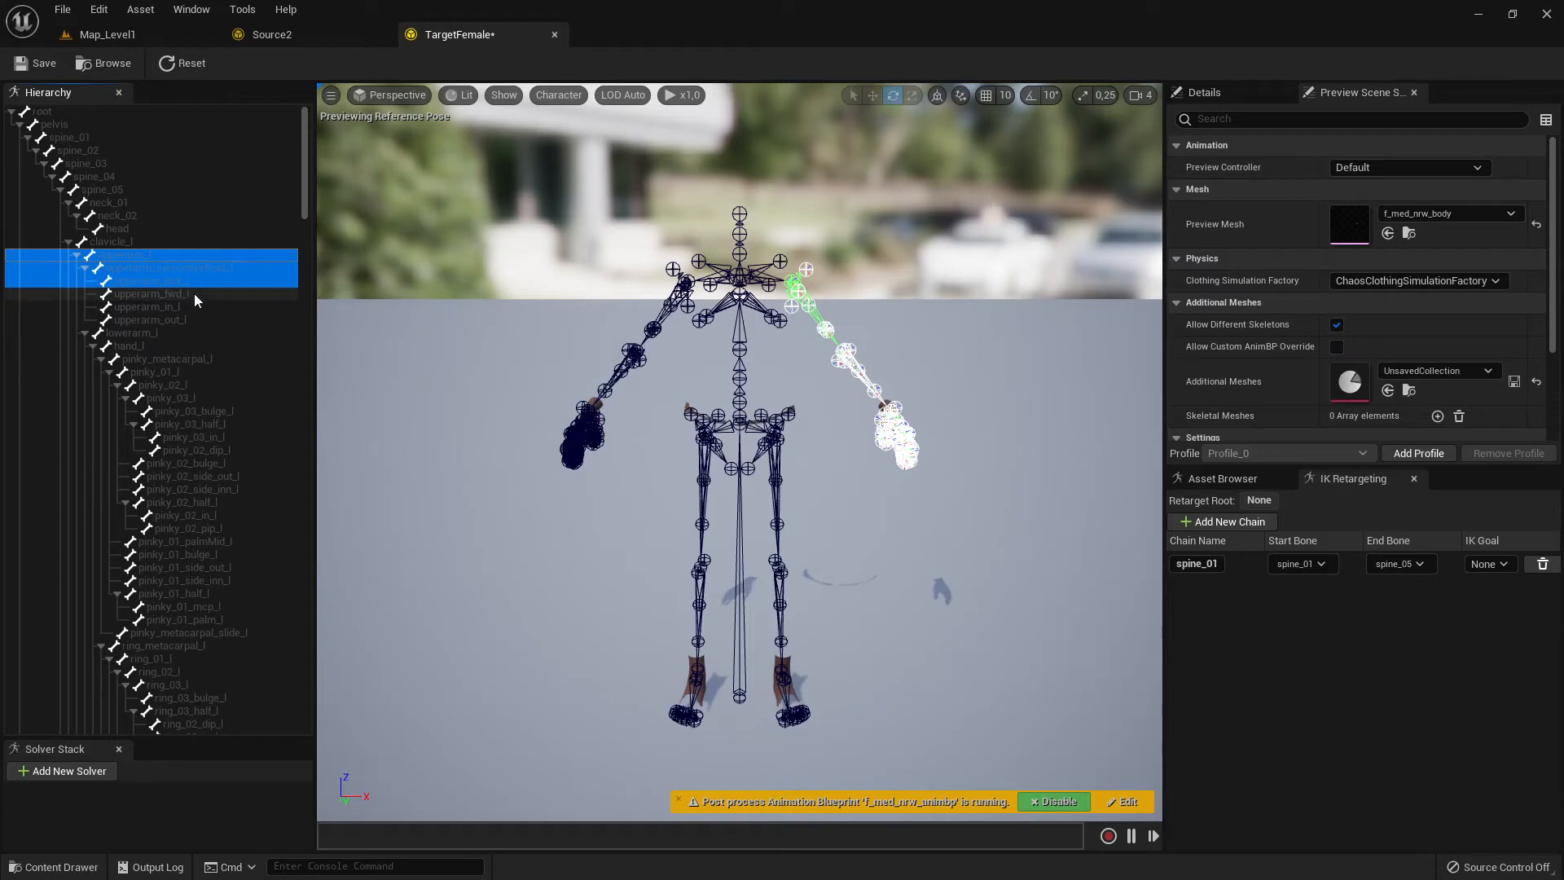
ctrl+click(150, 294)
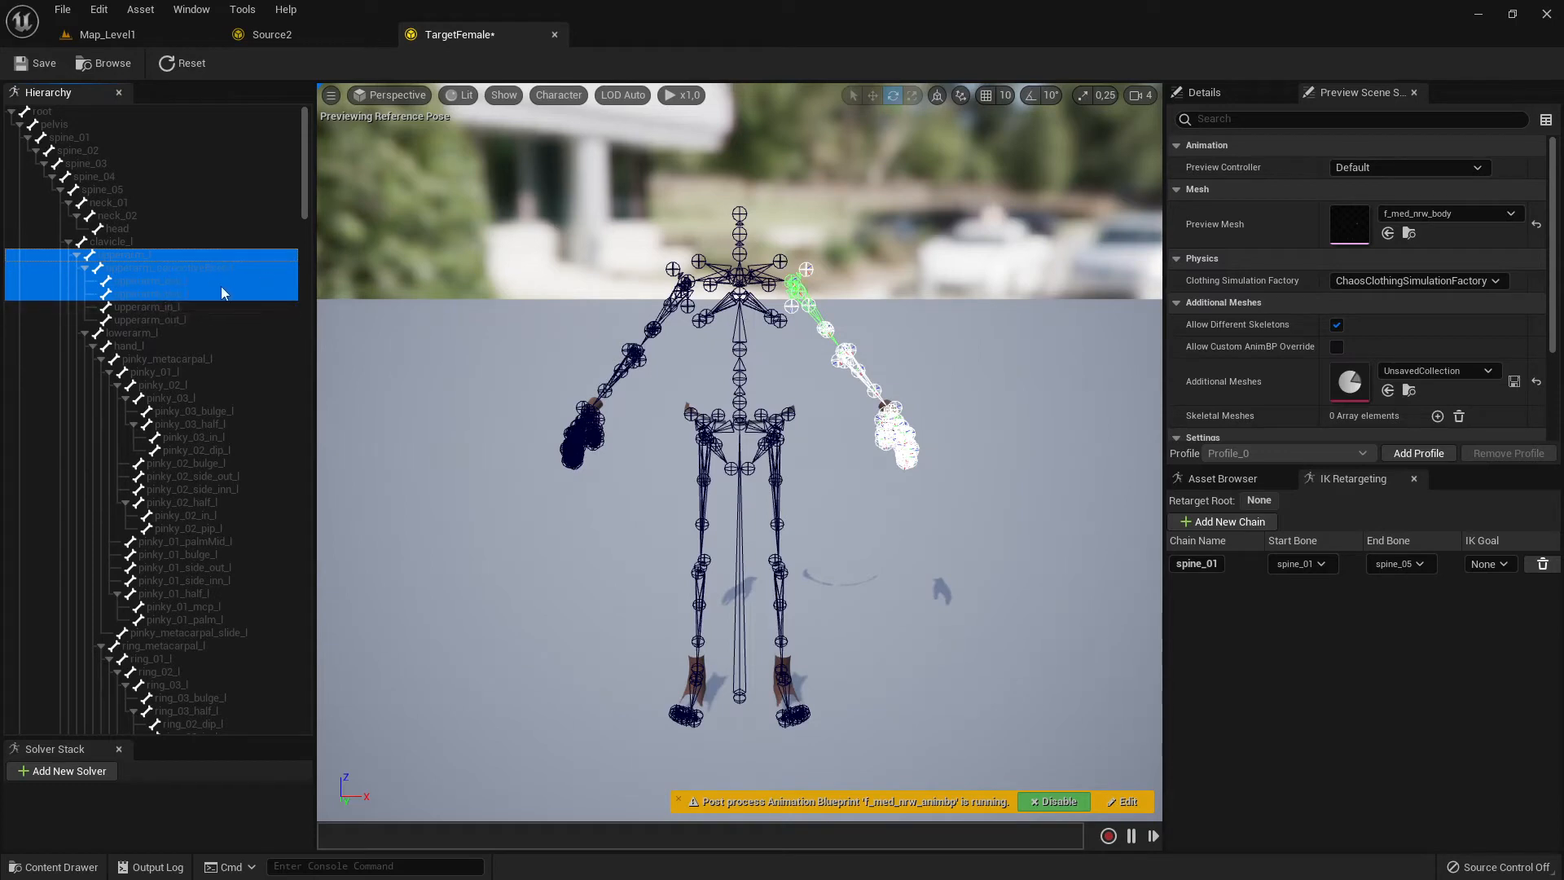
ctrl+click(141, 295)
ctrl+click(140, 280)
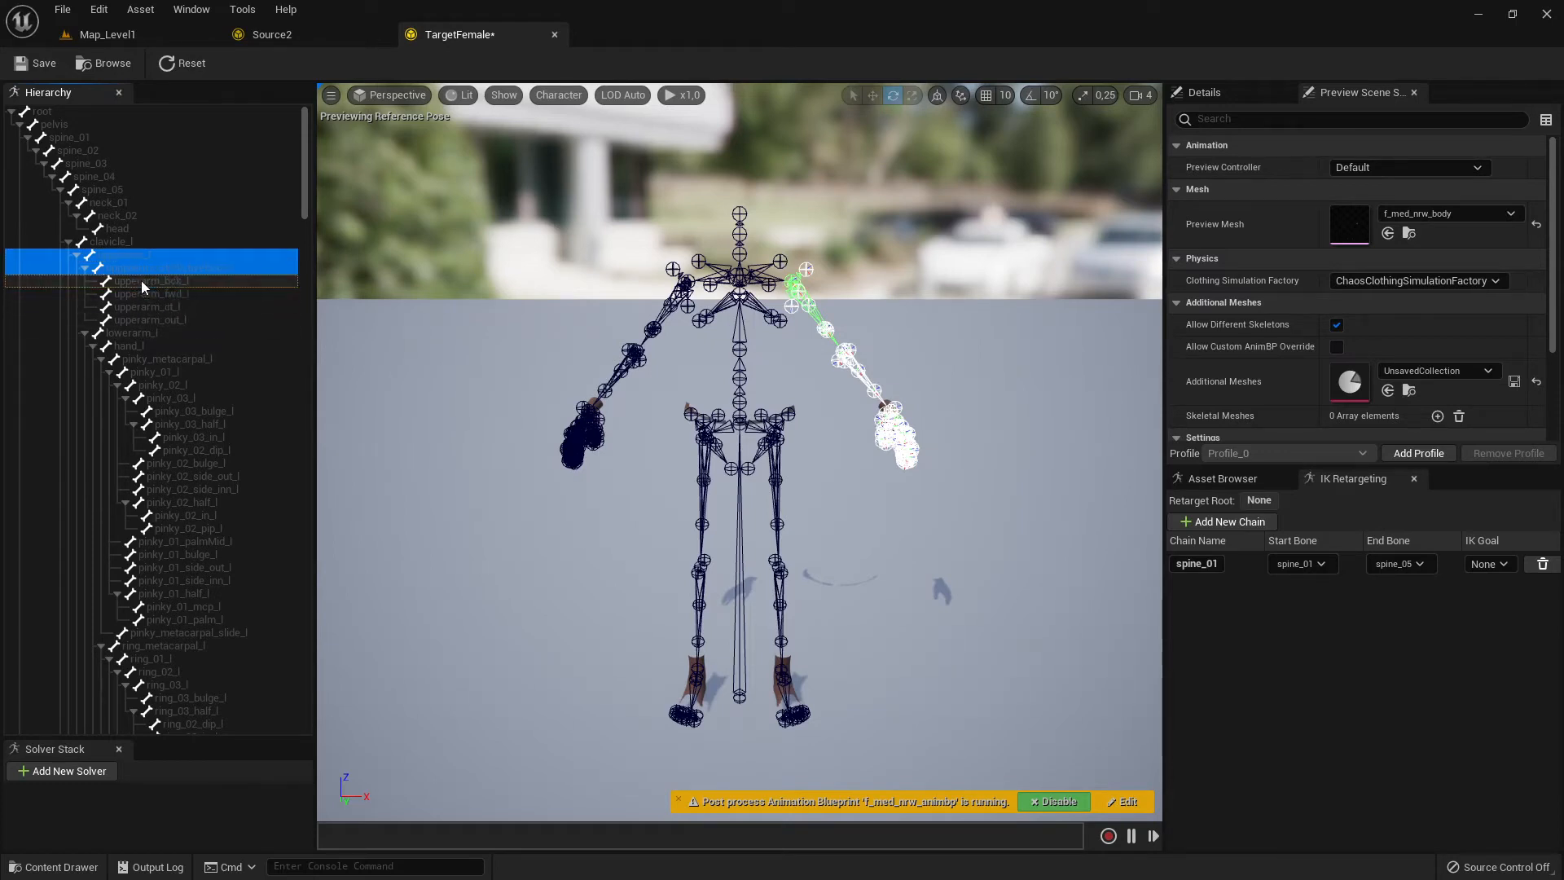
shift+click(133, 337)
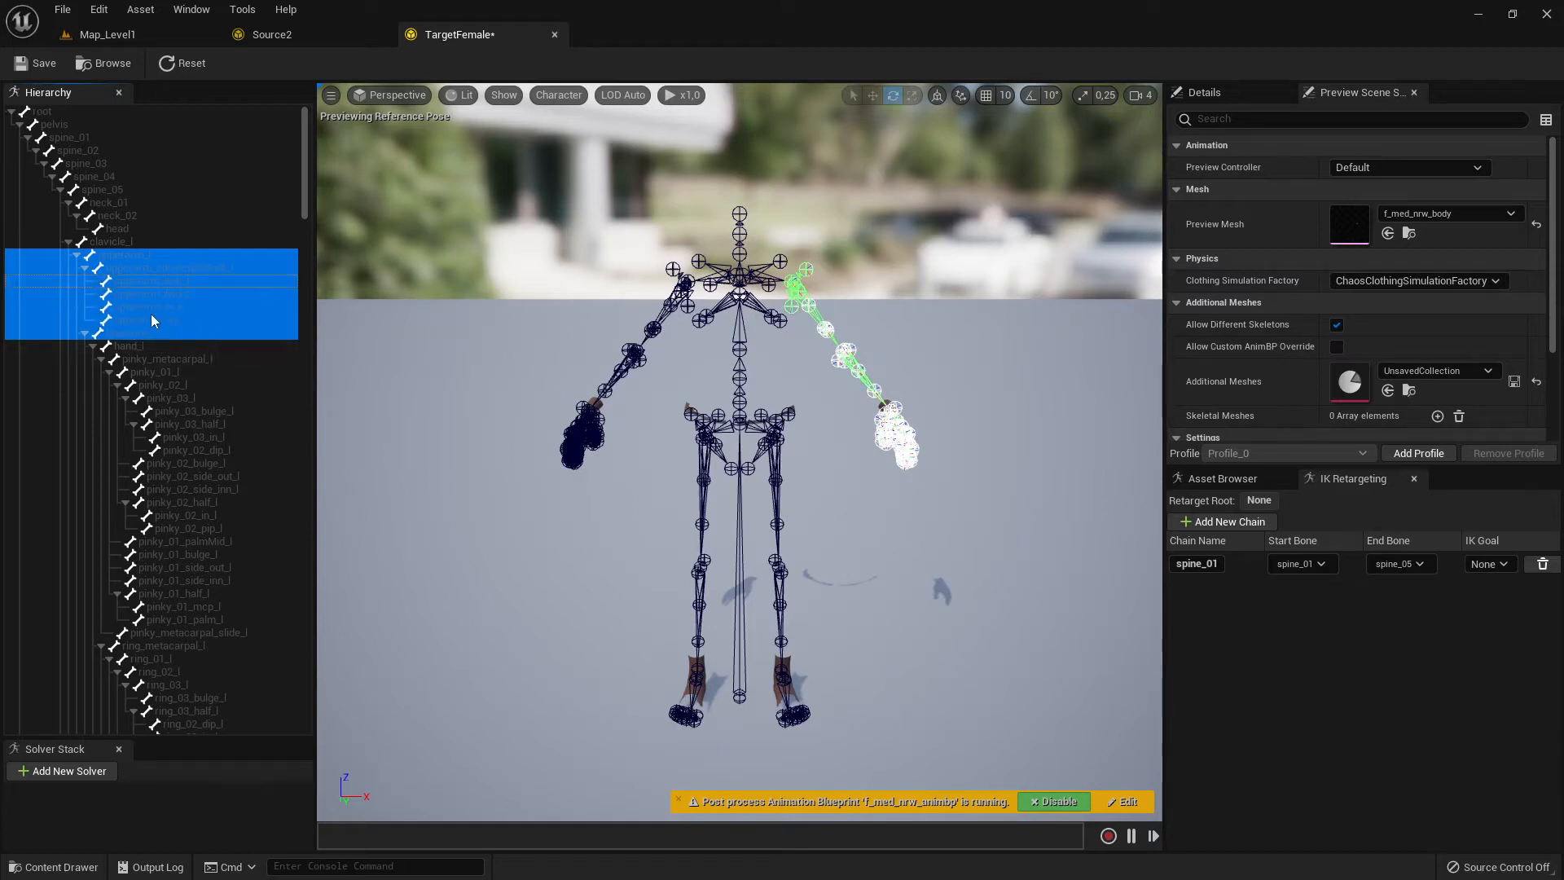
click(116, 257)
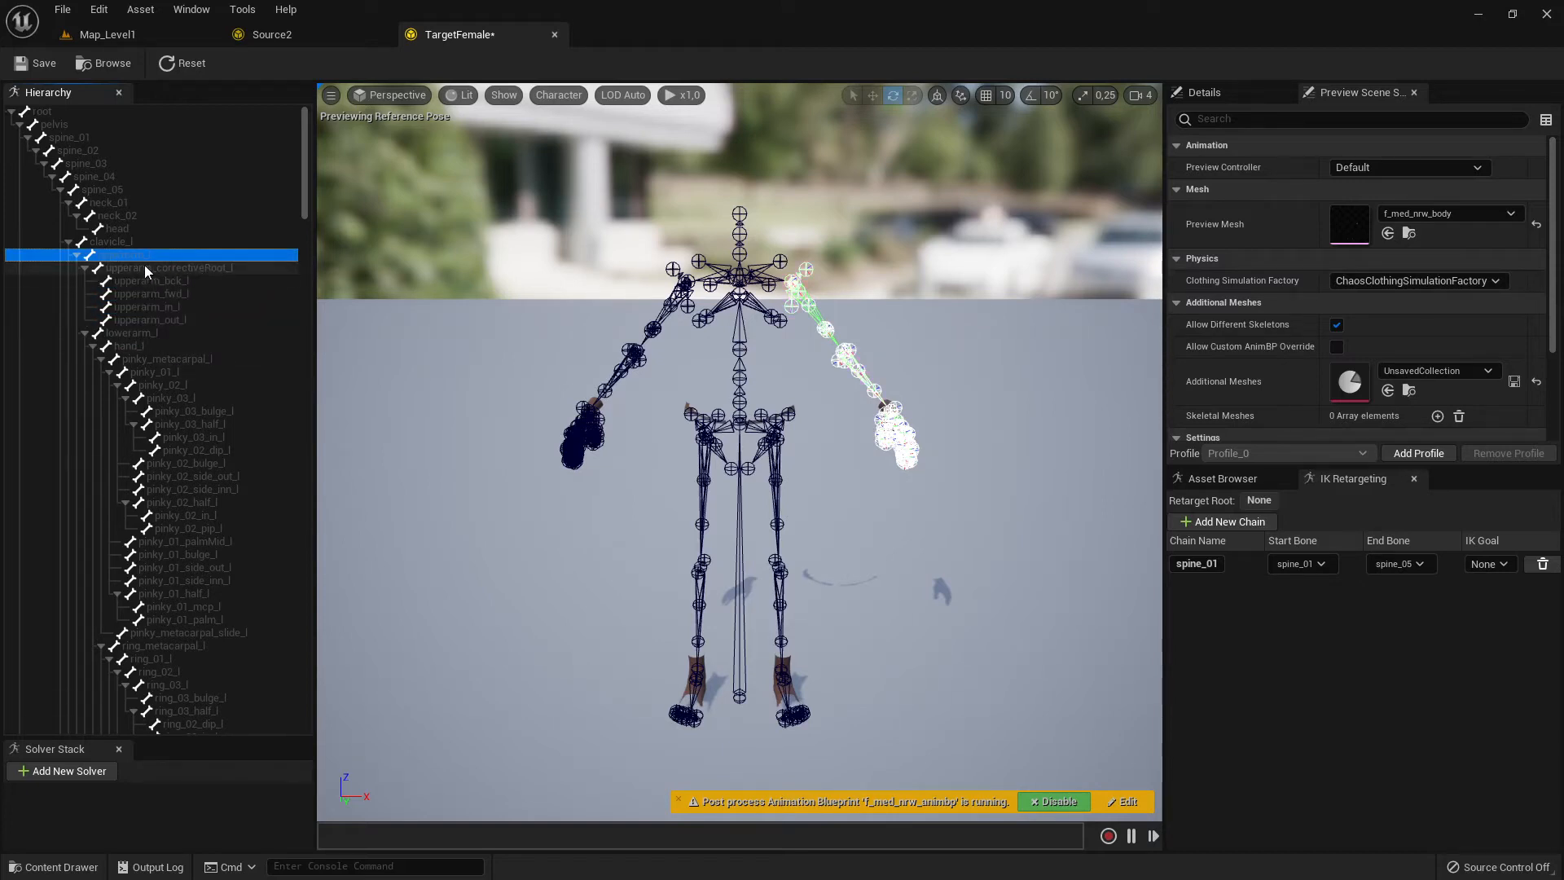
click(117, 242)
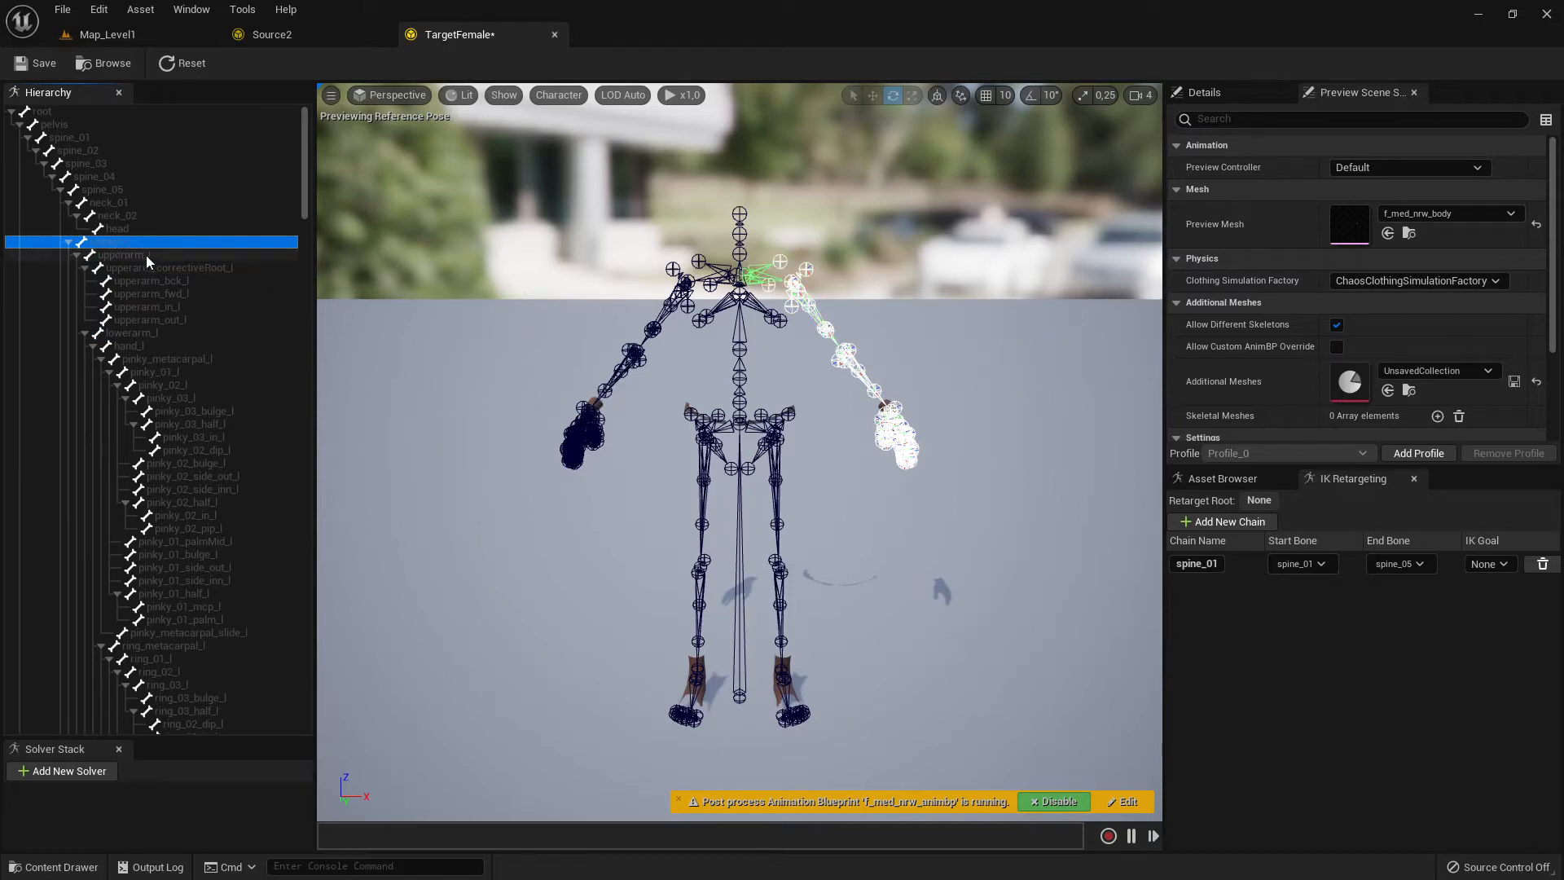
Step: Create a retarget chain in TargetFemale from upperarm_l, upperarm_correctiveRoot_l, lowerarm_l and hand_l, running from upperarm_l to hand_l
click(140, 254)
shift+click(143, 267)
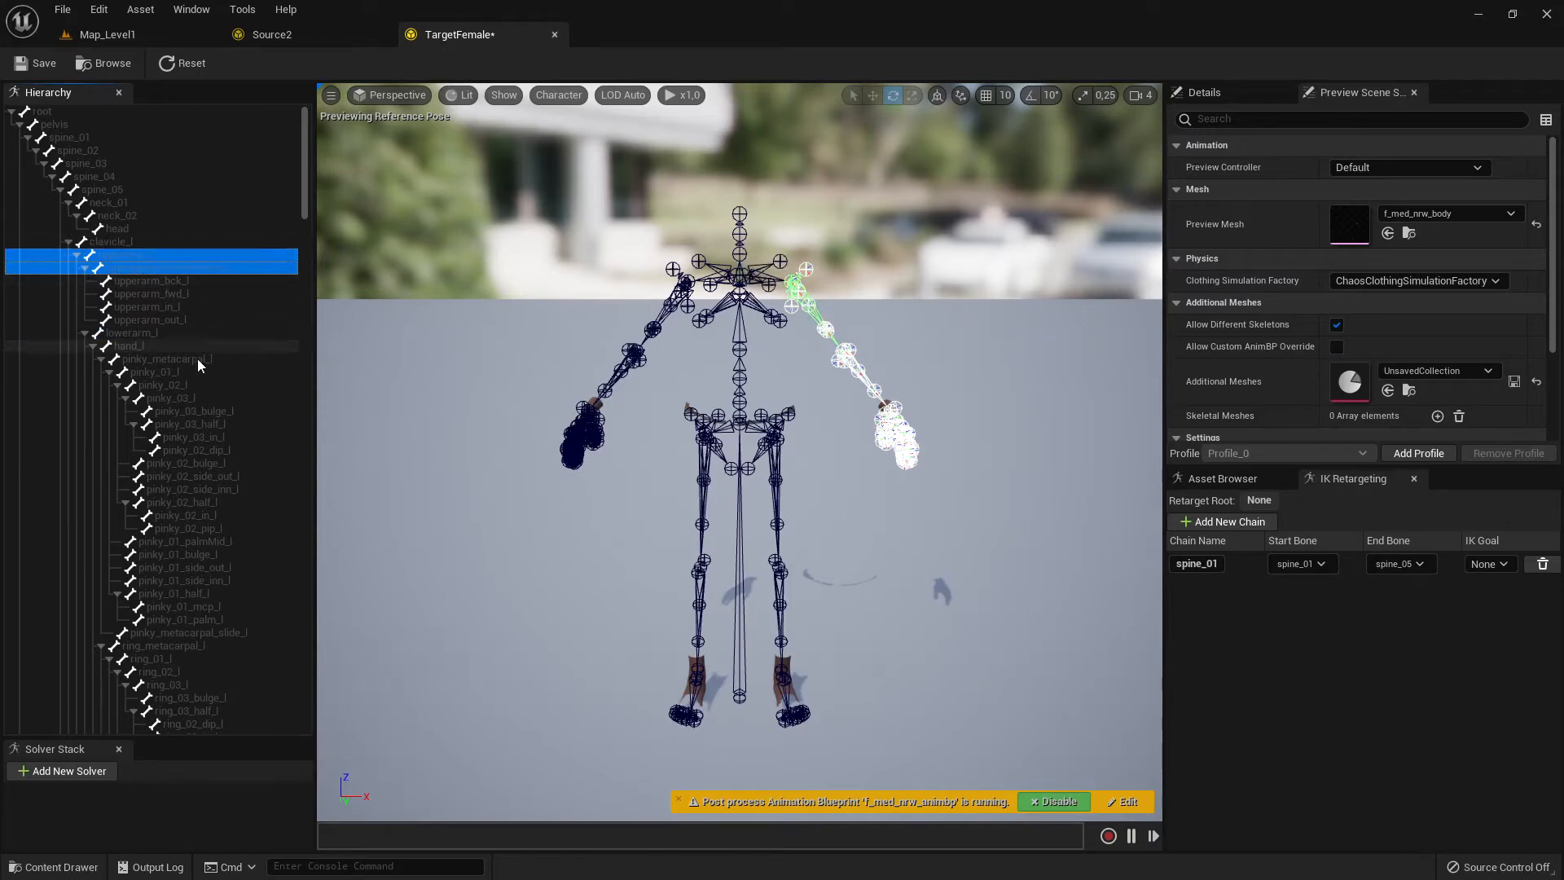
ctrl+click(139, 334)
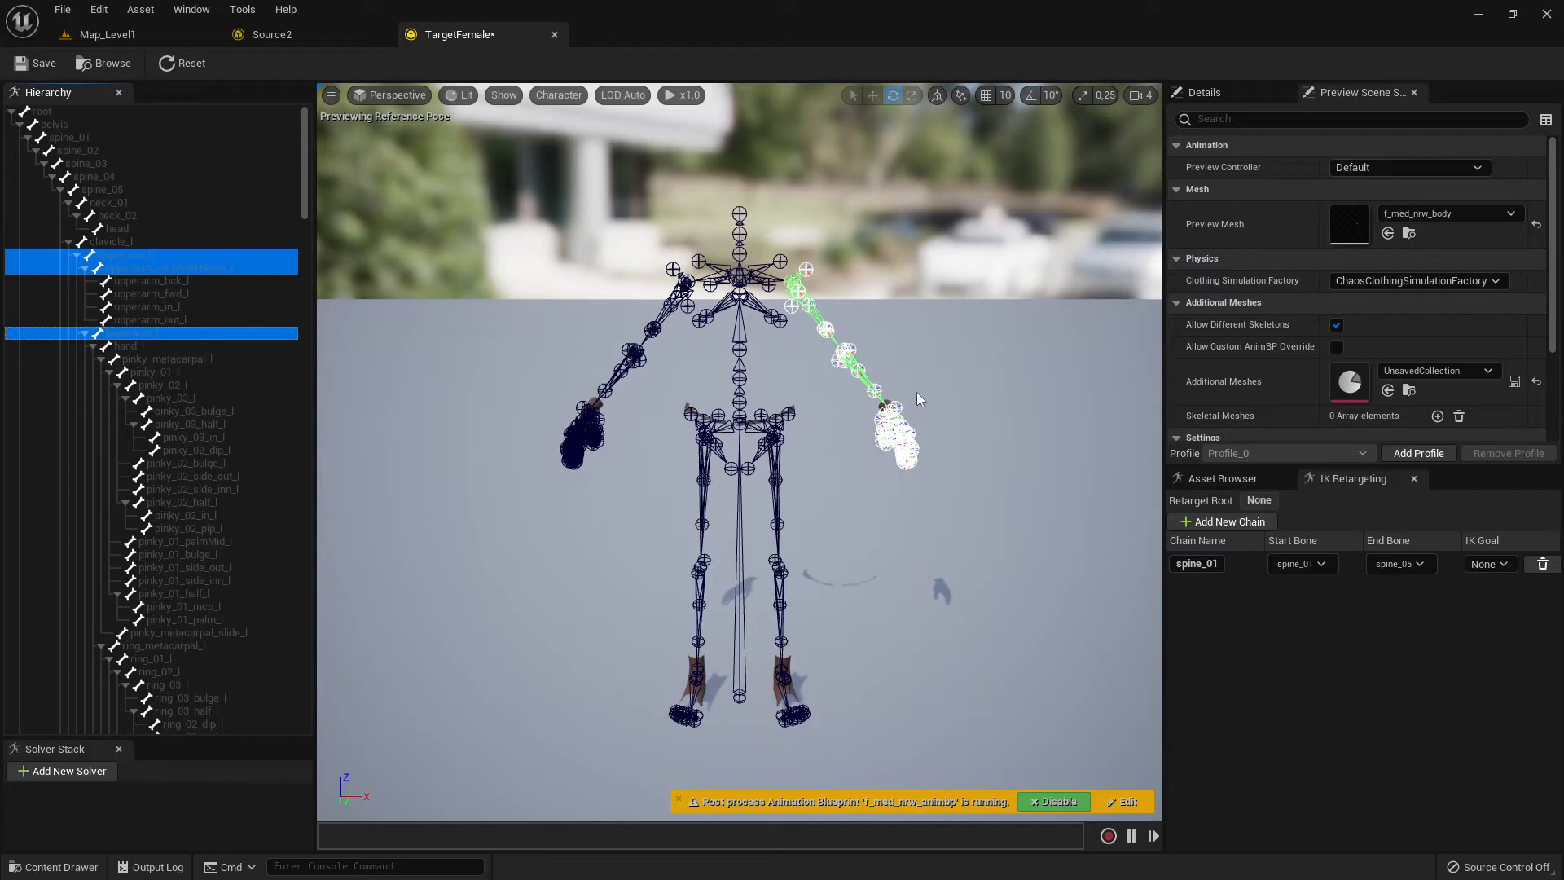
ctrl+click(179, 346)
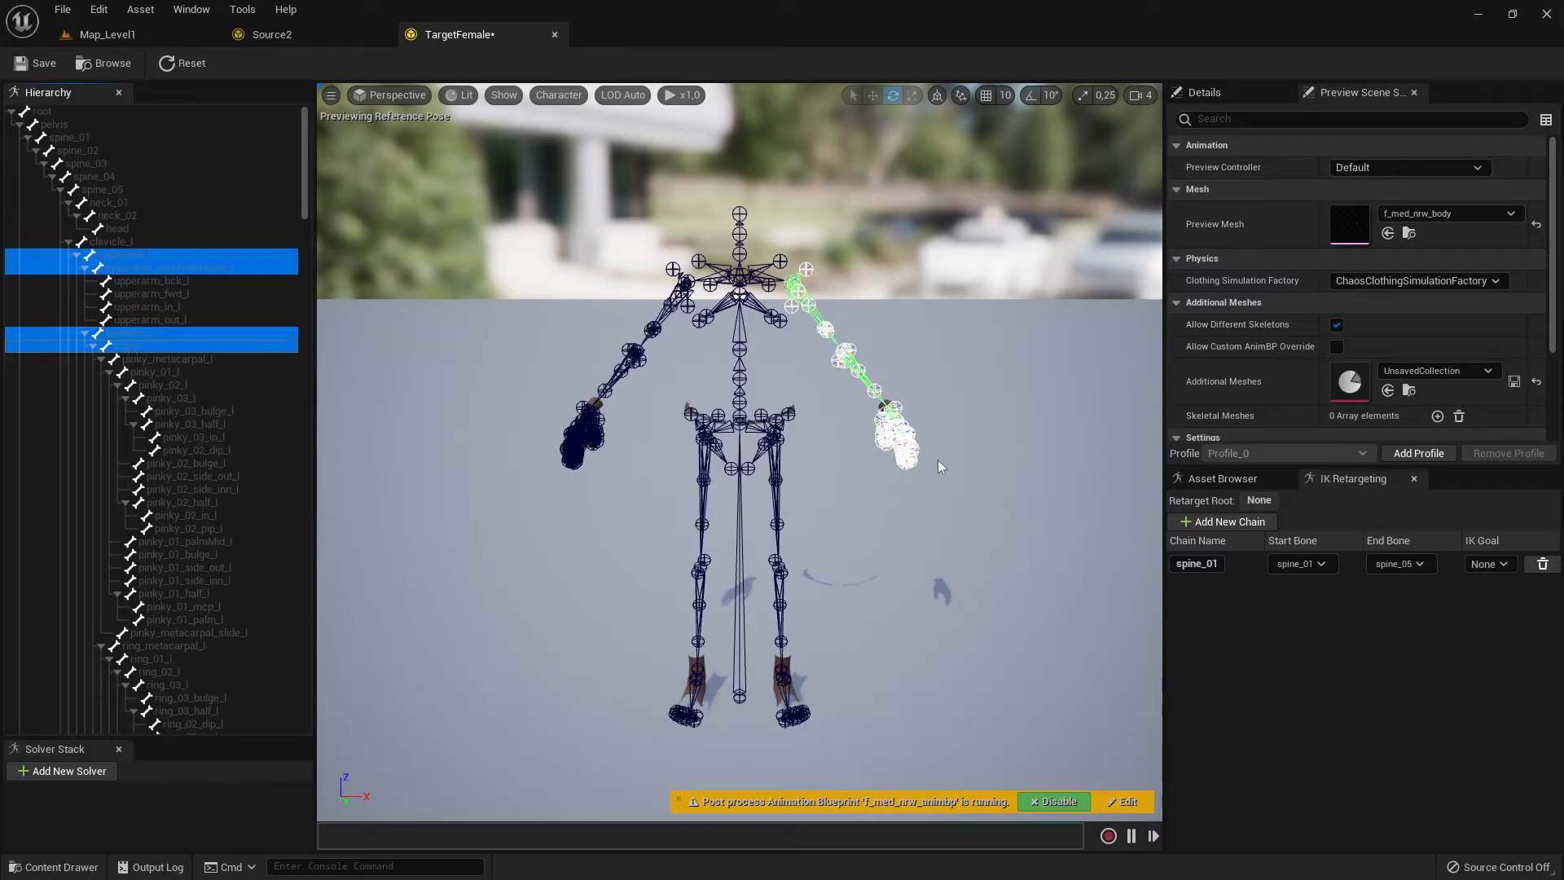
click(273, 34)
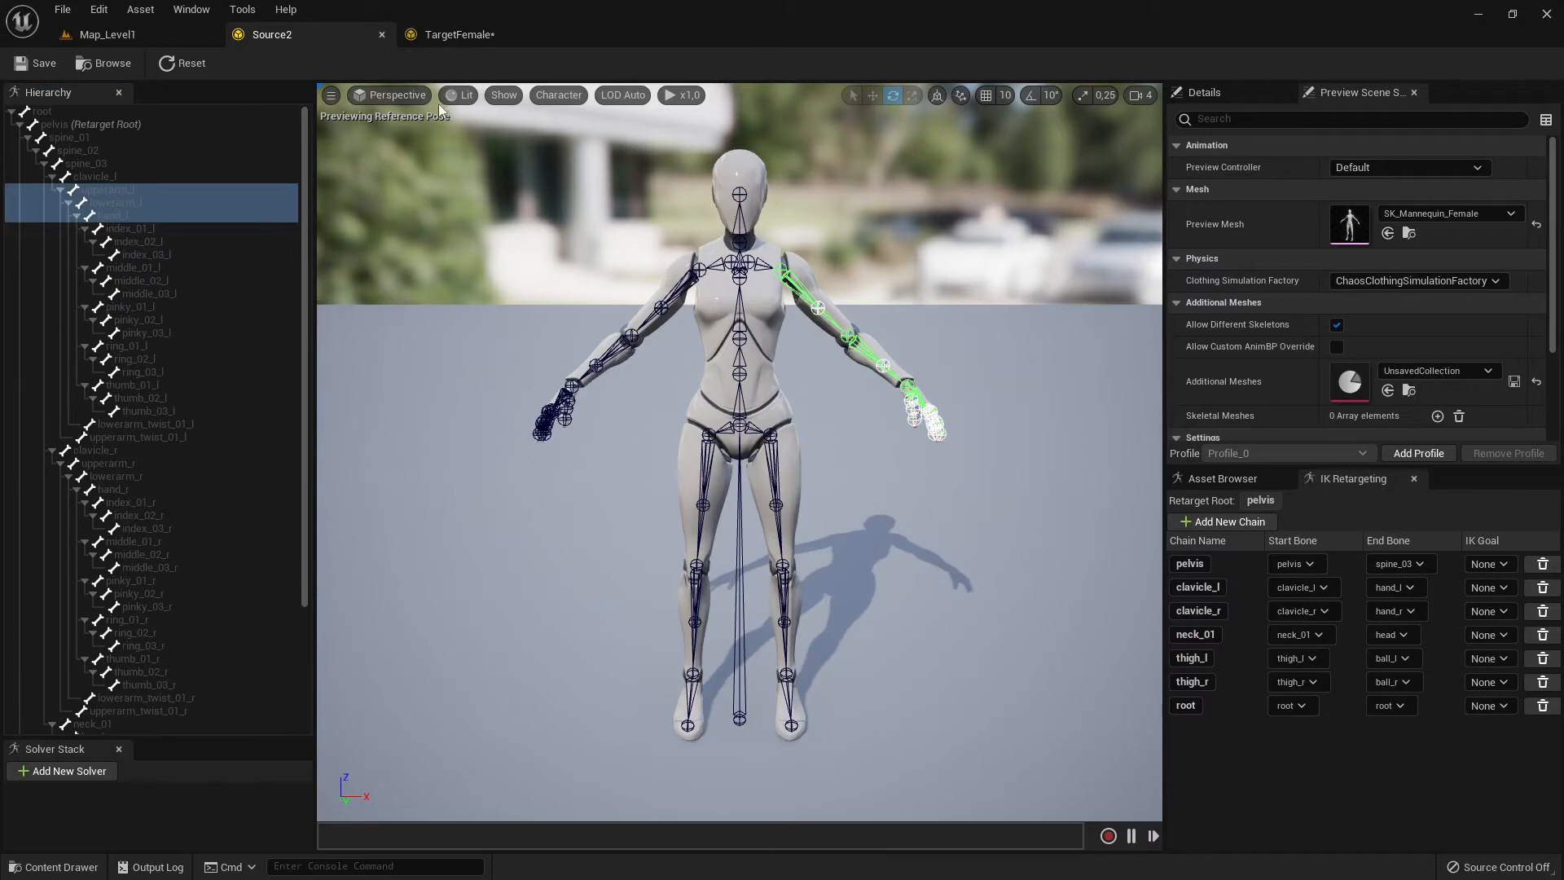
click(440, 37)
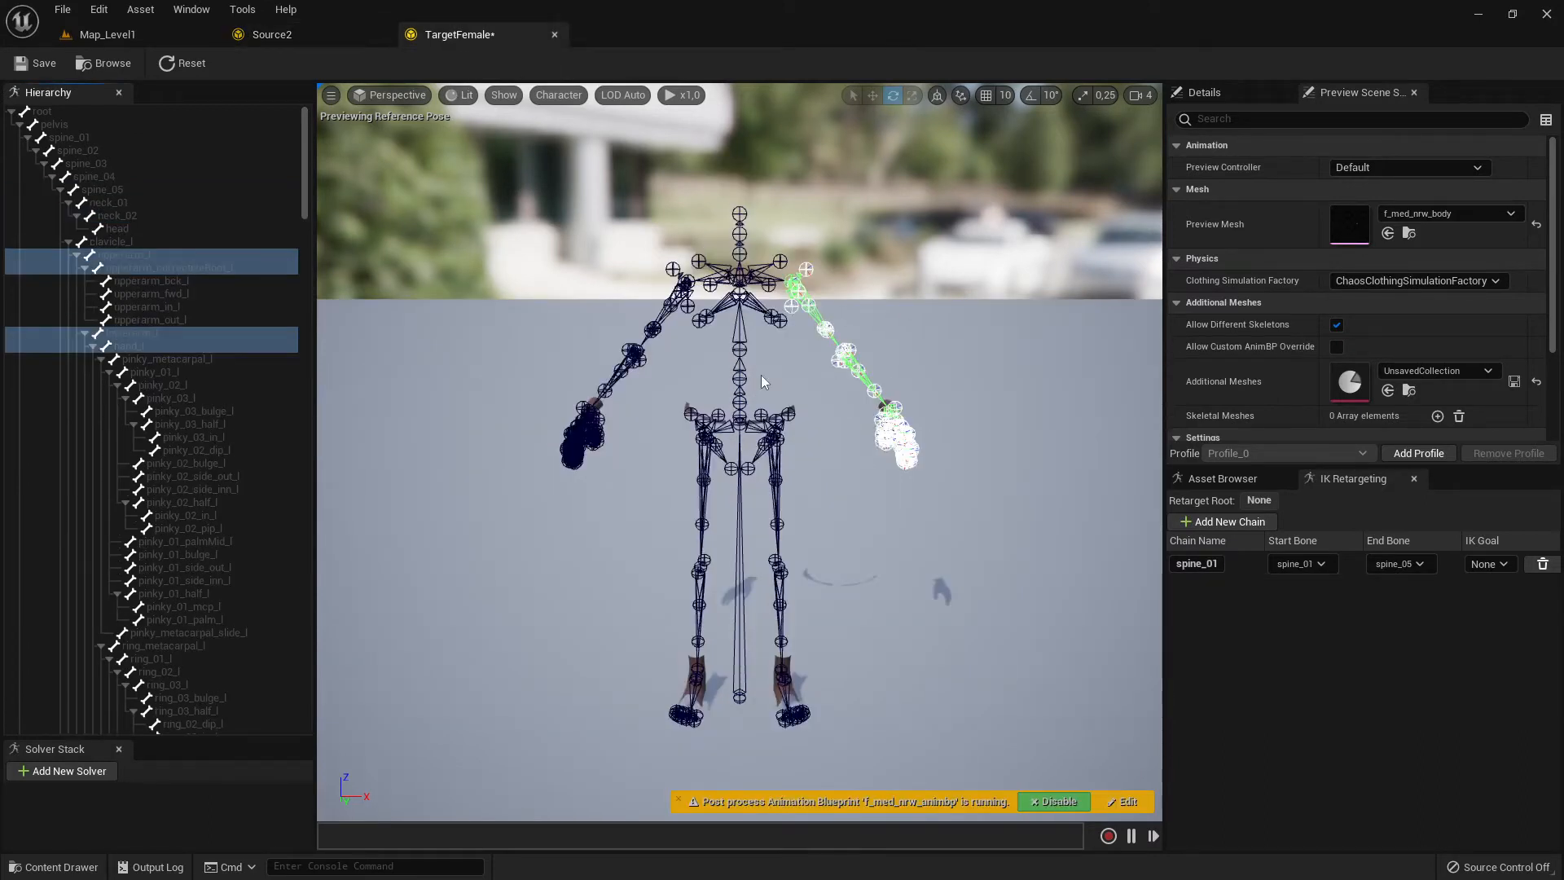
right_click(164, 261)
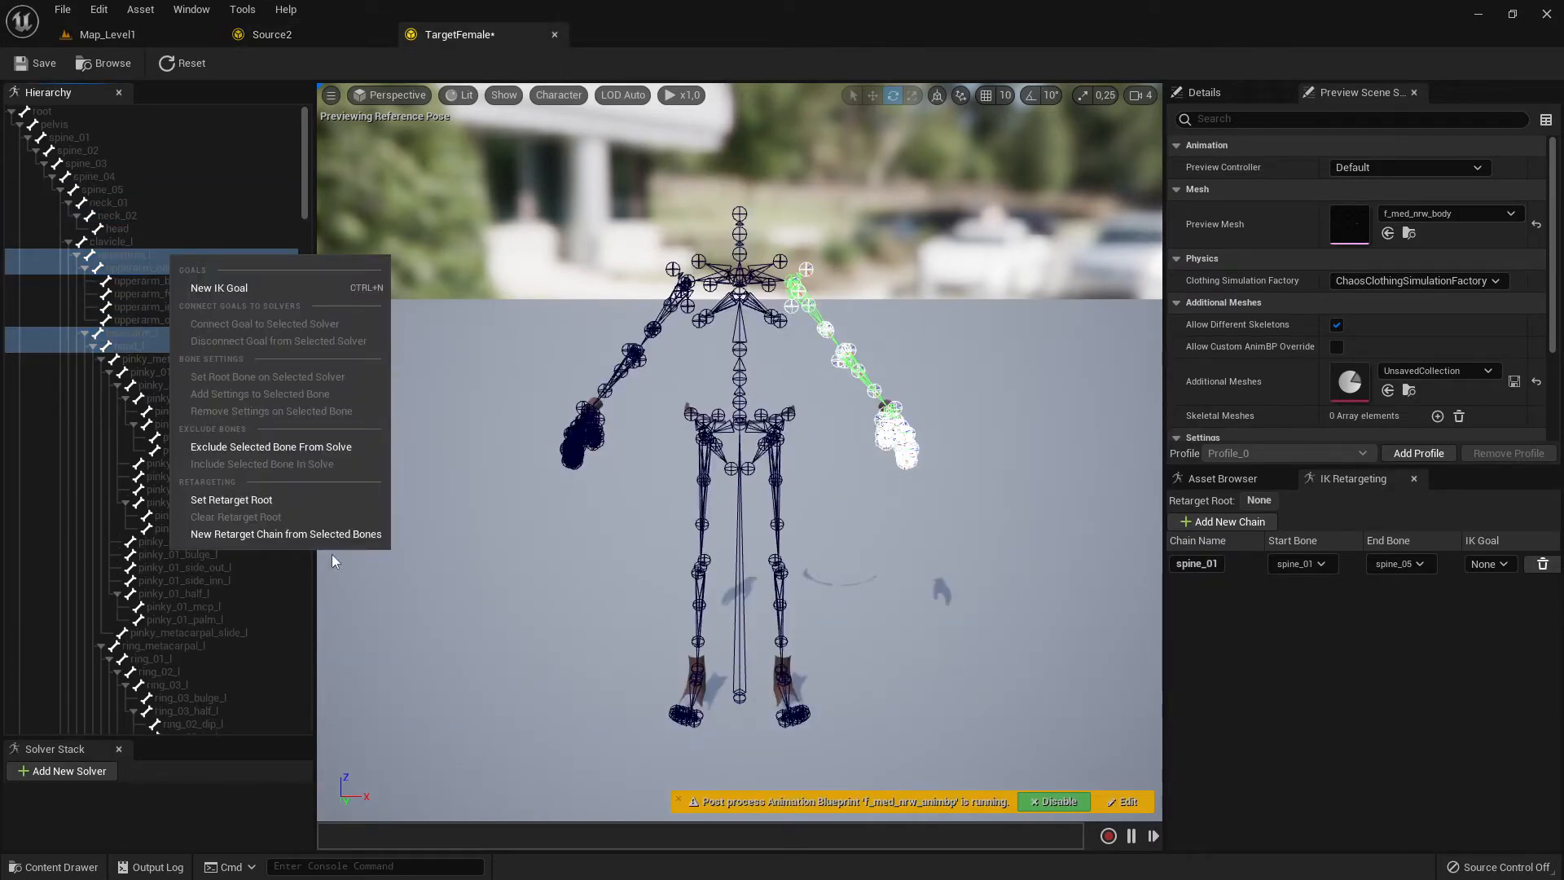
click(281, 533)
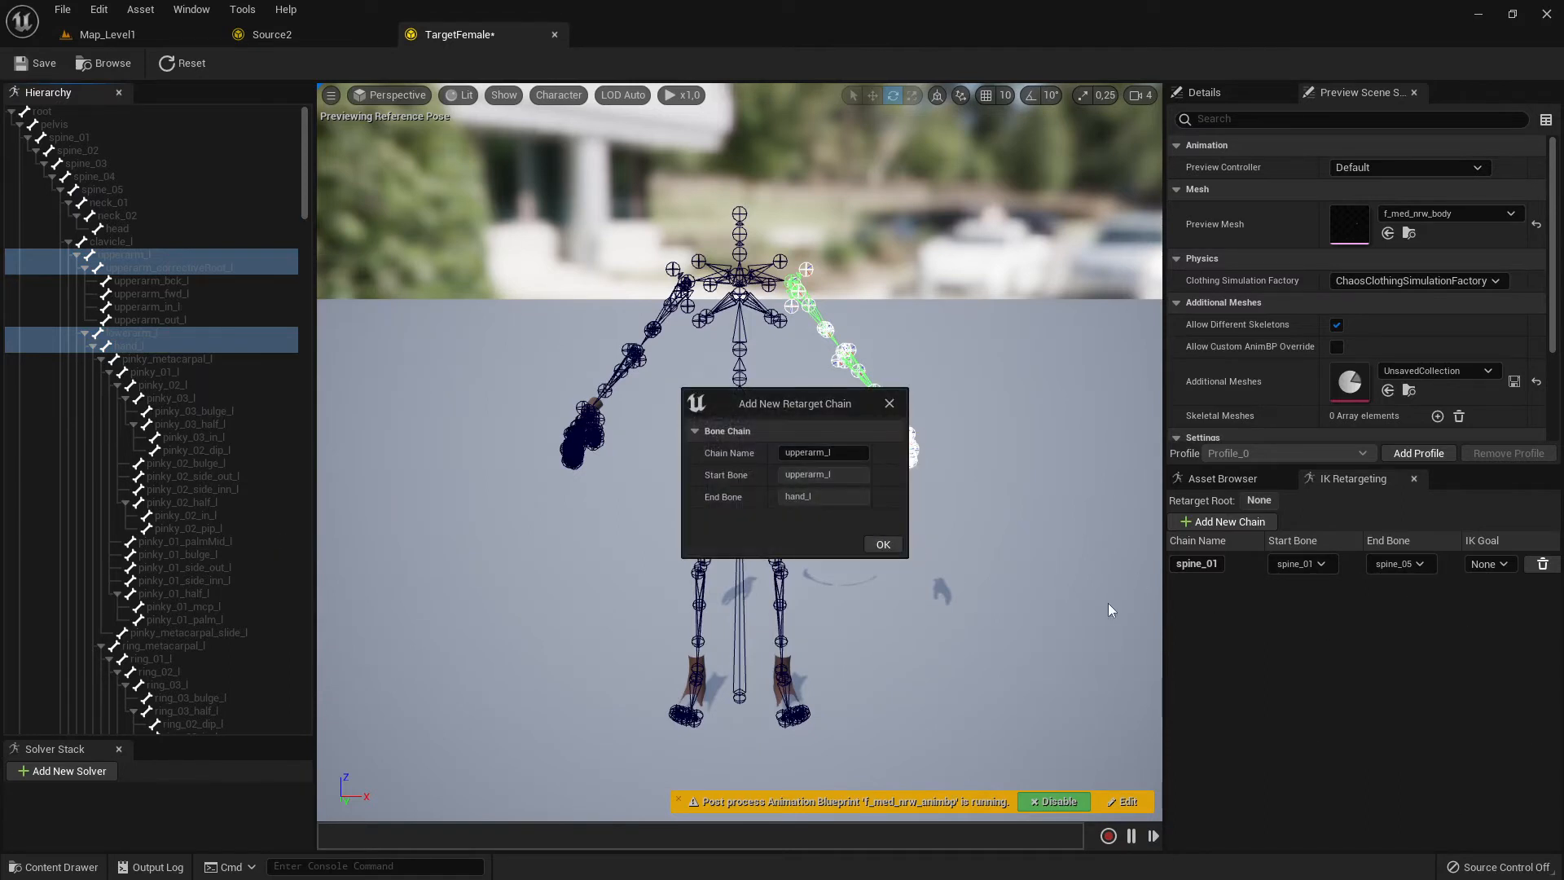
click(883, 545)
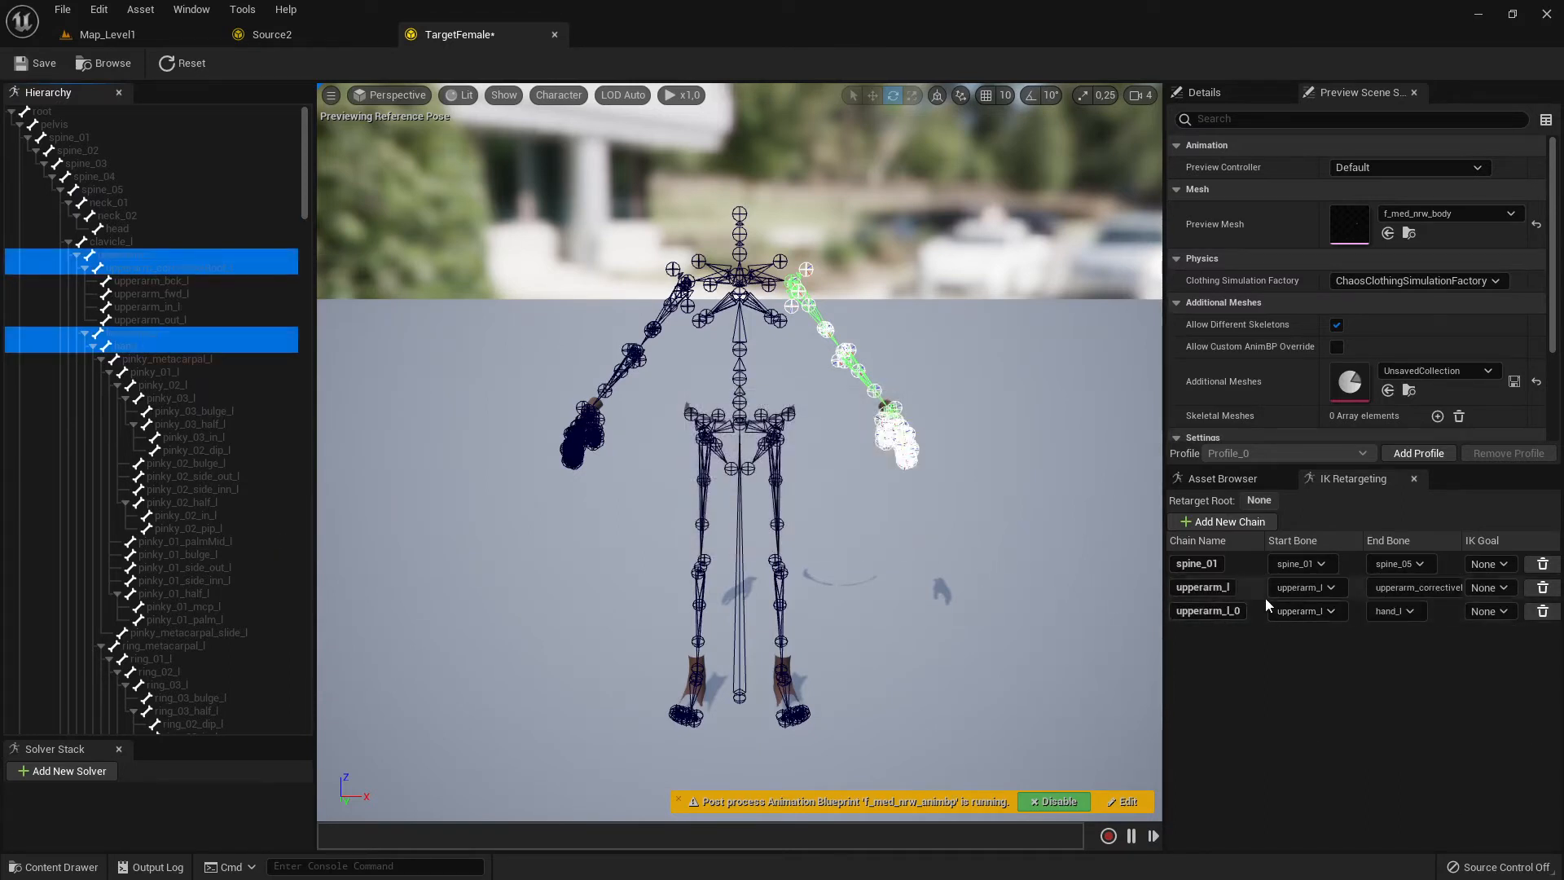
Step: Delete both left arm retarget chains from TargetFemale, keeping only the spine chain
click(1542, 611)
click(1542, 587)
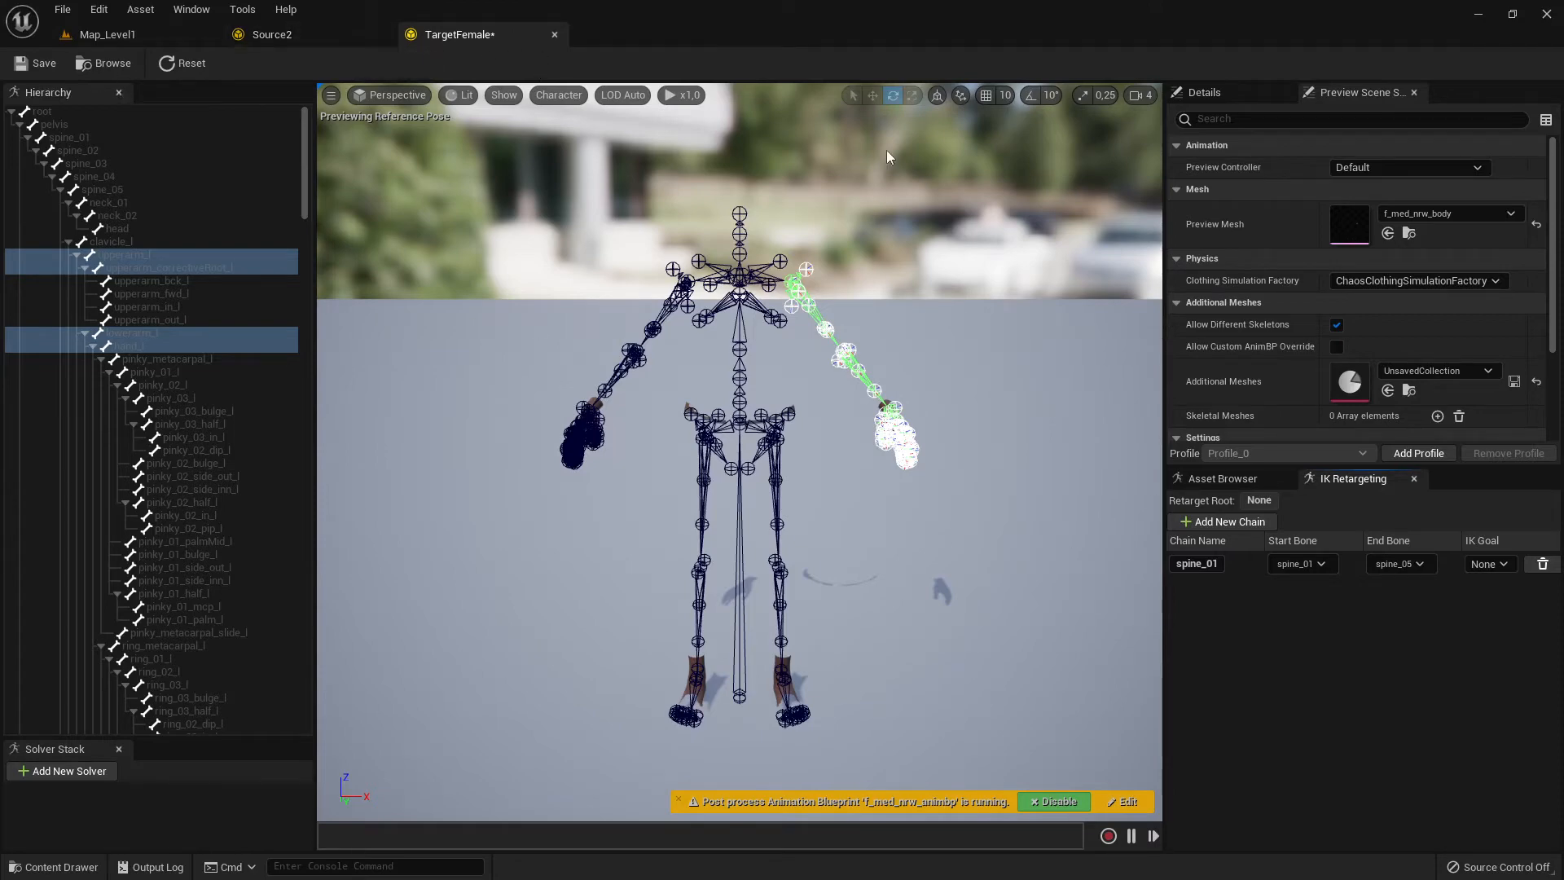
Step: Delete the TargetFemale IK Rig from the Retargetting folder
click(273, 34)
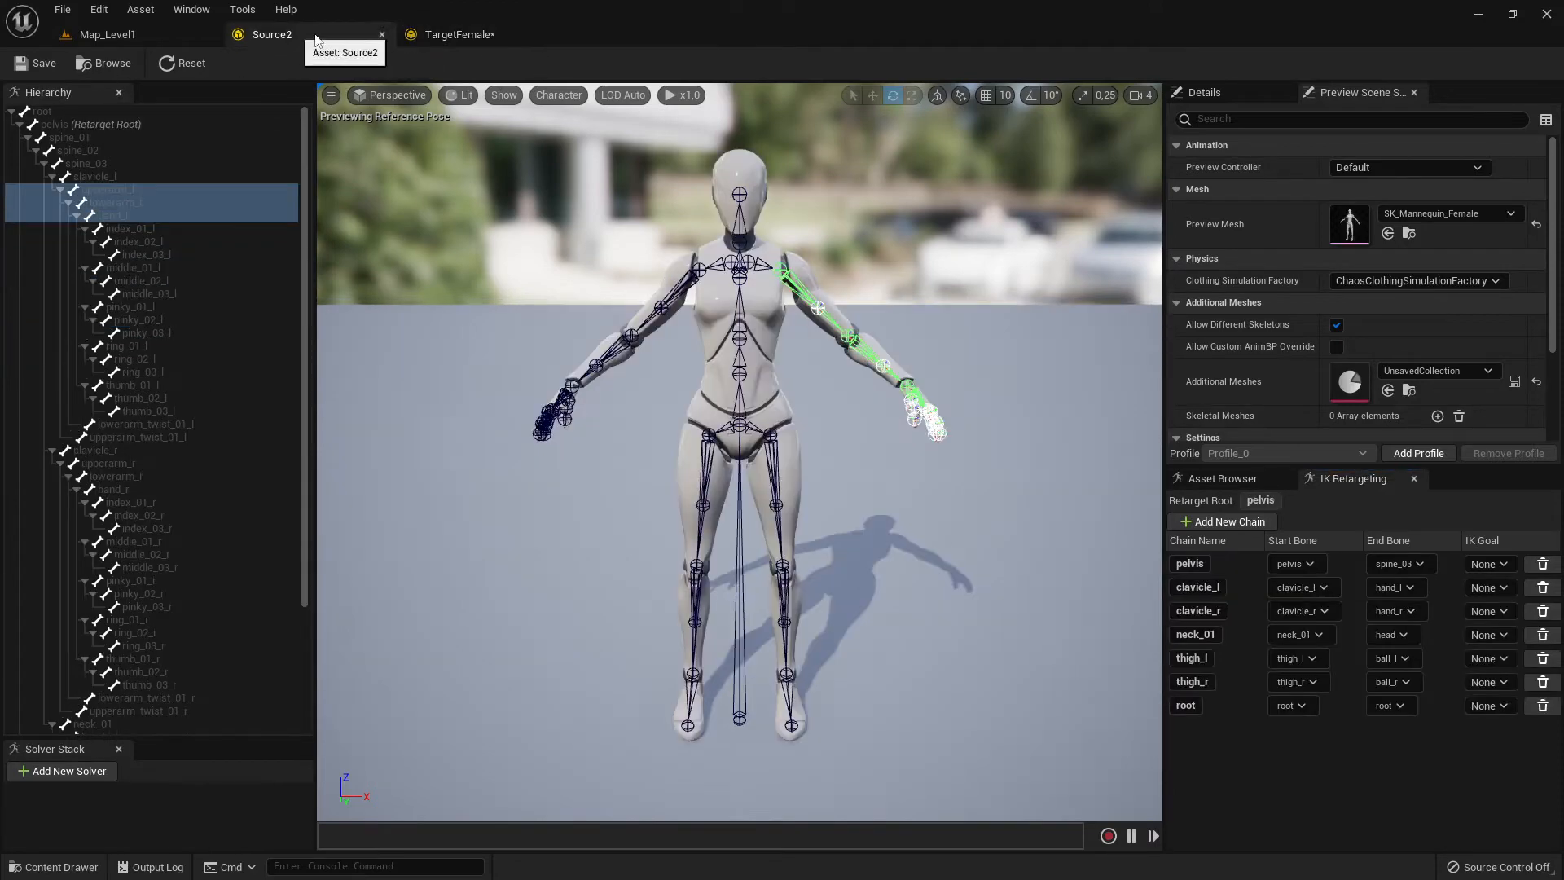
click(129, 36)
key(ctrl+space)
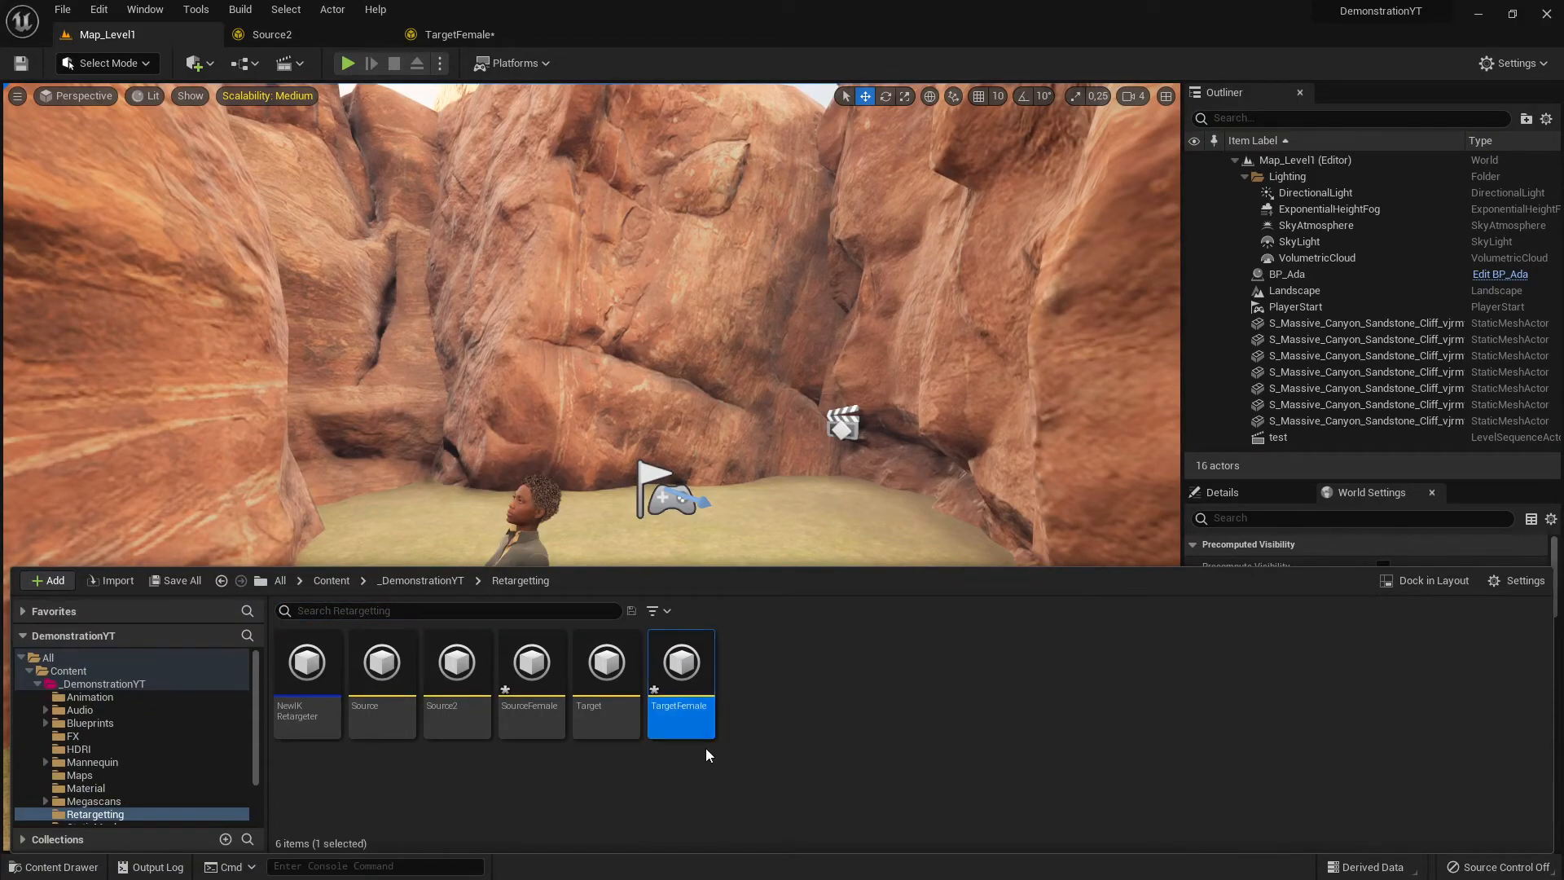
key(Delete)
click(701, 713)
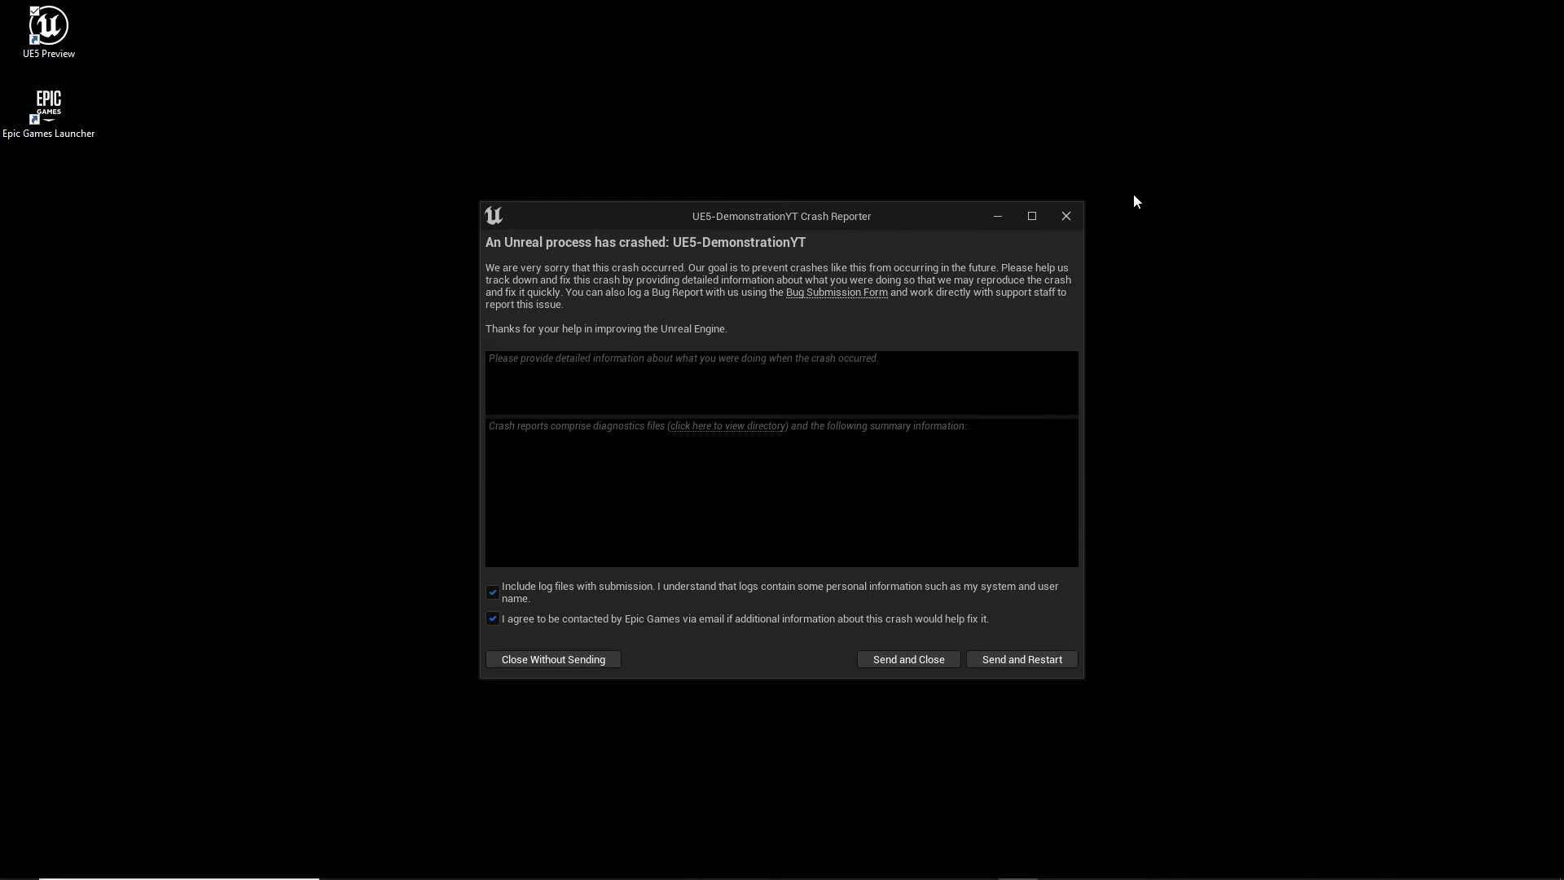
Step: Dismiss the crash report, relaunch Unreal Engine with the DemonstrationYT project, and decline reopening the previous asset editor
click(1066, 216)
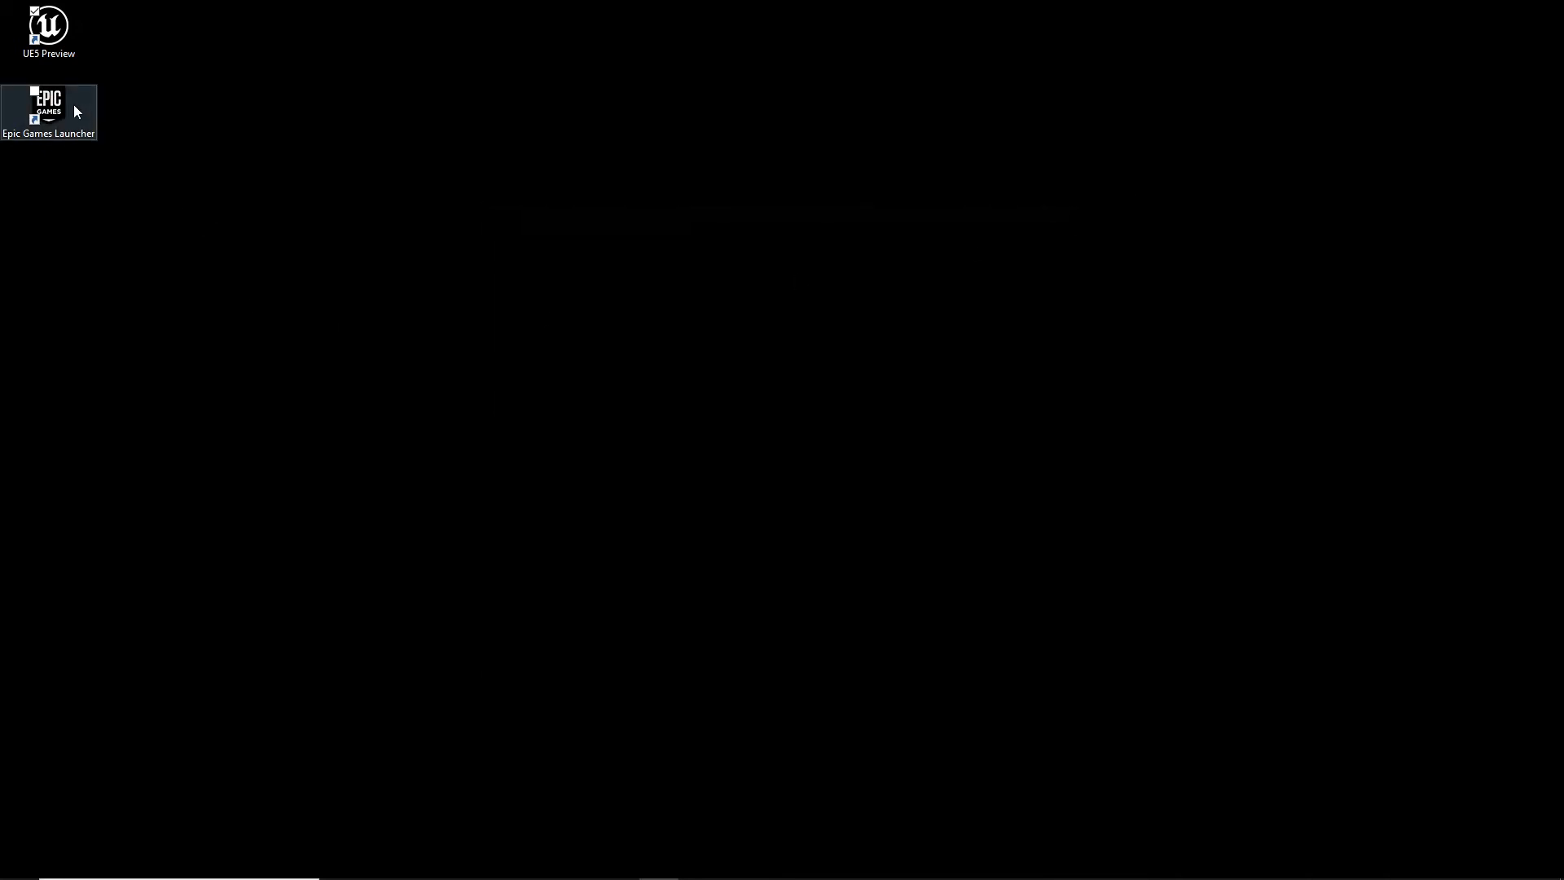
double_click(62, 42)
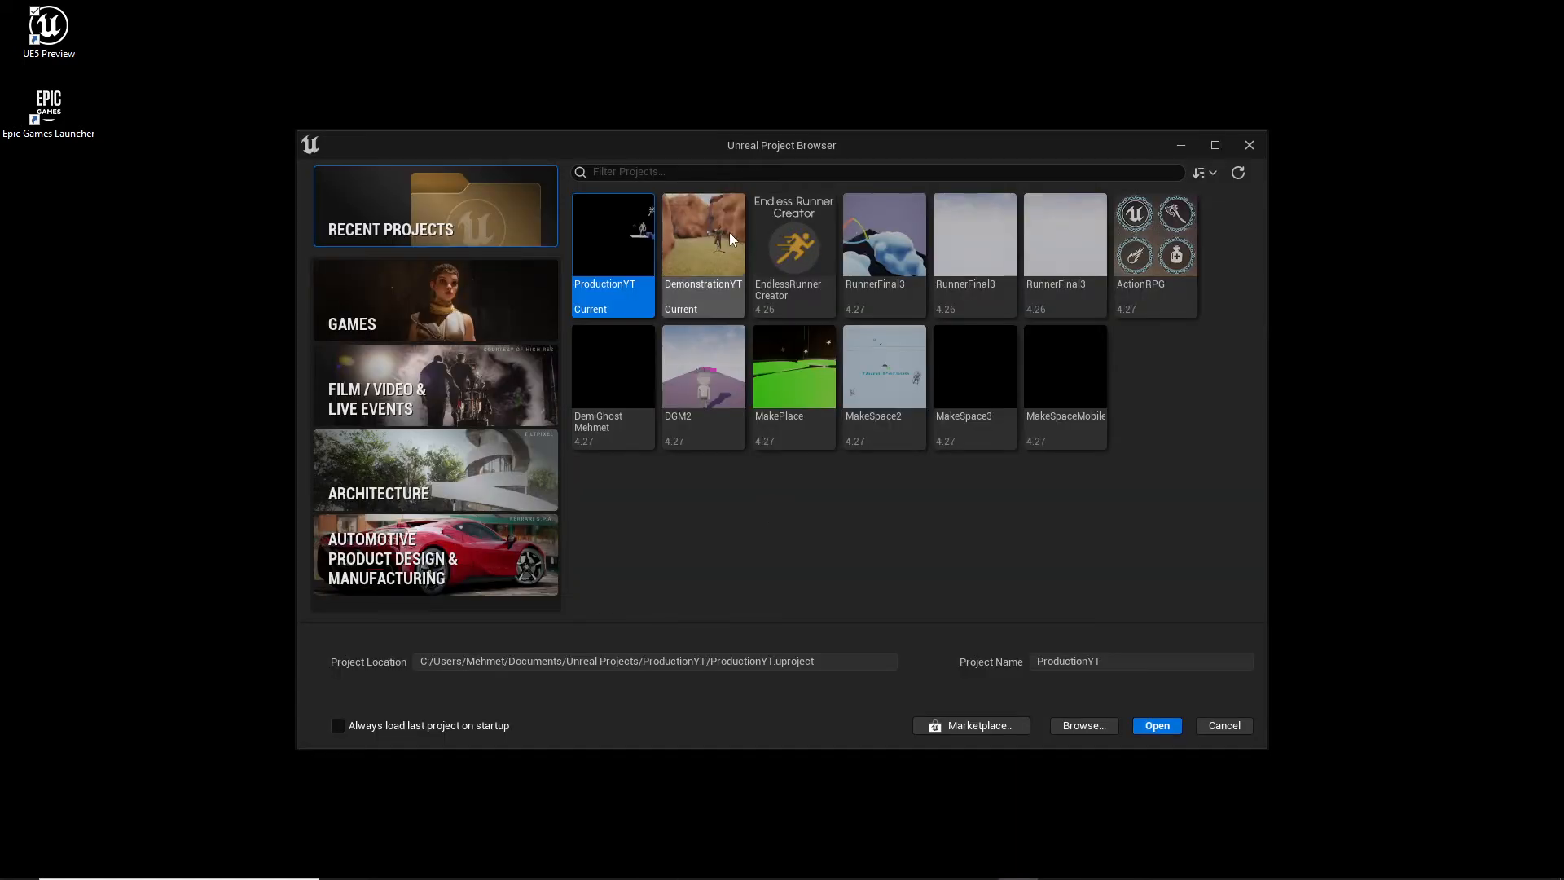
double_click(697, 245)
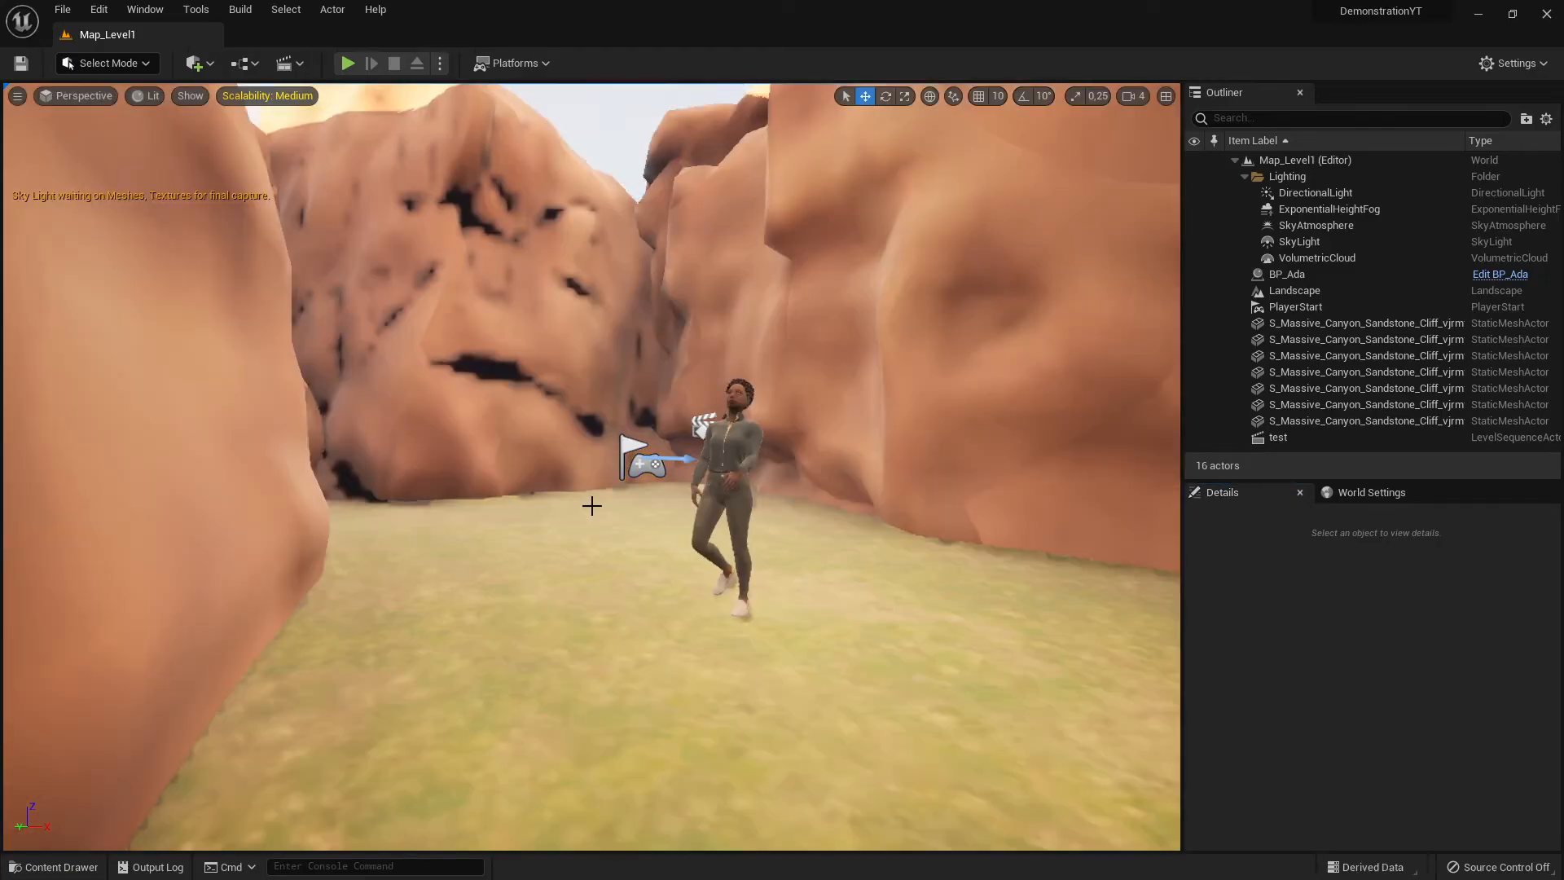
right_drag(593, 506, 644, 506)
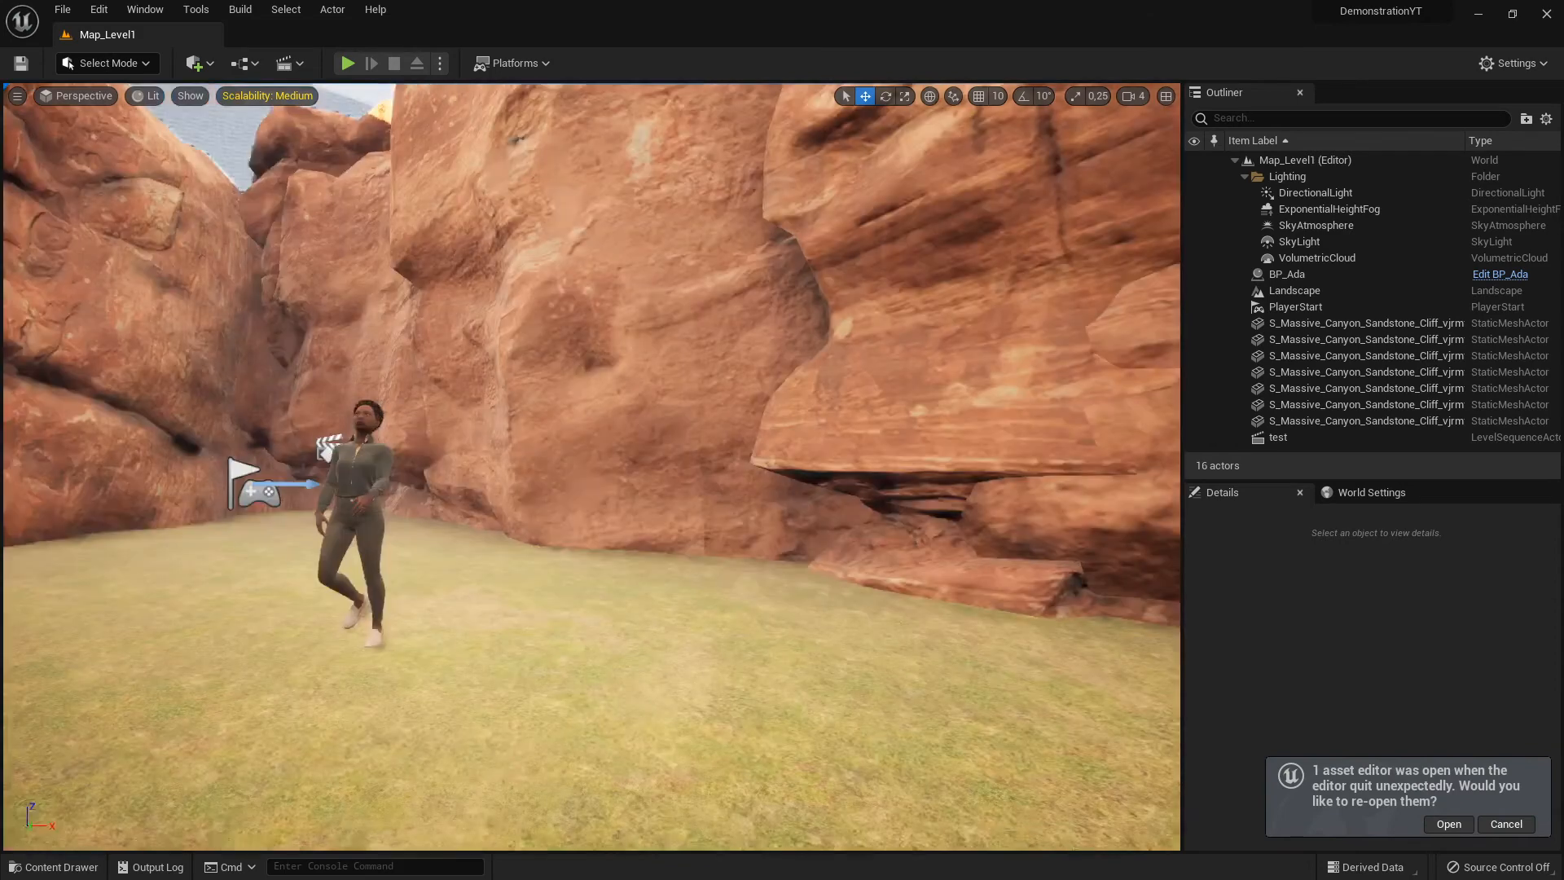
click(1507, 824)
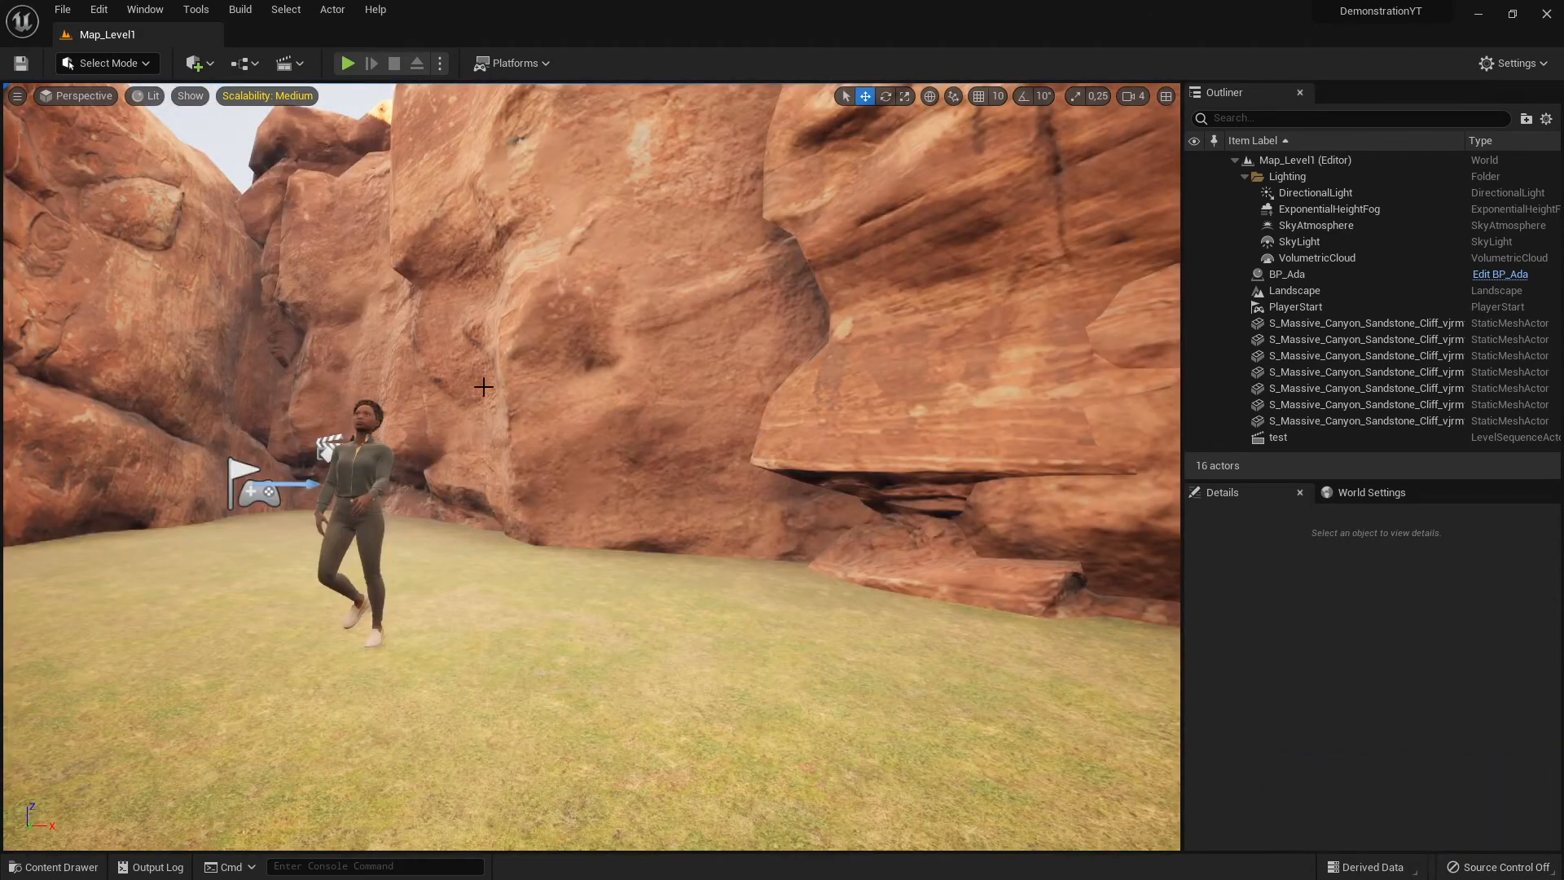
Step: Check which IK Rig assets remain in the Retargetting folder, including Source and Target
right_drag(481, 383, 424, 324)
key(ctrl+space)
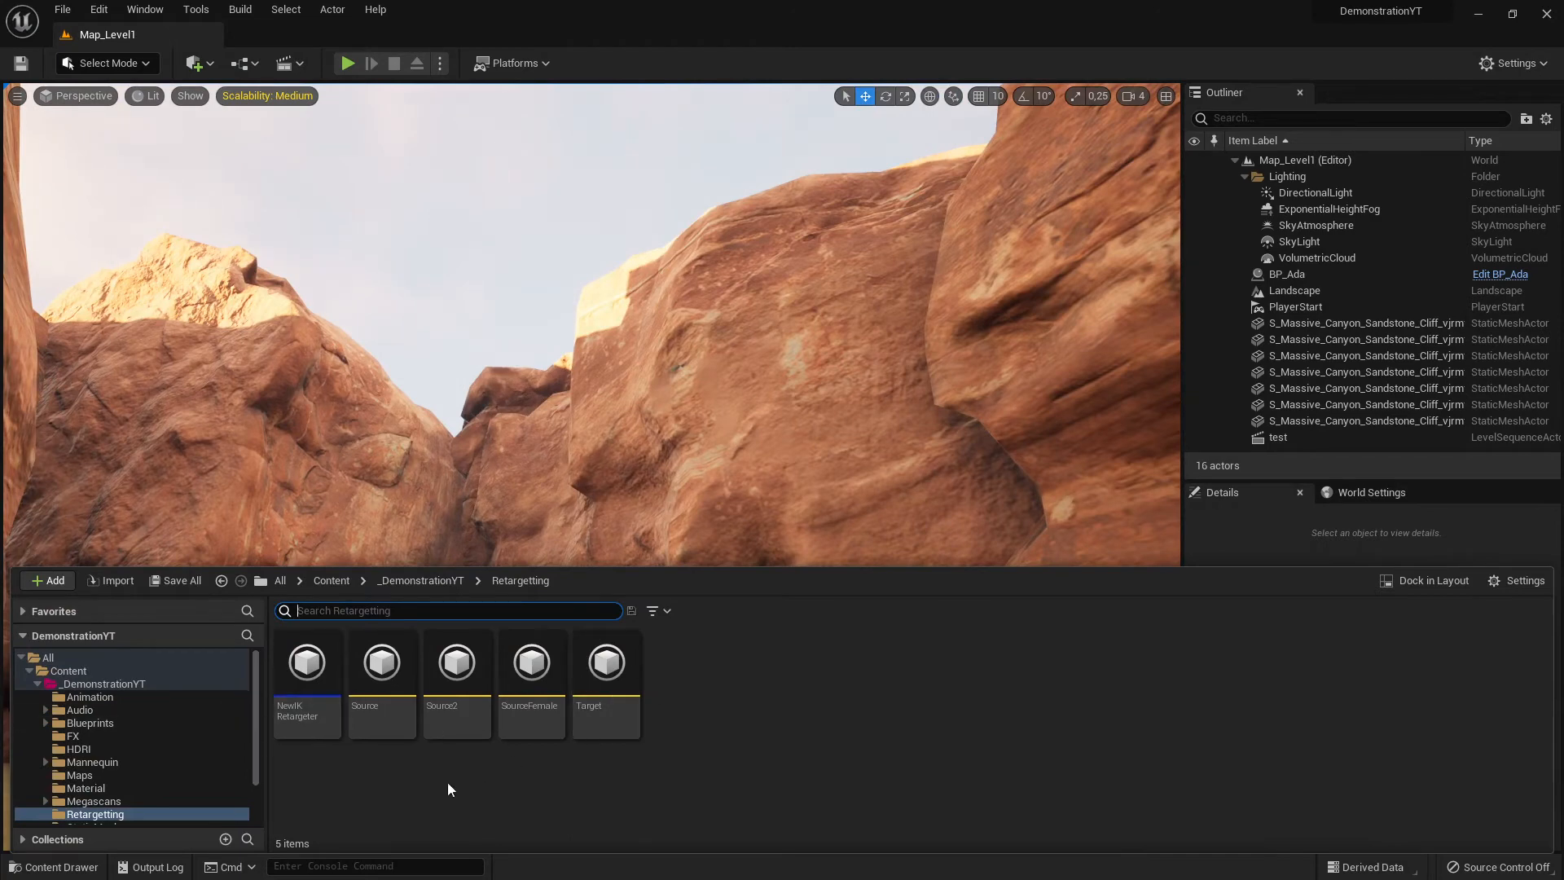
click(602, 801)
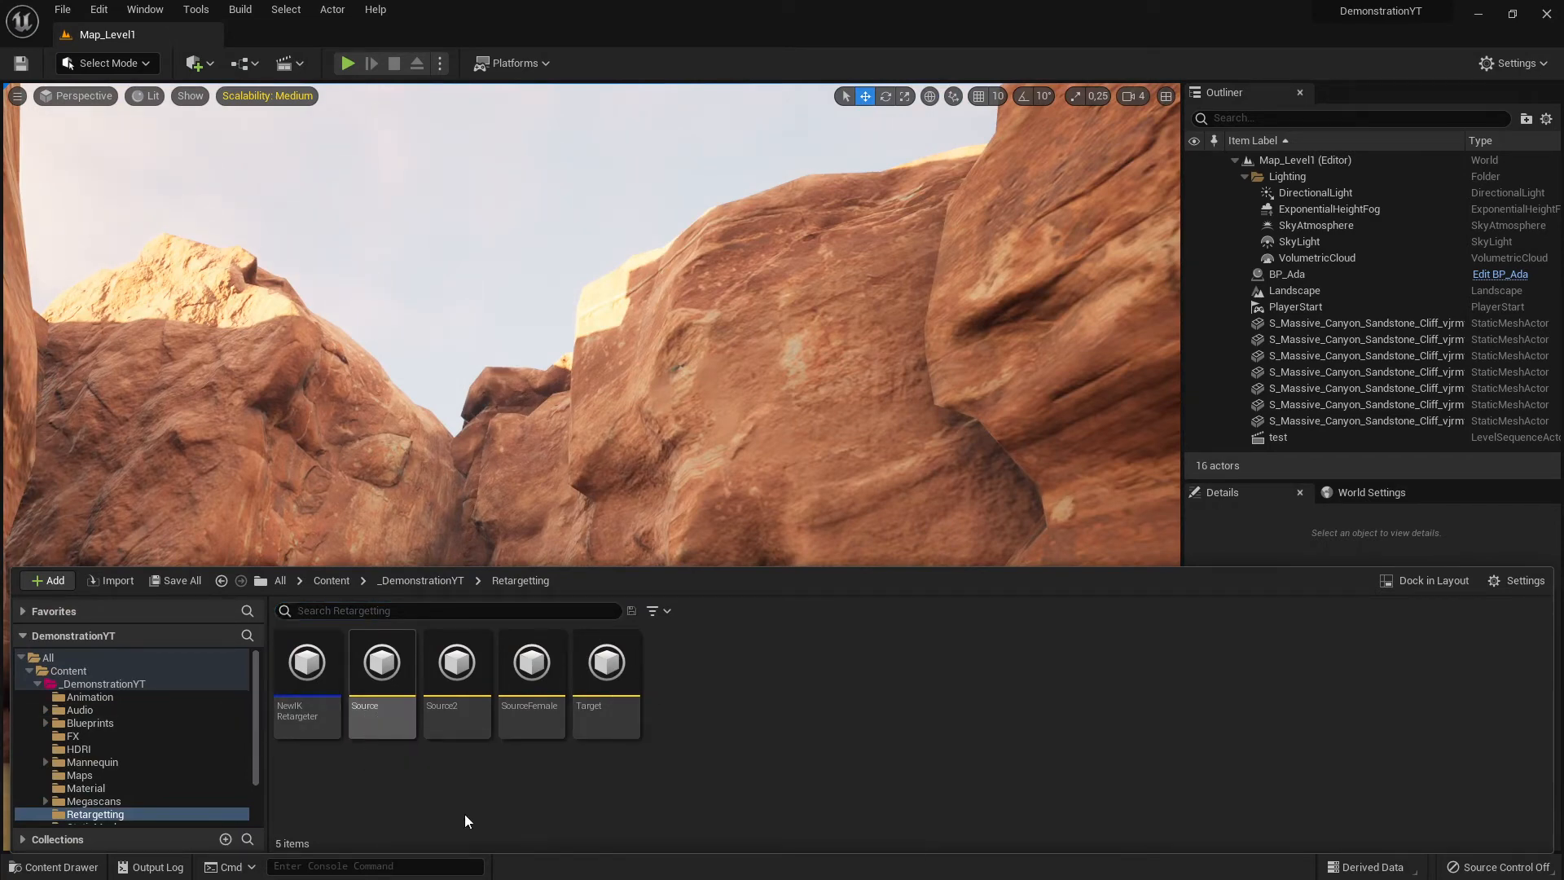
click(391, 715)
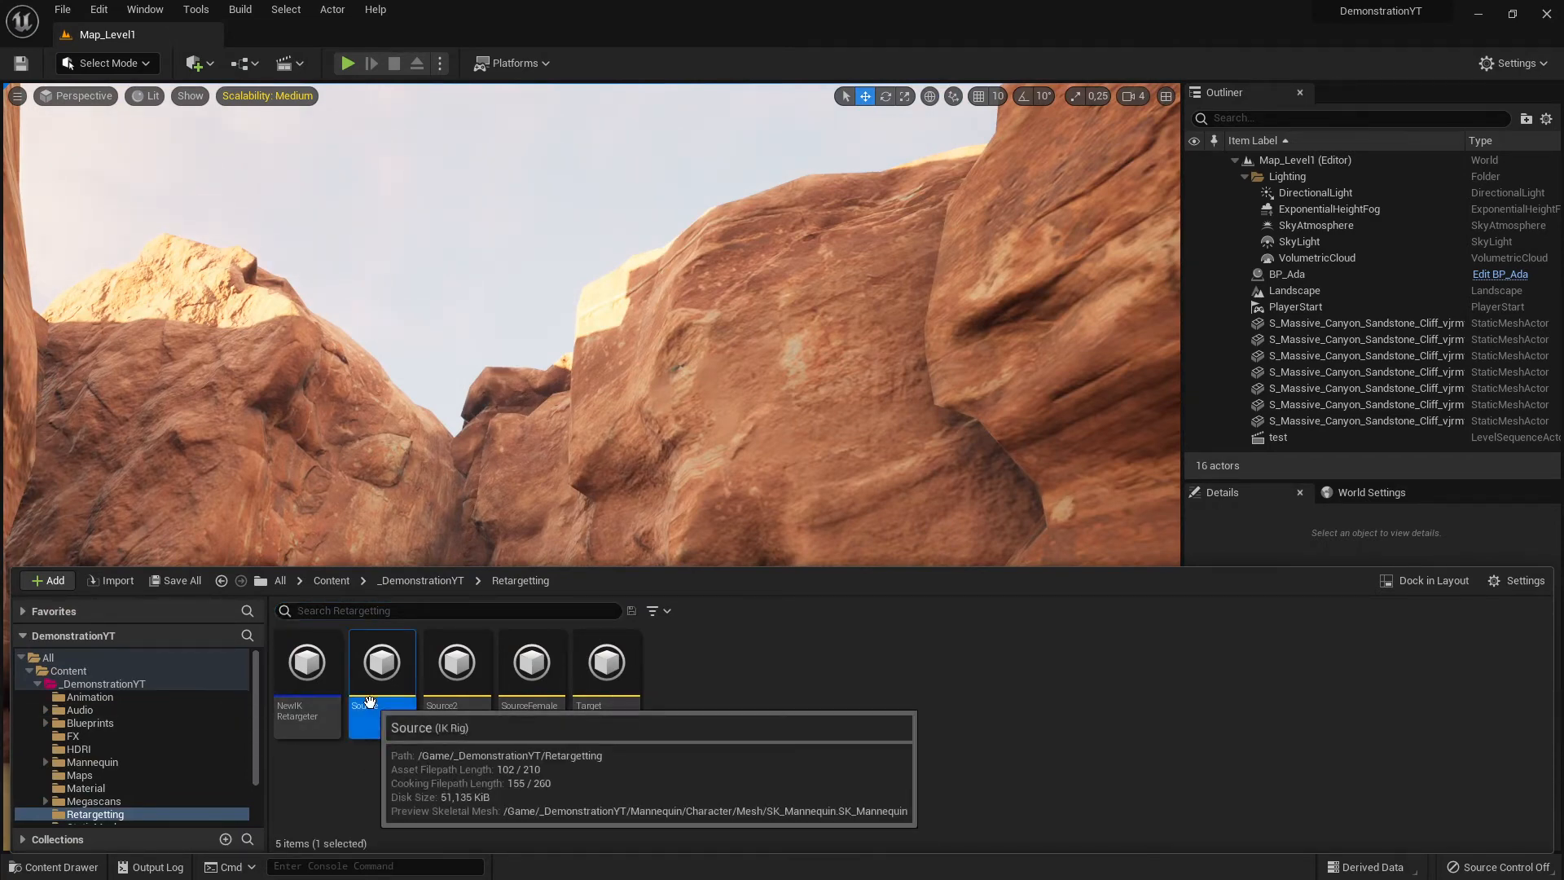
click(607, 724)
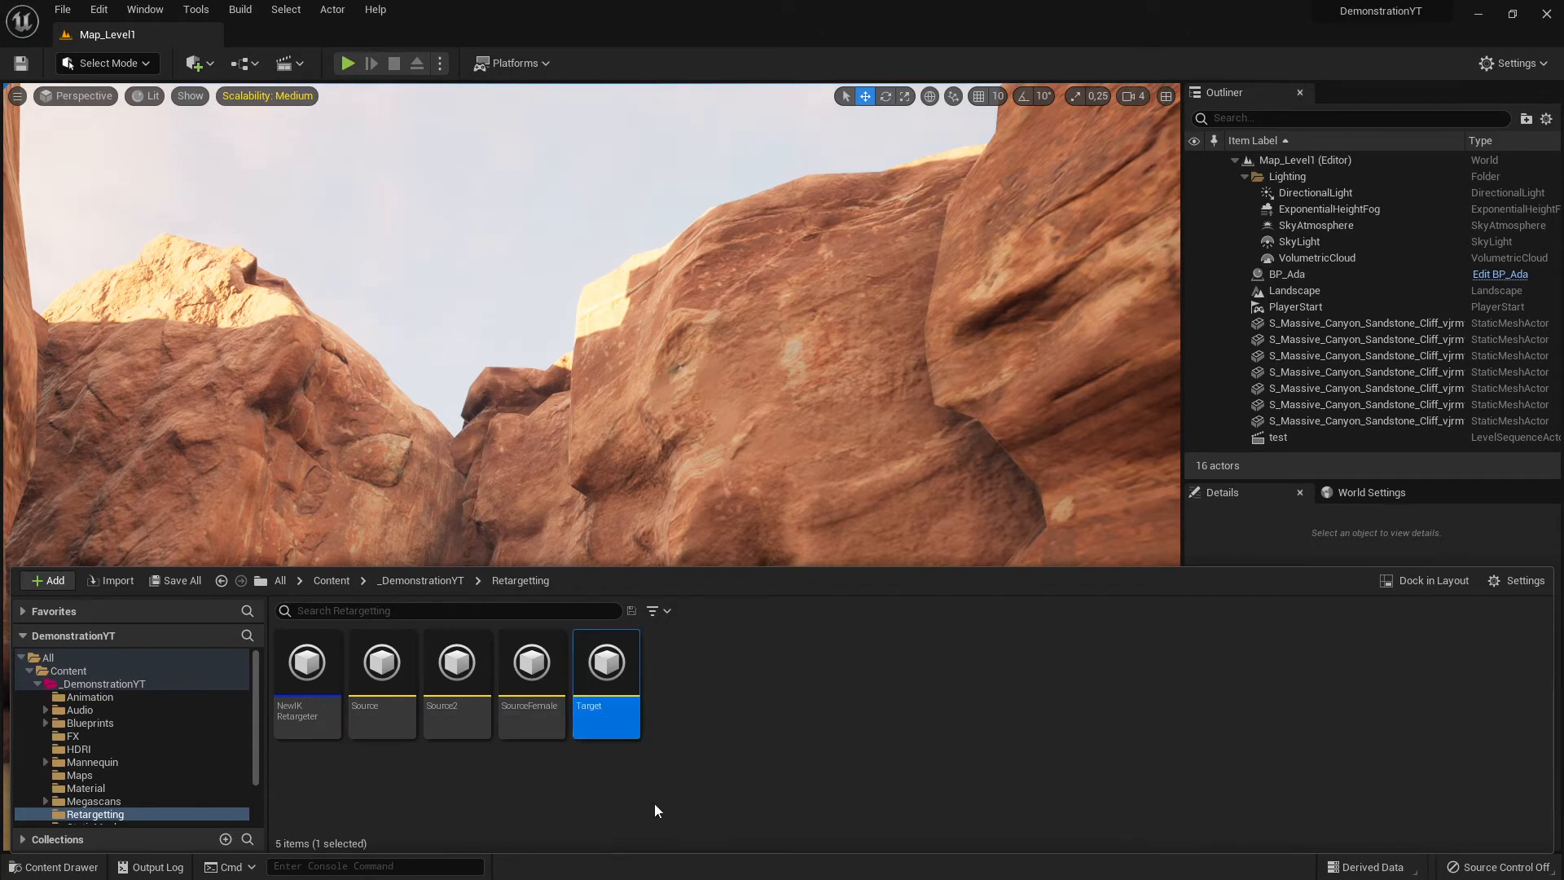
click(448, 790)
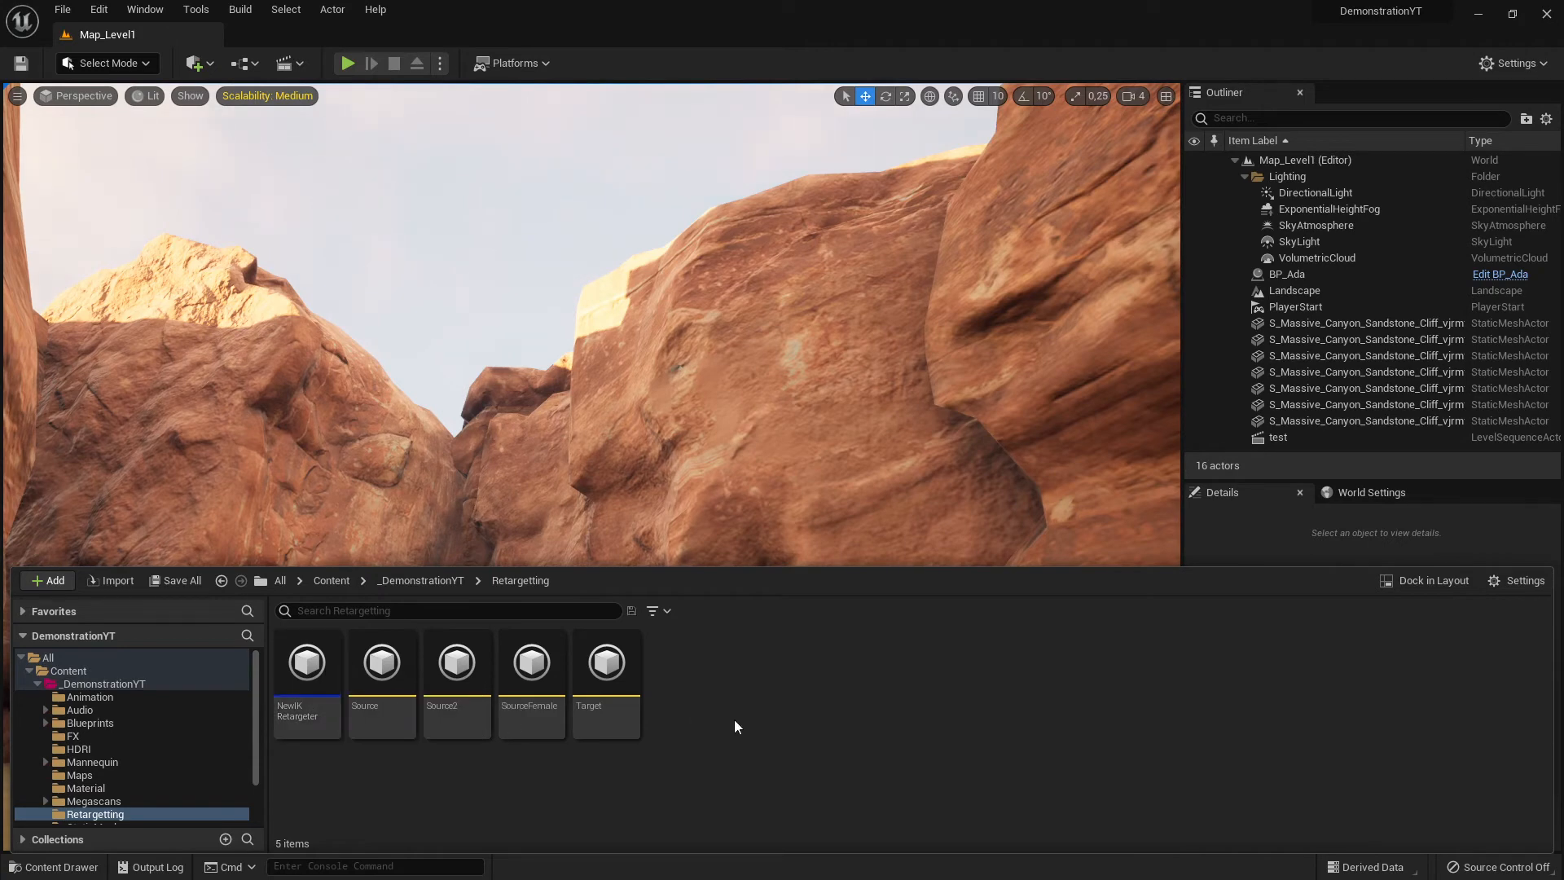
right_click(735, 720)
mouse_move(806, 605)
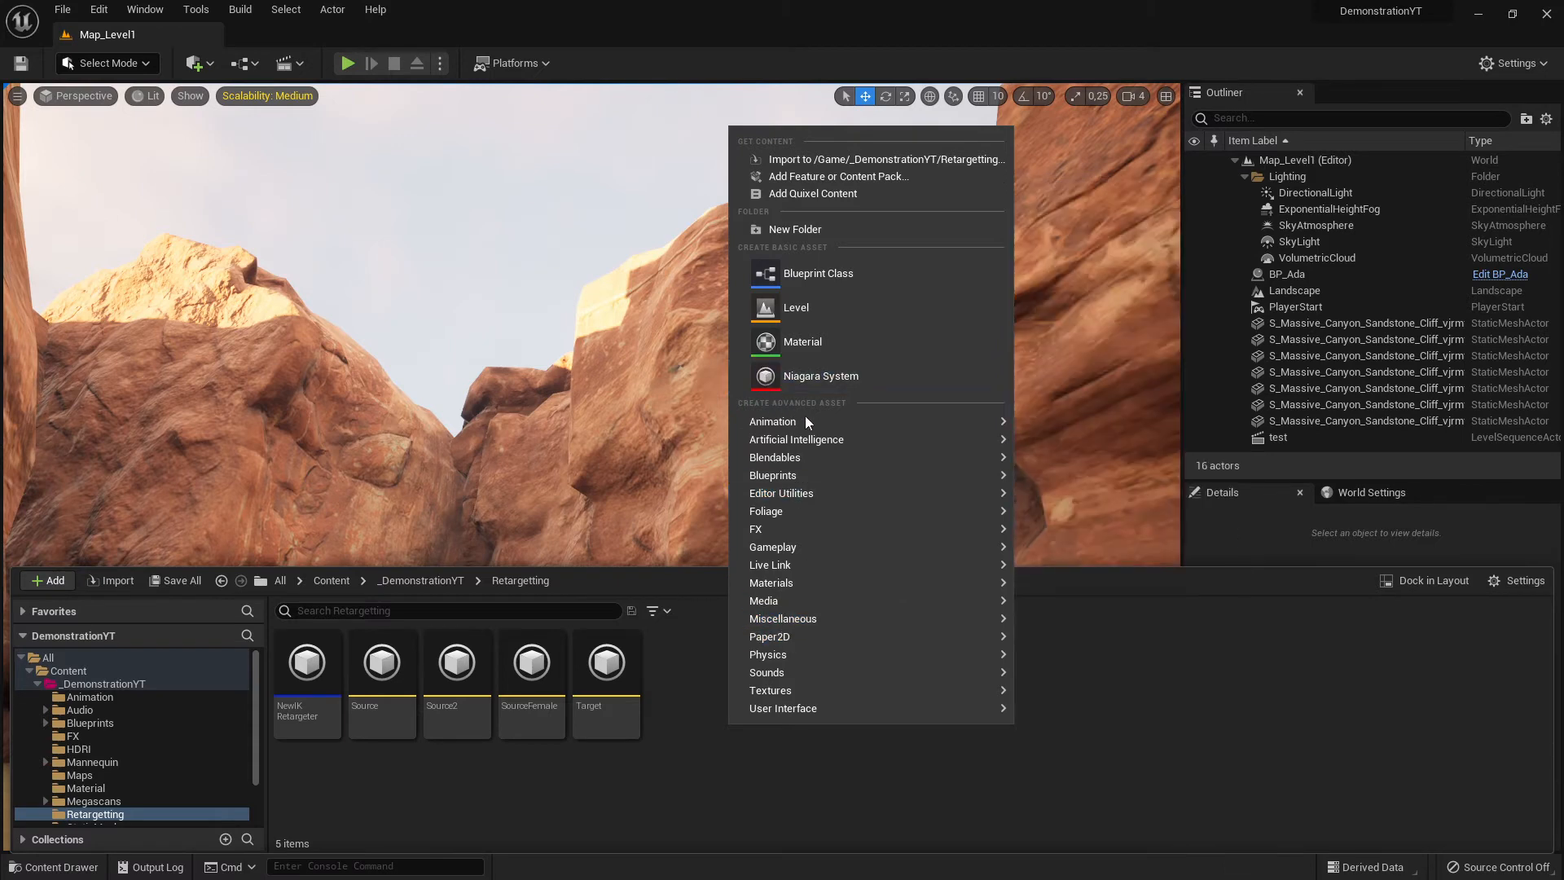
mouse_move(796, 421)
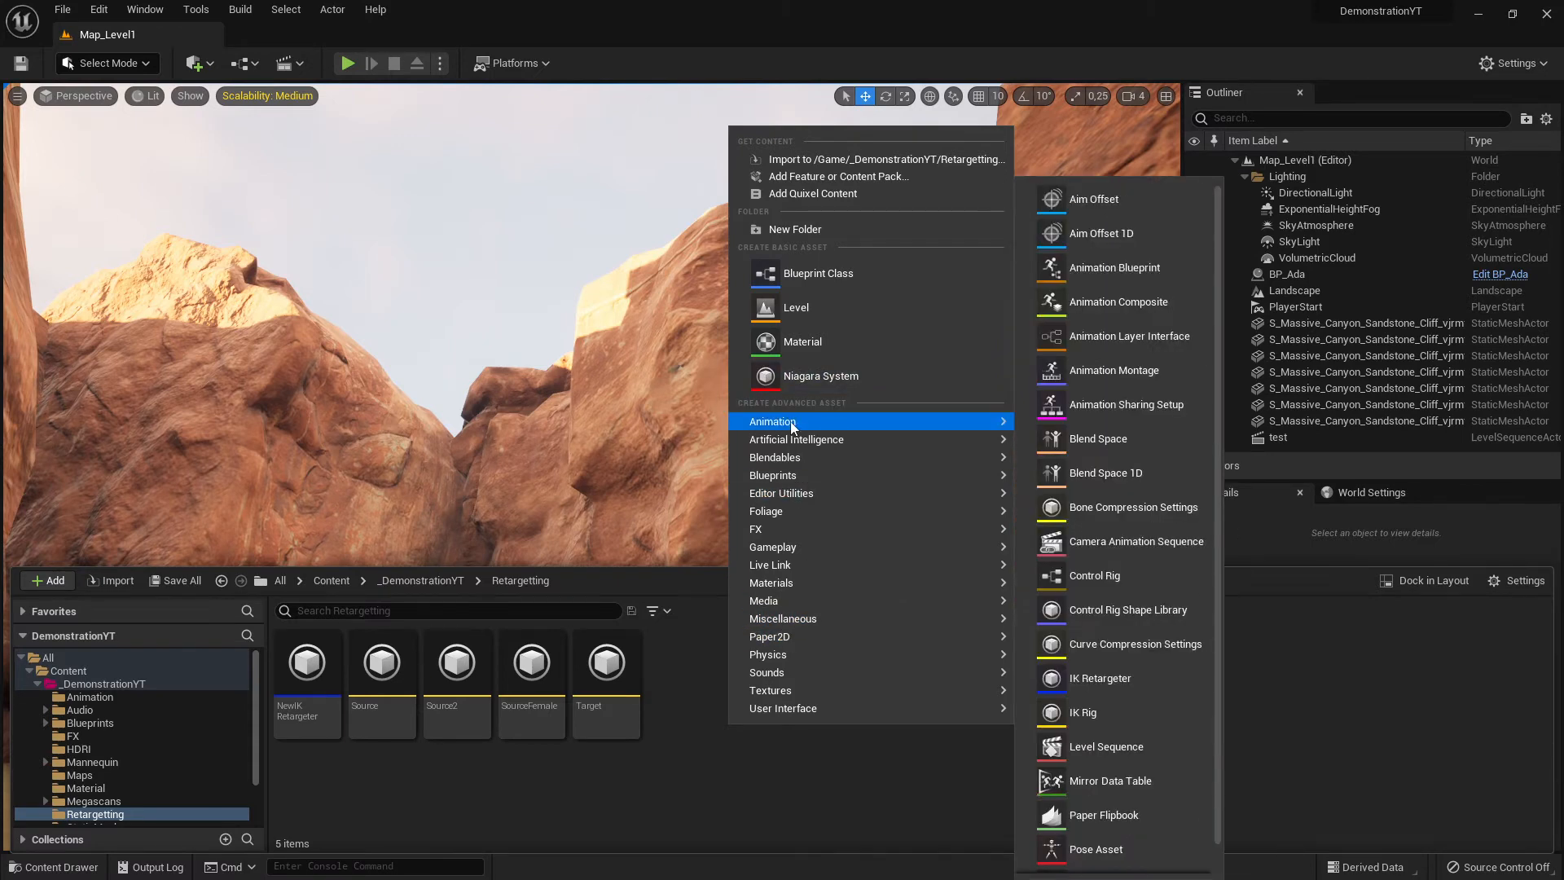
click(1114, 715)
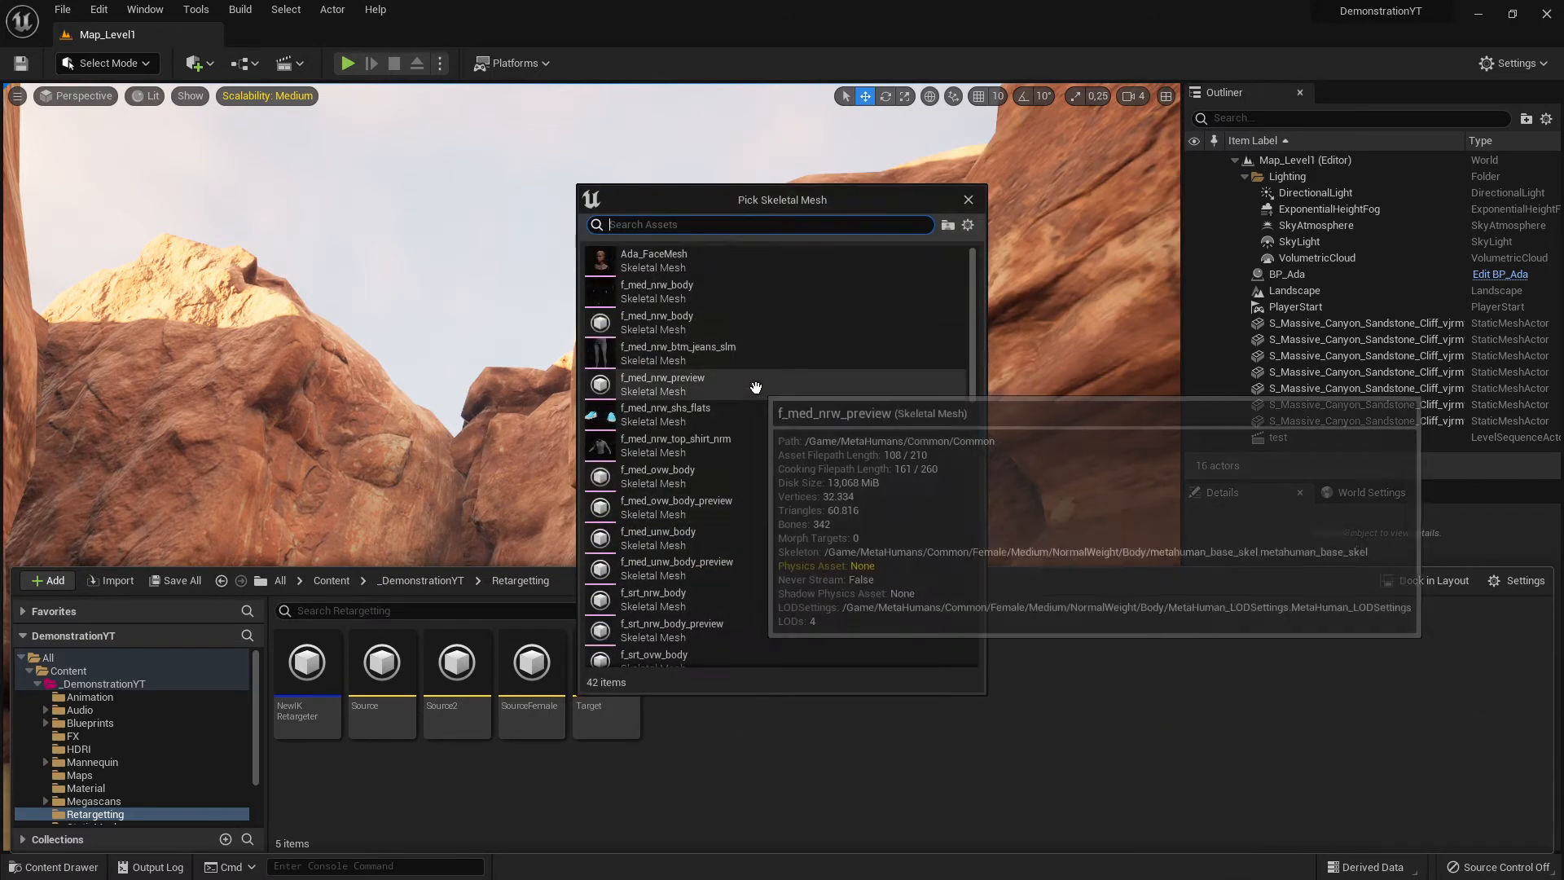
click(968, 199)
Step: Create an IK Retargeter in the Retargetting folder that copies animation from the Source IK Rig, and open it docked in the main window
right_click(788, 666)
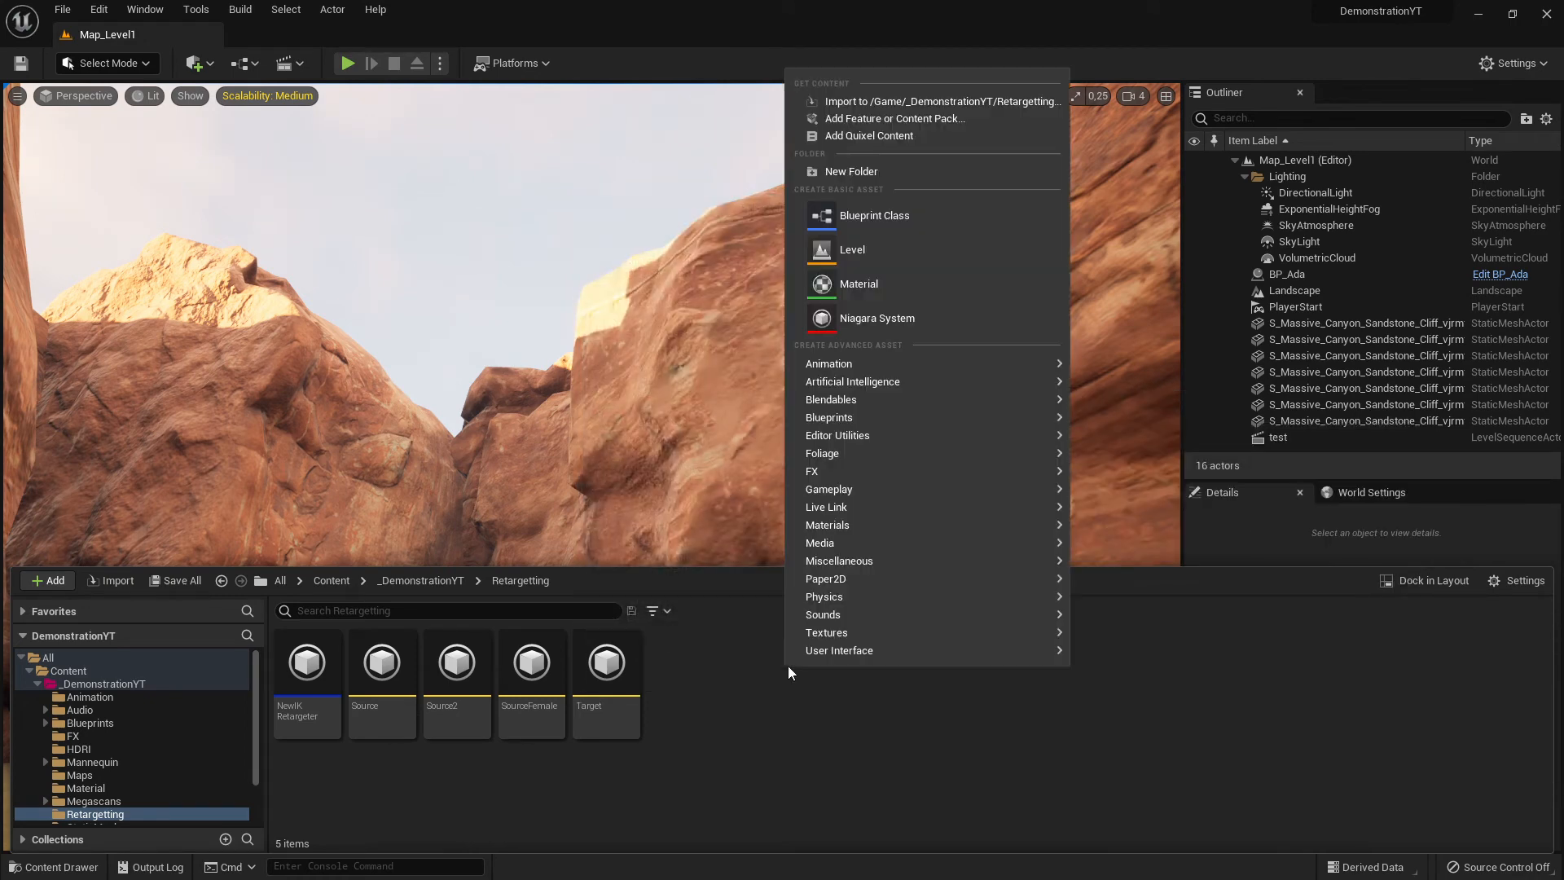
mouse_move(854, 363)
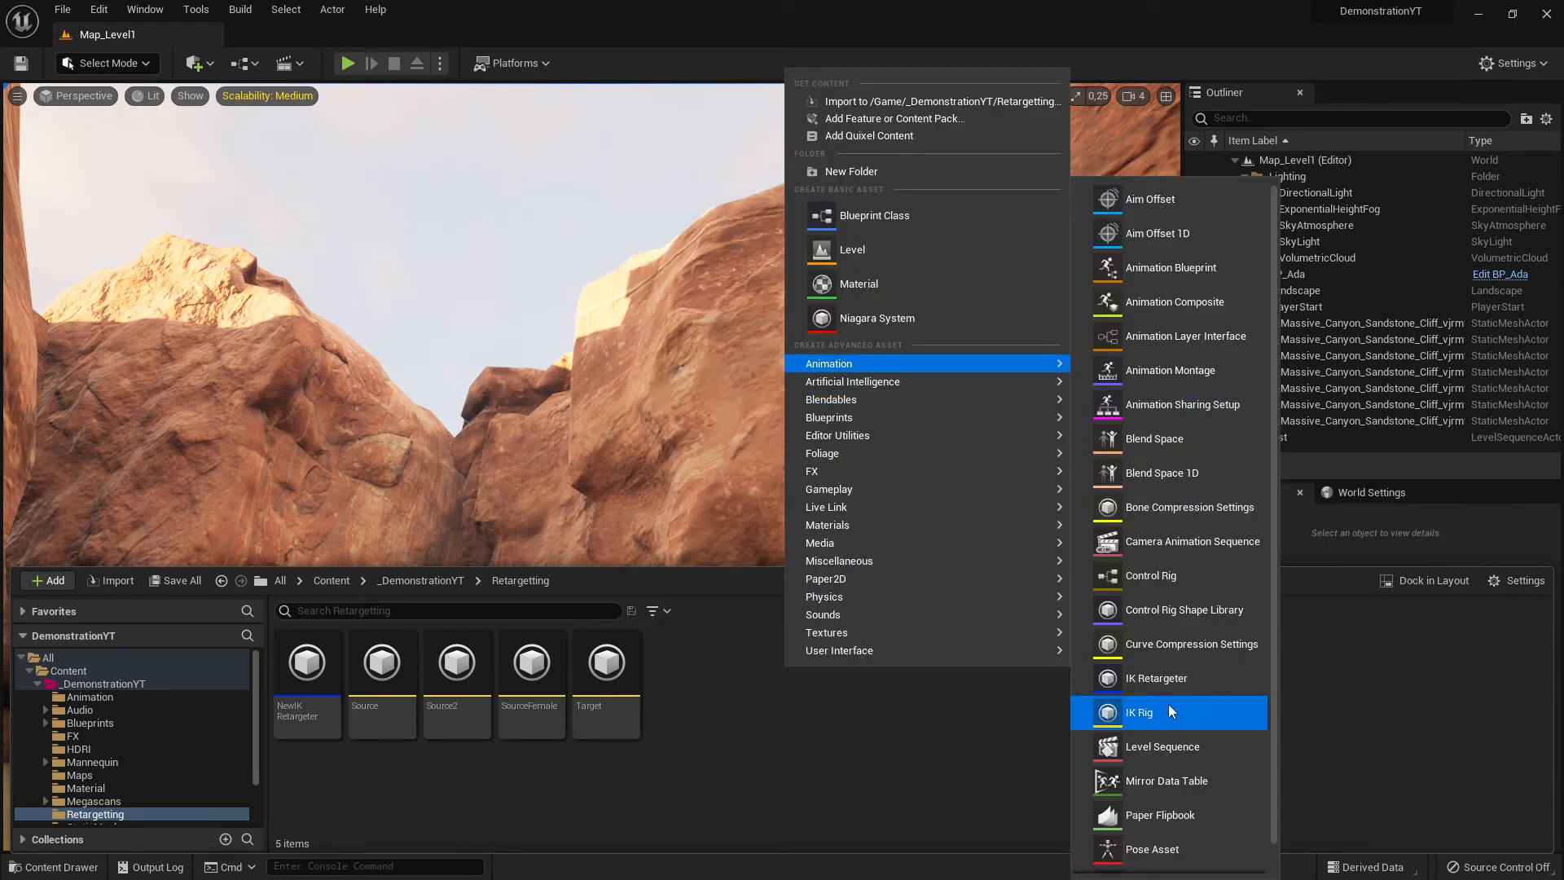
click(1167, 679)
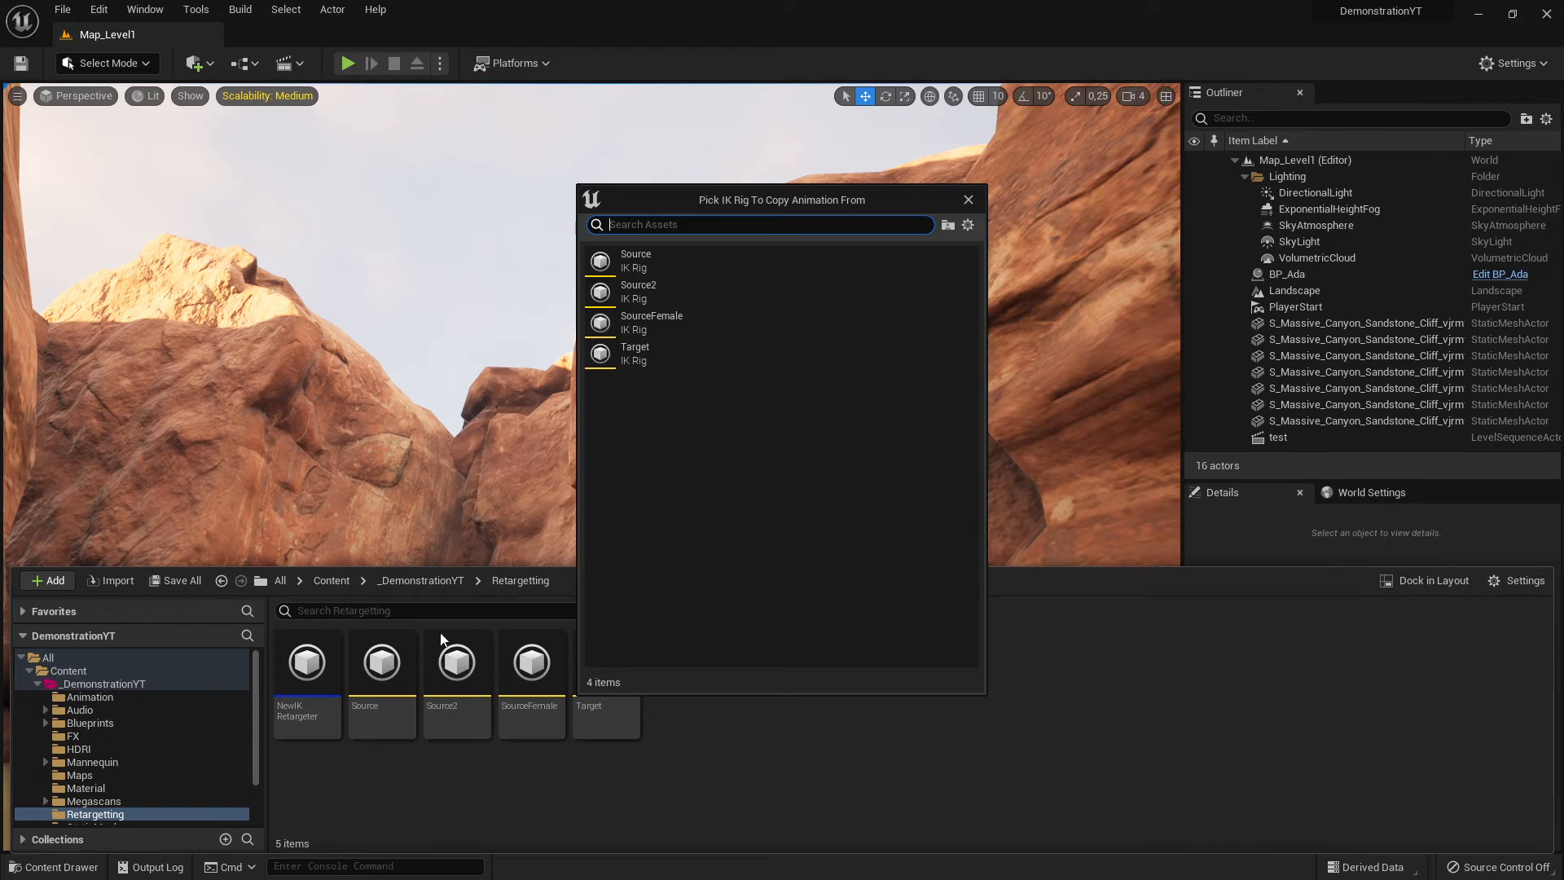
click(643, 261)
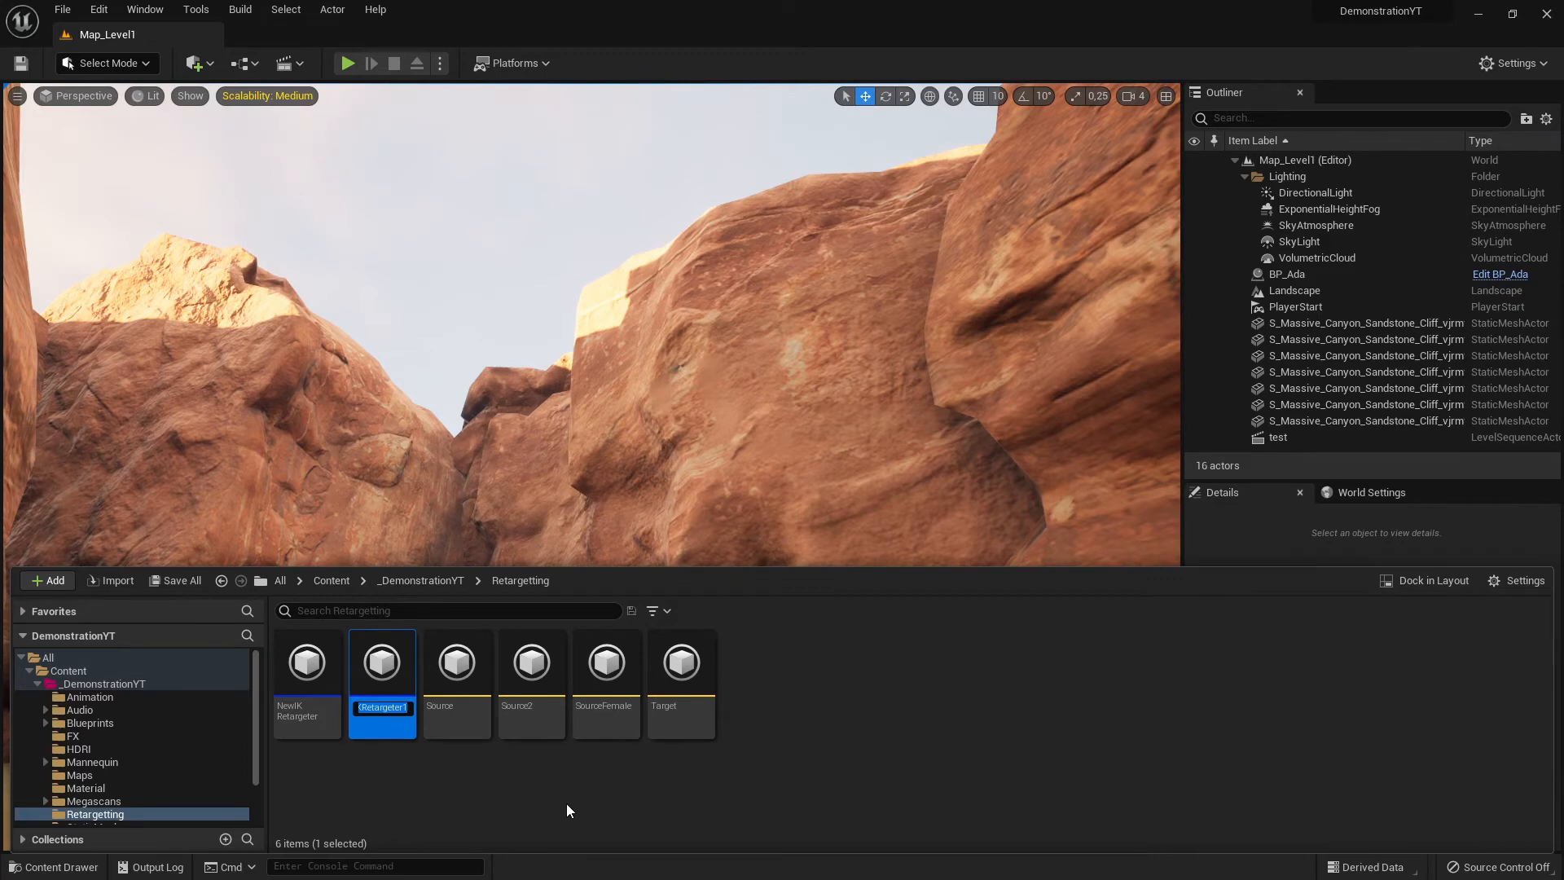
key(Return)
double_click(383, 665)
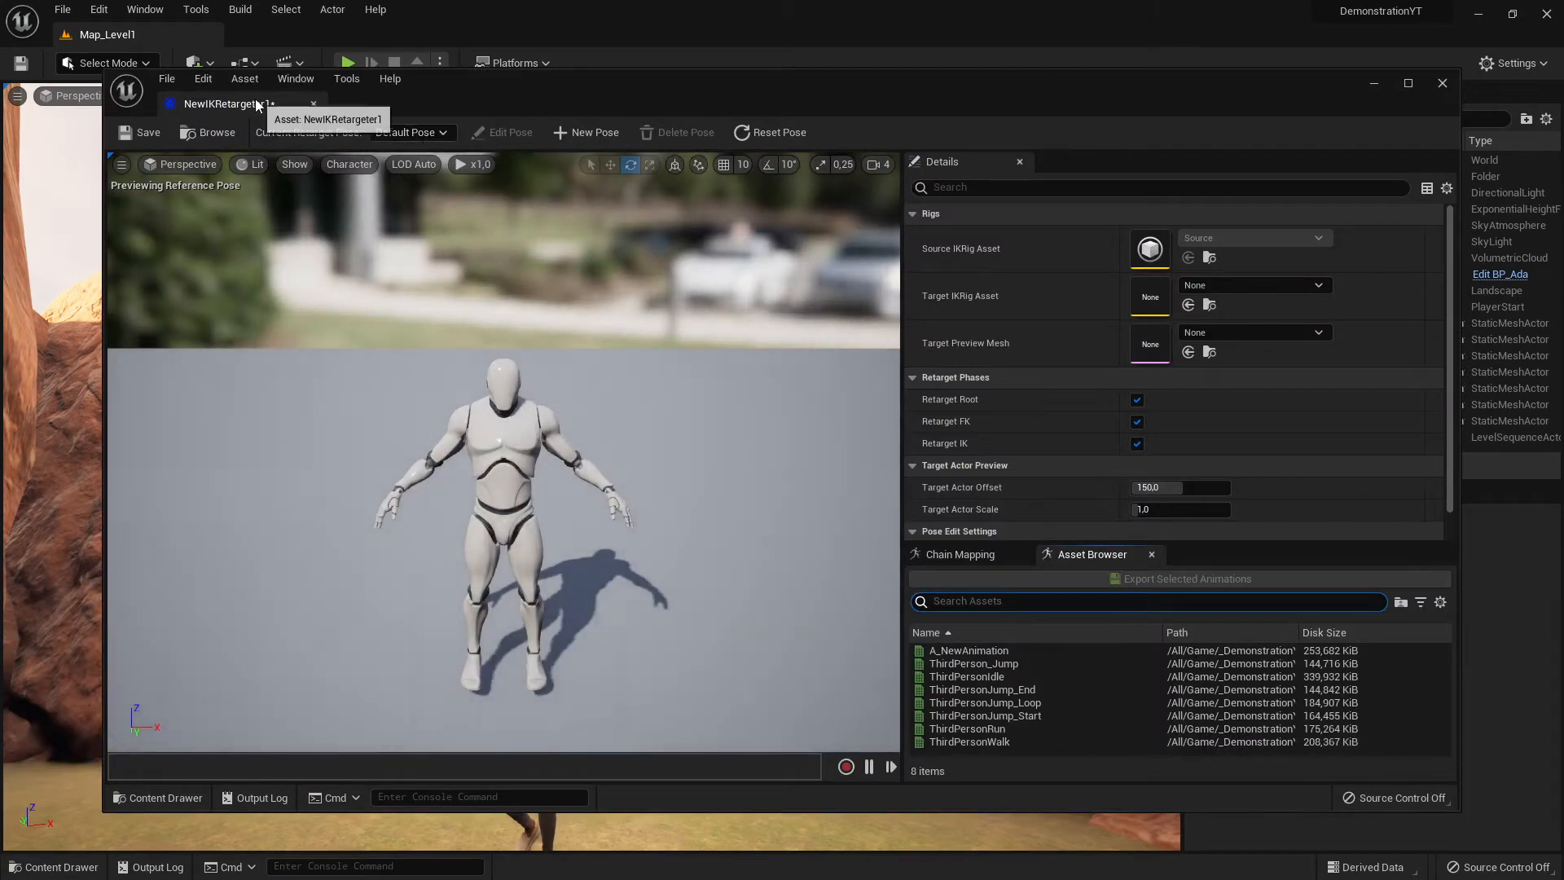
click(312, 103)
drag(316, 67, 343, 36)
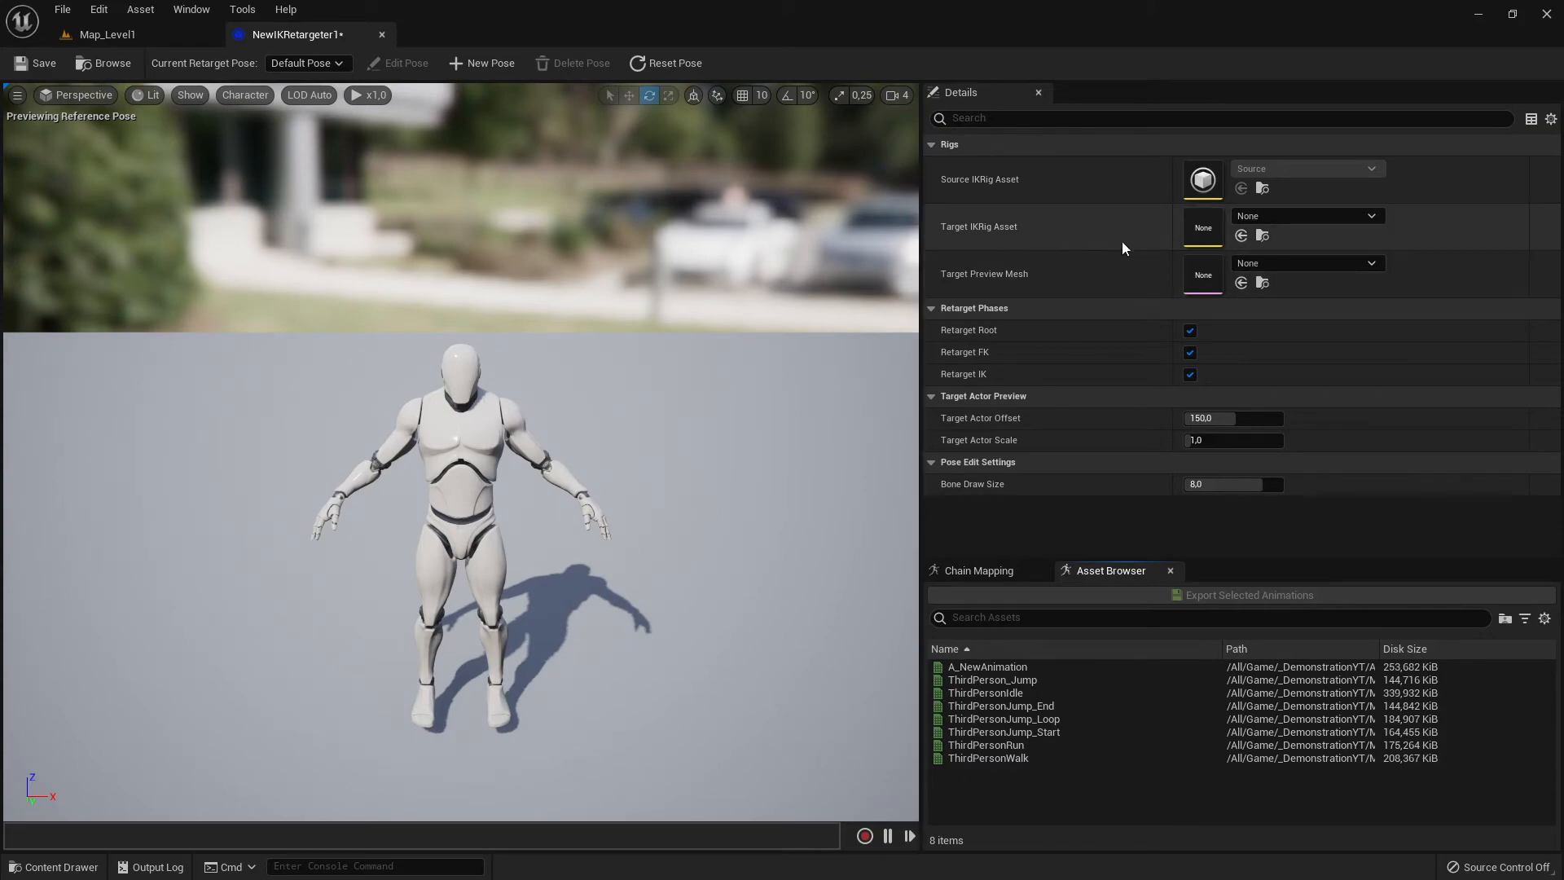
Step: Close NewIKRetargeter1 and delete it from the Retargetting folder
click(382, 35)
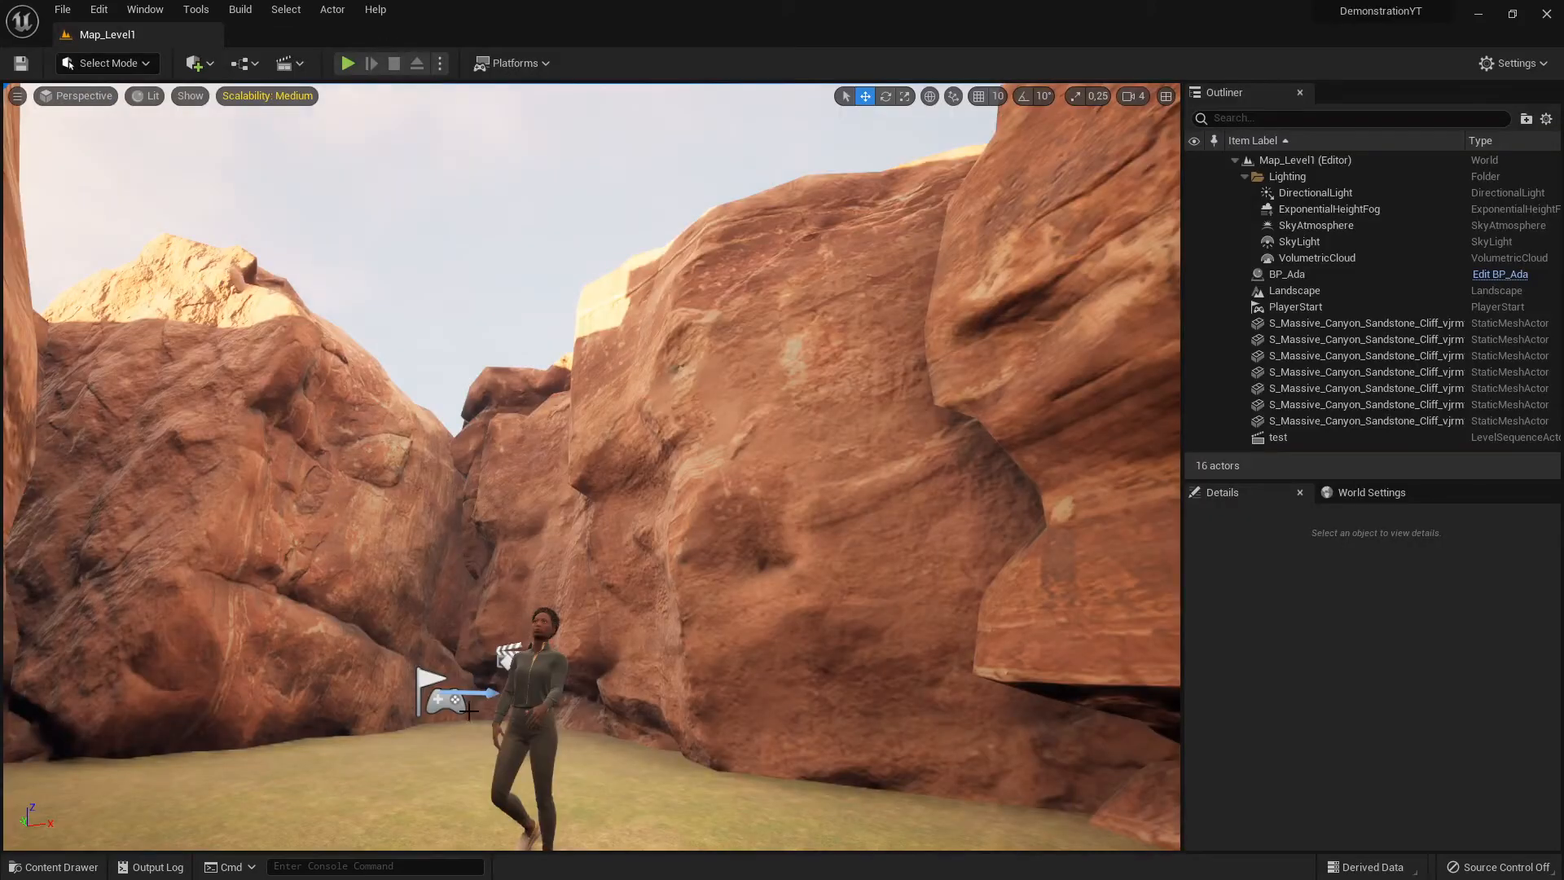
key(ctrl+space)
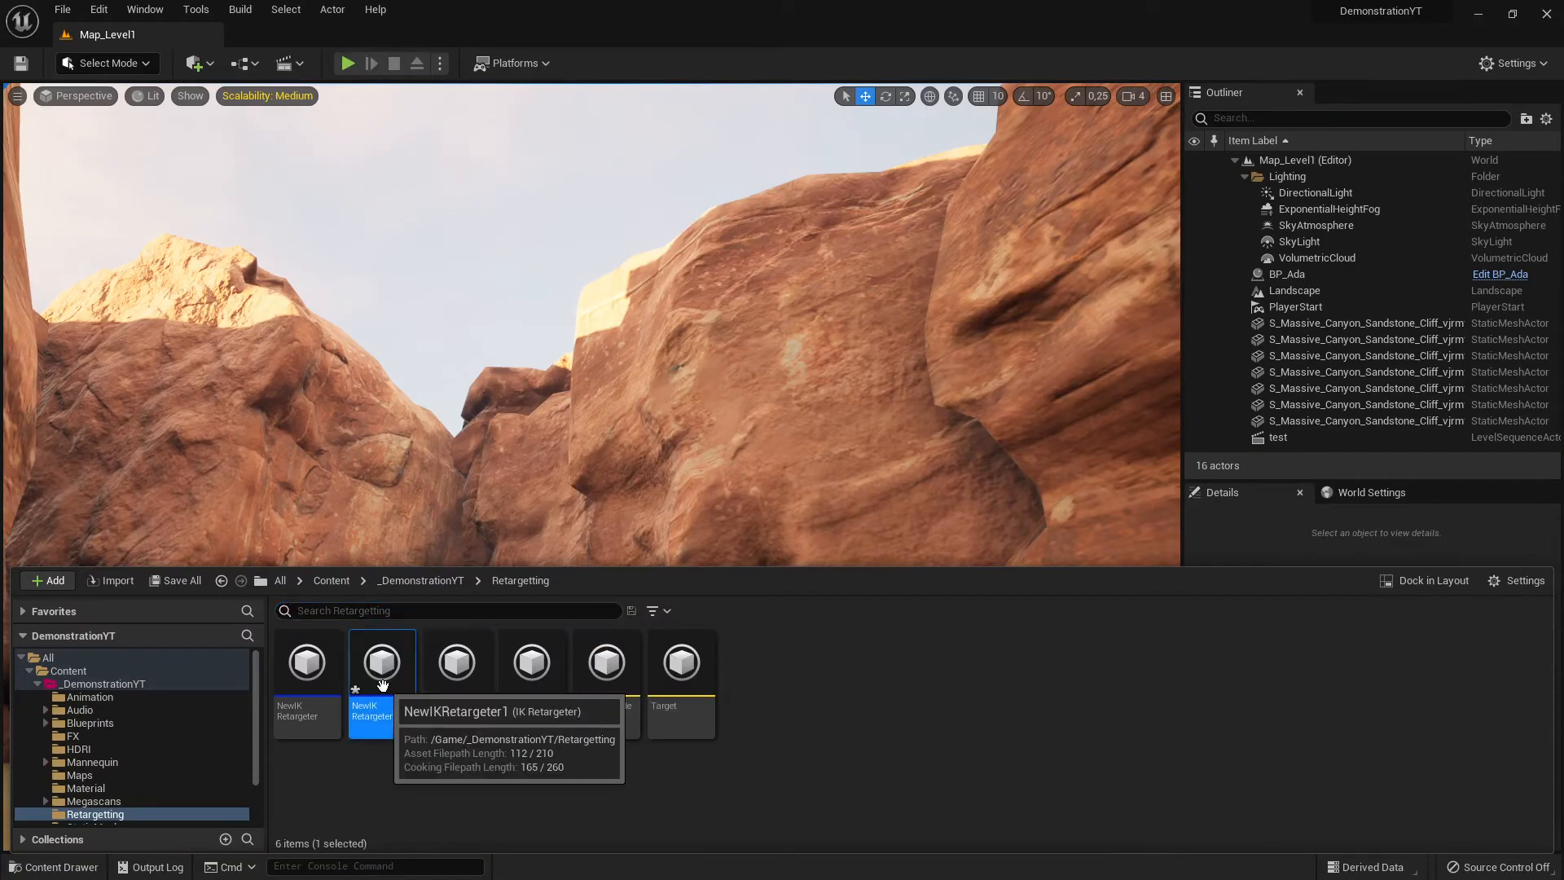
key(Delete)
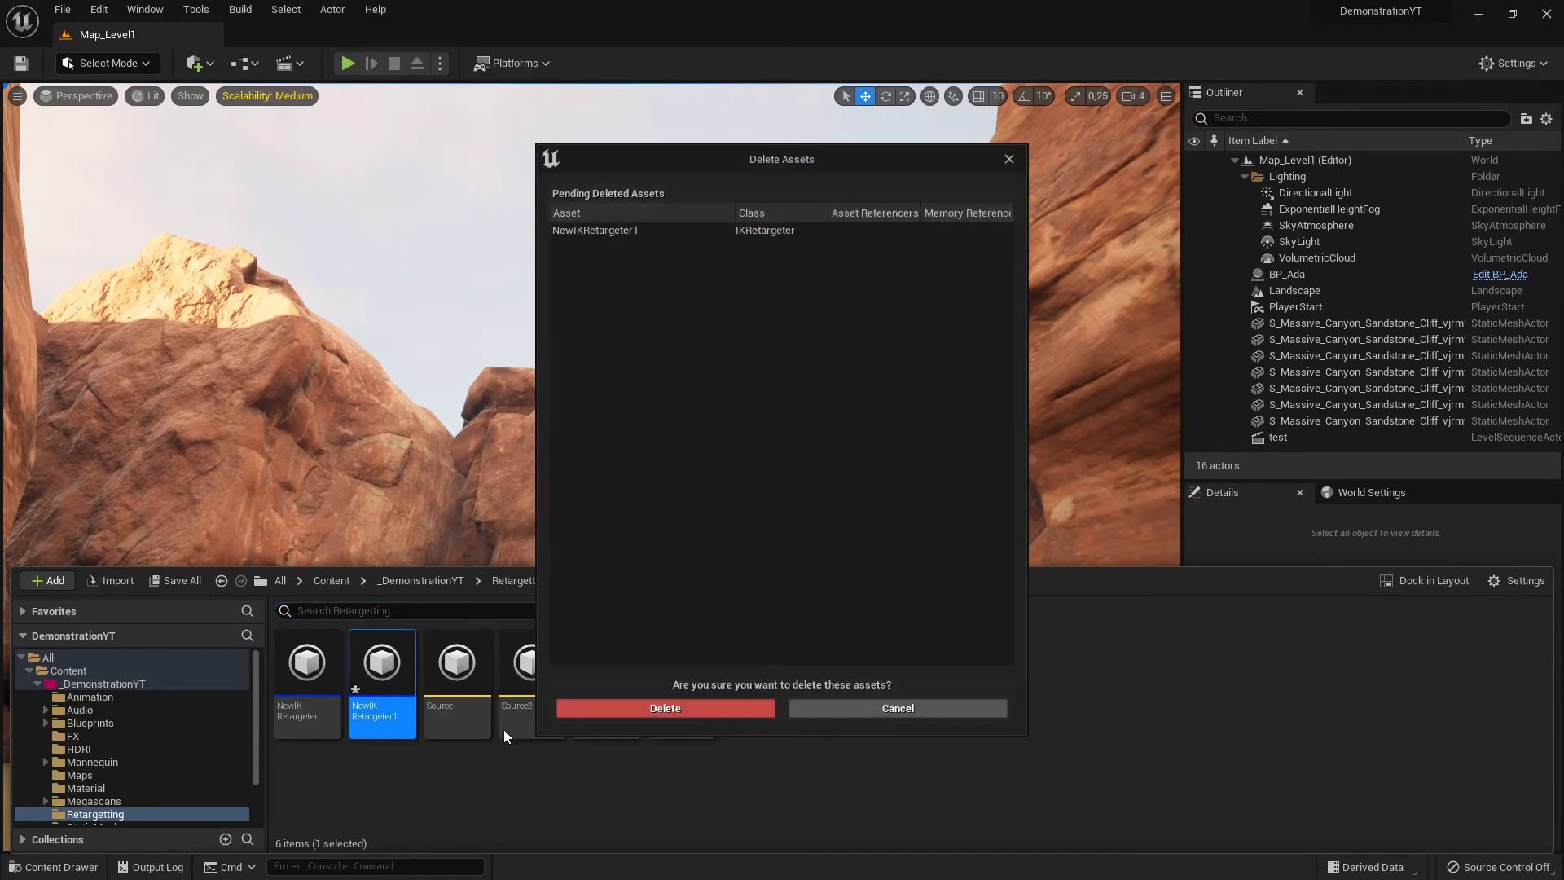
click(667, 709)
Step: Create an IK Retargeter in the Retargetting folder that copies animation from the Source2 IK Rig, keep its default name, and open it
right_click(724, 693)
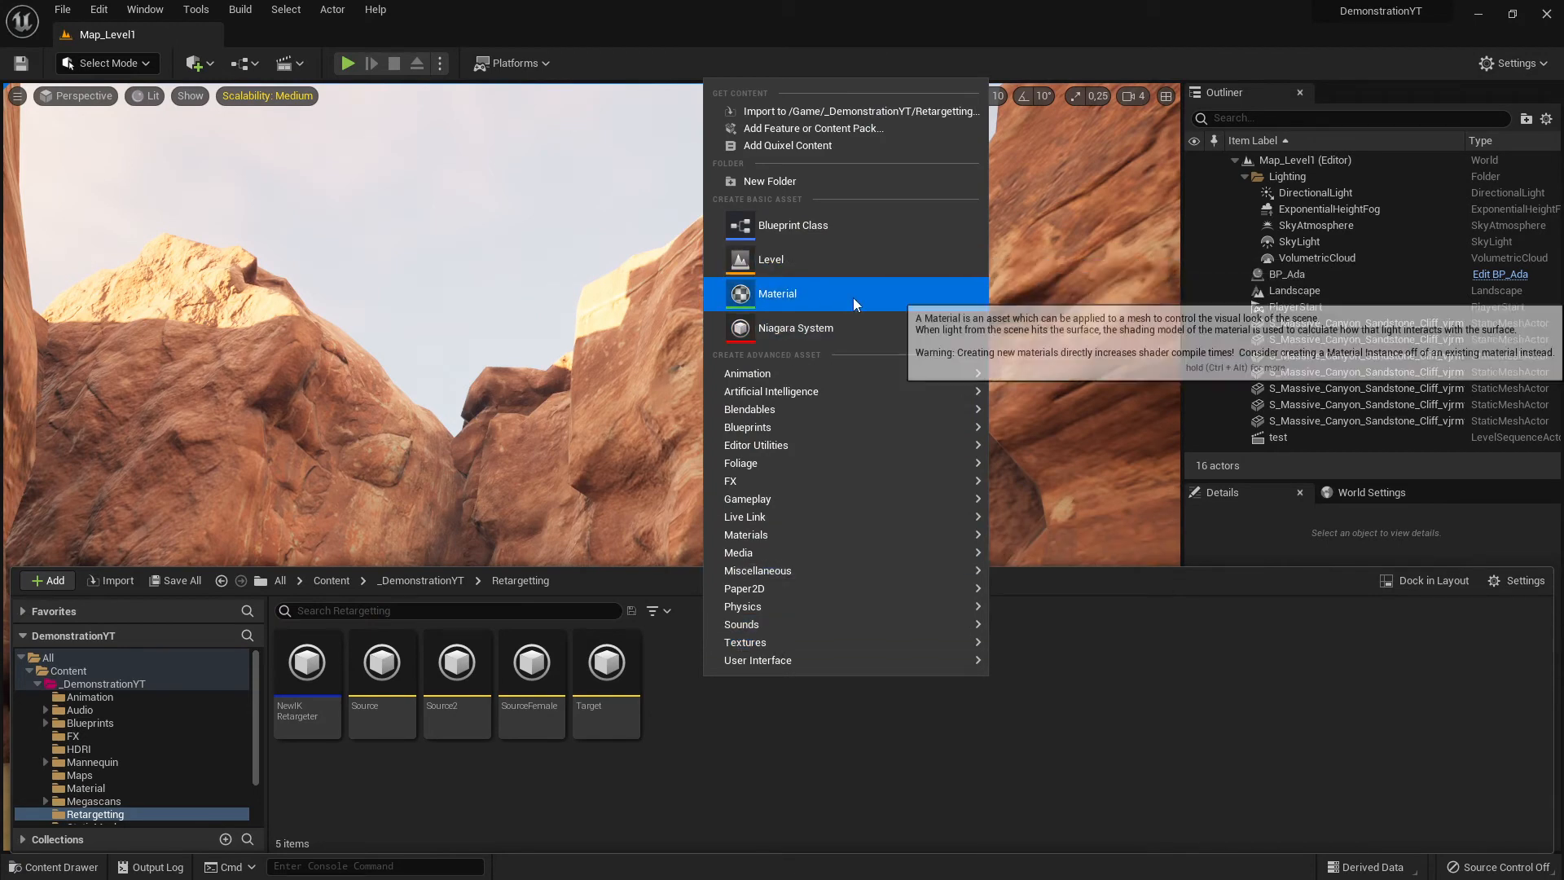
mouse_move(782, 375)
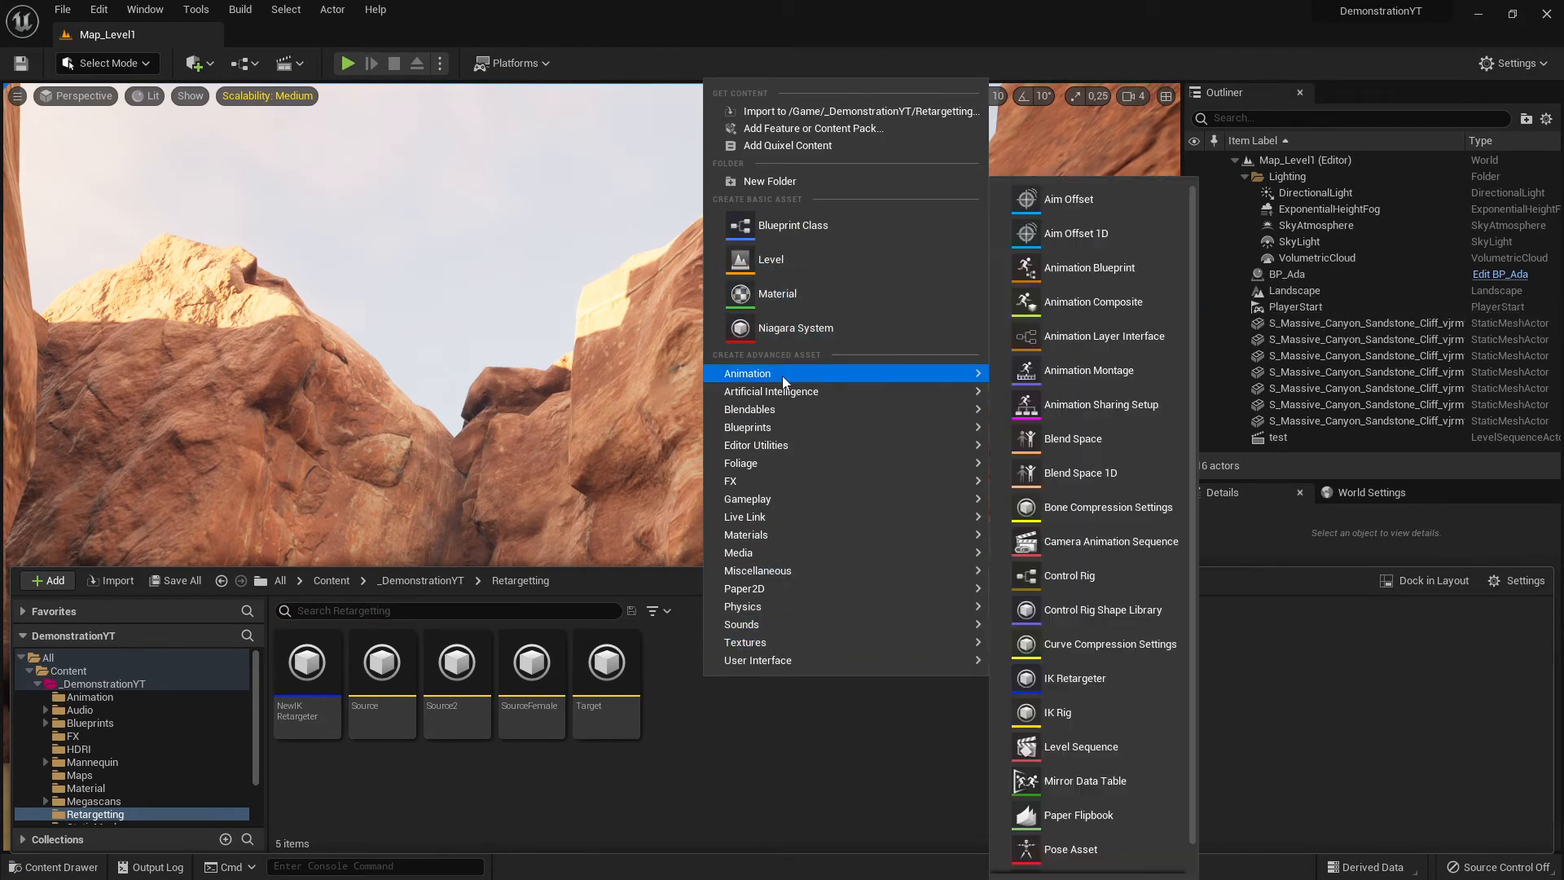
click(1087, 679)
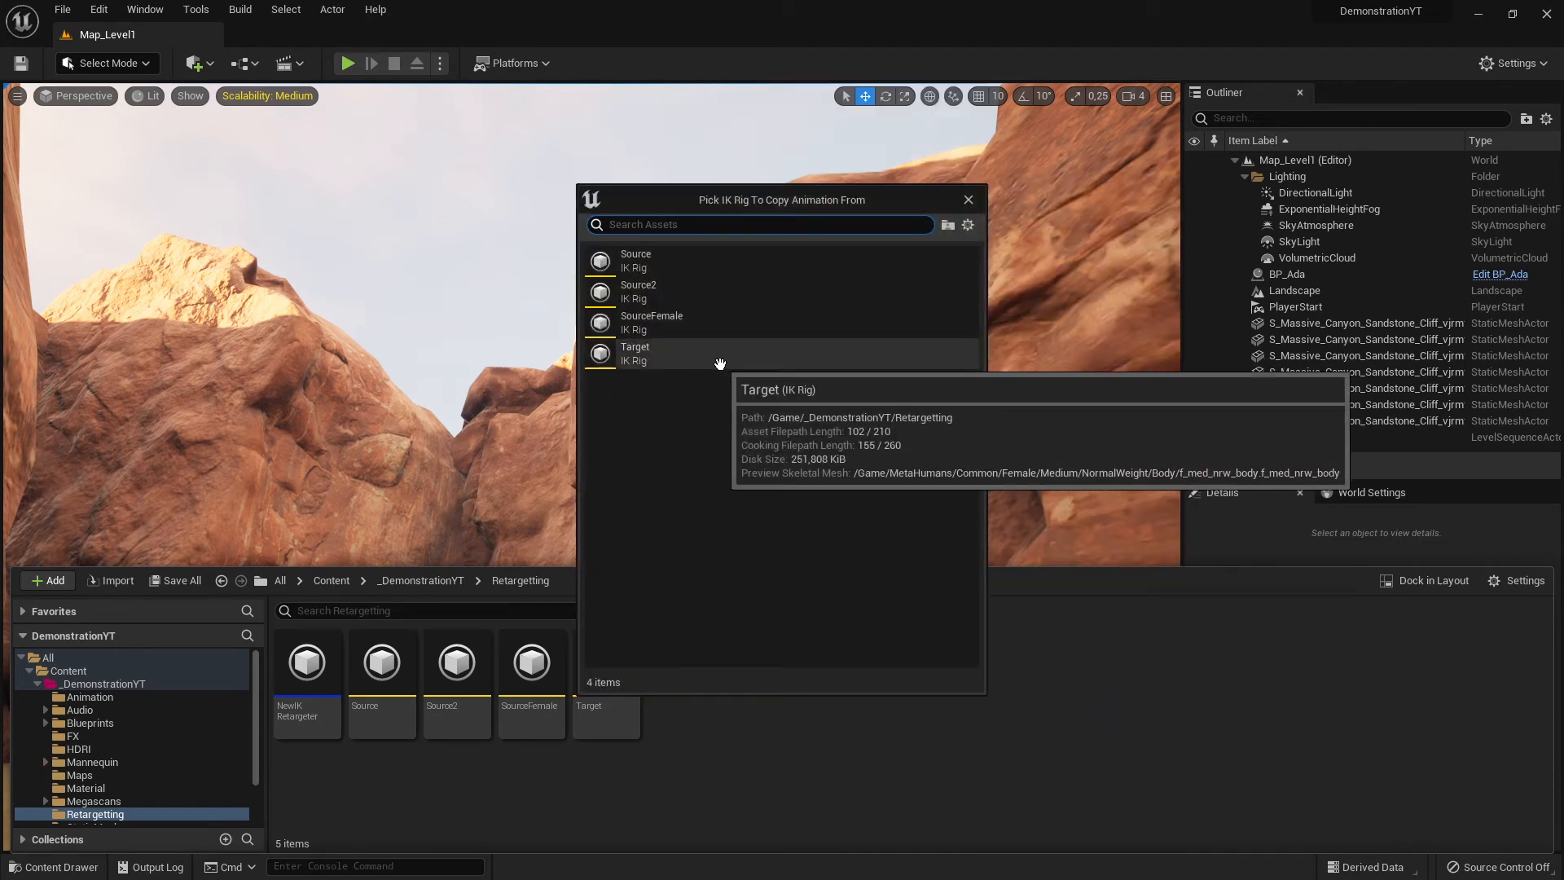
click(664, 299)
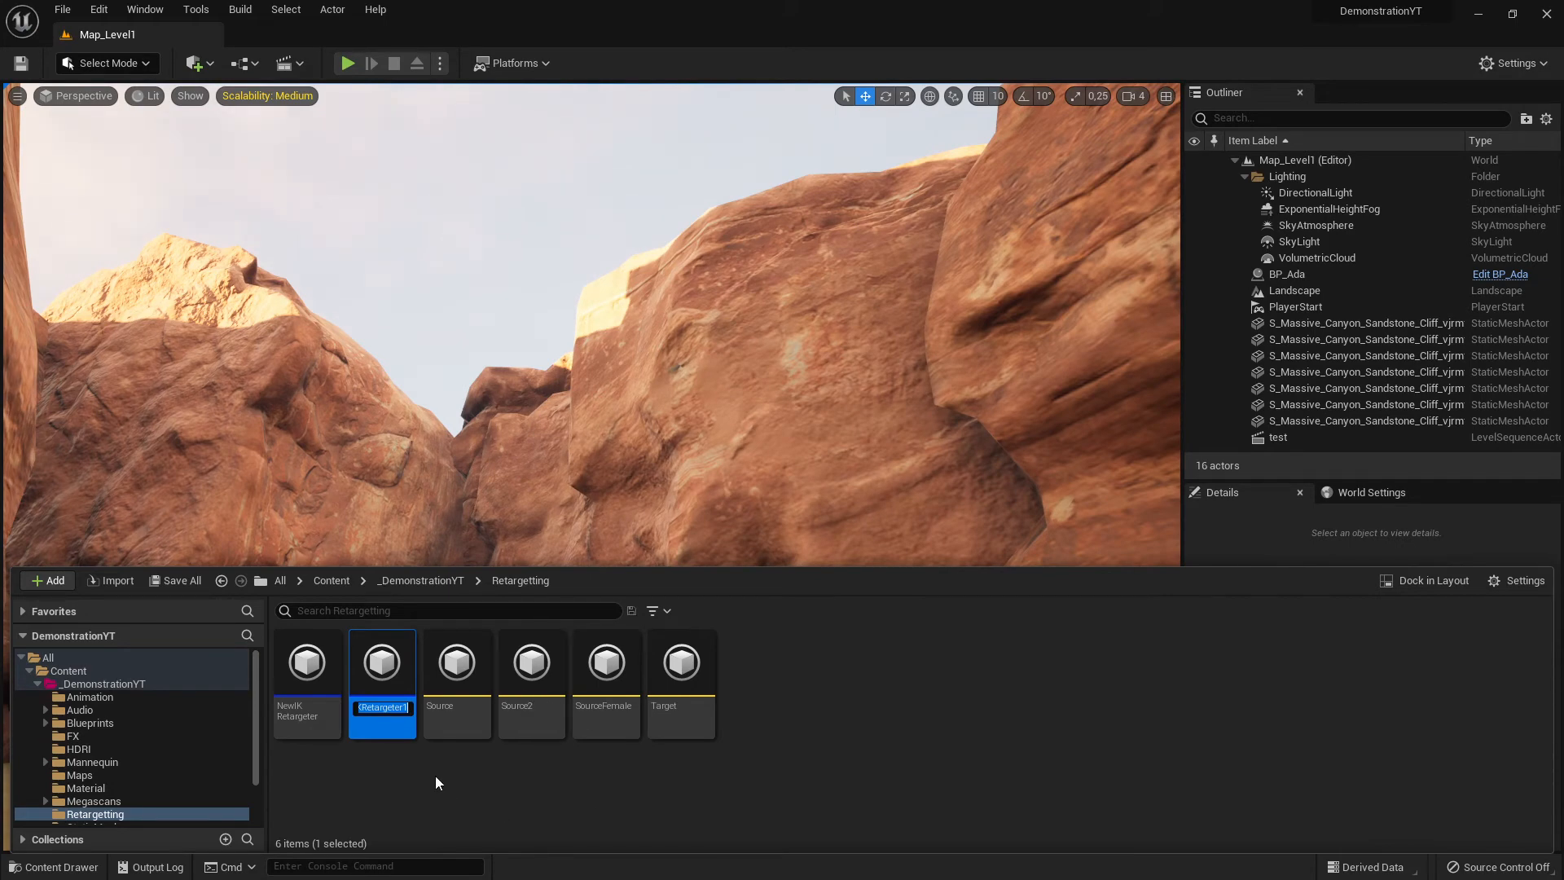
key(Return)
double_click(379, 661)
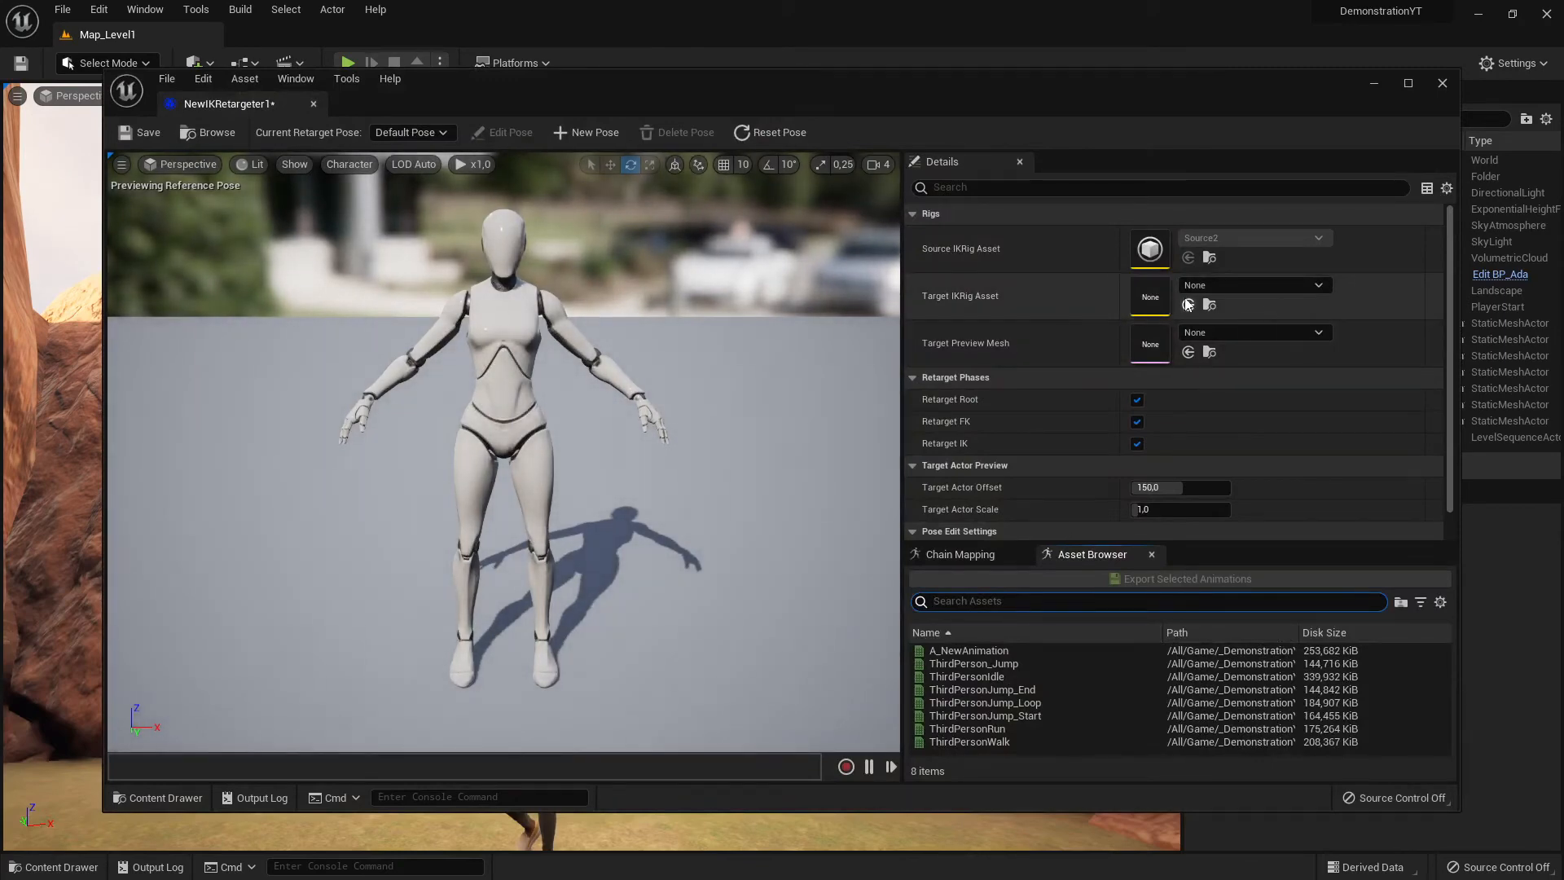
Step: Set the retargeter's target IK Rig asset to Target and dock its editor in the main window
click(1220, 287)
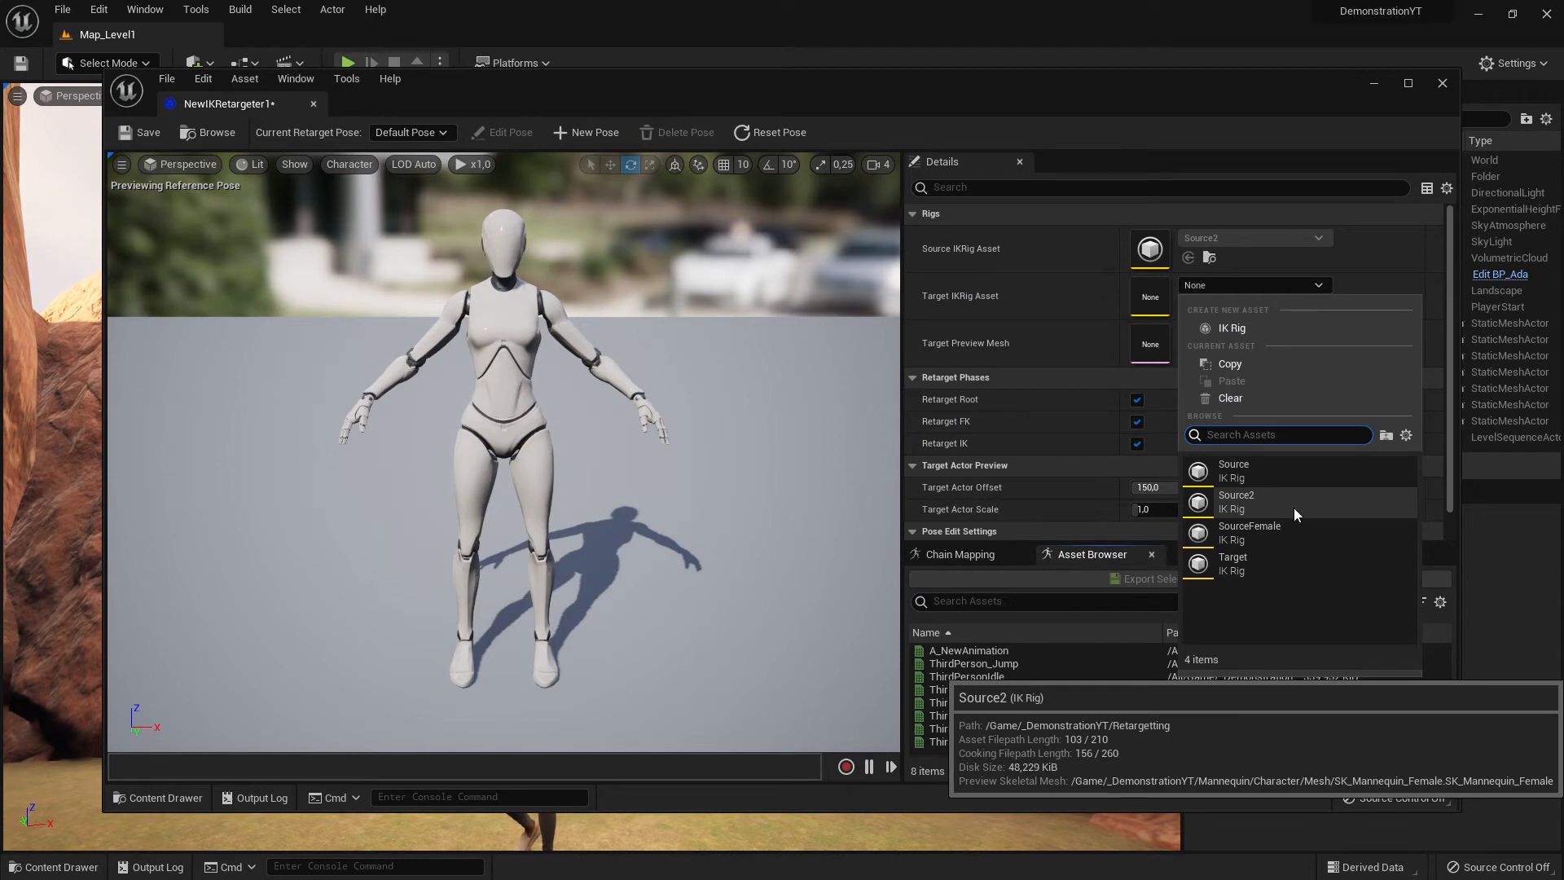
click(1267, 566)
drag(849, 402, 922, 491)
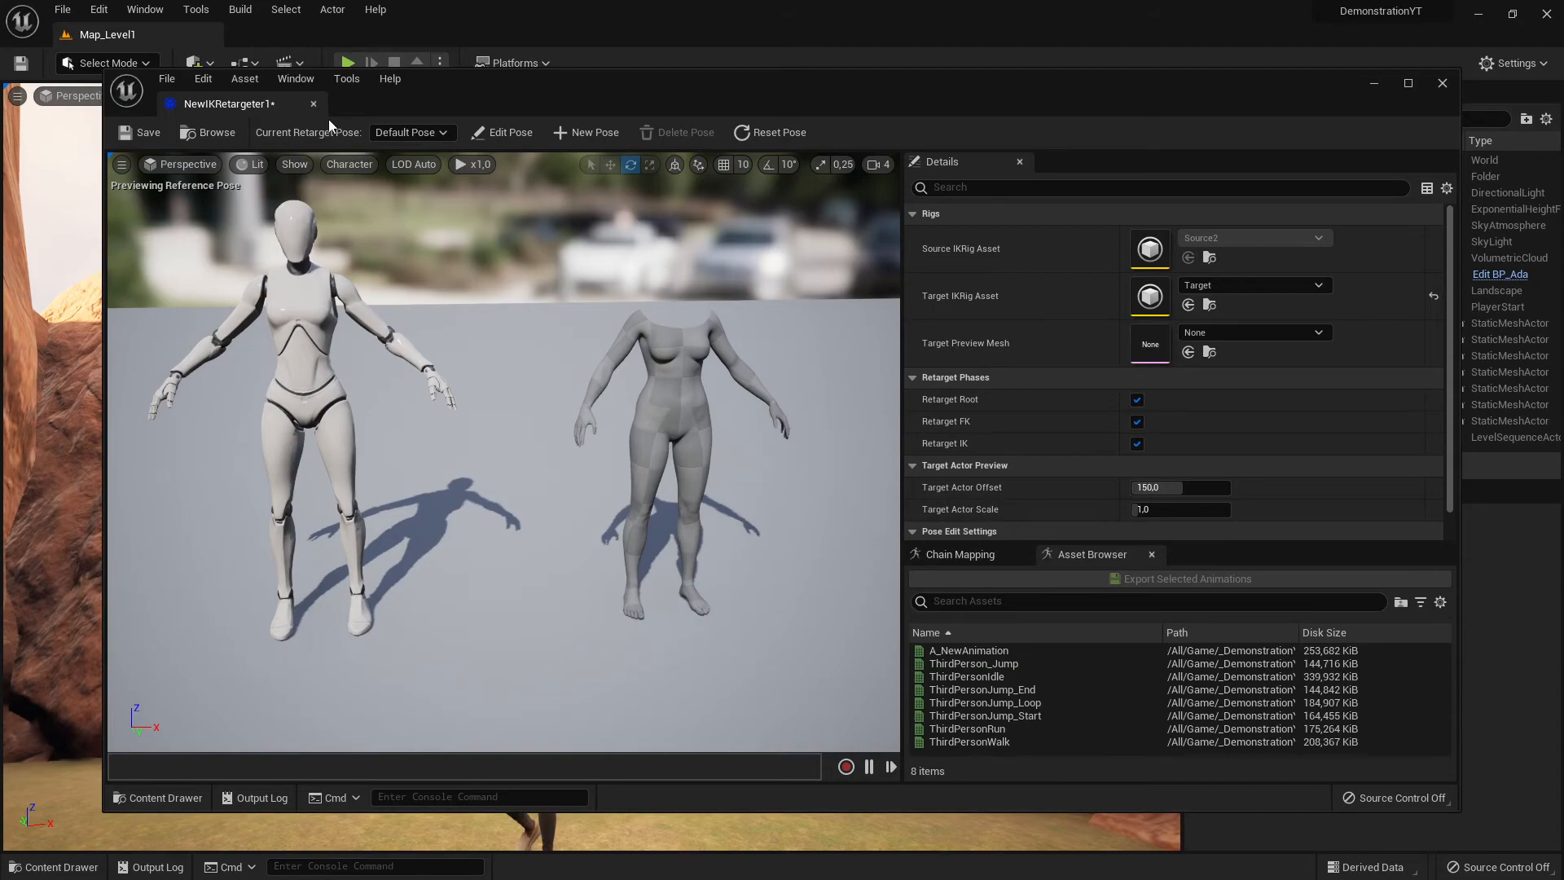
drag(249, 105, 282, 22)
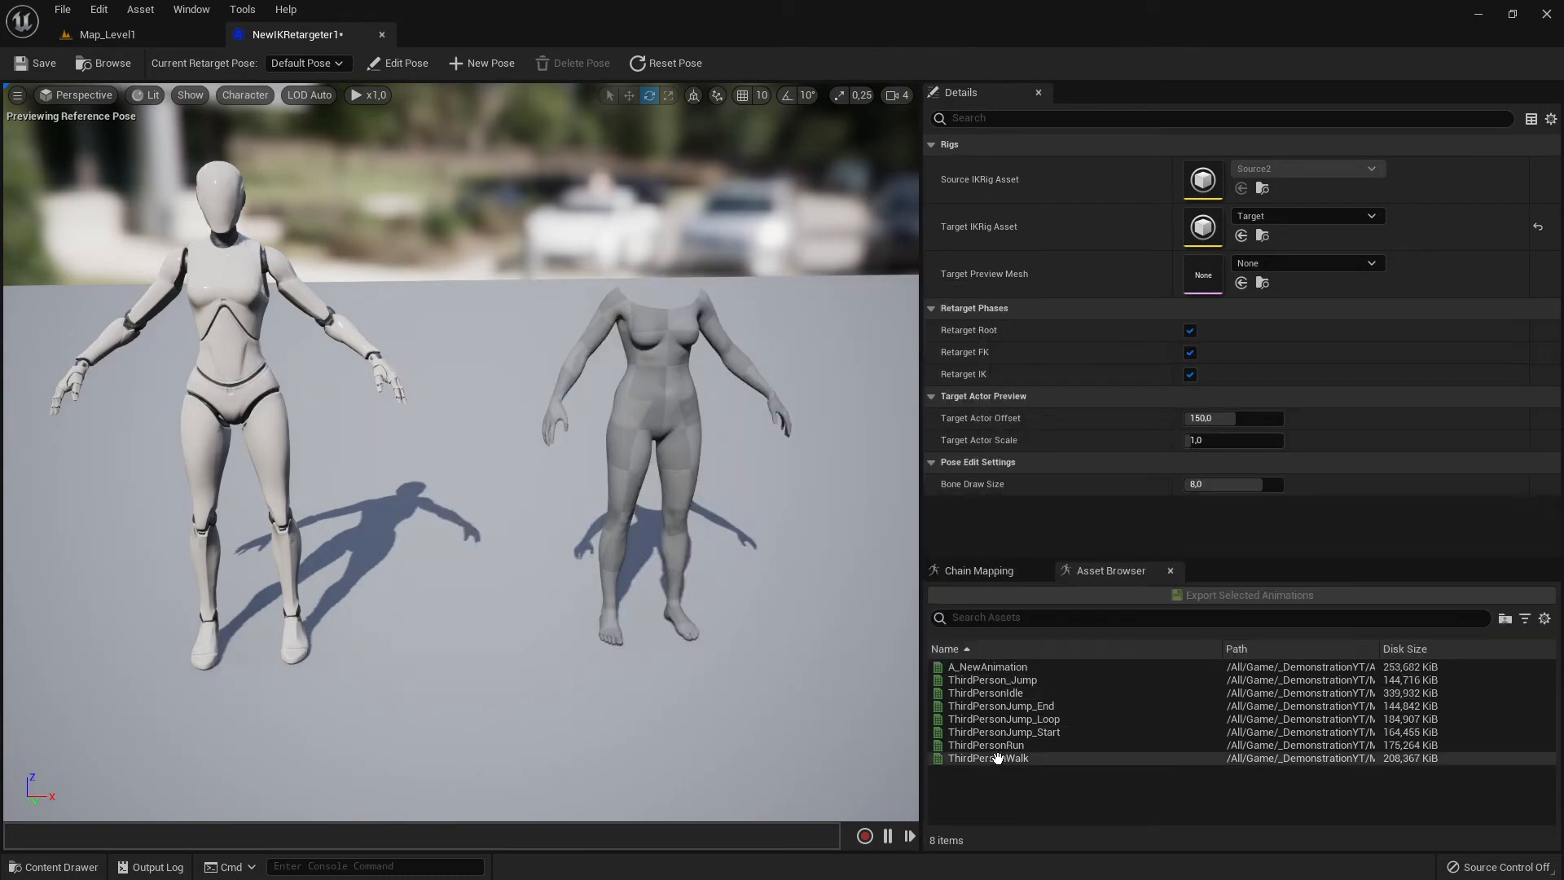
Step: Preview the ThirdPersonWalk animation and examine both characters' movement from the front and side
click(997, 758)
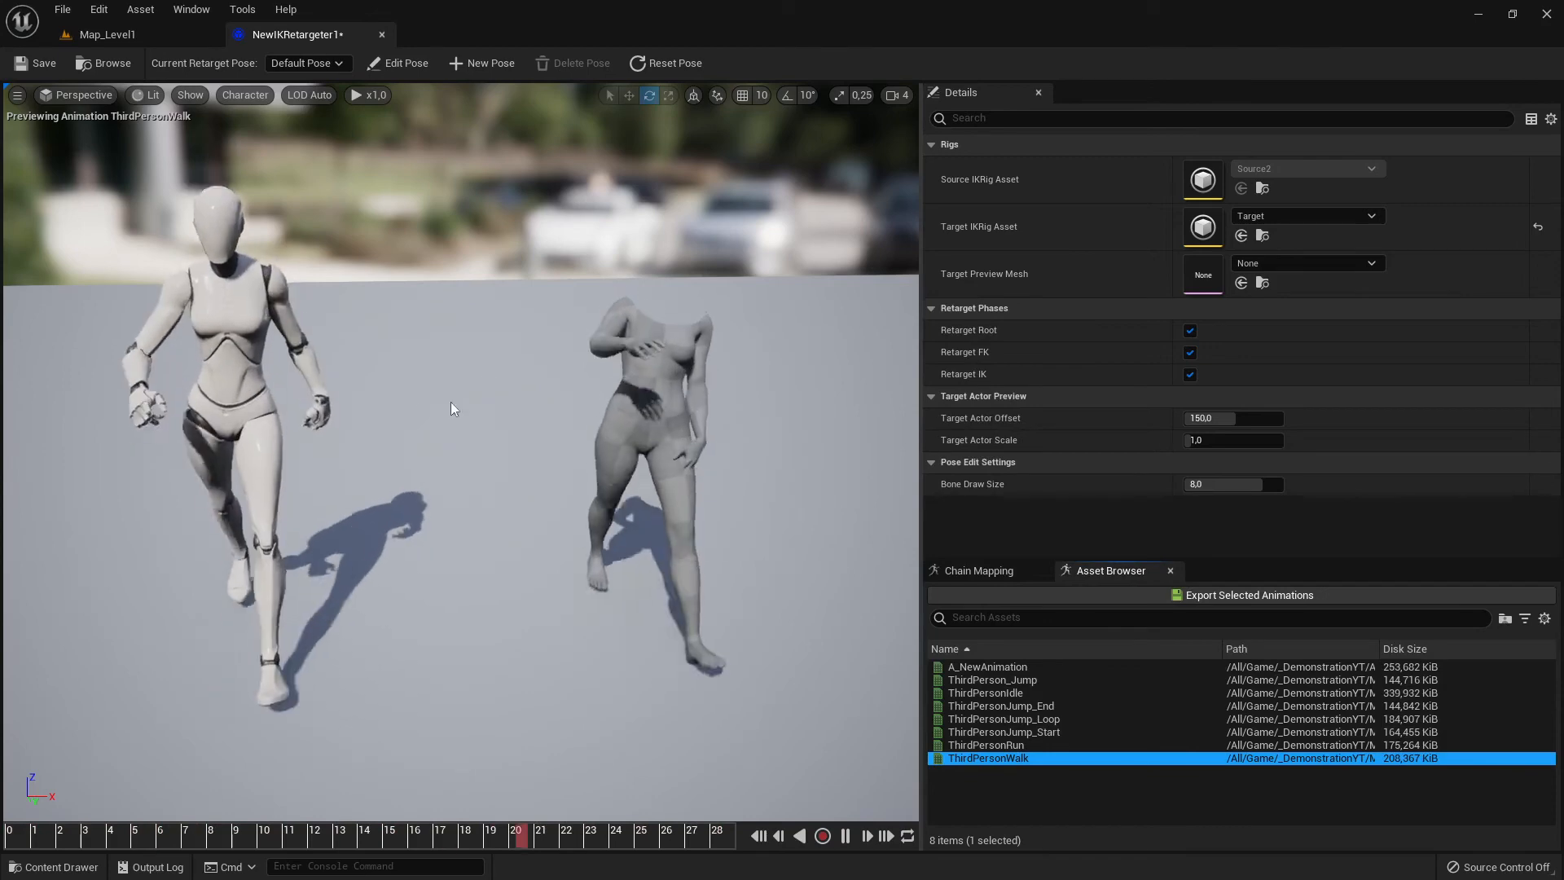
mouse_move(451, 403)
right_down()
mouse_move(570, 407)
mouse_move(424, 408)
right_up()
key(s)
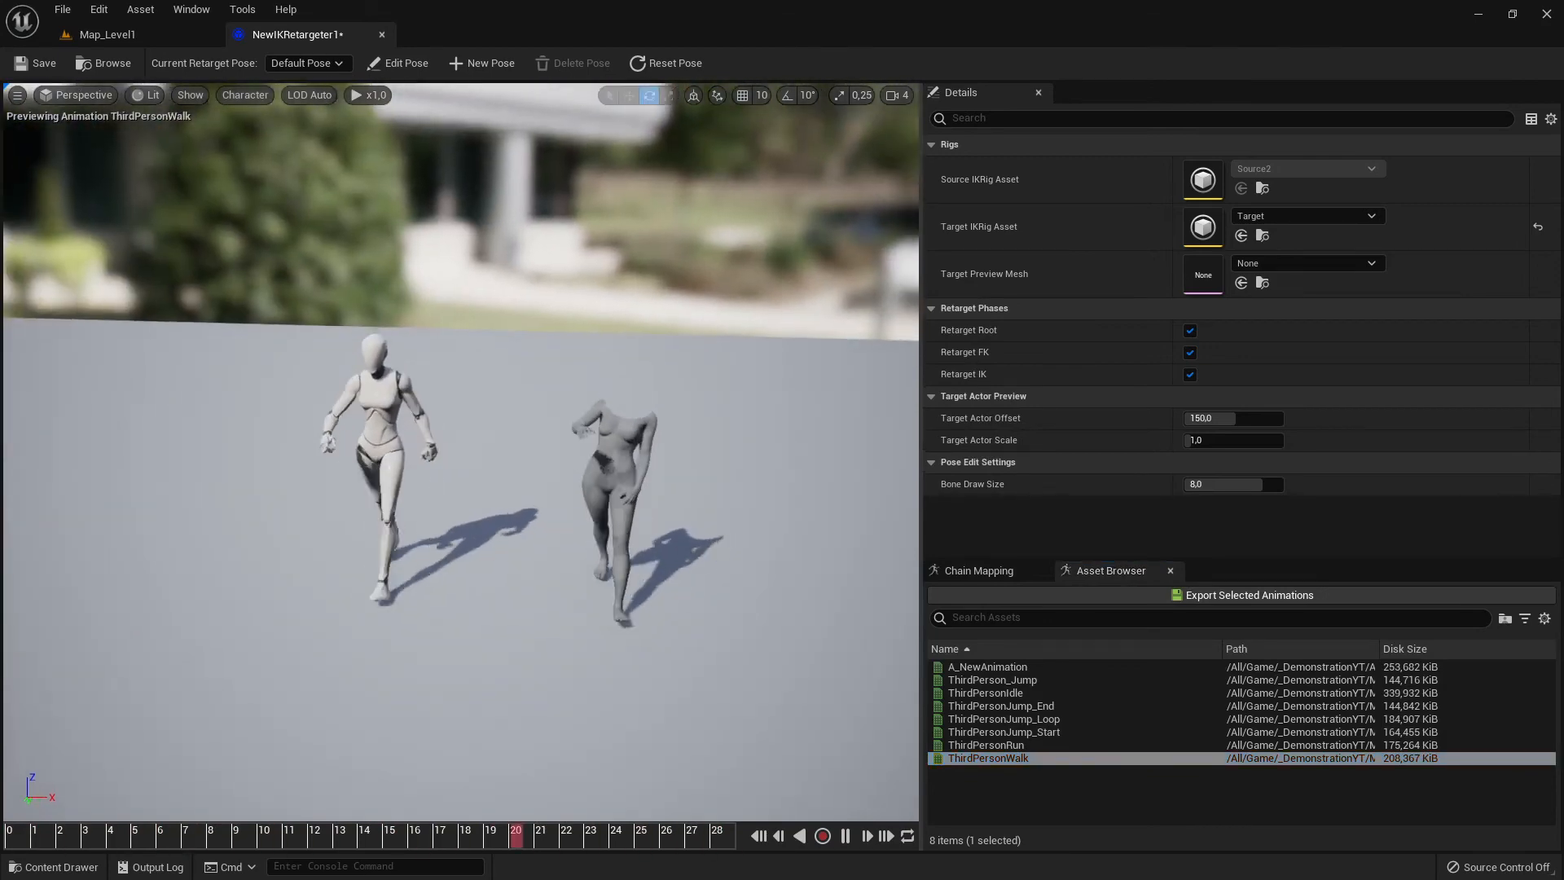
mouse_move(398, 404)
mouse_down()
mouse_move(432, 363)
mouse_move(398, 404)
mouse_up()
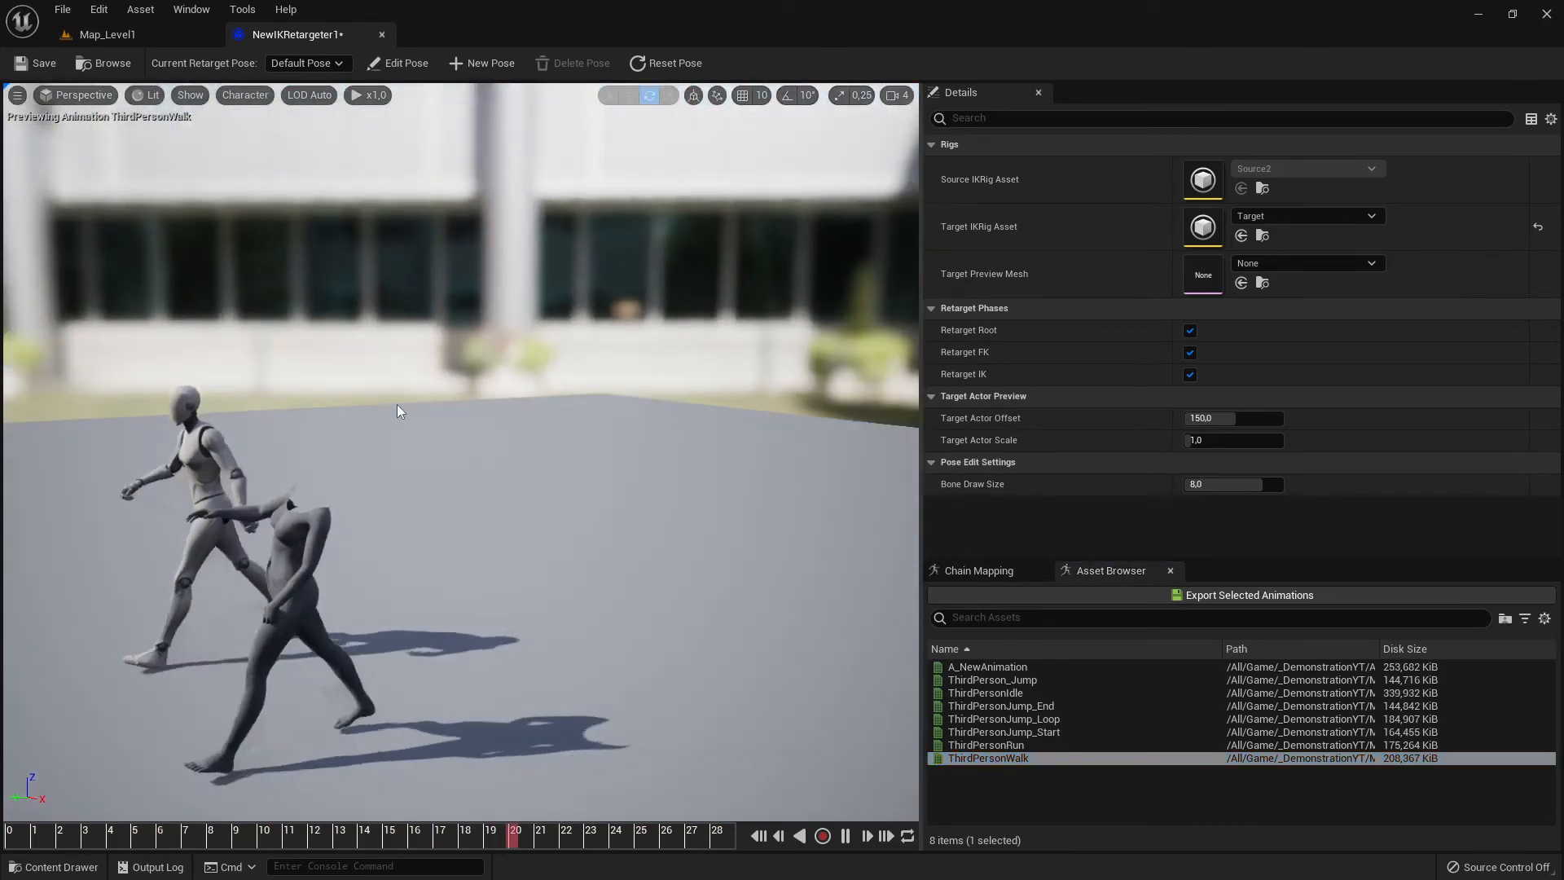
right_drag(398, 404, 386, 446)
key(w)
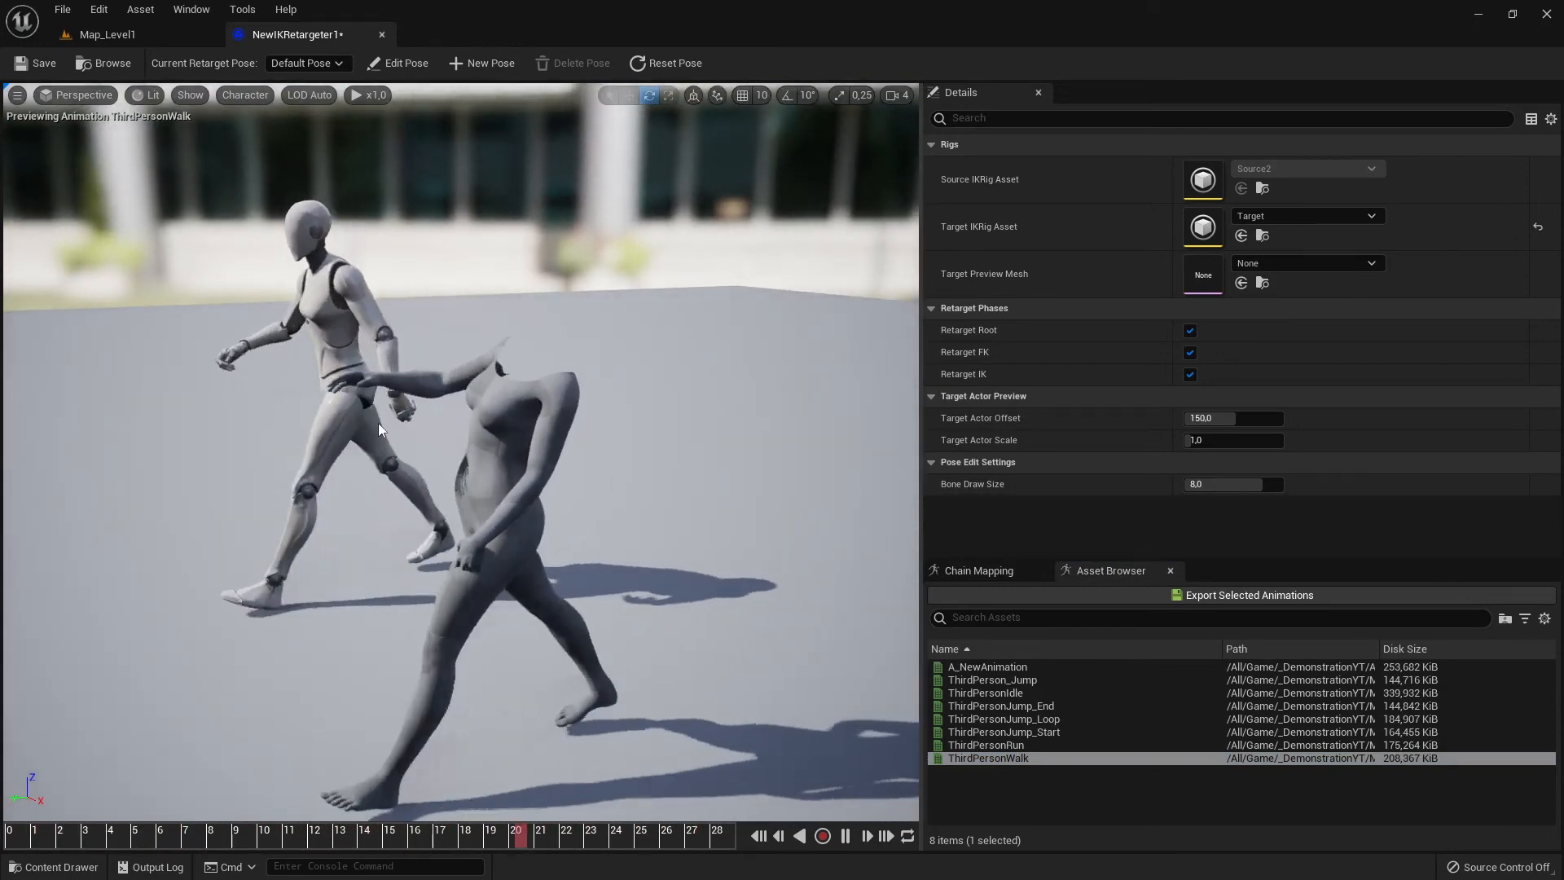
right_drag(378, 422, 556, 393)
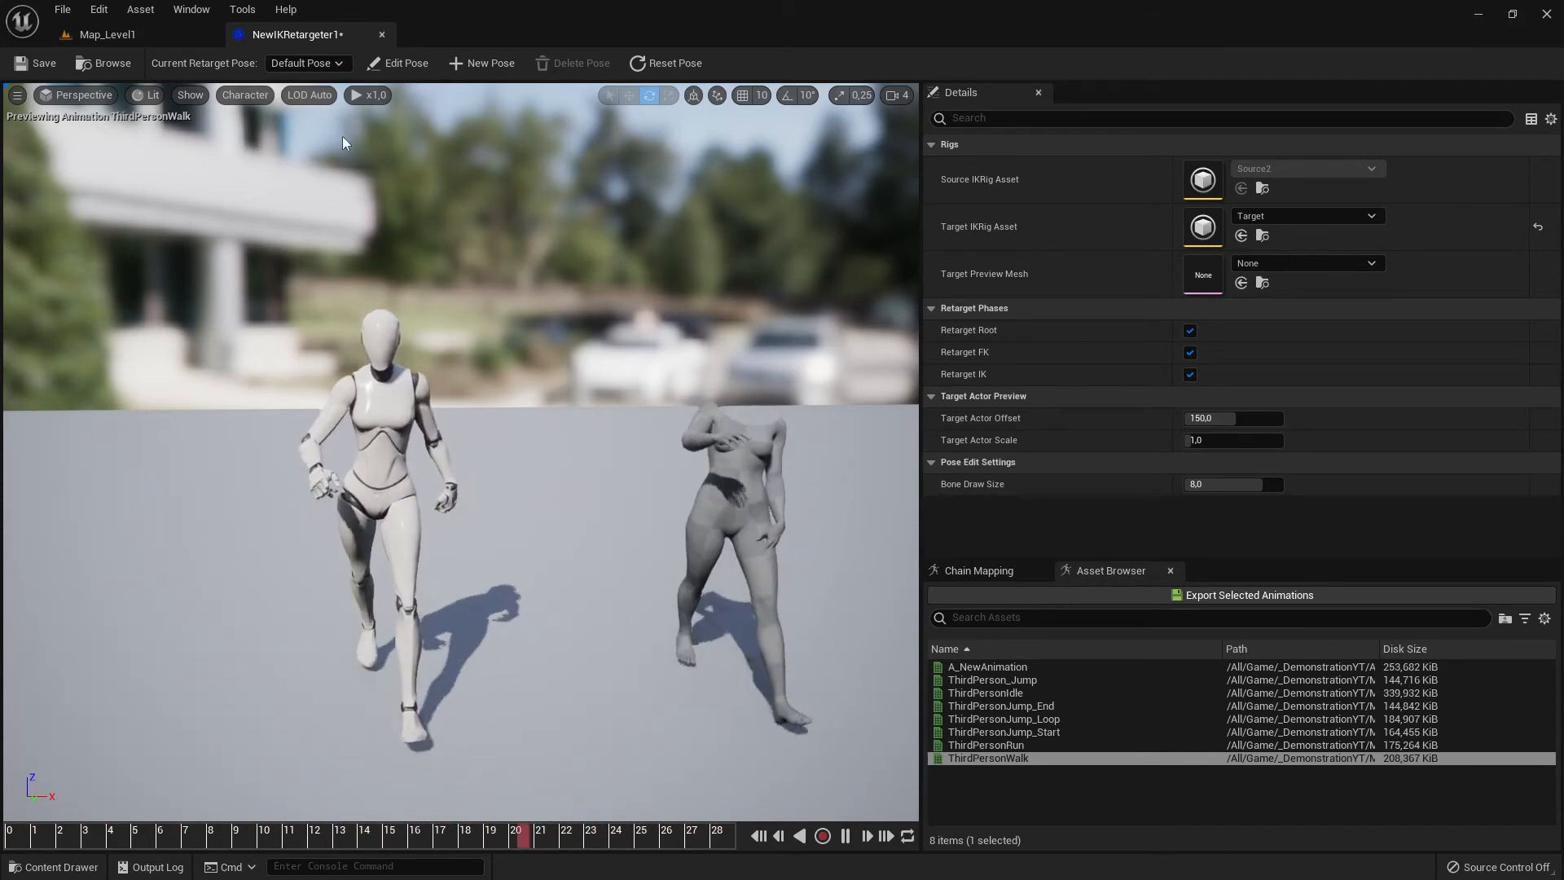
Step: Save NewIKRetargeter1, locate it in the content browser, and close its editor
key(ctrl+s)
click(104, 63)
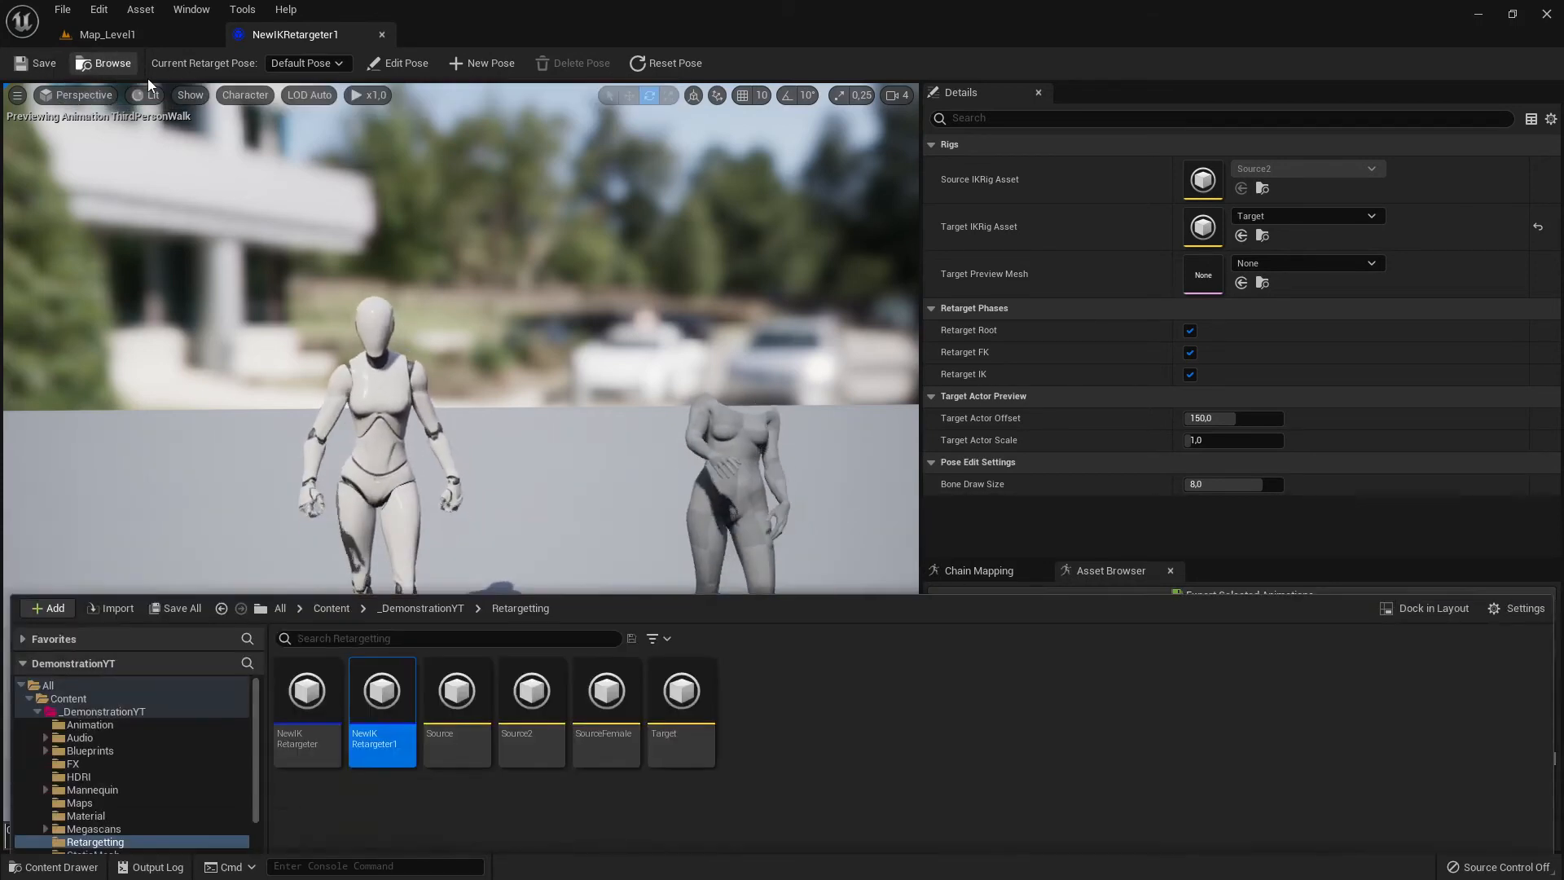
click(298, 41)
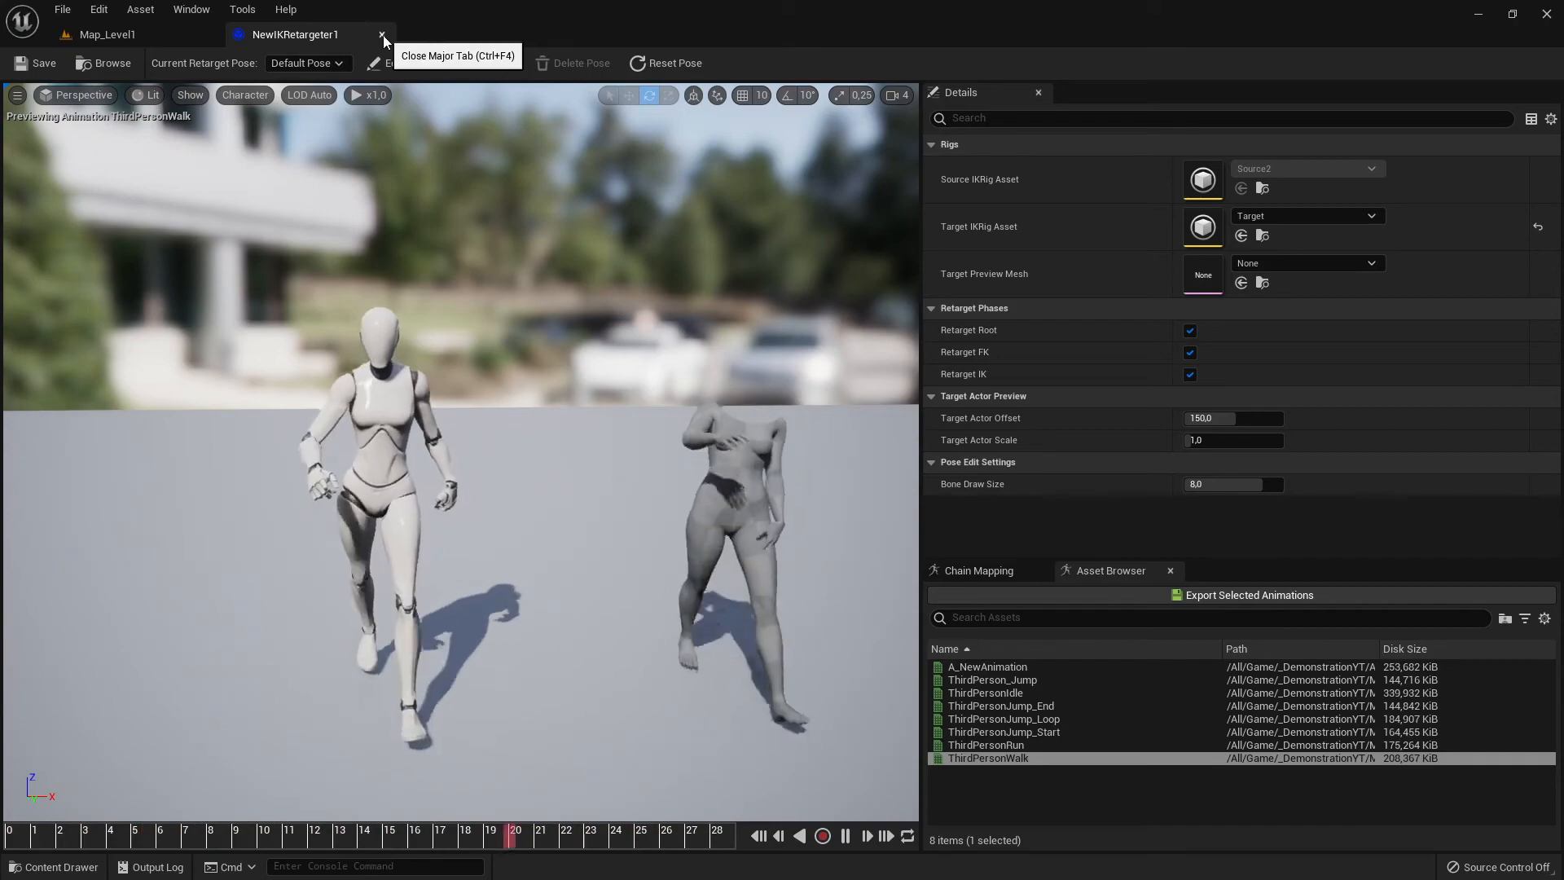
click(382, 35)
Step: Reopen NewIKRetargeter1 from the Retargetting folder and preview the ThirdPersonWalk animation on both characters
right_drag(614, 586, 543, 502)
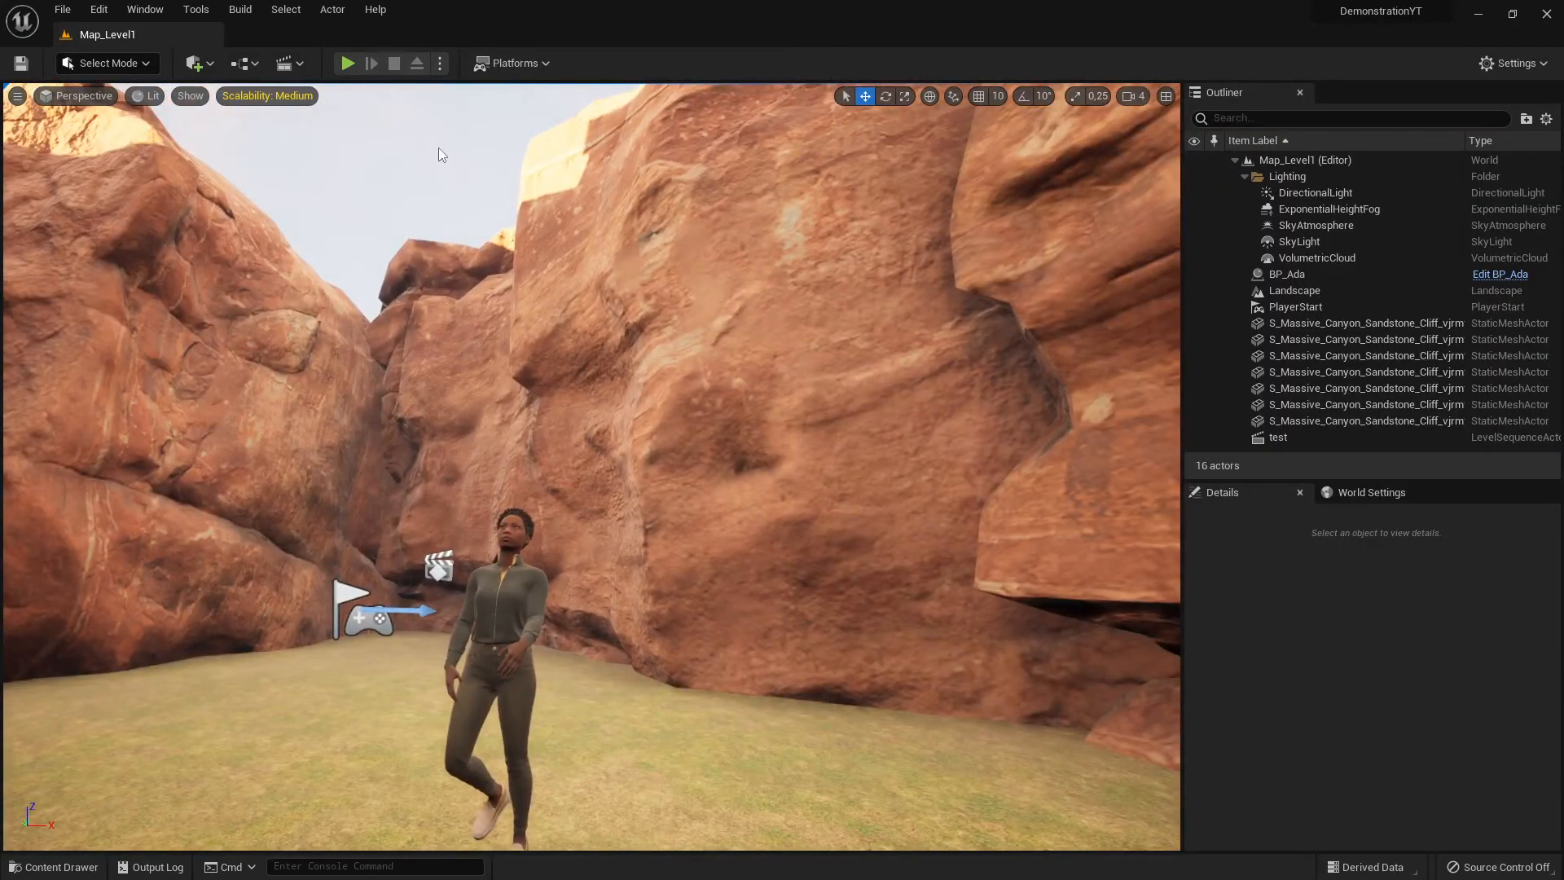
key(ctrl+space)
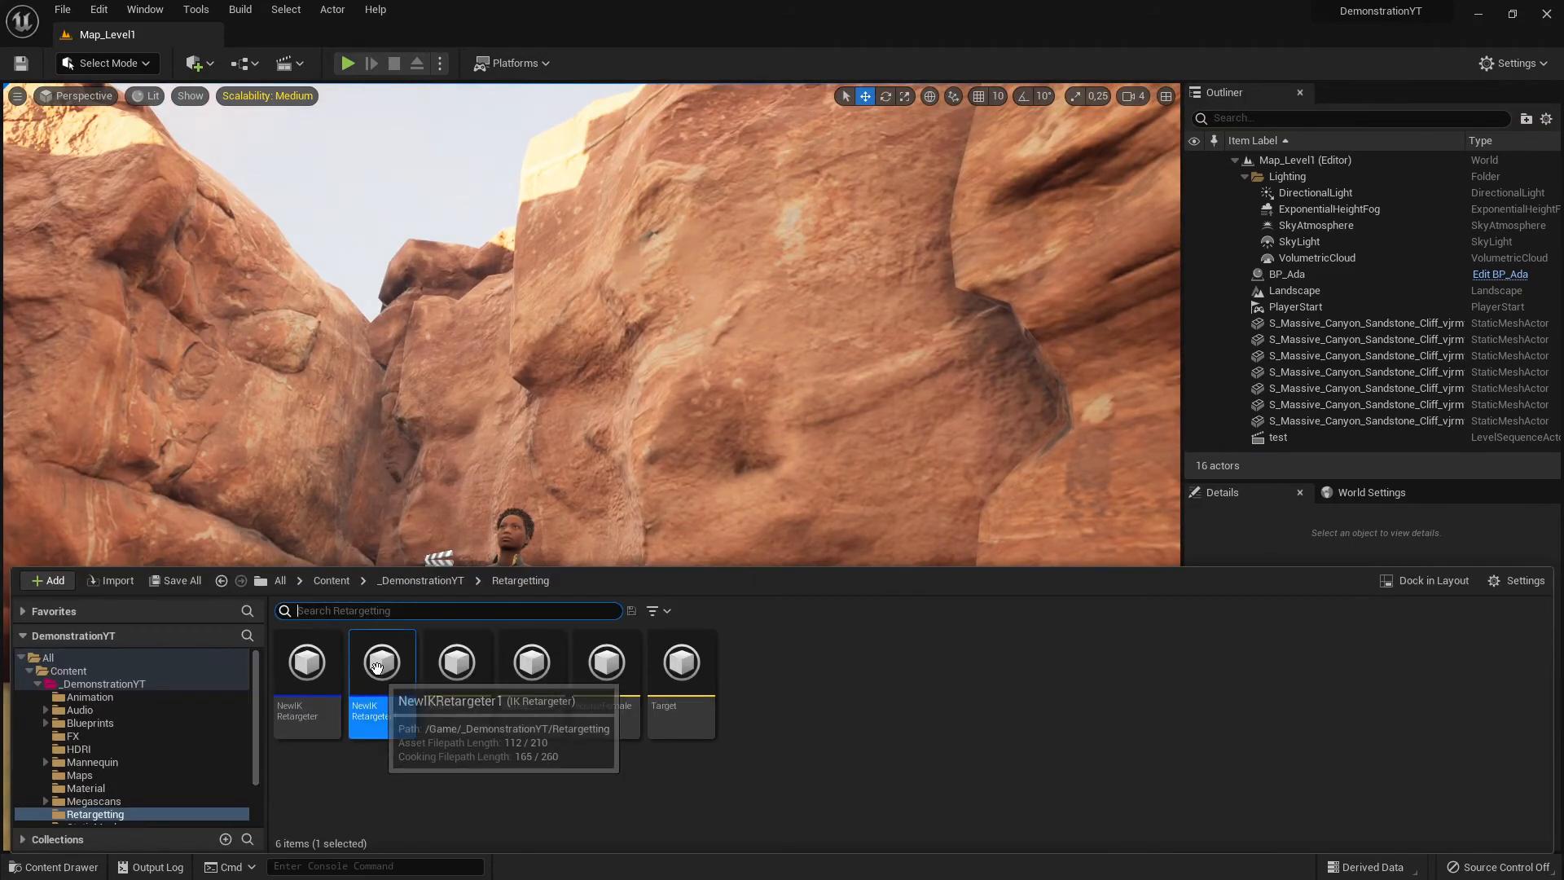
double_click(377, 692)
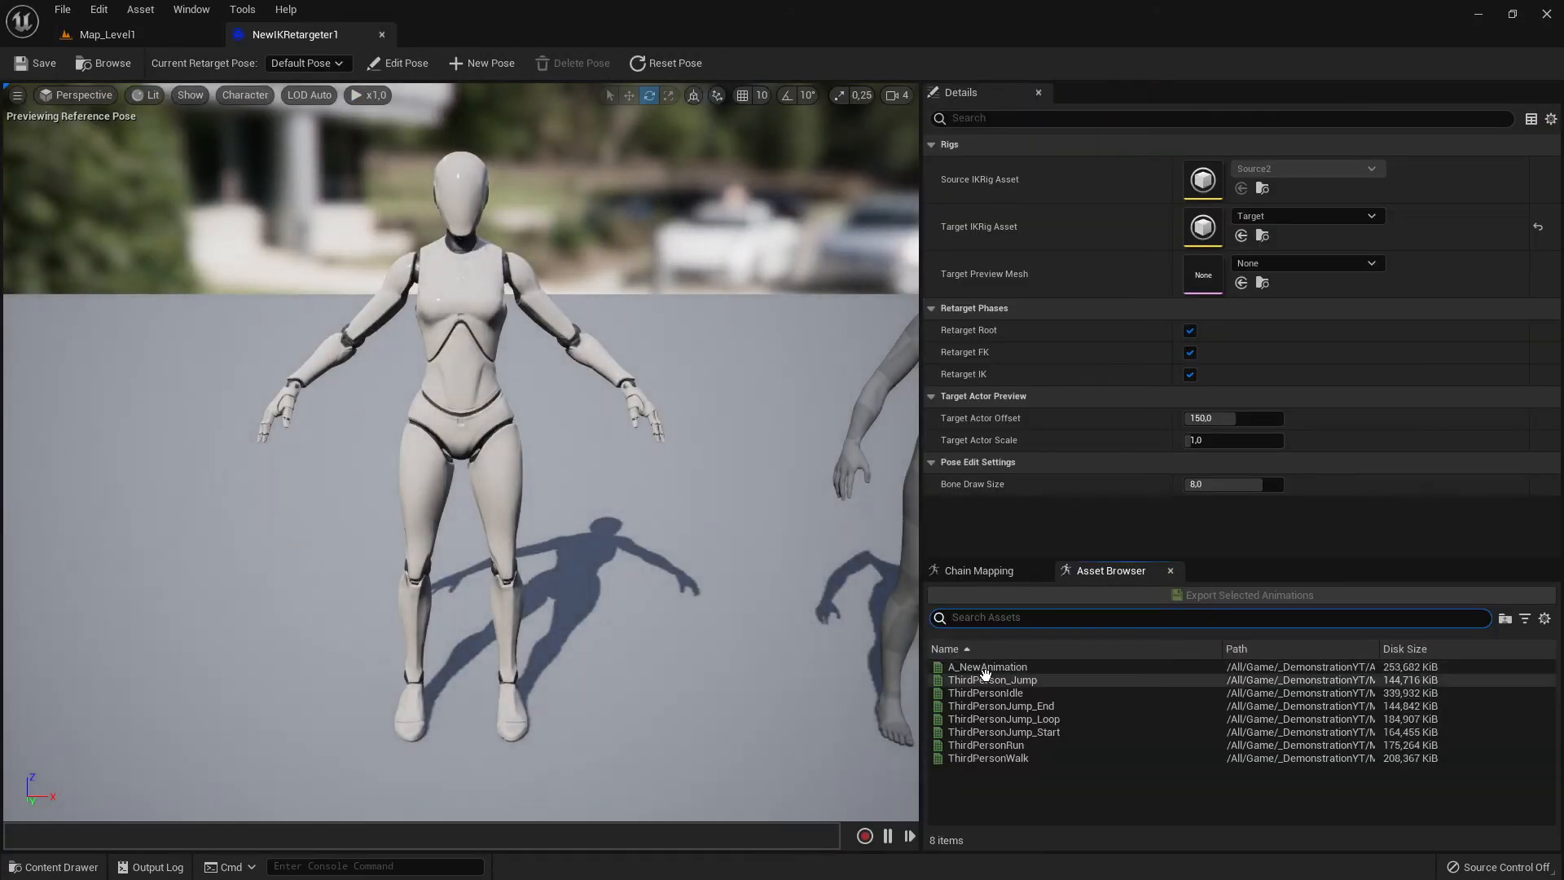
double_click(985, 679)
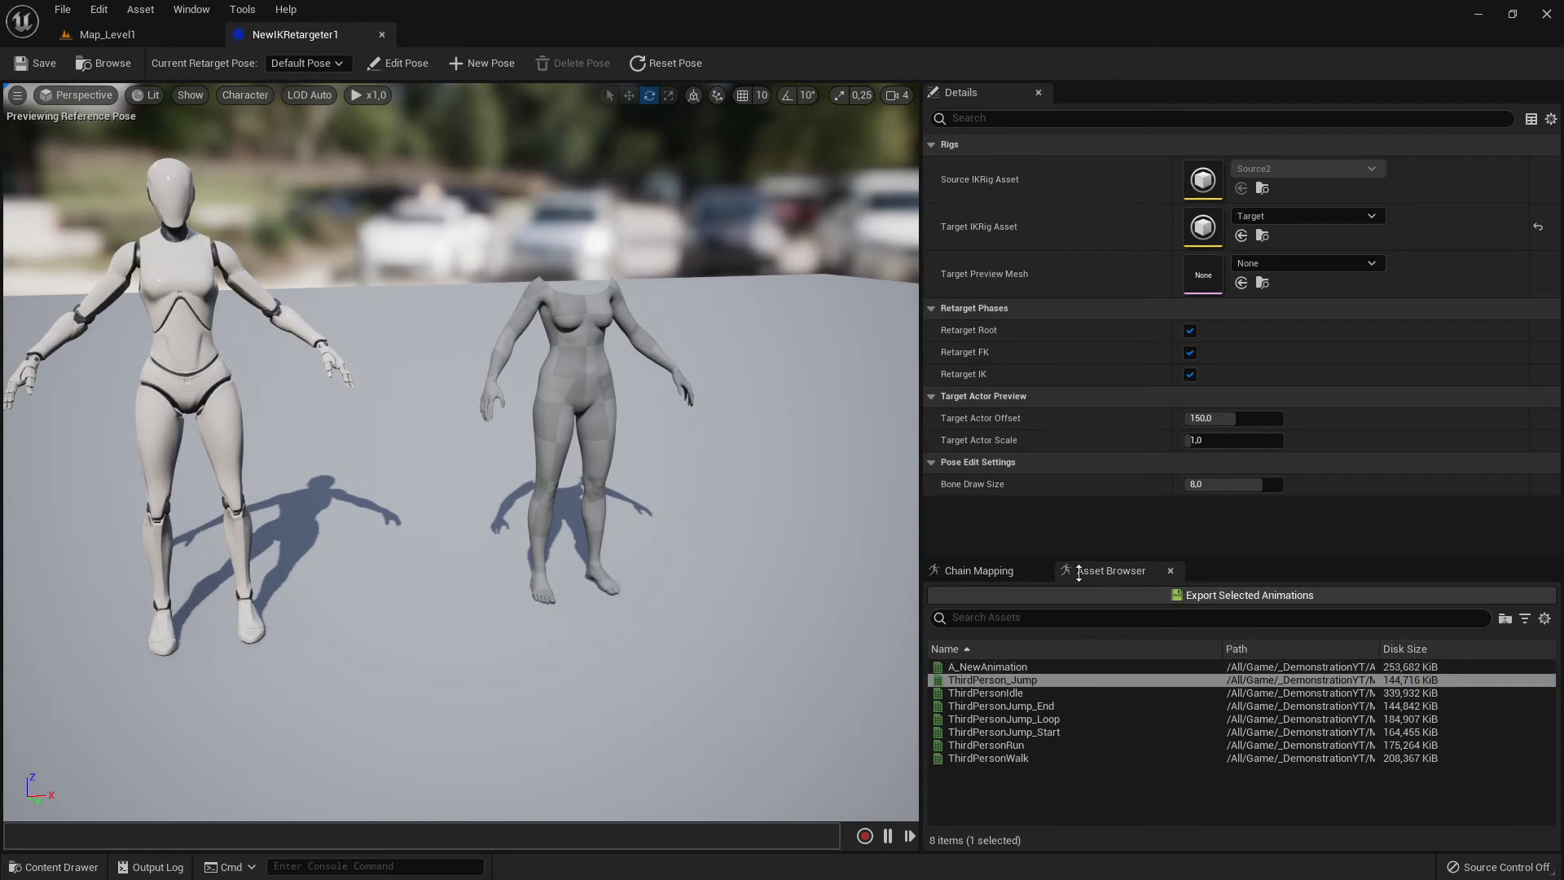
alt+drag(461, 452, 407, 391)
click(1010, 757)
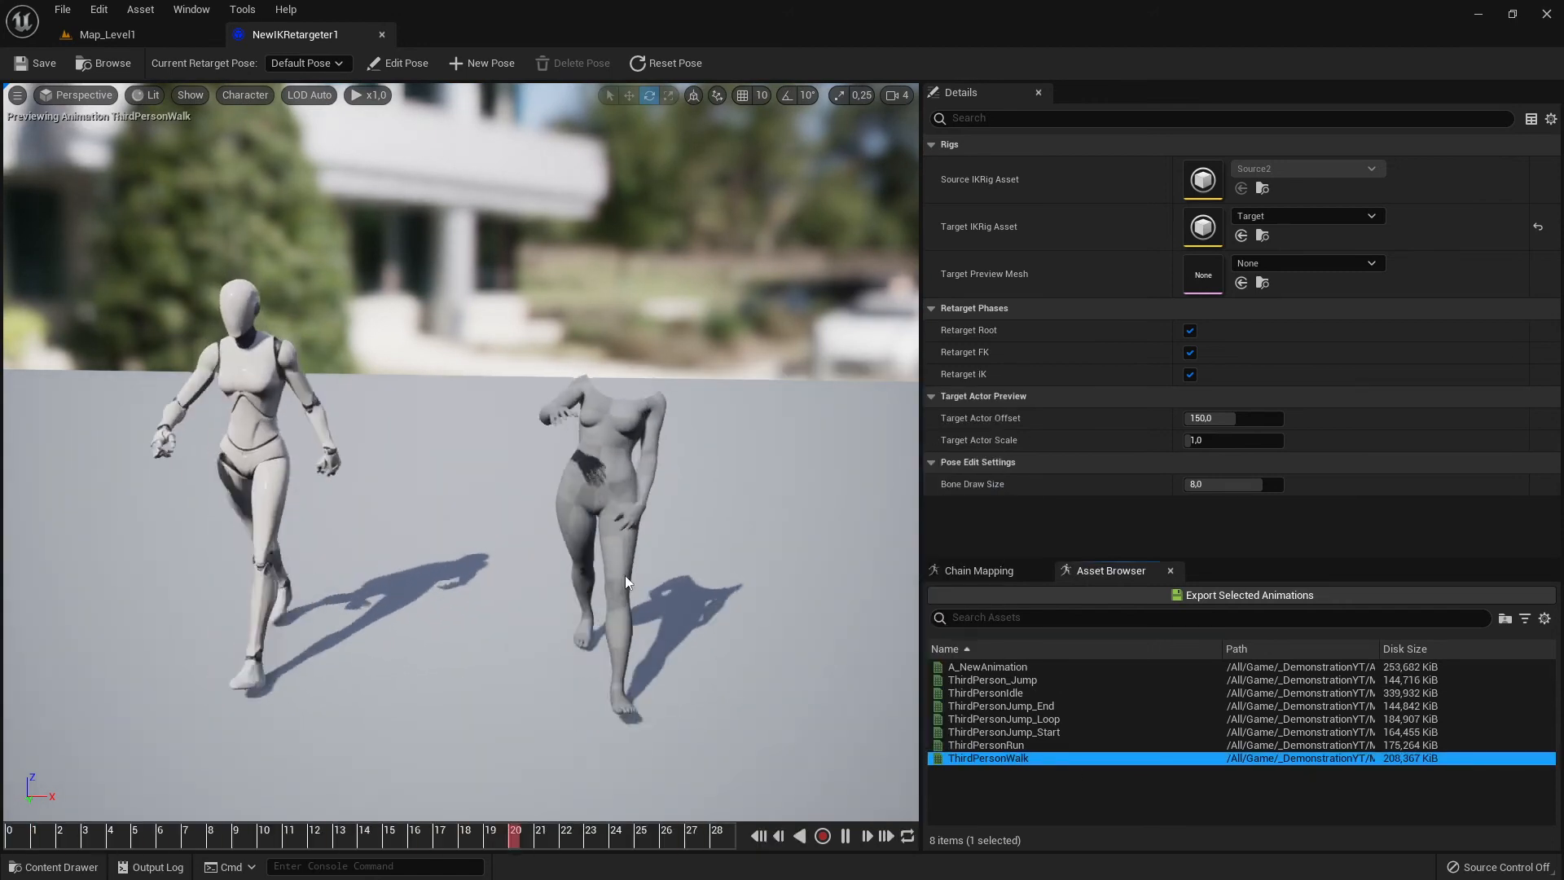
Step: Pause and replay the walk preview to compare the source and target arm poses, and close the retargeter
click(850, 831)
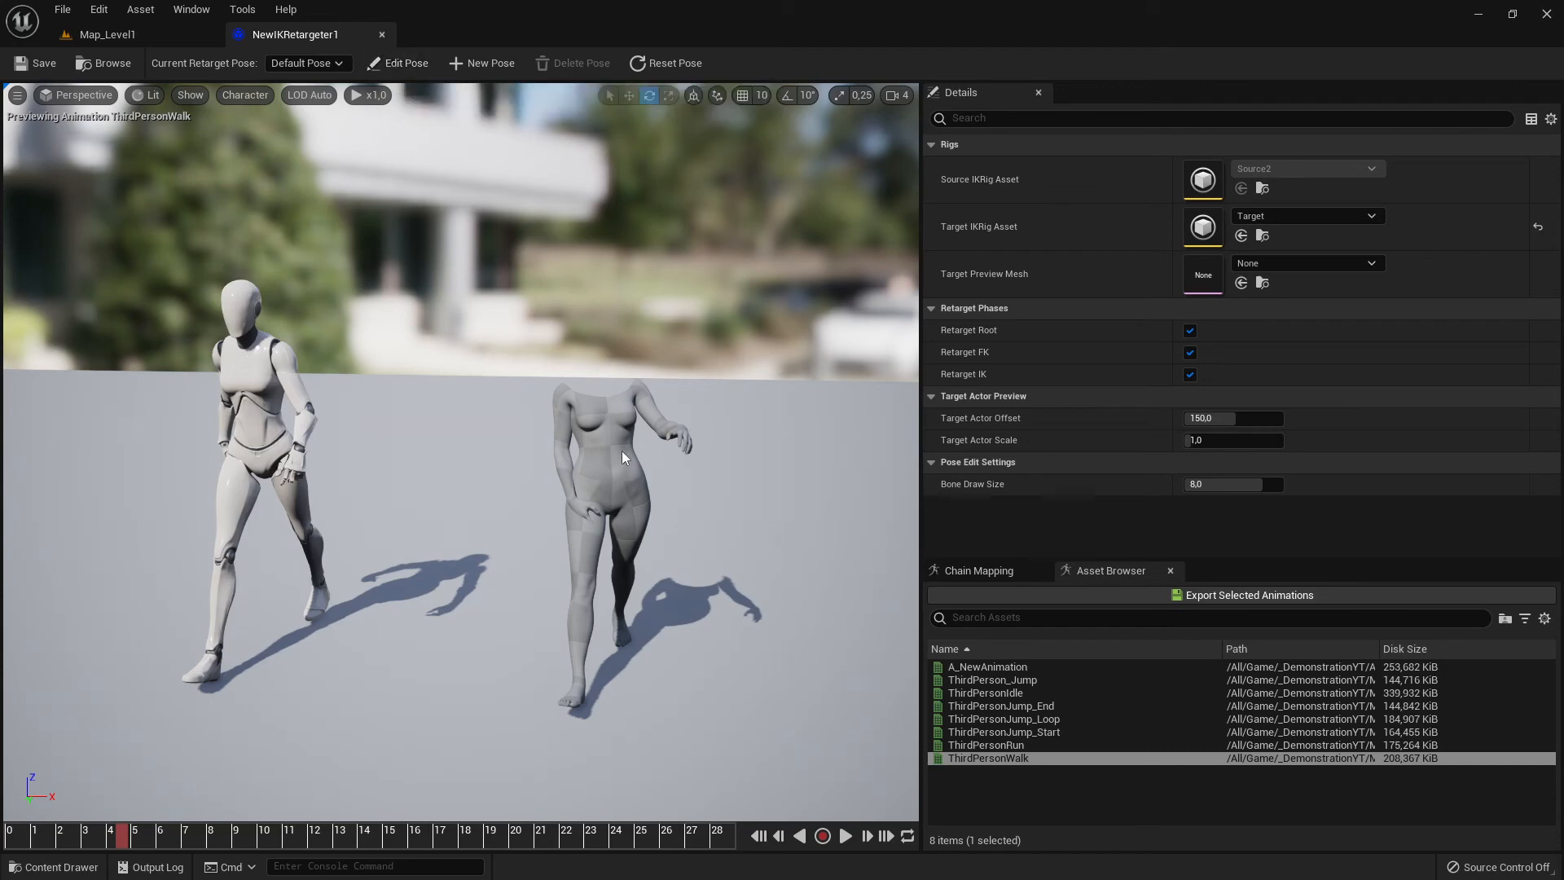
drag(549, 439, 521, 458)
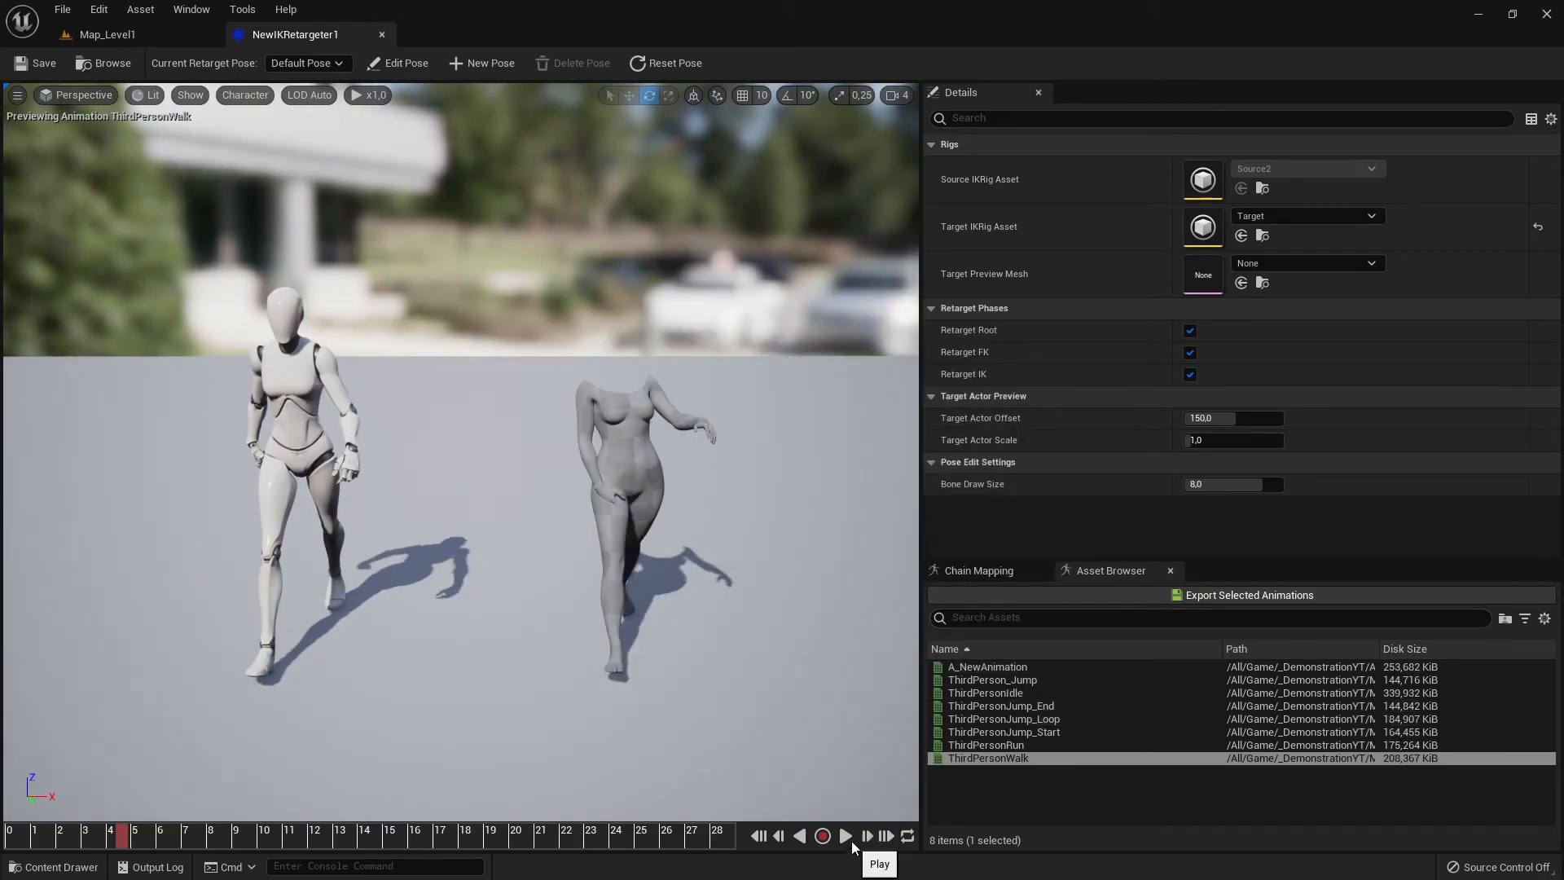
click(849, 838)
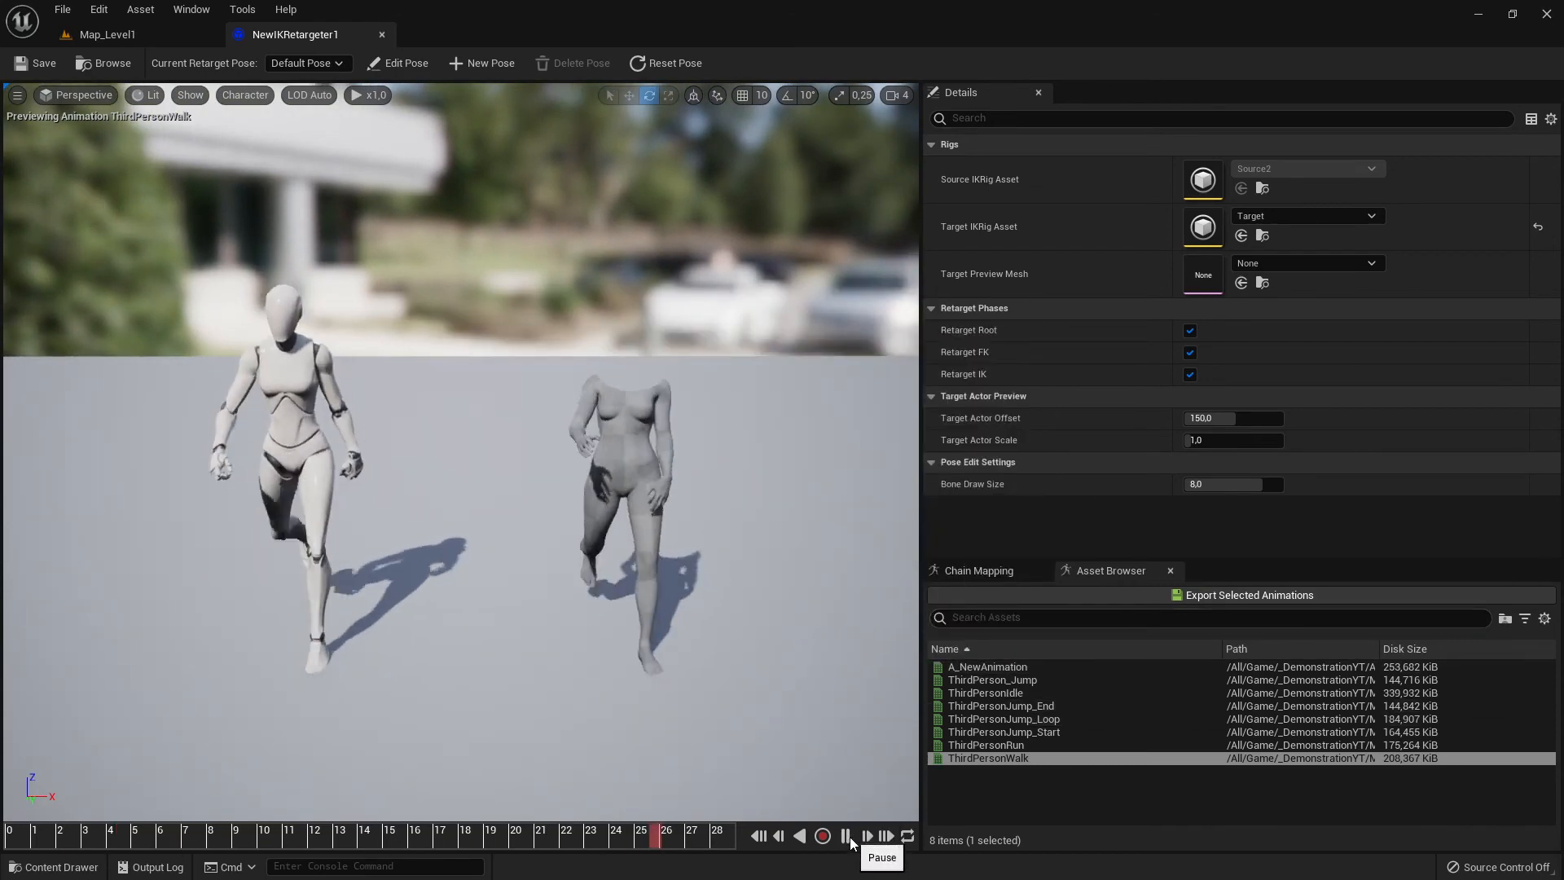
click(849, 838)
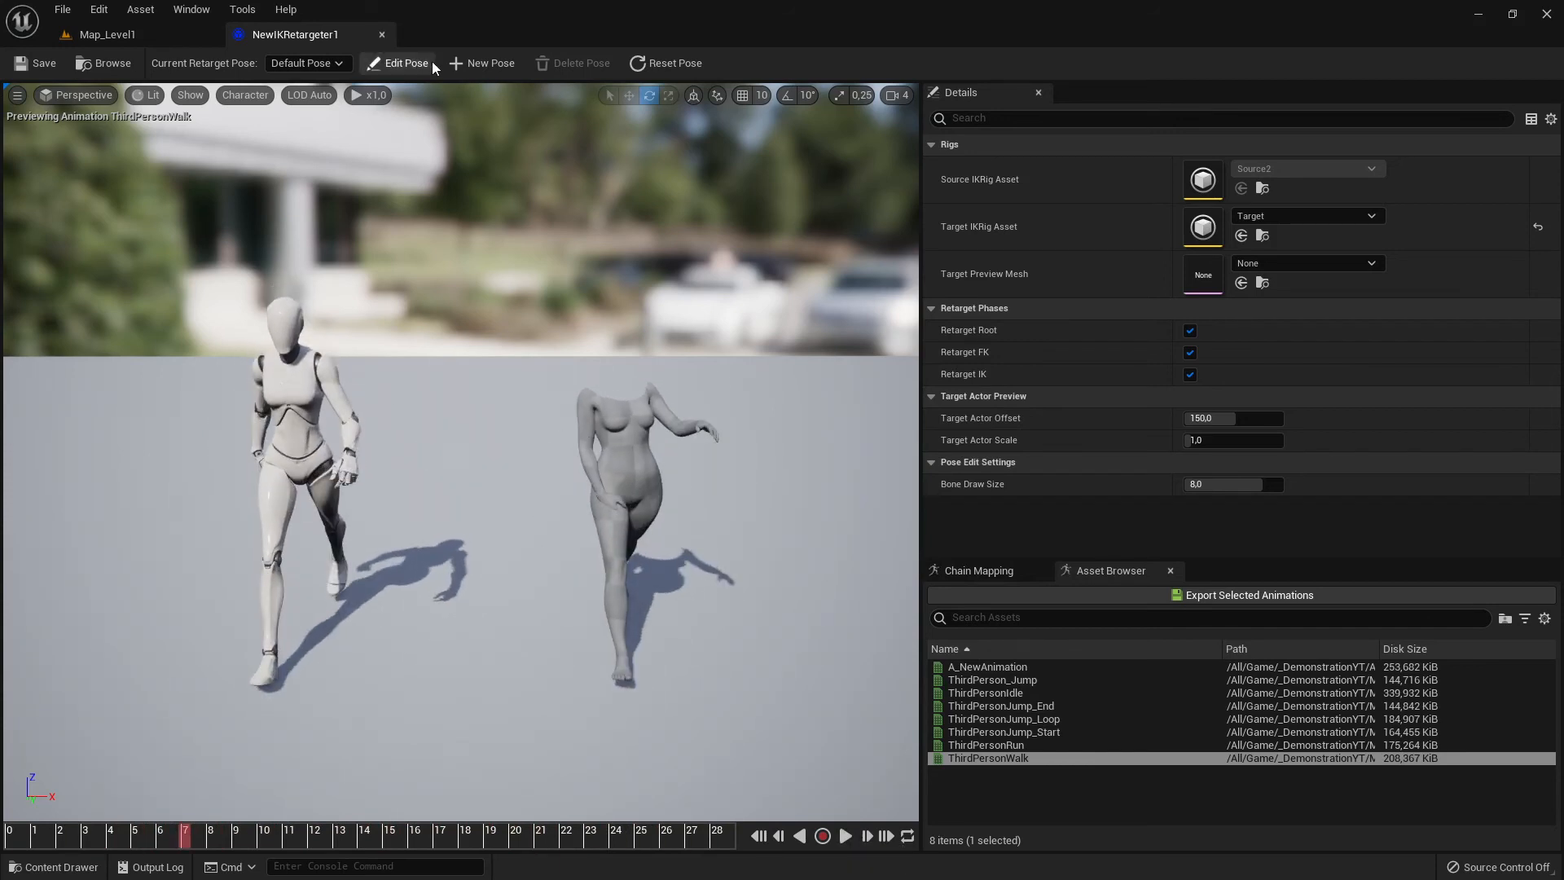
click(381, 35)
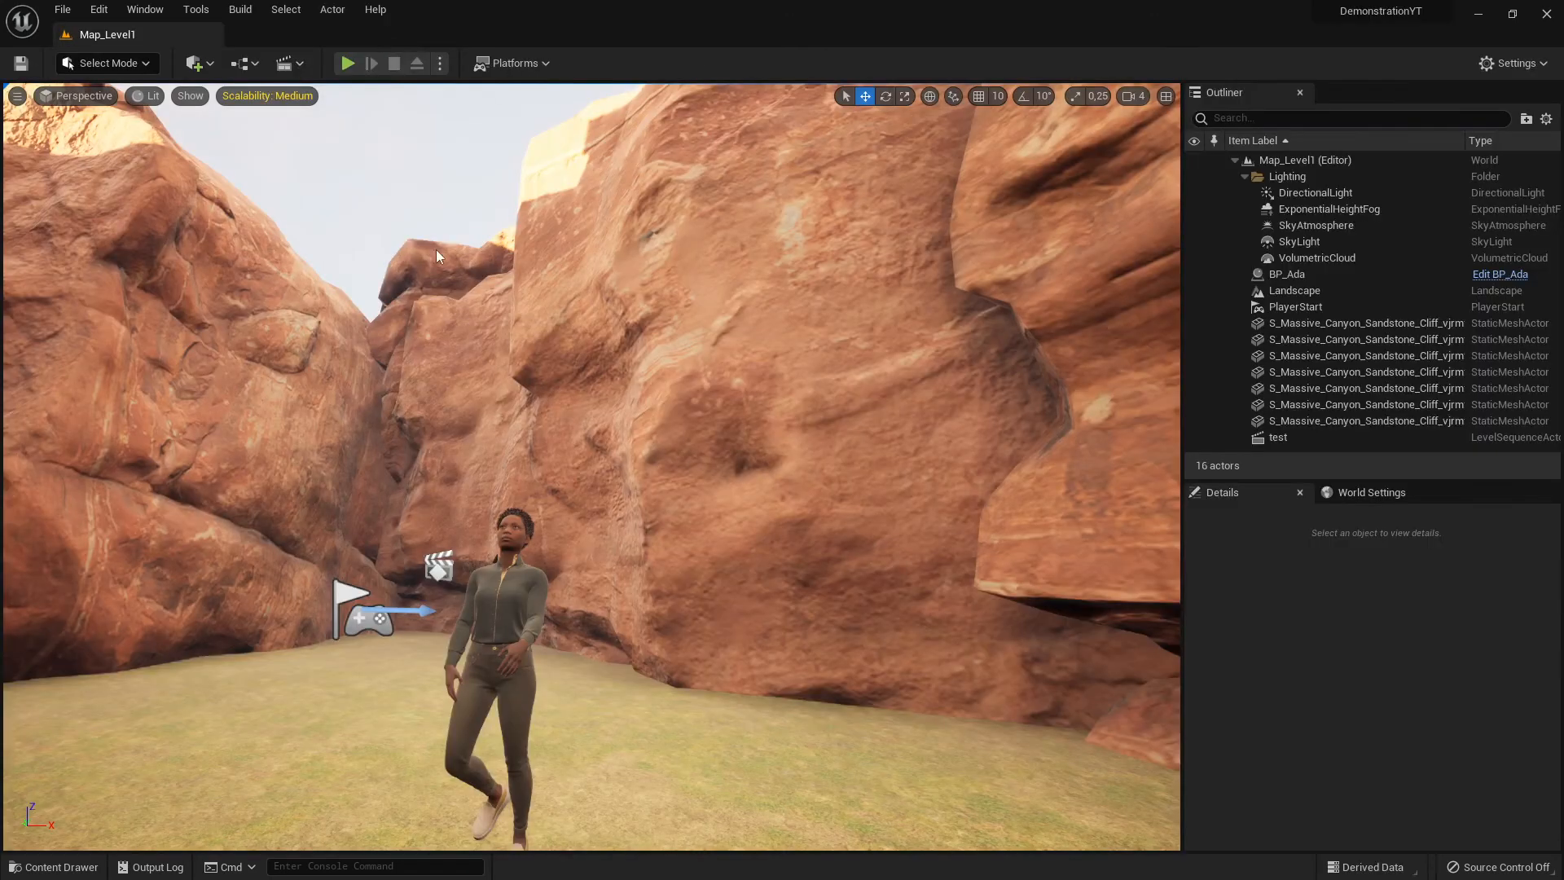
right_drag(592, 466, 473, 473)
right_drag(539, 362, 540, 362)
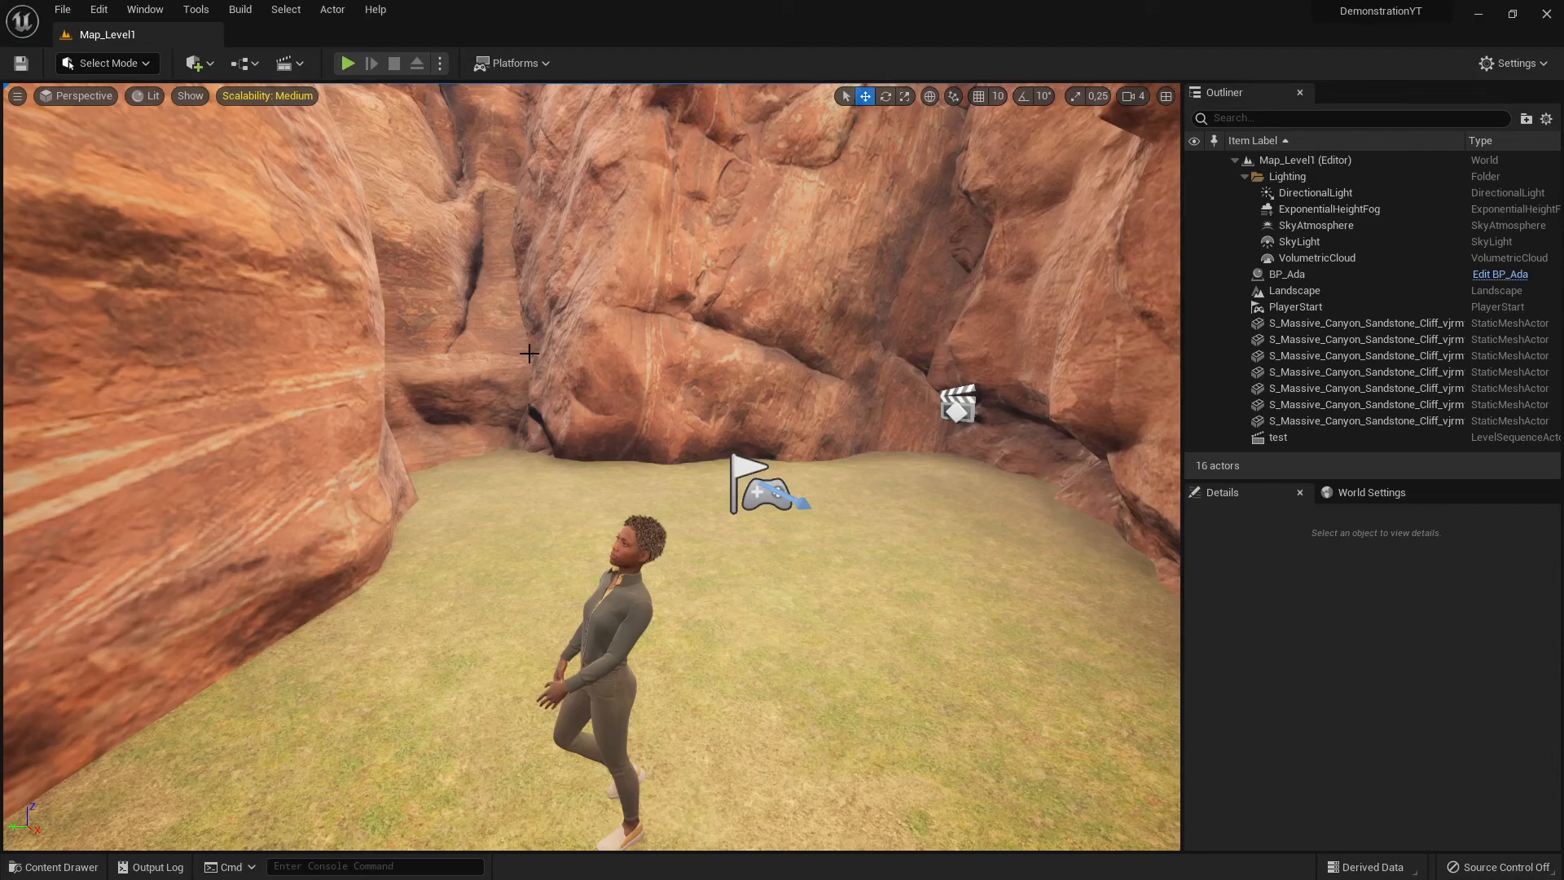
Step: Delete the NewIKRetargeter1 asset from the Retargetting folder
right_drag(595, 342, 652, 391)
right_drag(525, 321, 525, 321)
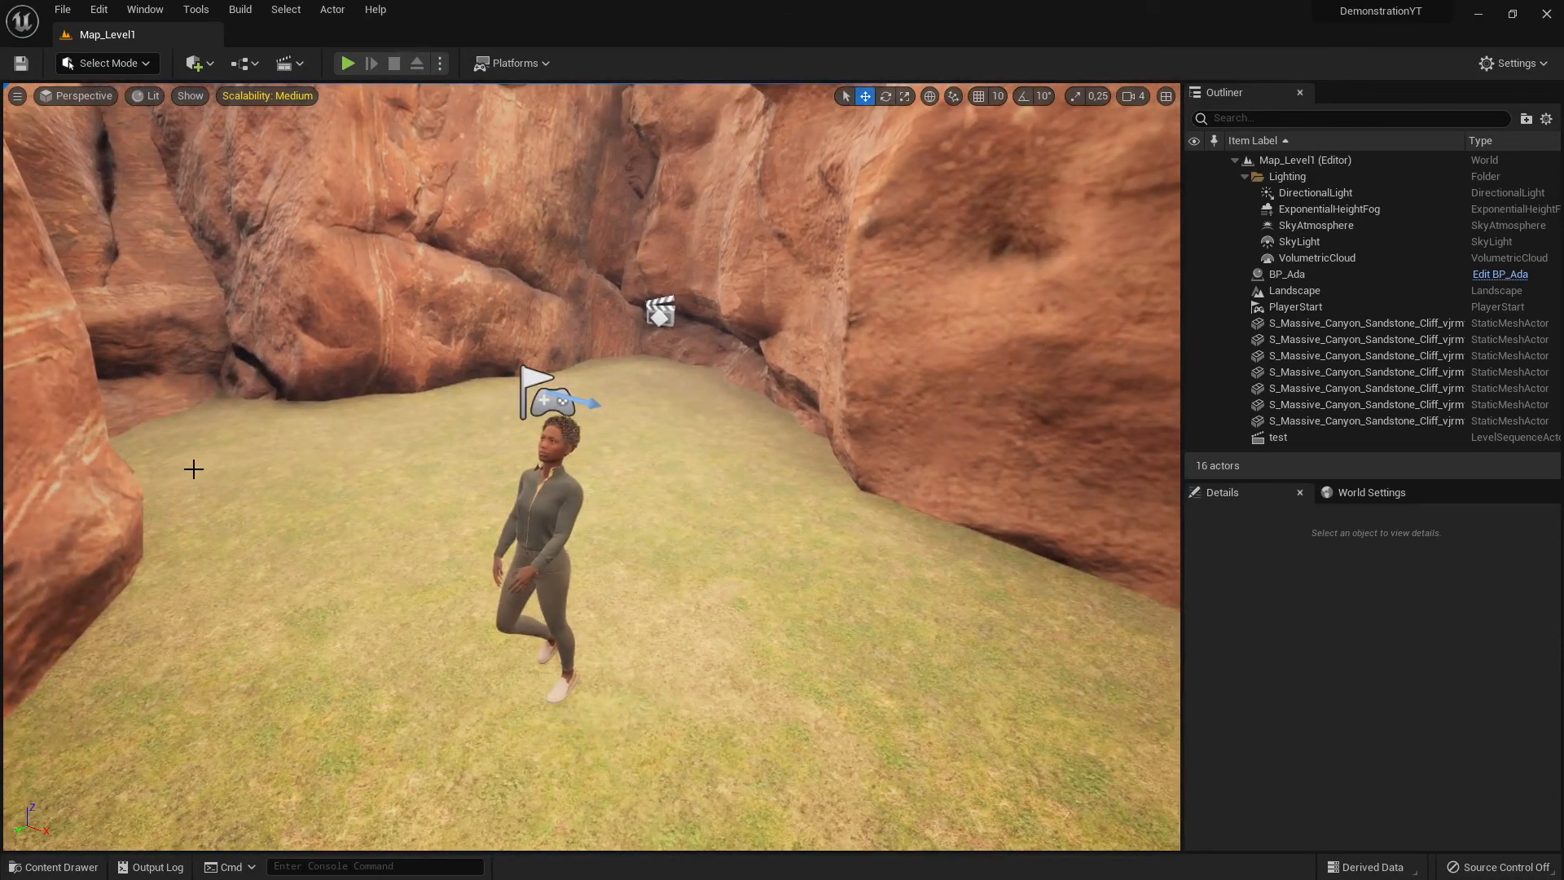
click(57, 866)
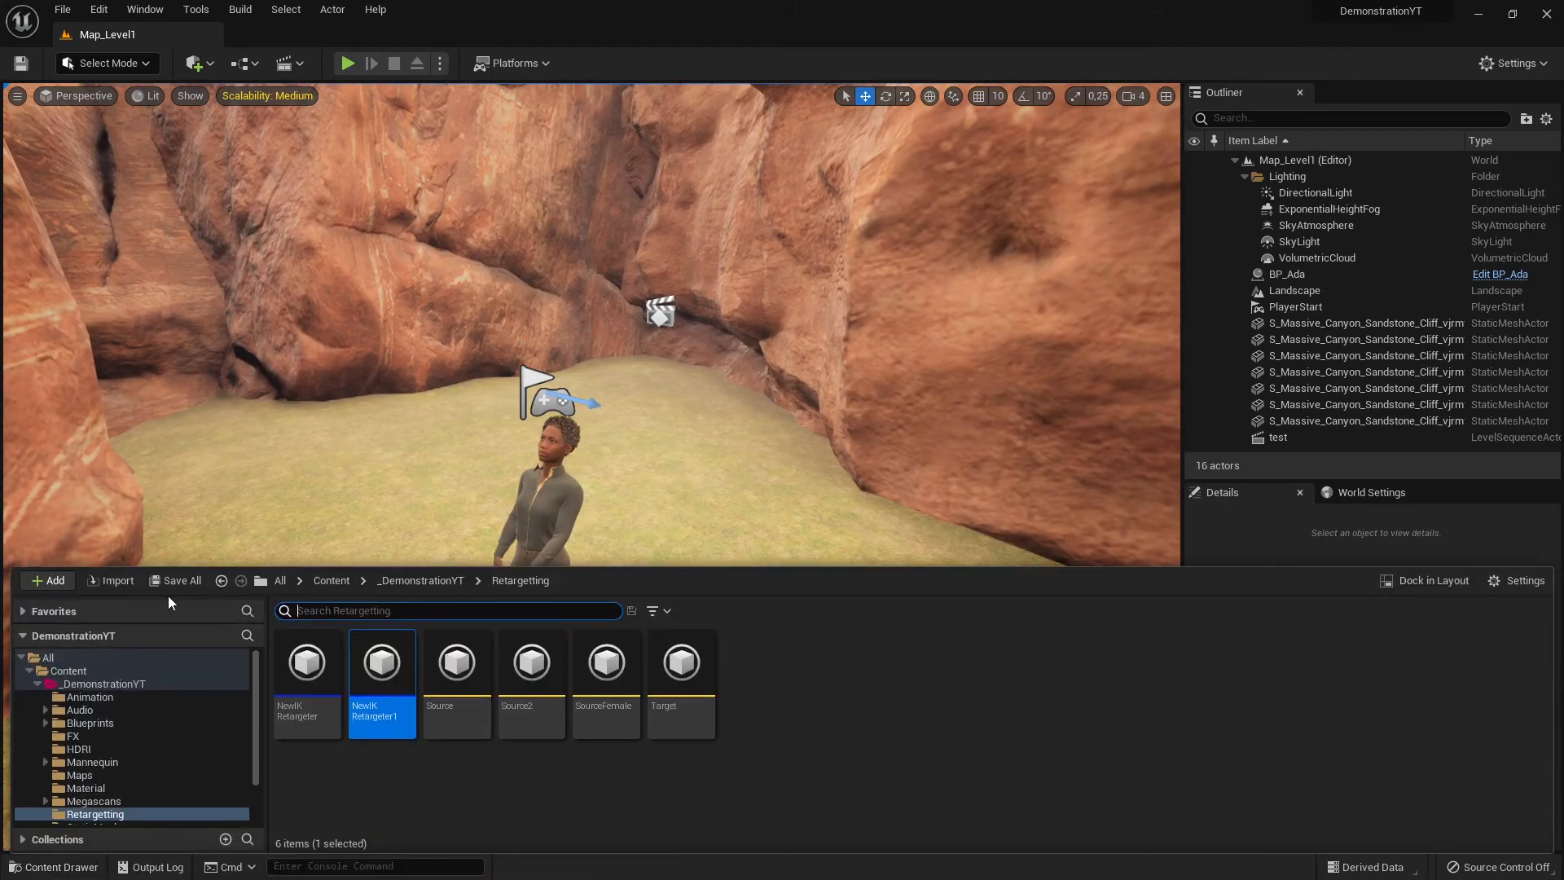
click(443, 779)
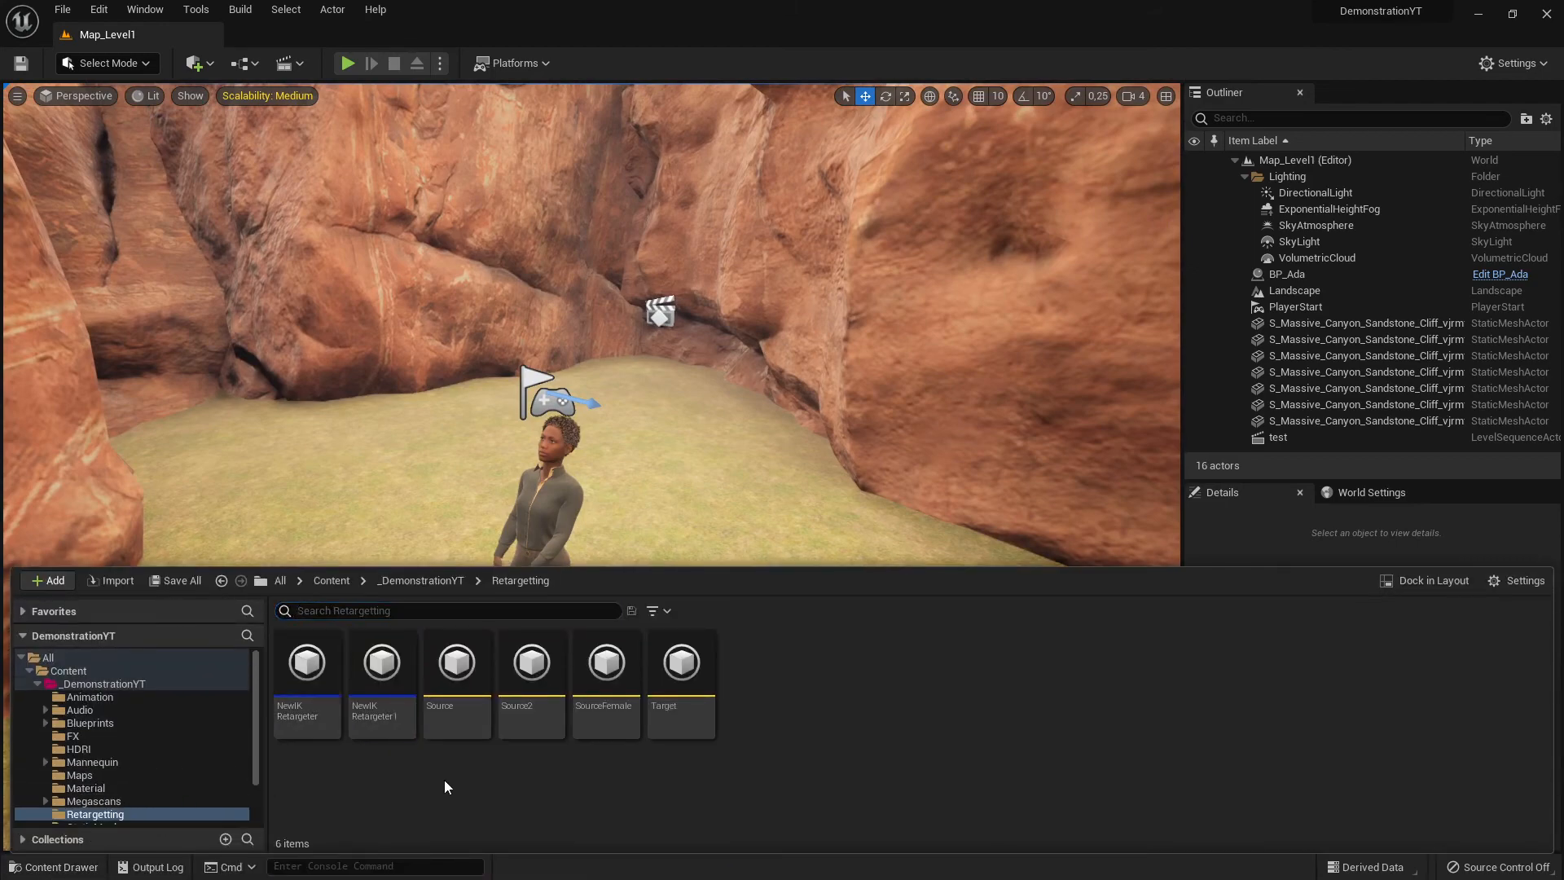
click(402, 712)
key(Delete)
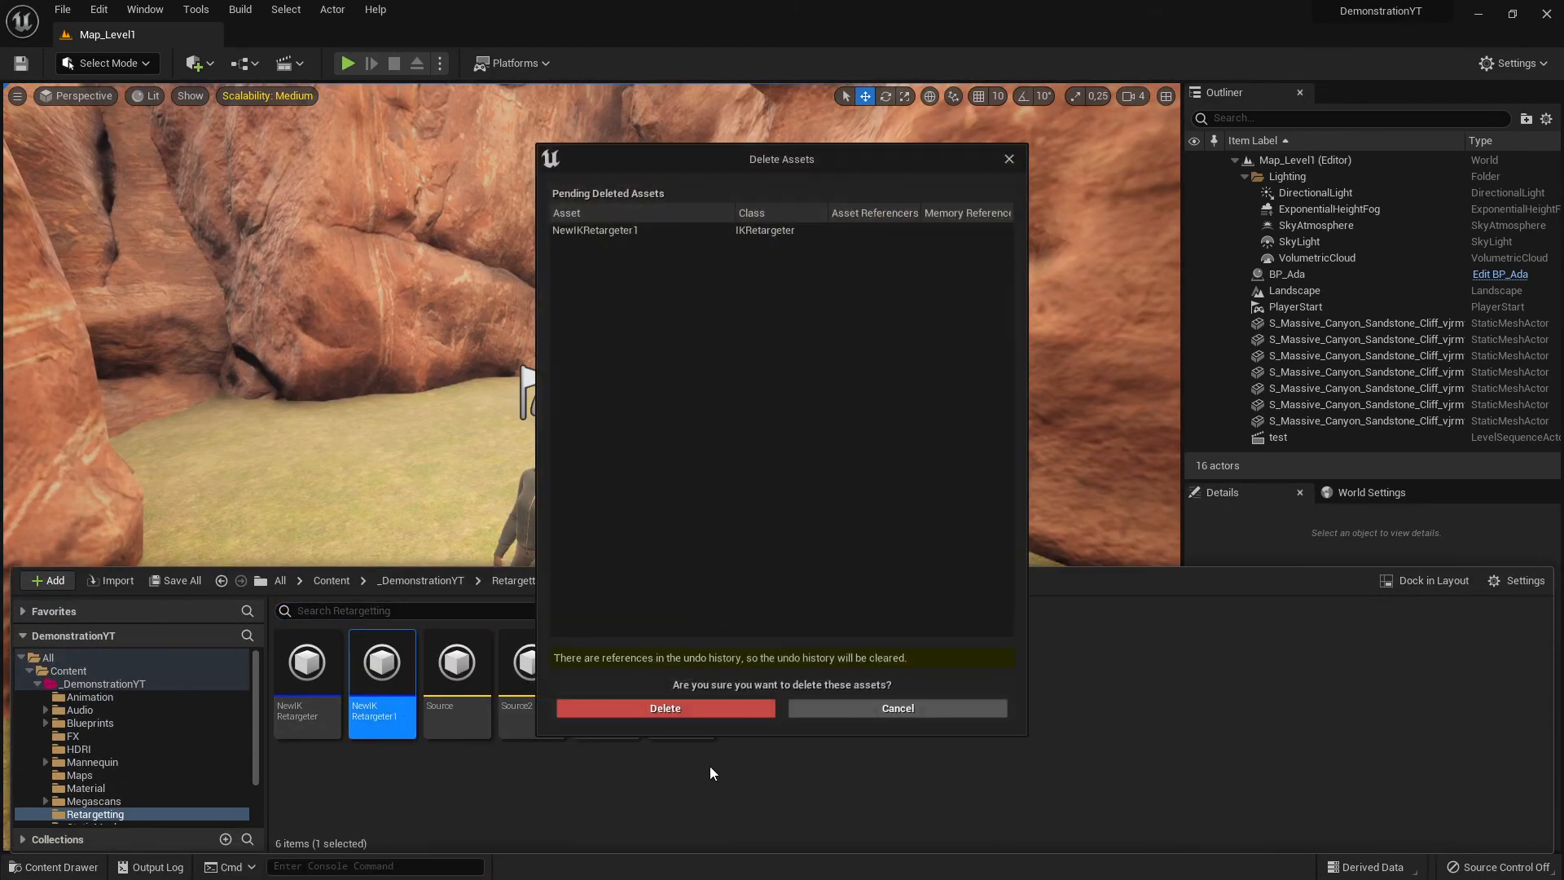
click(681, 711)
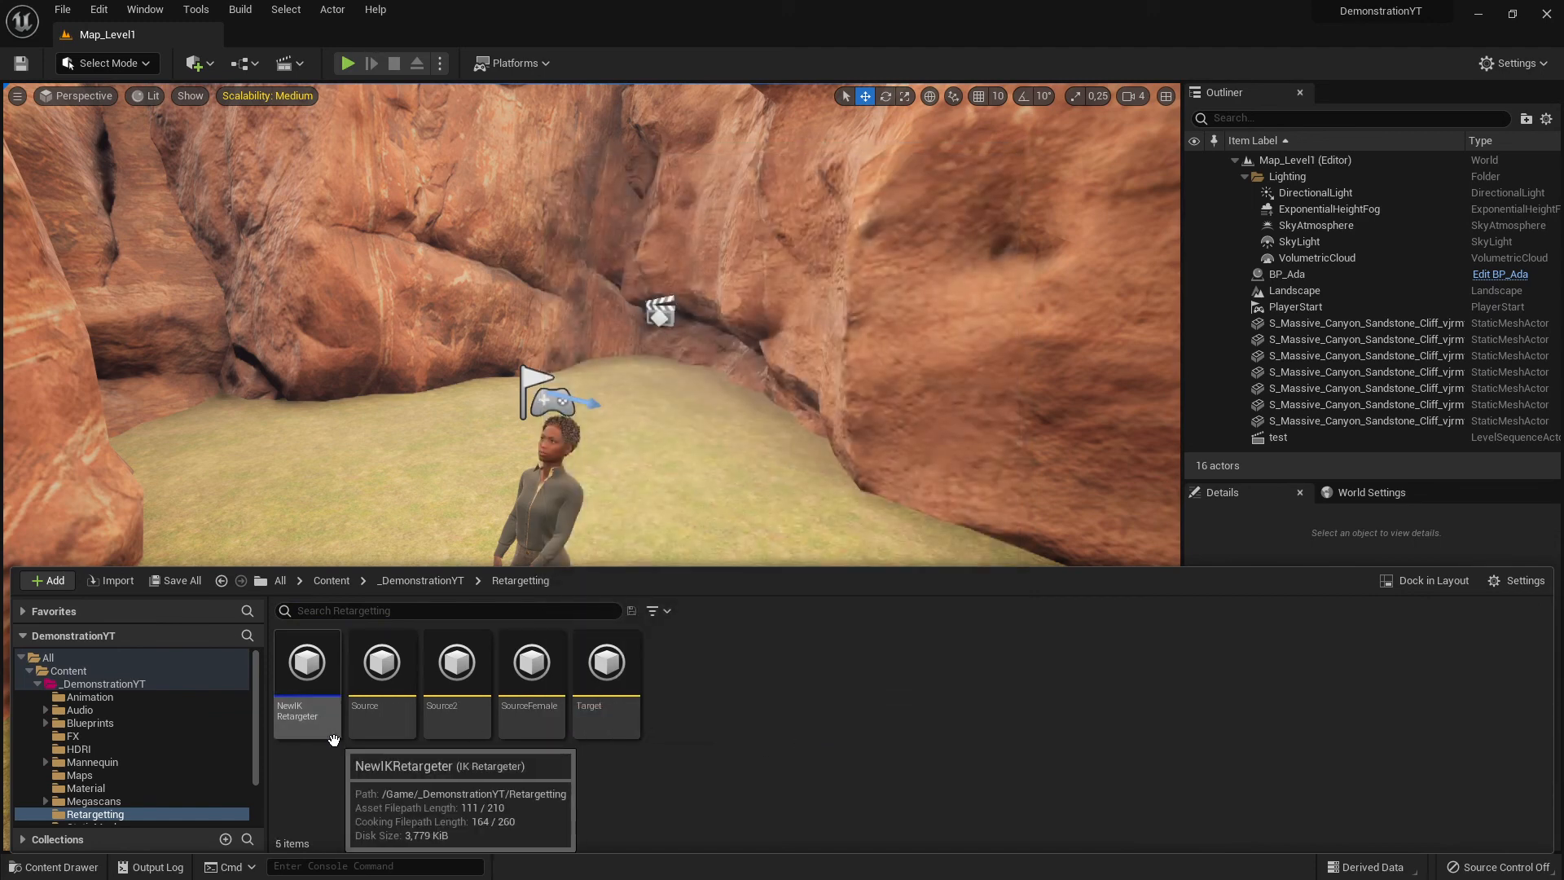
Step: Open the Source and Source2 IK Rigs to compare their preview meshes and retarget chains, and return to the level
click(487, 702)
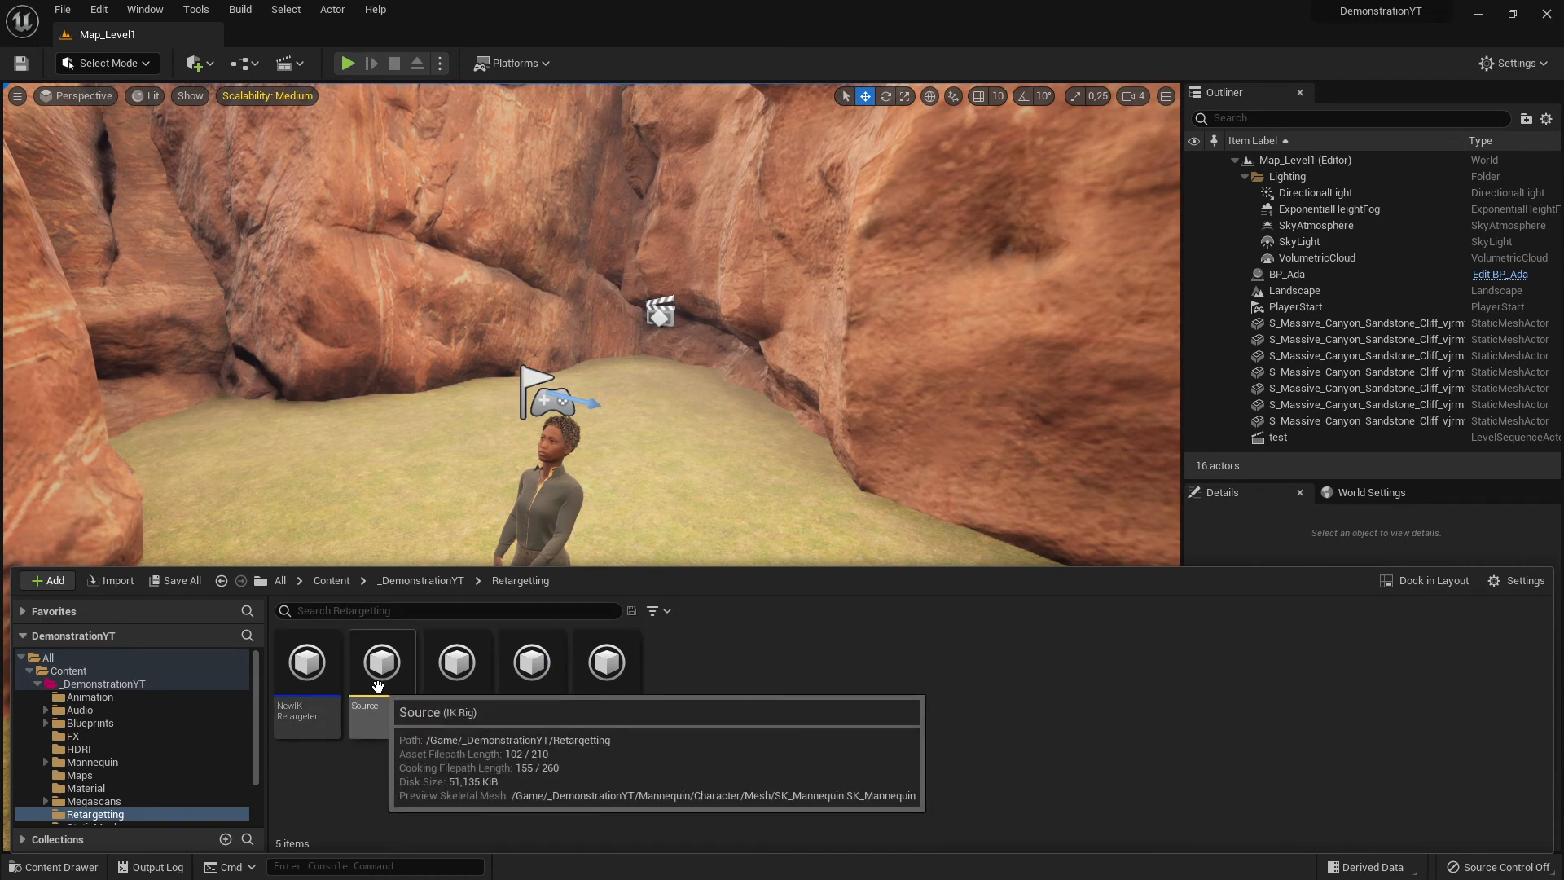
click(403, 716)
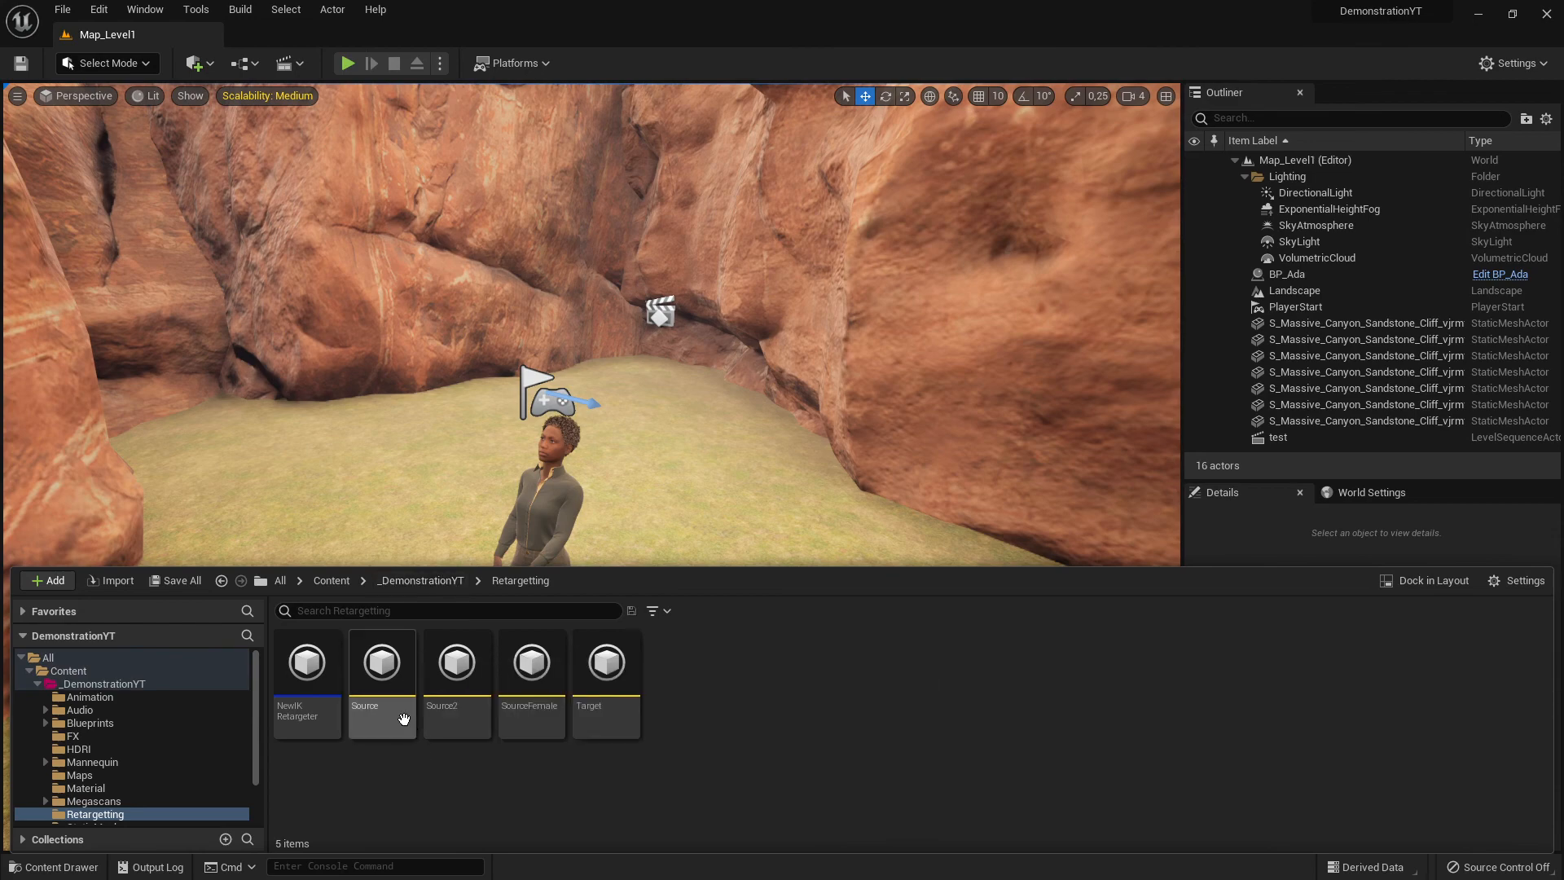
double_click(406, 677)
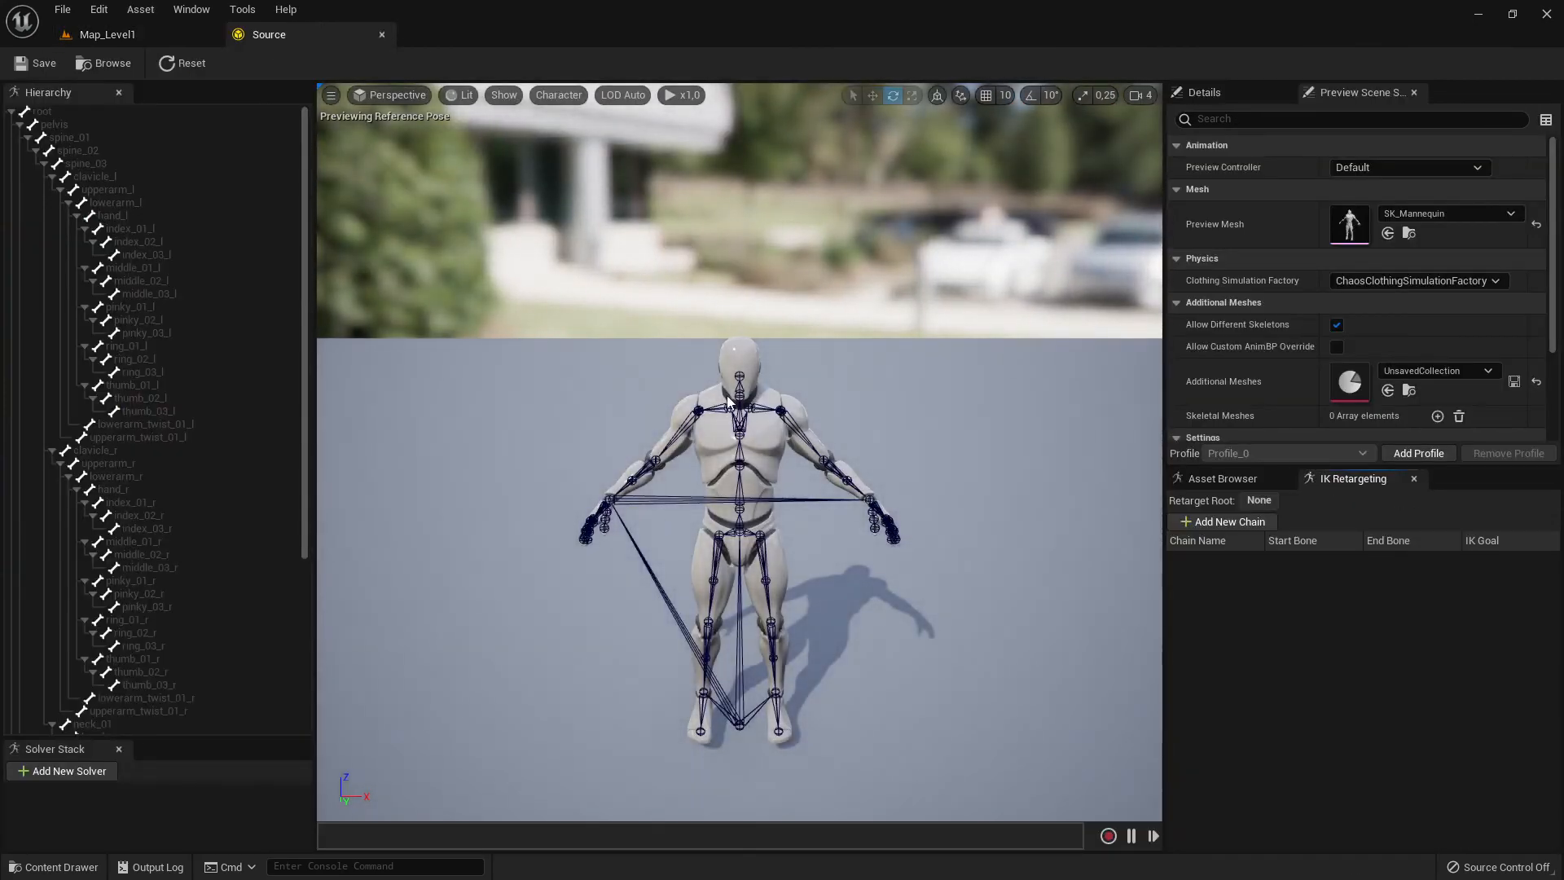
click(152, 39)
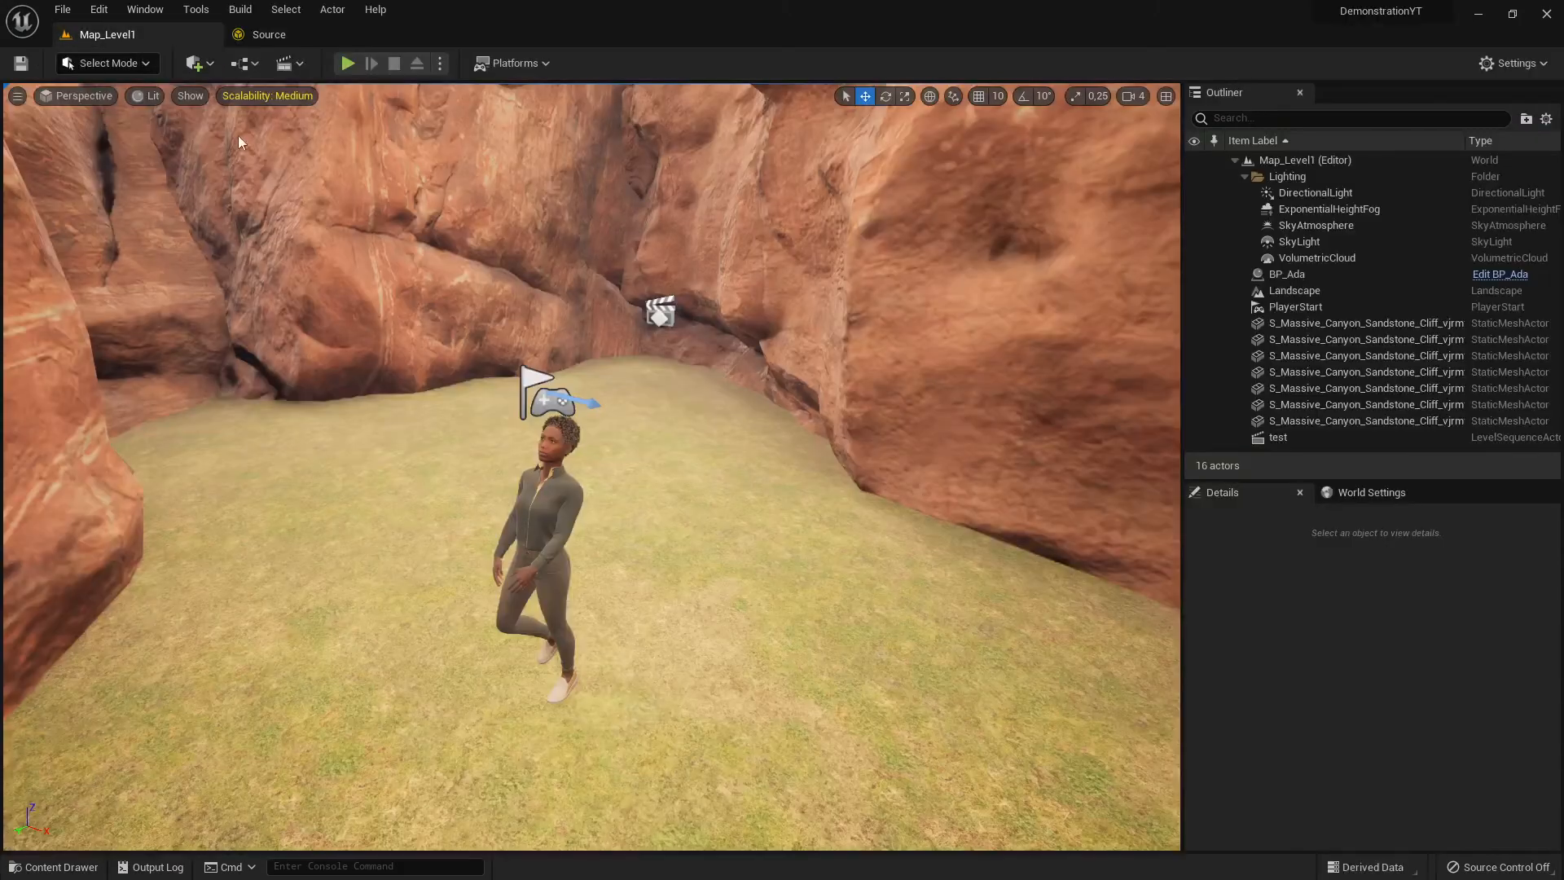
click(80, 872)
click(444, 666)
double_click(444, 667)
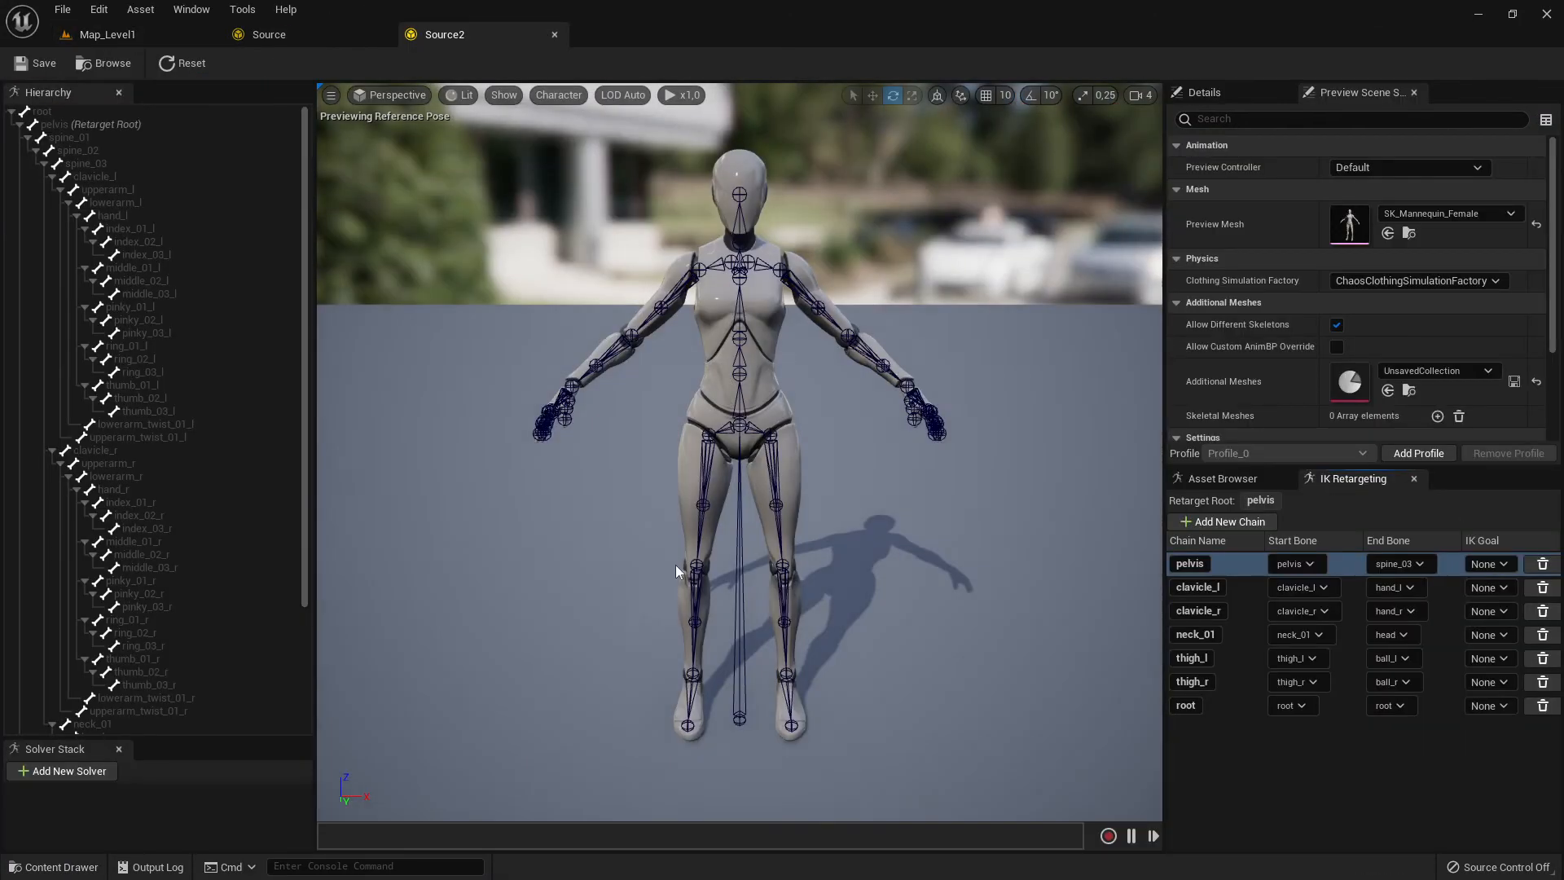
click(97, 36)
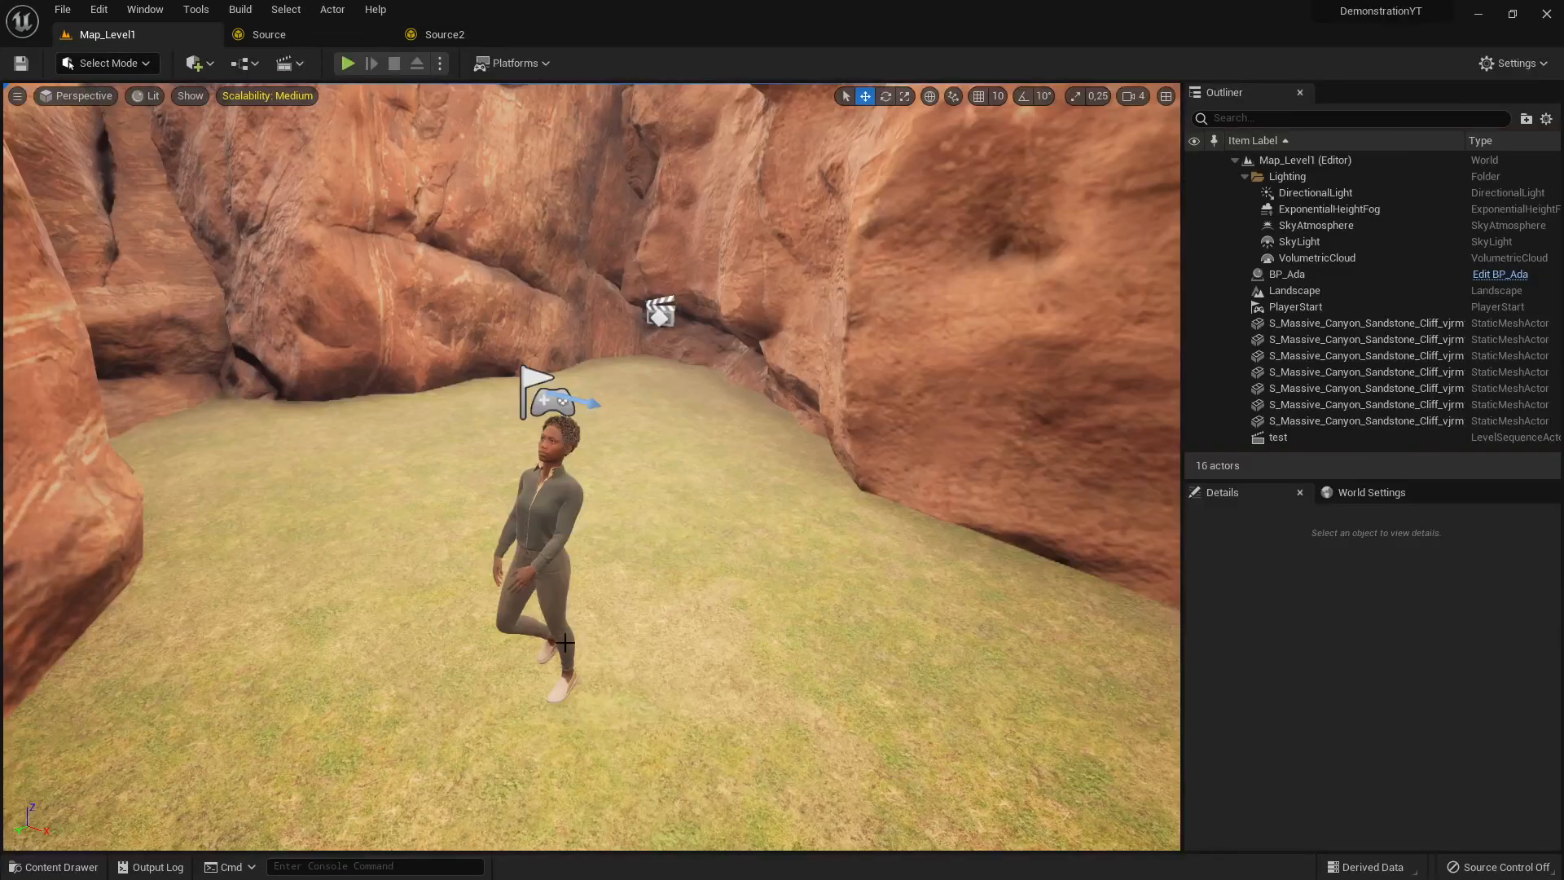
Step: Open NewIKRetargeter from the Retargetting folder and review its source and target IK Rig assignments
click(55, 867)
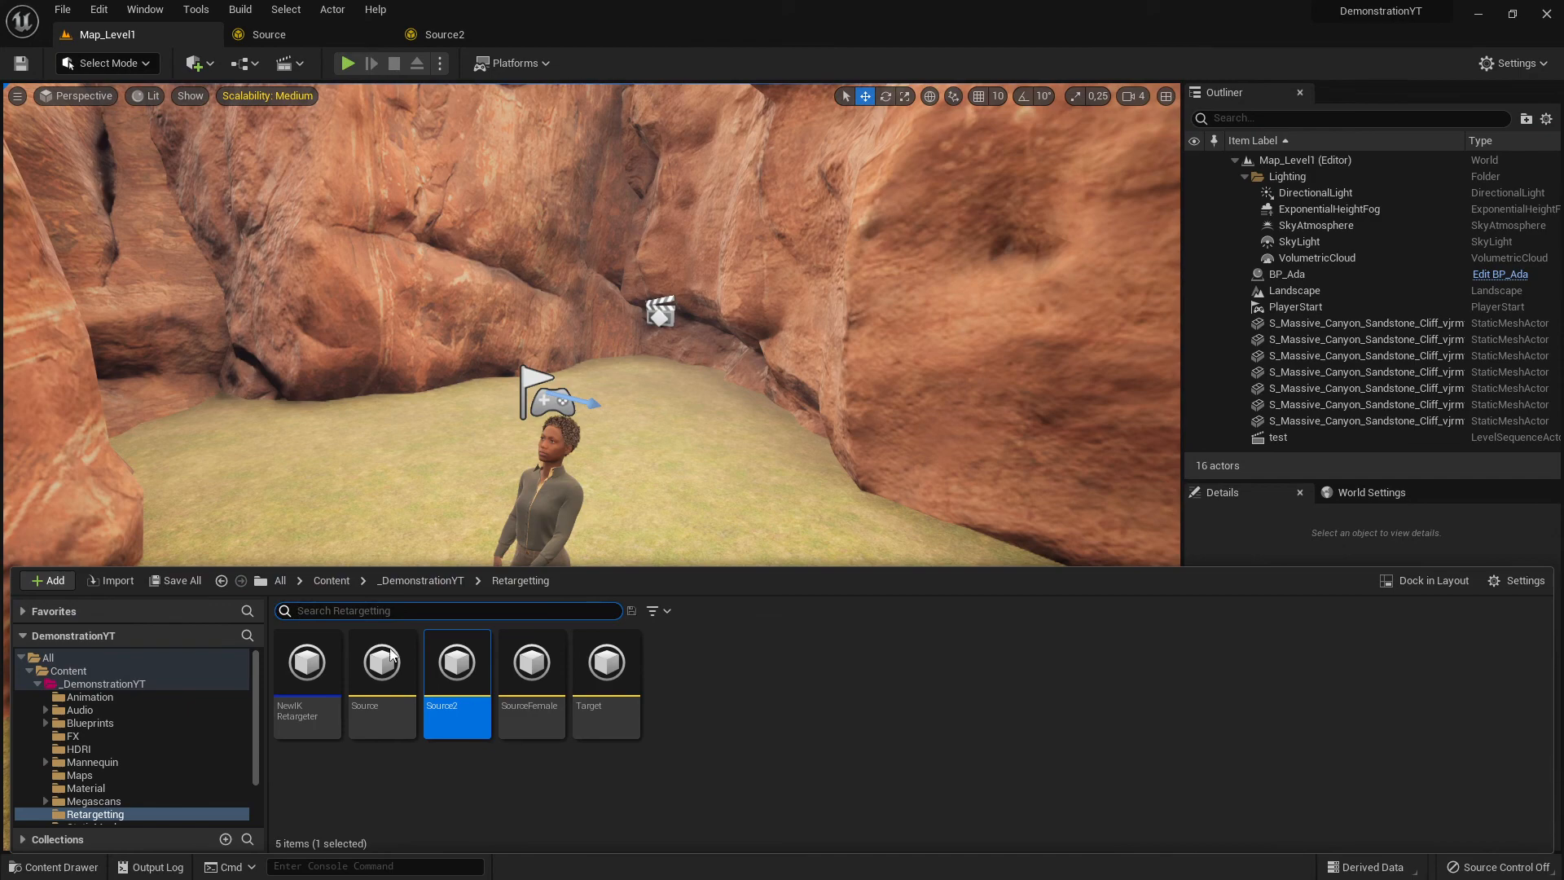
double_click(318, 684)
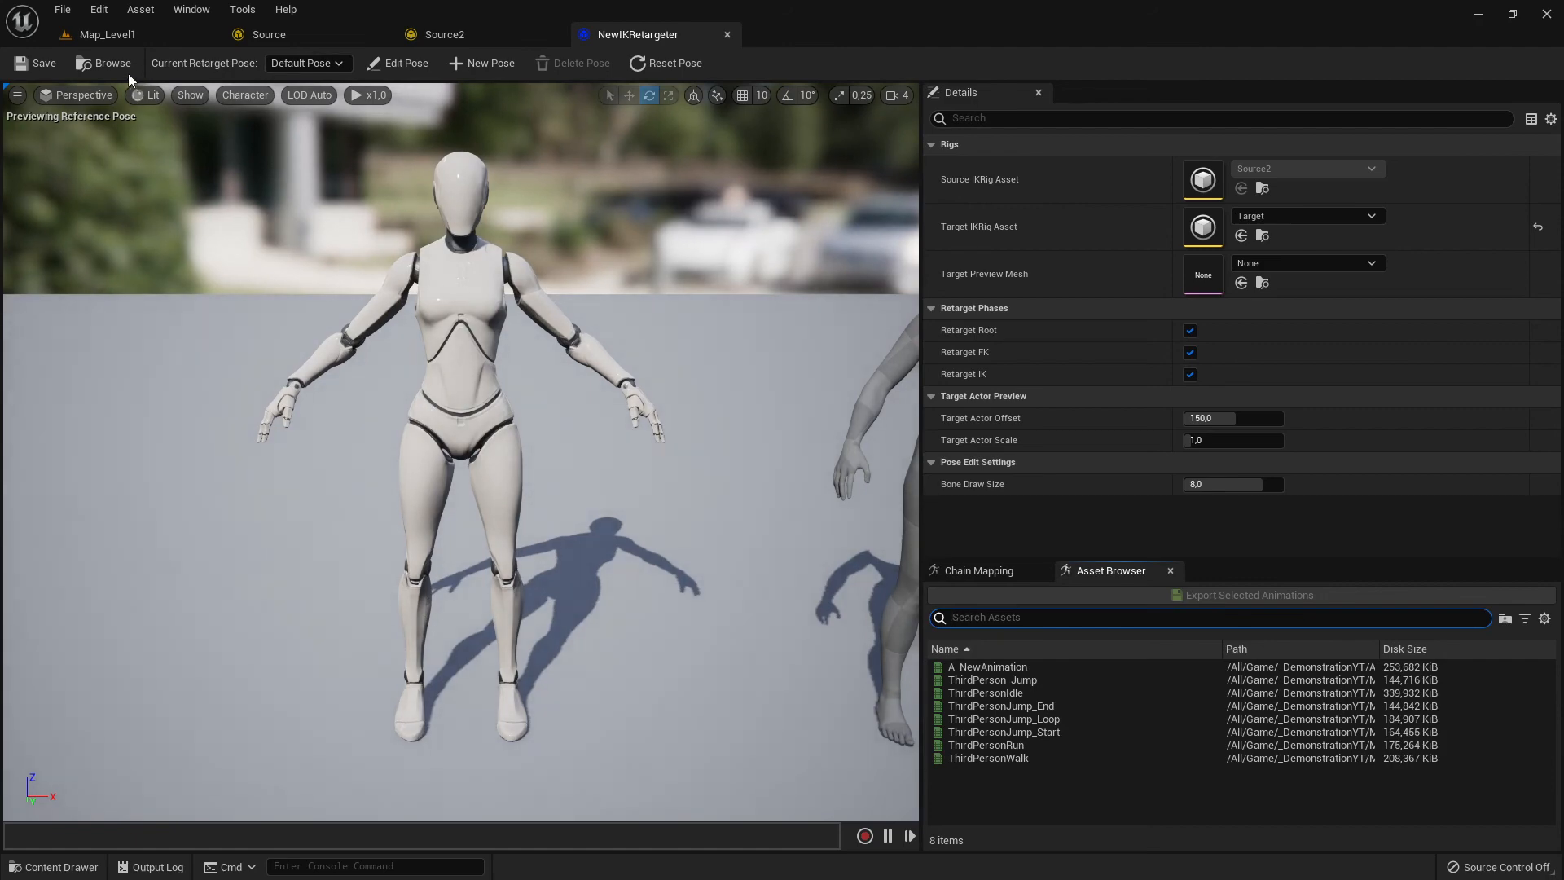
click(151, 34)
key(ctrl+space)
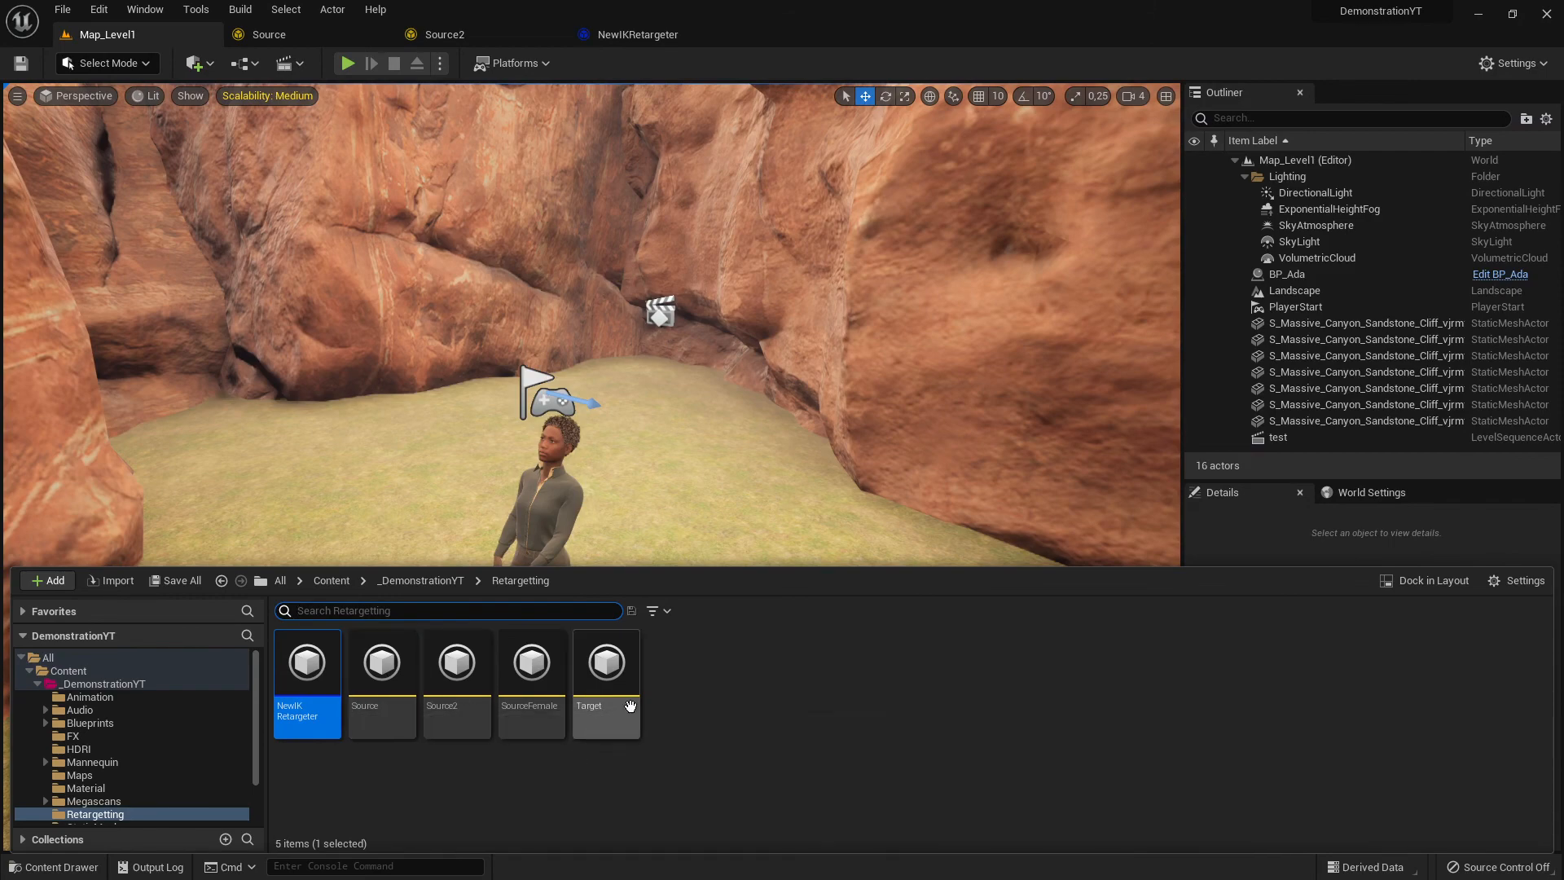
click(301, 692)
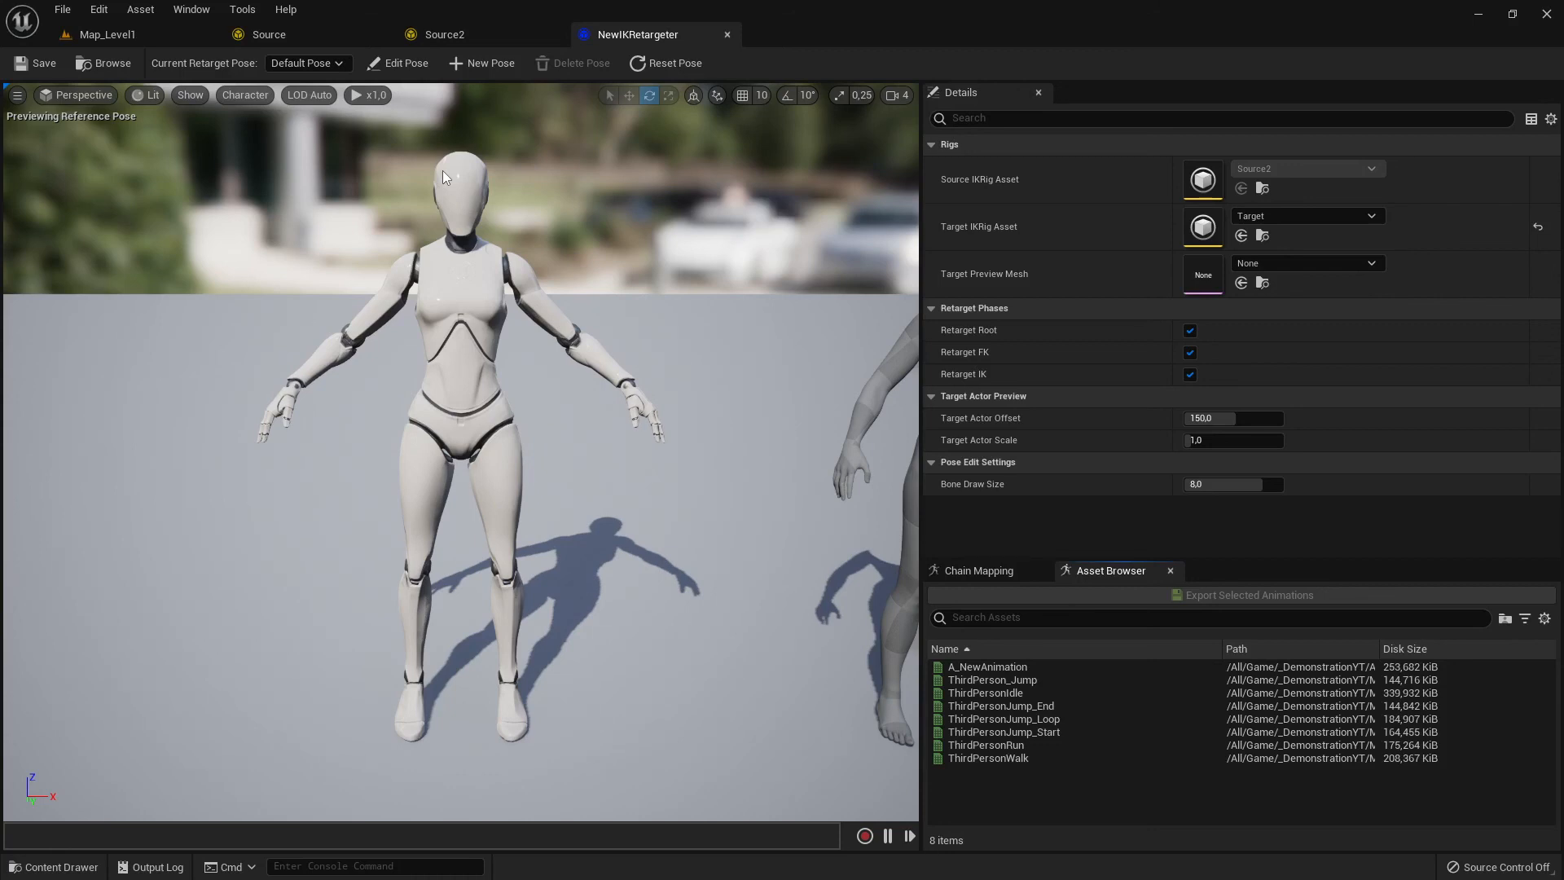
Step: Close the NewIKRetargeter, Source2 and Source editors to return to Map_Level1
click(726, 36)
click(556, 34)
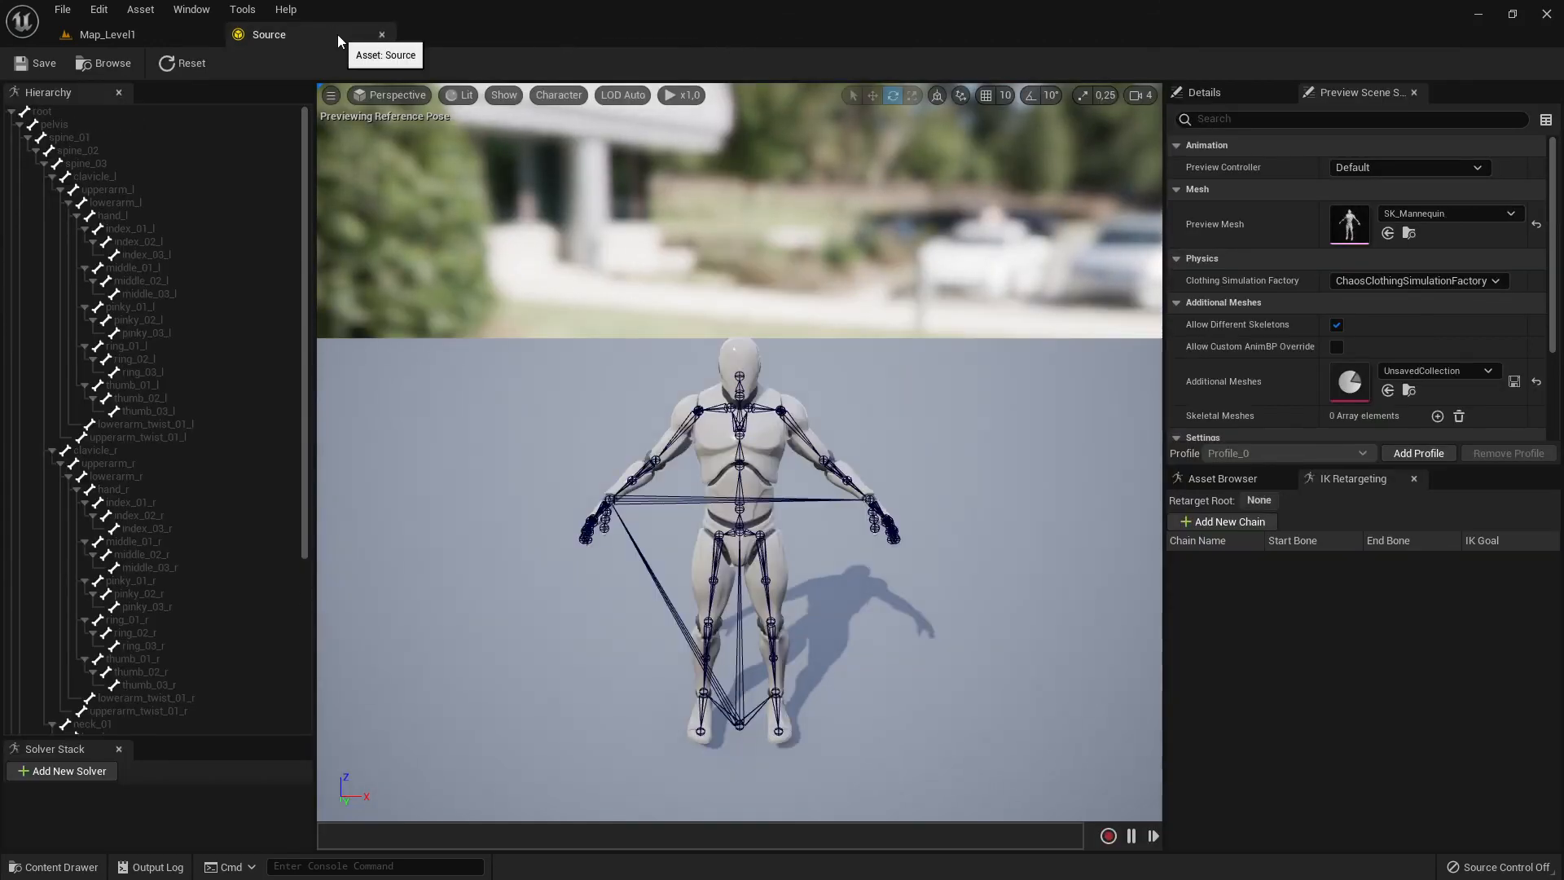
click(380, 35)
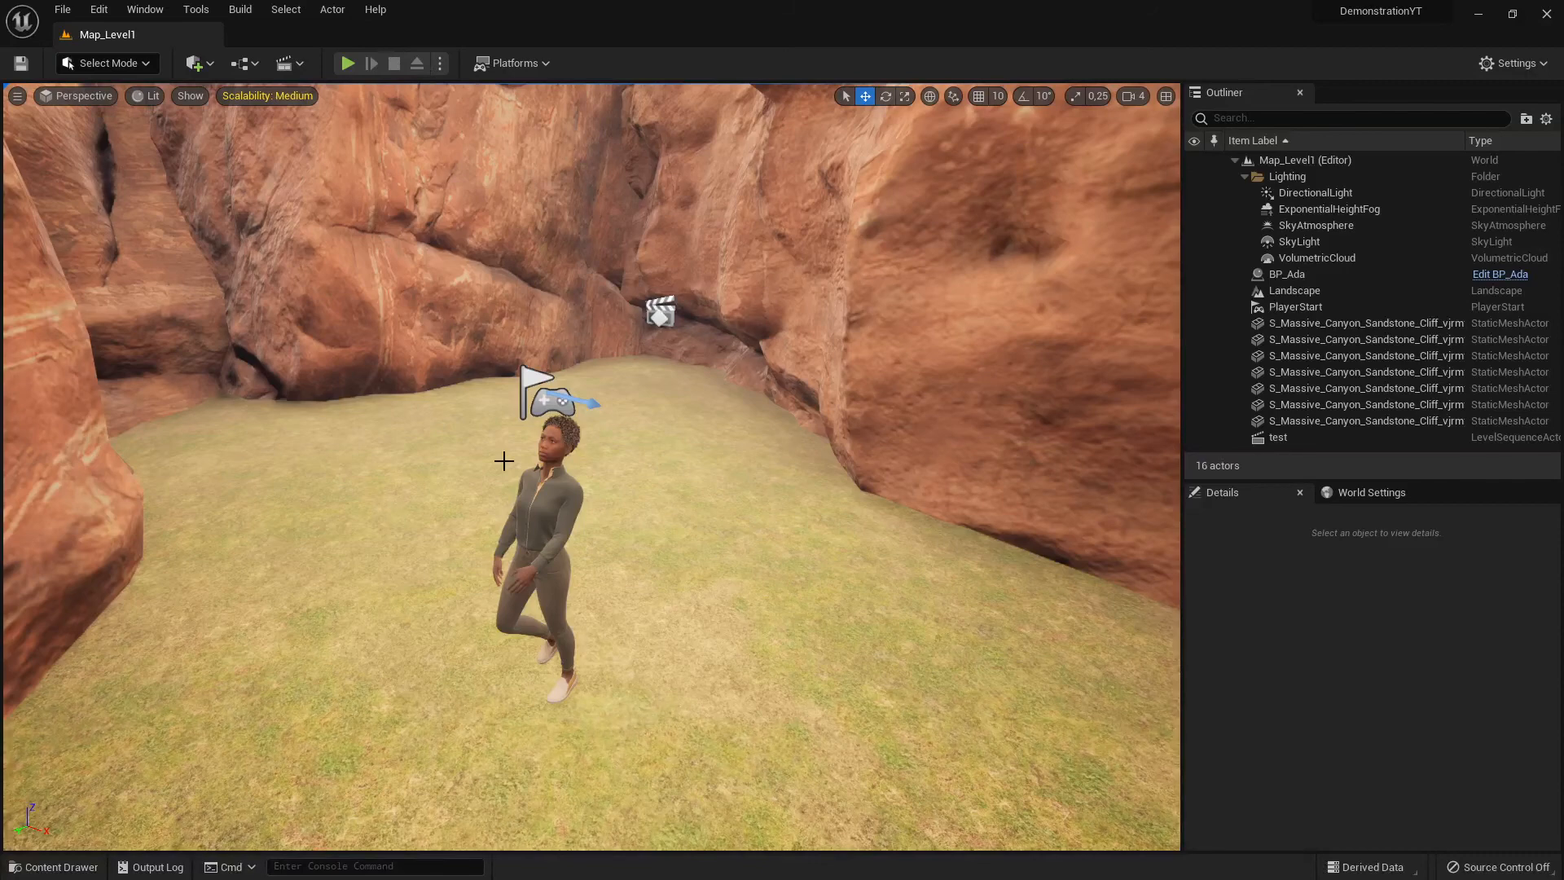